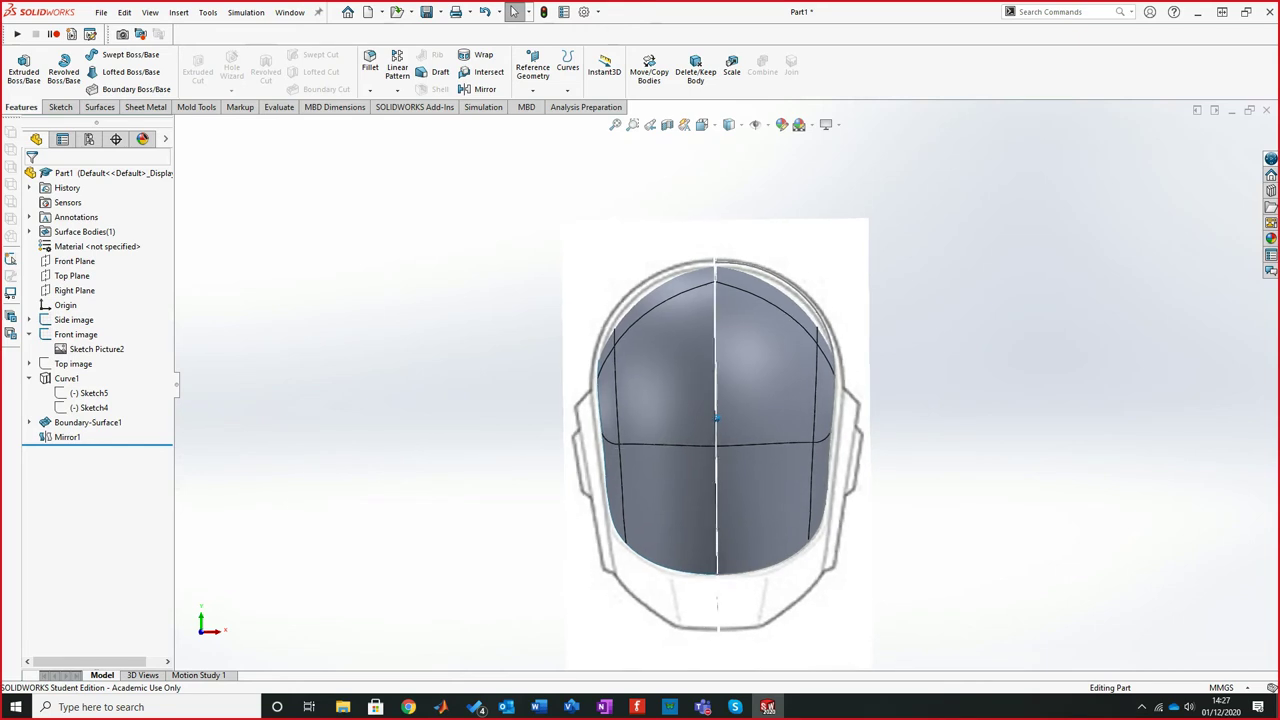
Examine the mirrored boundary surface against the front and side reference images from several angles
{"action": "scroll", "coordinate": [840, 365], "scroll_direction": "down", "scroll_amount": 2}
{"action": "scroll", "coordinate": [772, 303], "scroll_direction": "down", "scroll_amount": 2}
{"action": "middle_click_drag", "start_coordinate": [772, 303], "coordinate": [575, 304]}
{"action": "key", "text": "Left"}
{"action": "key", "text": "Left"}
{"action": "key", "text": "Left"}
{"action": "key", "text": "Left"}
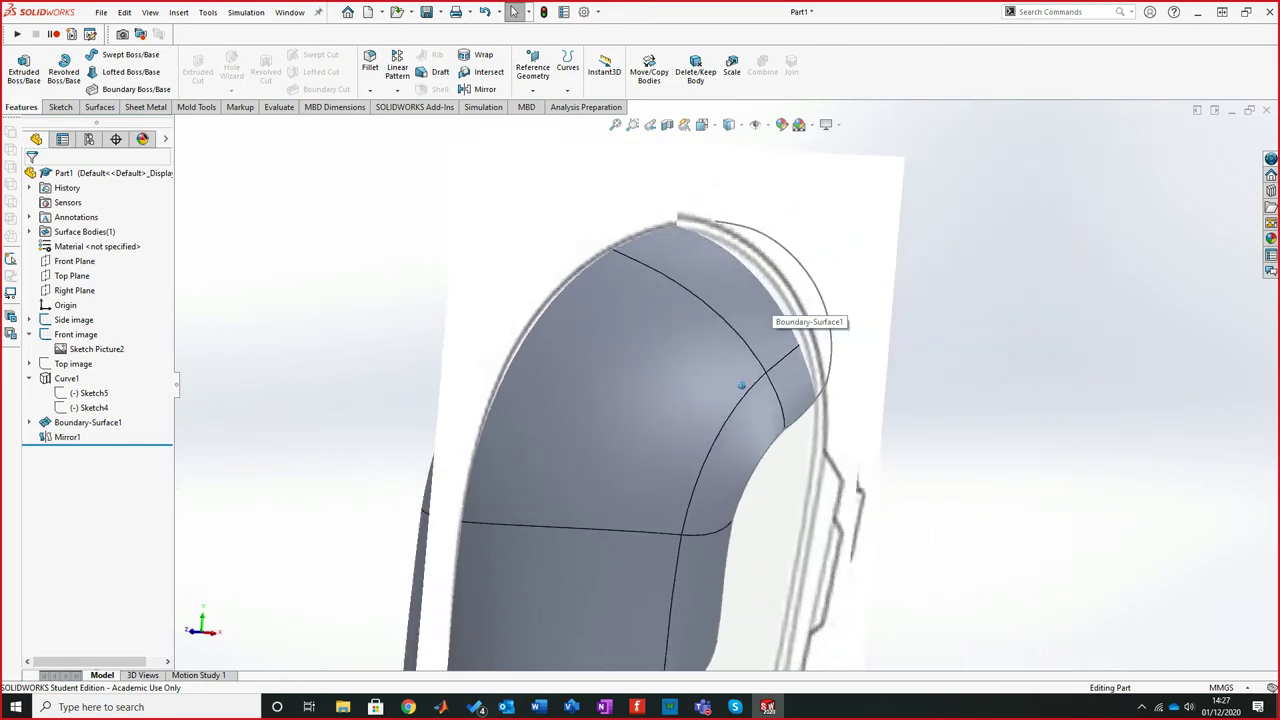
{"action": "key", "text": "Left"}
{"action": "key", "text": "Left"}
{"action": "key", "text": "Left"}
{"action": "key", "text": "Left"}
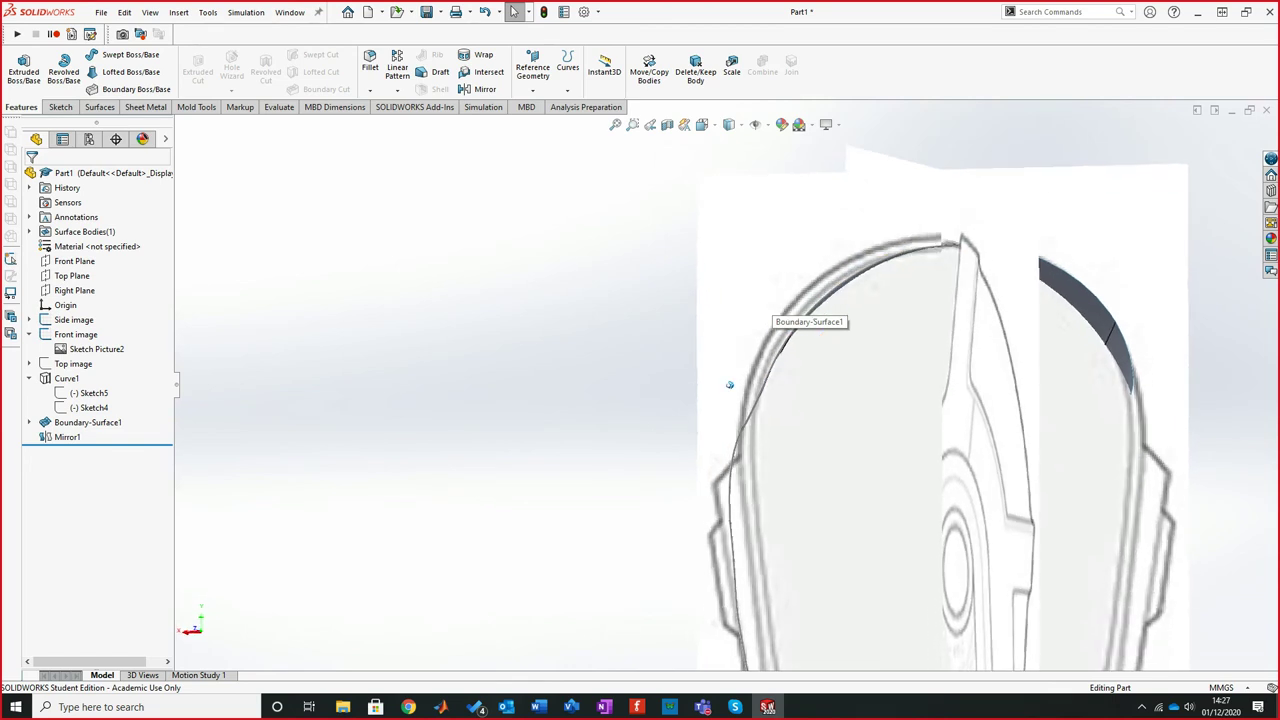
{"action": "middle_click_drag", "start_coordinate": [734, 387], "coordinate": [672, 383]}
{"action": "key", "text": "Left"}
{"action": "key", "text": "Left"}
{"action": "key", "text": "Left"}
{"action": "key", "text": "Left"}
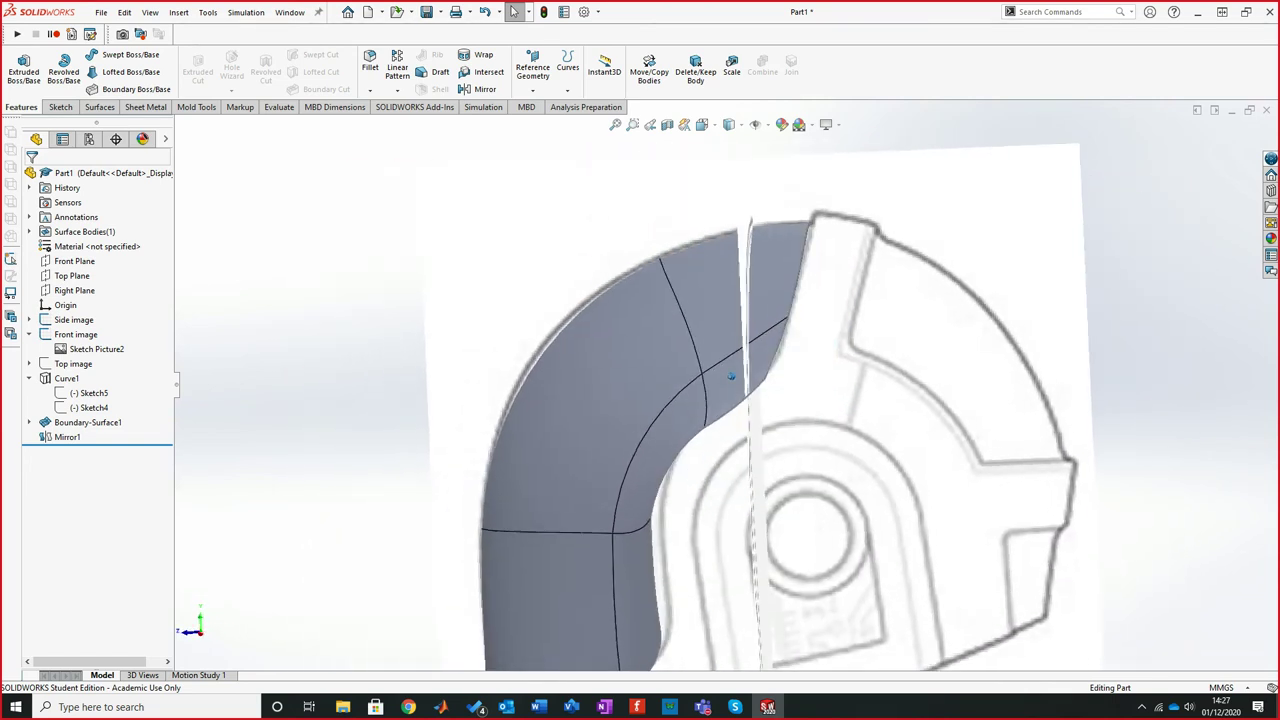
Show the model in the Right view with the Wireframe display style and compare the surface outline with the side reference image
{"action": "left_click", "coordinate": [731, 125]}
{"action": "left_click", "coordinate": [705, 125]}
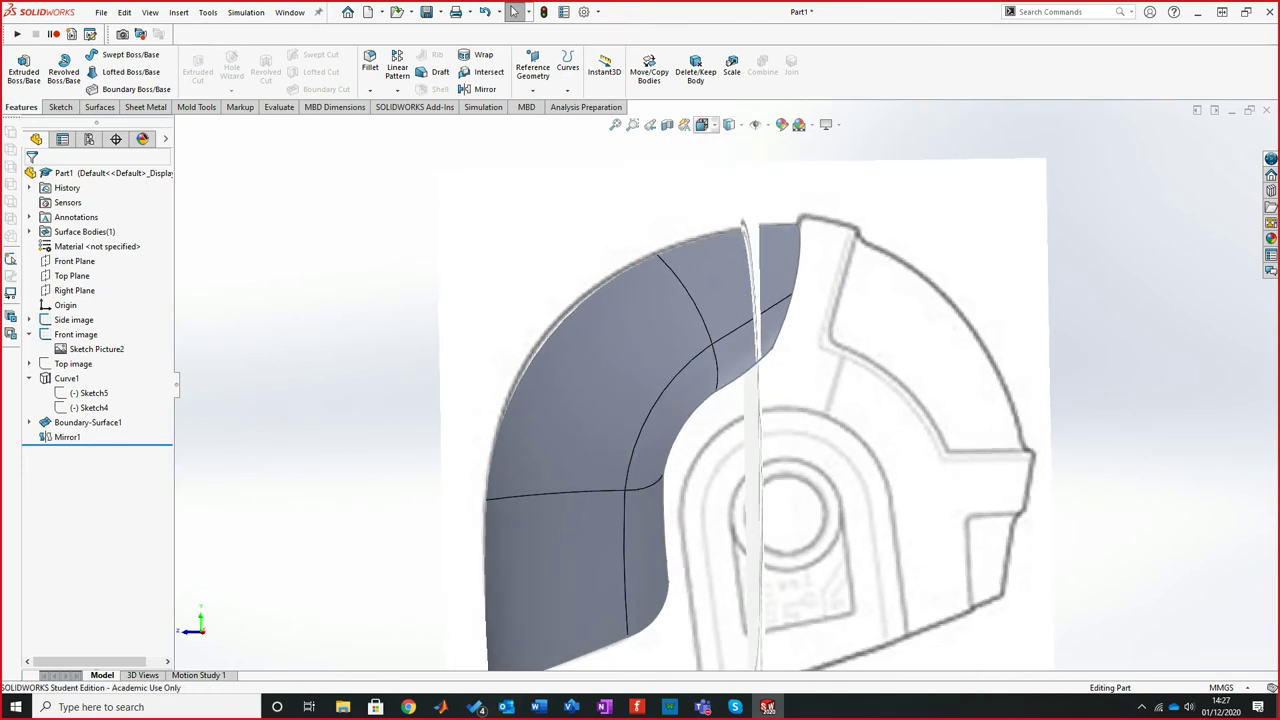
{"action": "left_click", "coordinate": [740, 180]}
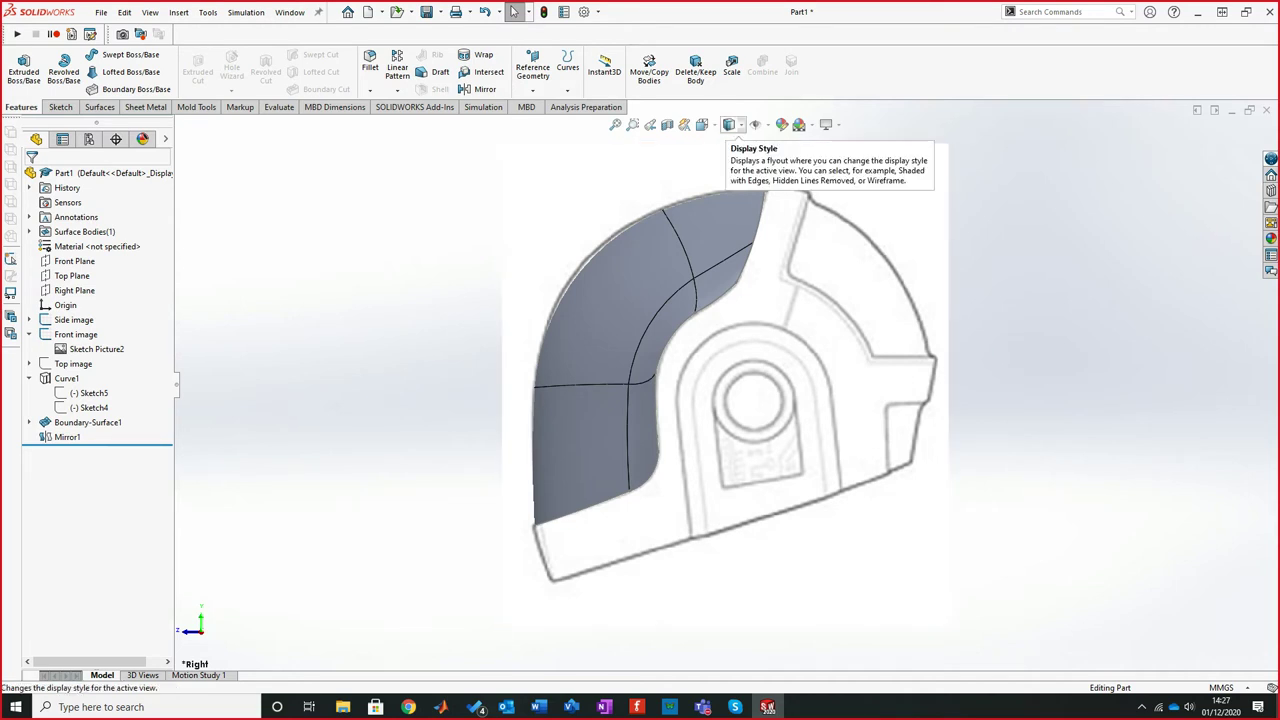
{"action": "left_click", "coordinate": [730, 125]}
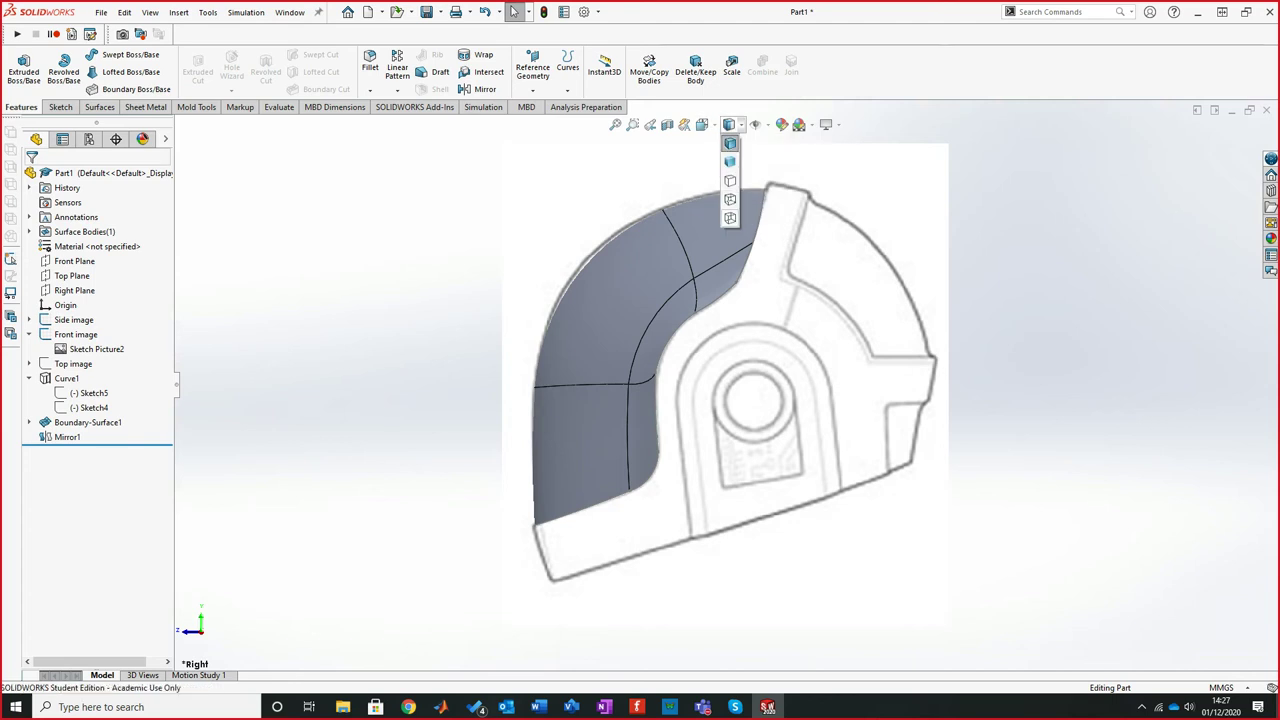
{"action": "left_click", "coordinate": [730, 218]}
{"action": "scroll", "coordinate": [637, 394], "scroll_direction": "down", "scroll_amount": 1}
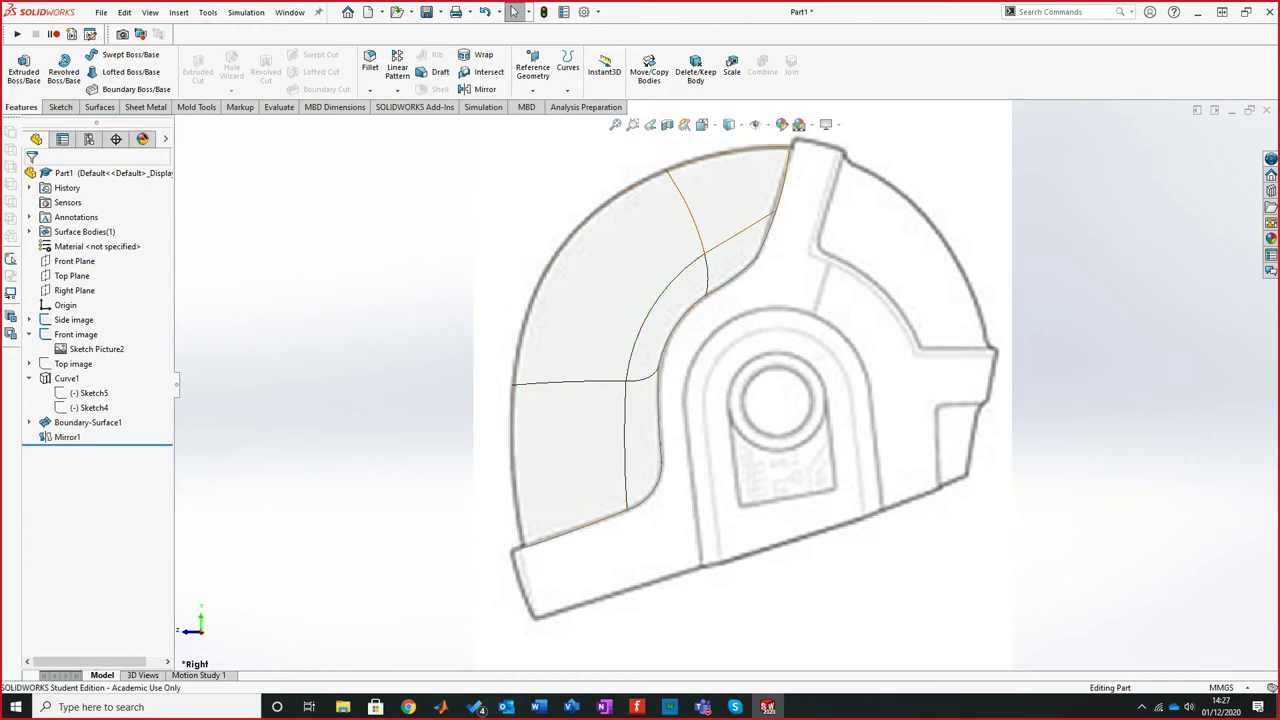
{"action": "middle_click_drag", "start_coordinate": [660, 310], "coordinate": [688, 308]}
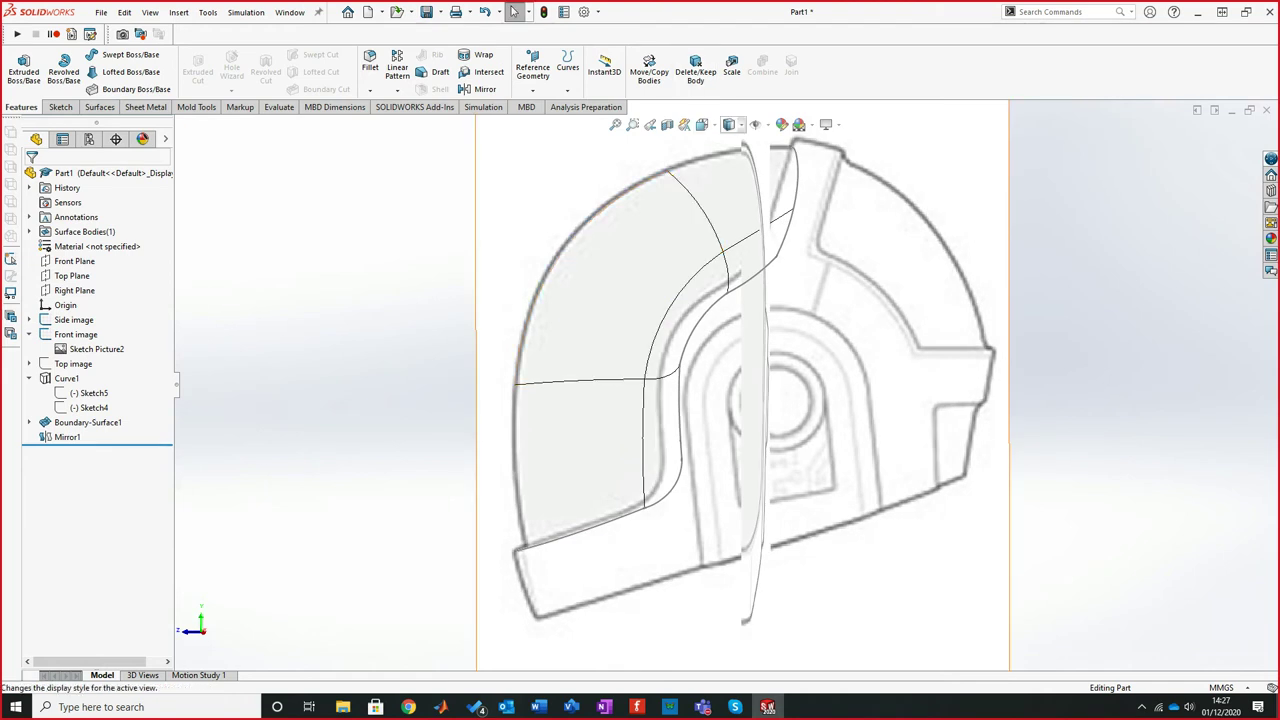
Compare the wireframe surface edges at the helmet's crown with the reference image in the Front view
{"action": "left_click", "coordinate": [701, 124]}
{"action": "left_click", "coordinate": [722, 185]}
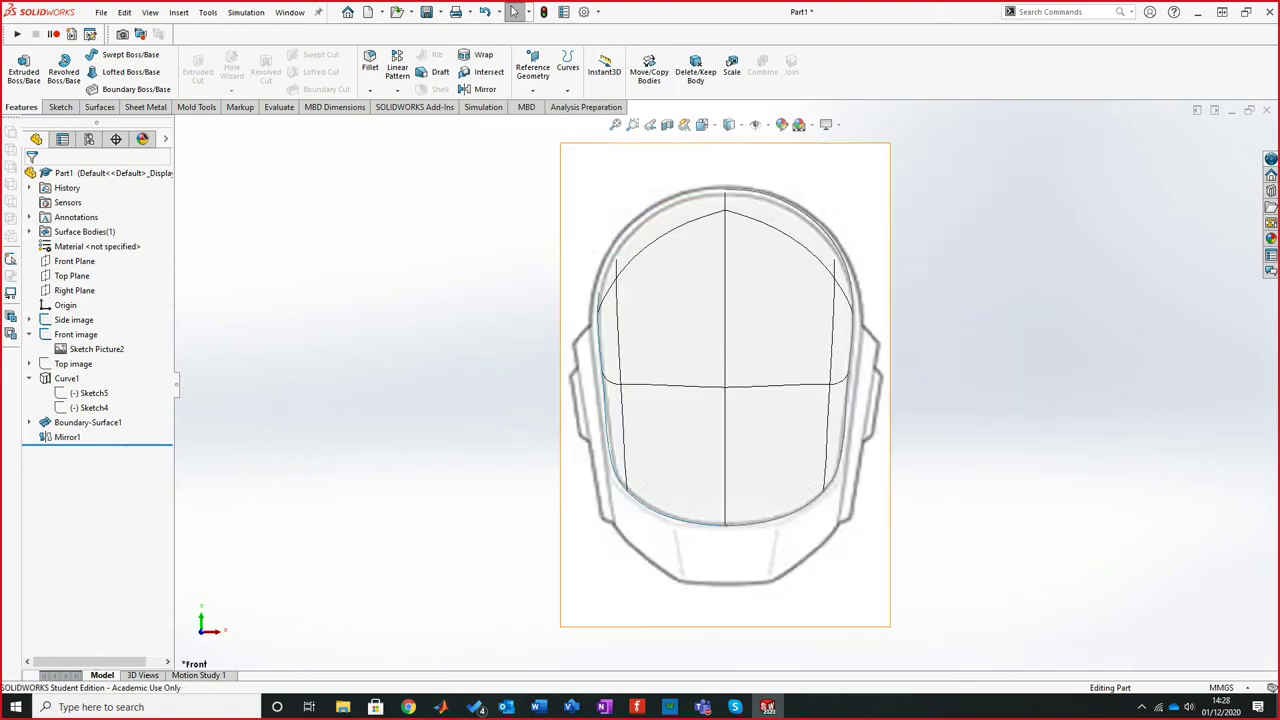
{"action": "scroll", "coordinate": [783, 150], "scroll_direction": "down", "scroll_amount": 5}
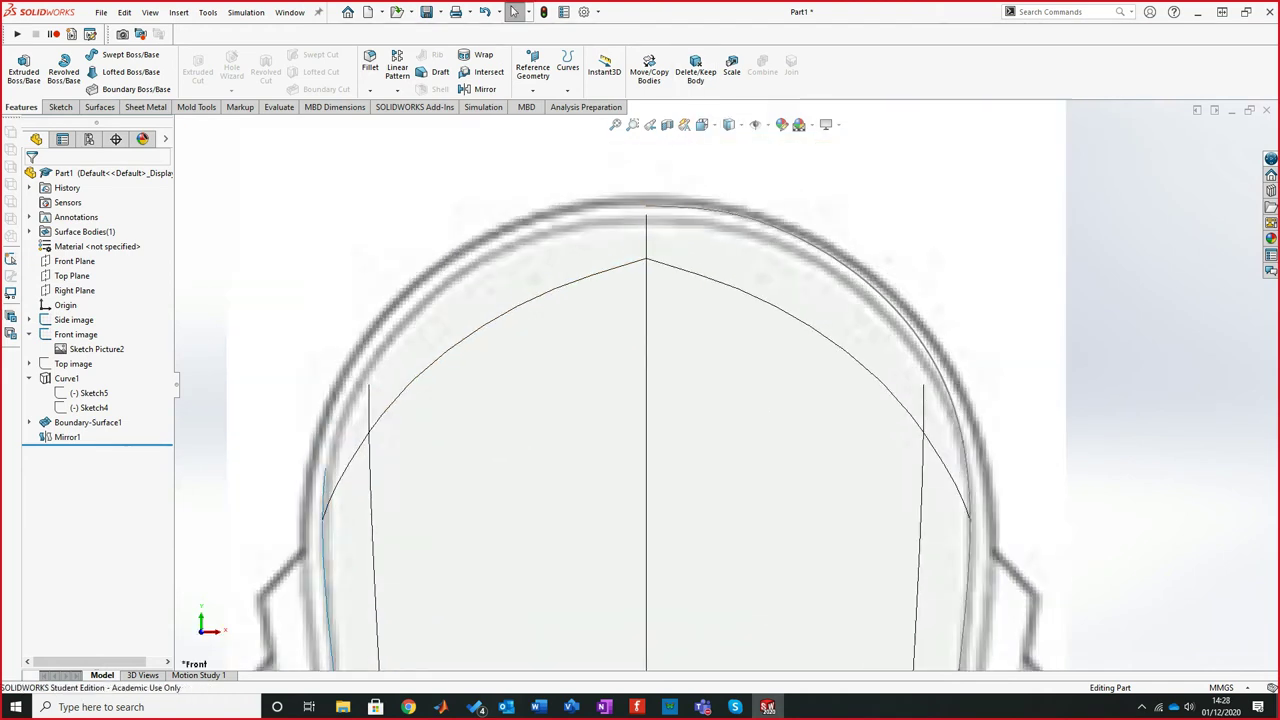
{"action": "scroll", "coordinate": [622, 248], "scroll_direction": "down", "scroll_amount": 3}
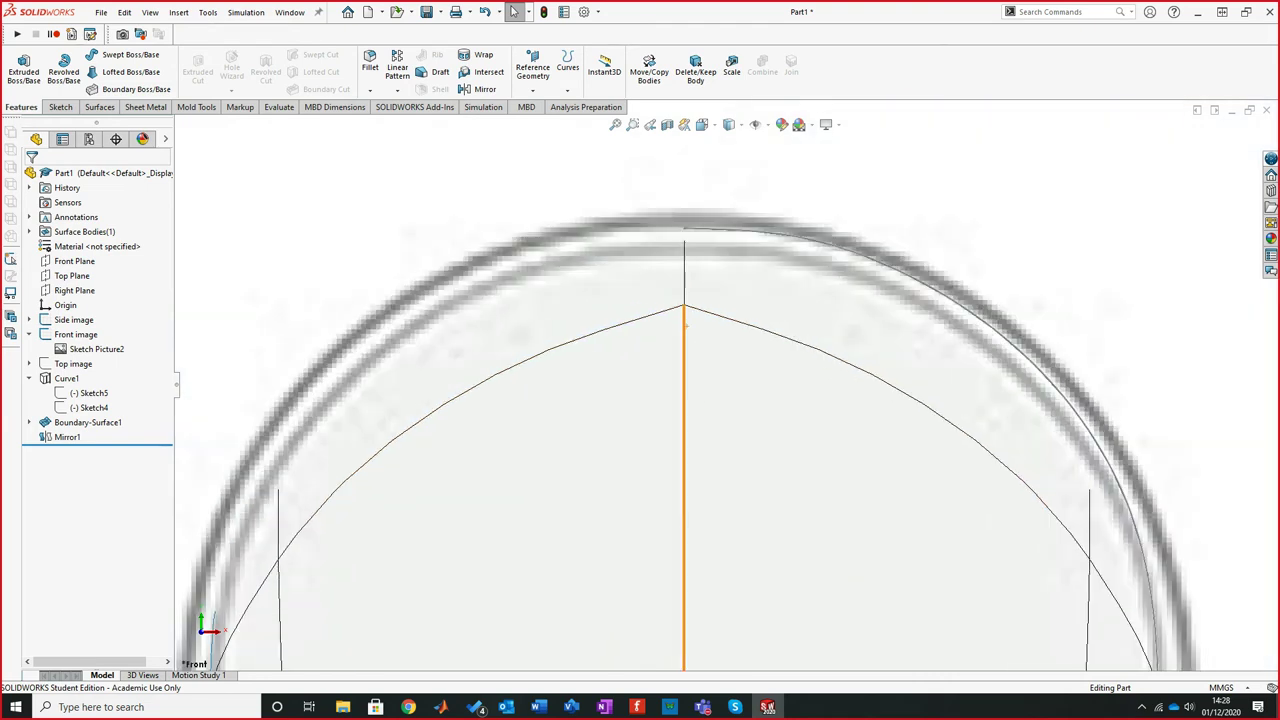
{"action": "scroll", "coordinate": [725, 384], "scroll_direction": "up", "scroll_amount": 5}
{"action": "scroll", "coordinate": [734, 560], "scroll_direction": "down", "scroll_amount": 3}
{"action": "scroll", "coordinate": [730, 545], "scroll_direction": "up", "scroll_amount": 4}
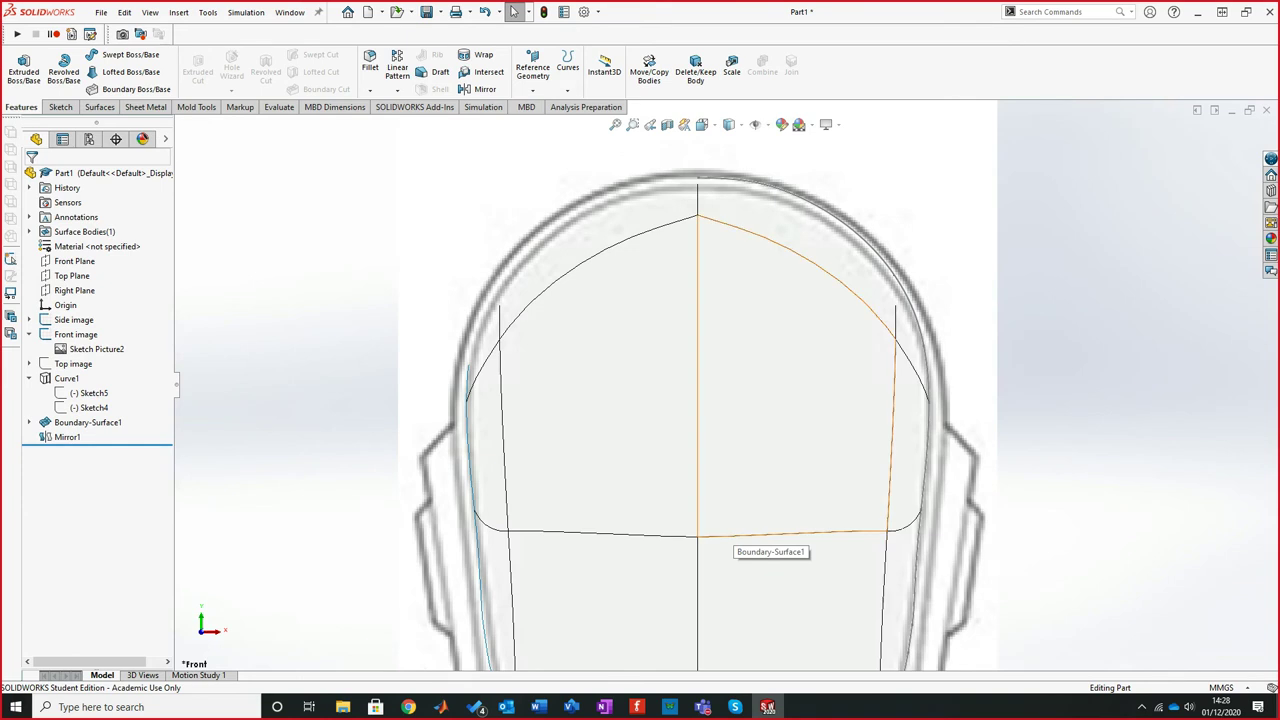
{"action": "scroll", "coordinate": [730, 555], "scroll_direction": "down", "scroll_amount": 3}
{"action": "scroll", "coordinate": [718, 563], "scroll_direction": "up", "scroll_amount": 3}
{"action": "scroll", "coordinate": [710, 268], "scroll_direction": "down", "scroll_amount": 6}
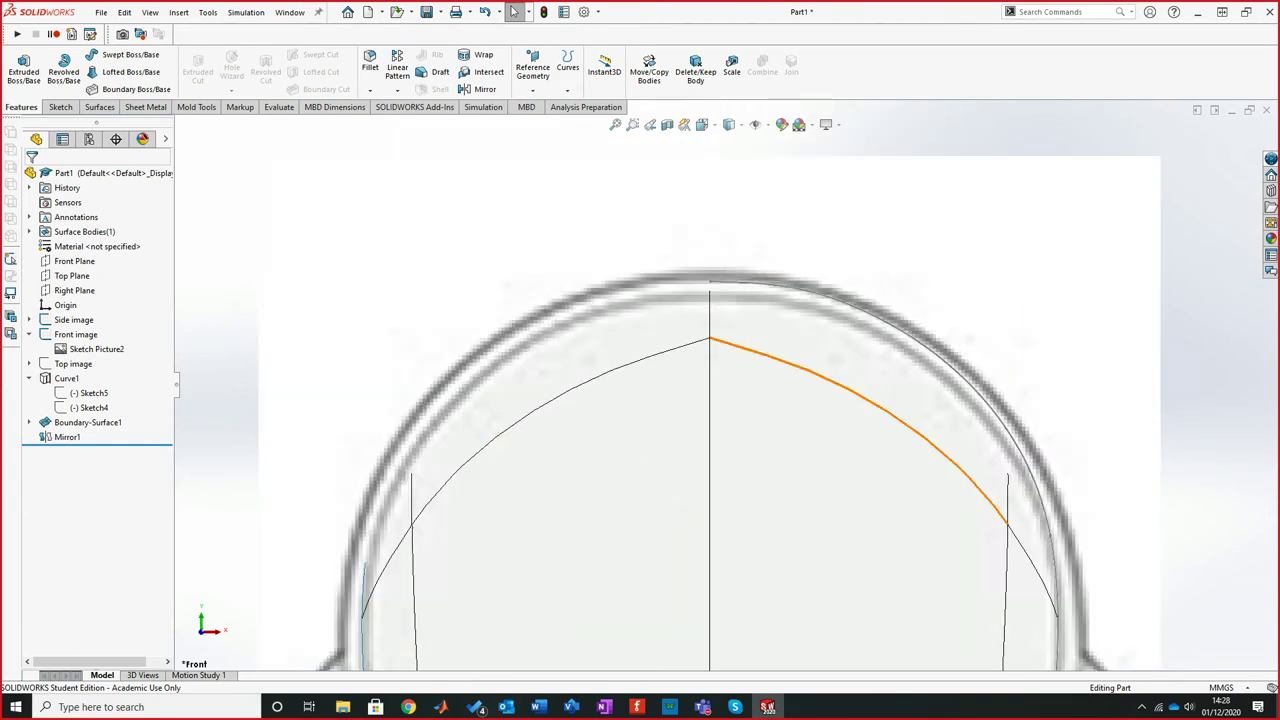
{"action": "scroll", "coordinate": [713, 330], "scroll_direction": "down", "scroll_amount": 5}
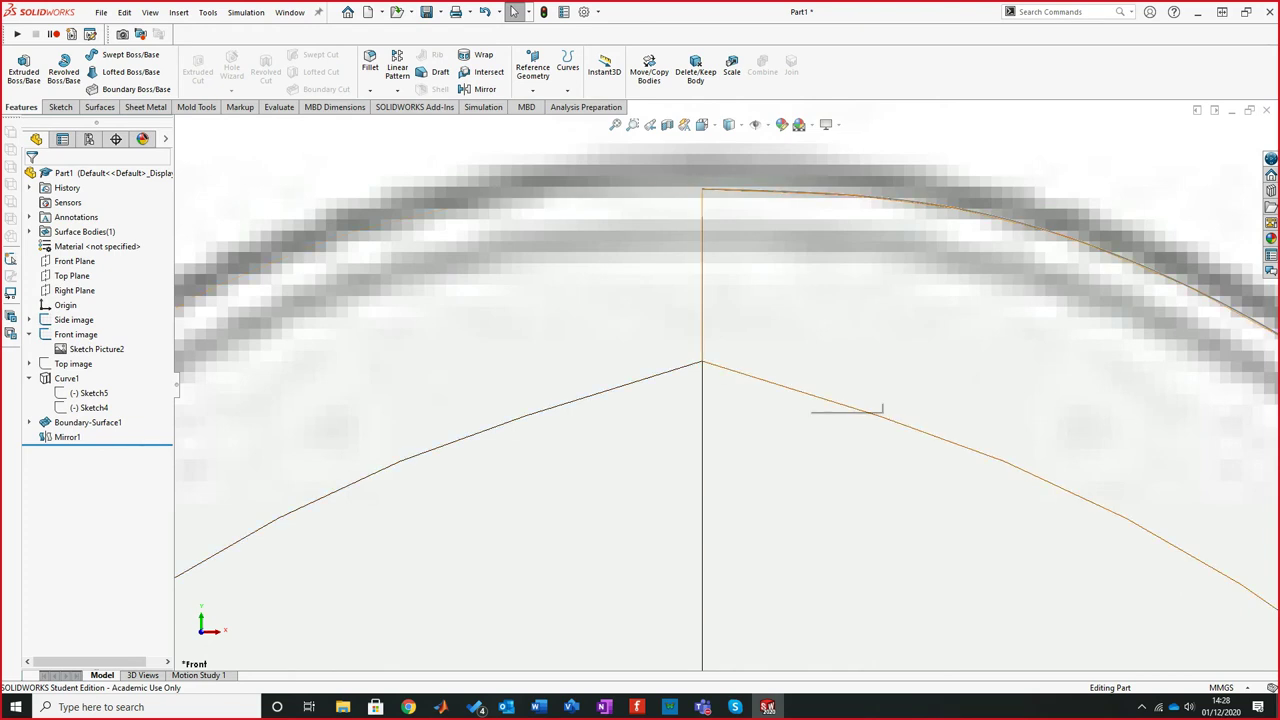
{"action": "left_click", "coordinate": [808, 393]}
{"action": "scroll", "coordinate": [808, 393], "scroll_direction": "up", "scroll_amount": 3}
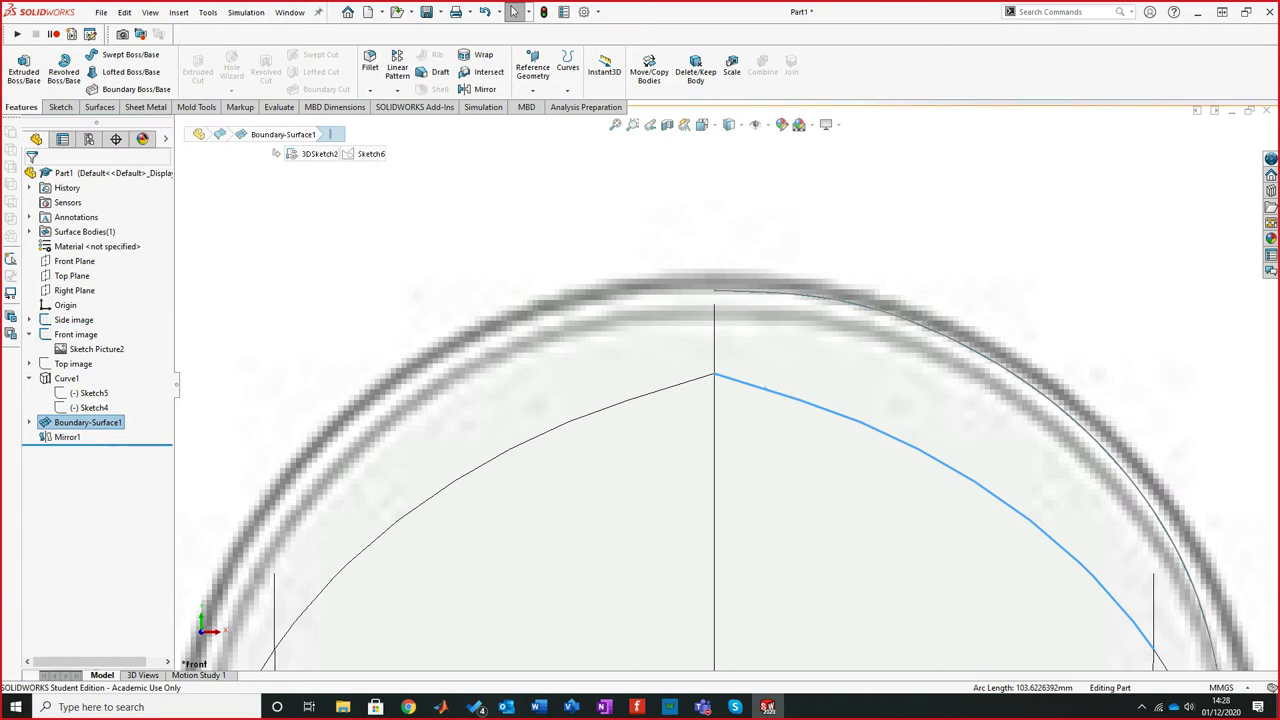
Restore the Shaded With Edges display style and inspect the crown and centre seam where the two surface halves meet
{"action": "left_click", "coordinate": [729, 124]}
{"action": "left_click", "coordinate": [729, 146]}
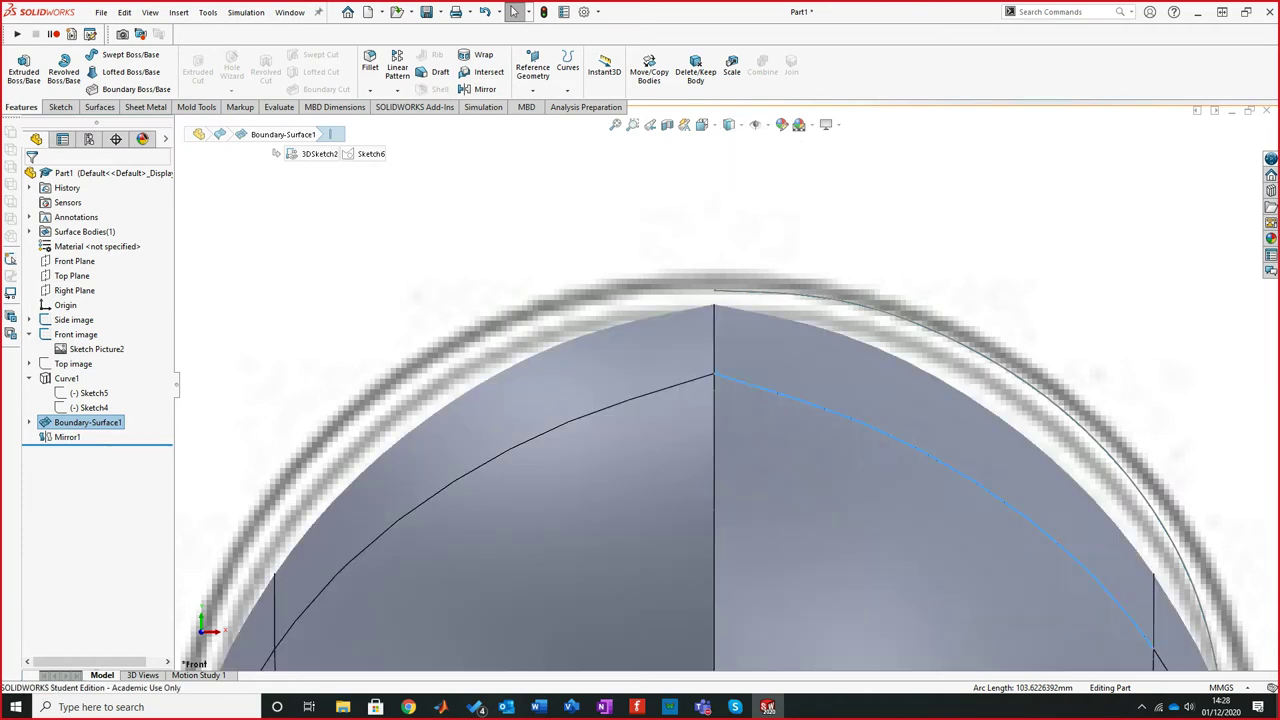
{"action": "scroll", "coordinate": [838, 367], "scroll_direction": "up", "scroll_amount": 10}
{"action": "scroll", "coordinate": [818, 510], "scroll_direction": "down", "scroll_amount": 3}
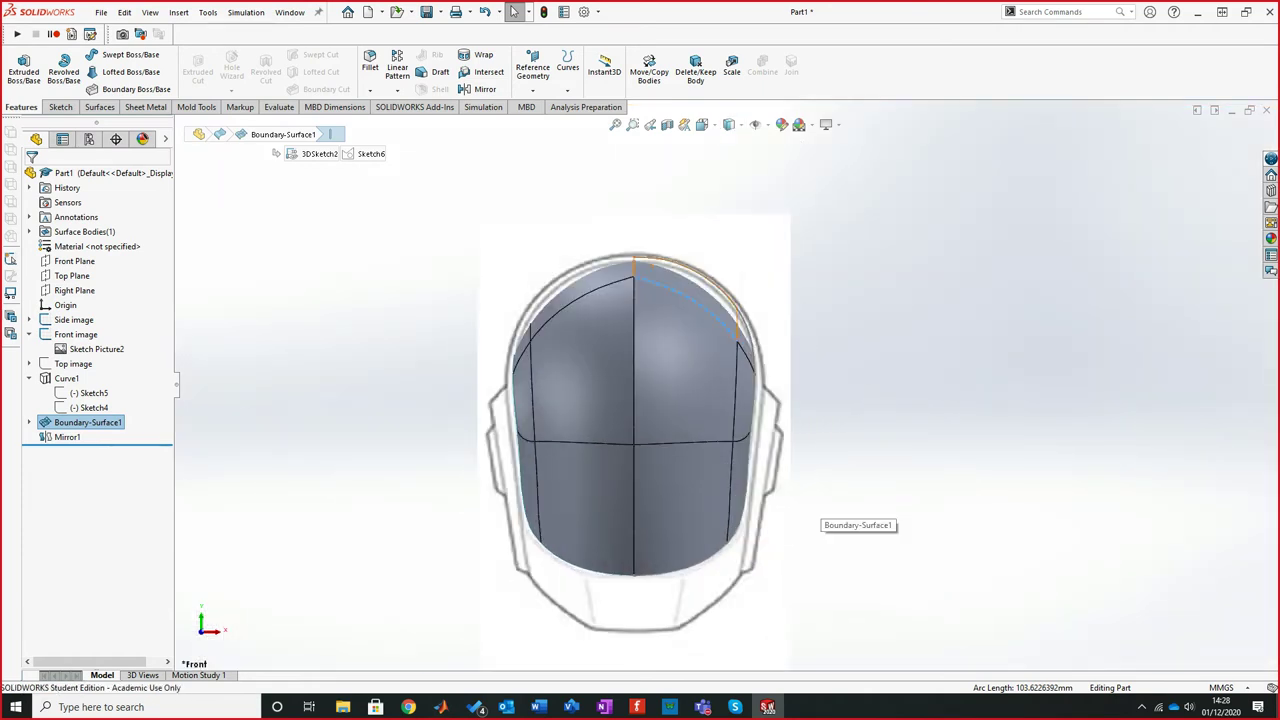
{"action": "middle_click_drag", "start_coordinate": [815, 515], "coordinate": [641, 407]}
{"action": "mouse_move", "coordinate": [650, 300]}
{"action": "middle_mouse_down"}
{"action": "mouse_move", "coordinate": [745, 305]}
{"action": "mouse_move", "coordinate": [657, 291]}
{"action": "middle_mouse_up"}
{"action": "scroll", "coordinate": [657, 291], "scroll_direction": "down", "scroll_amount": 4}
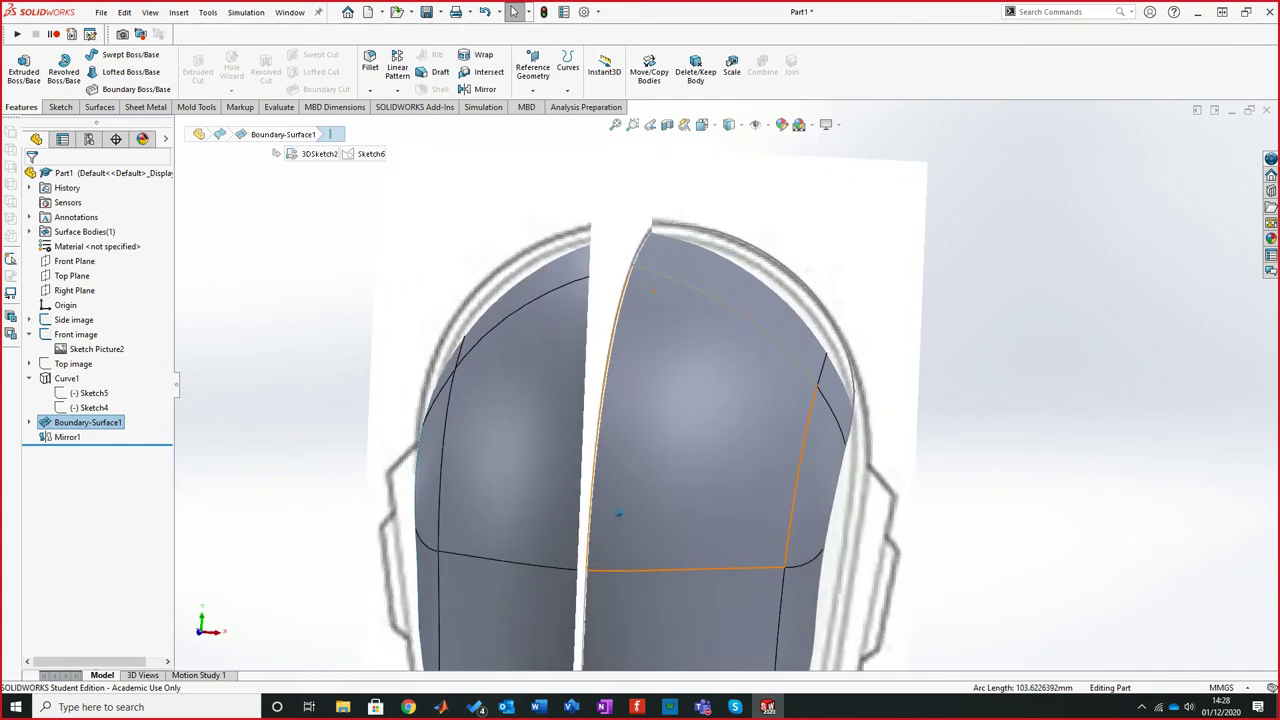
{"action": "scroll", "coordinate": [621, 509], "scroll_direction": "down", "scroll_amount": 5}
{"action": "middle_click_drag", "start_coordinate": [731, 385], "coordinate": [705, 345]}
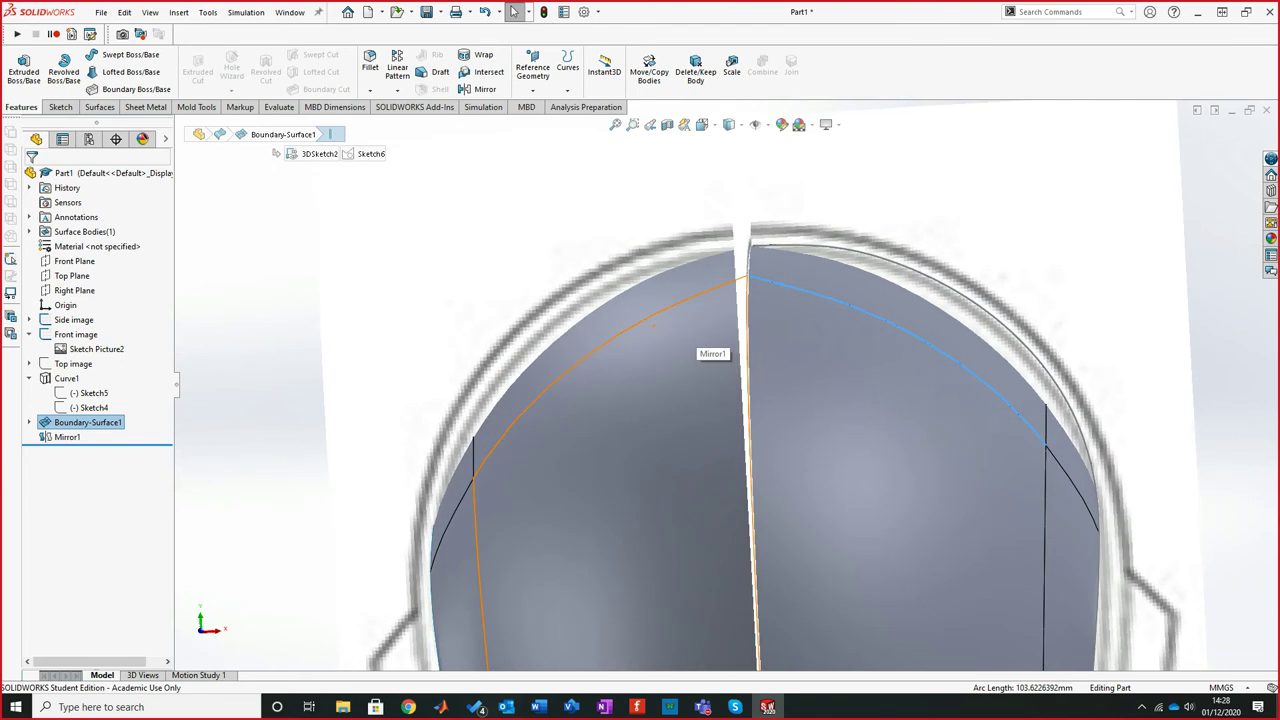
{"action": "middle_click_drag", "start_coordinate": [654, 324], "coordinate": [733, 392]}
{"action": "middle_click_drag", "start_coordinate": [908, 536], "coordinate": [901, 488]}
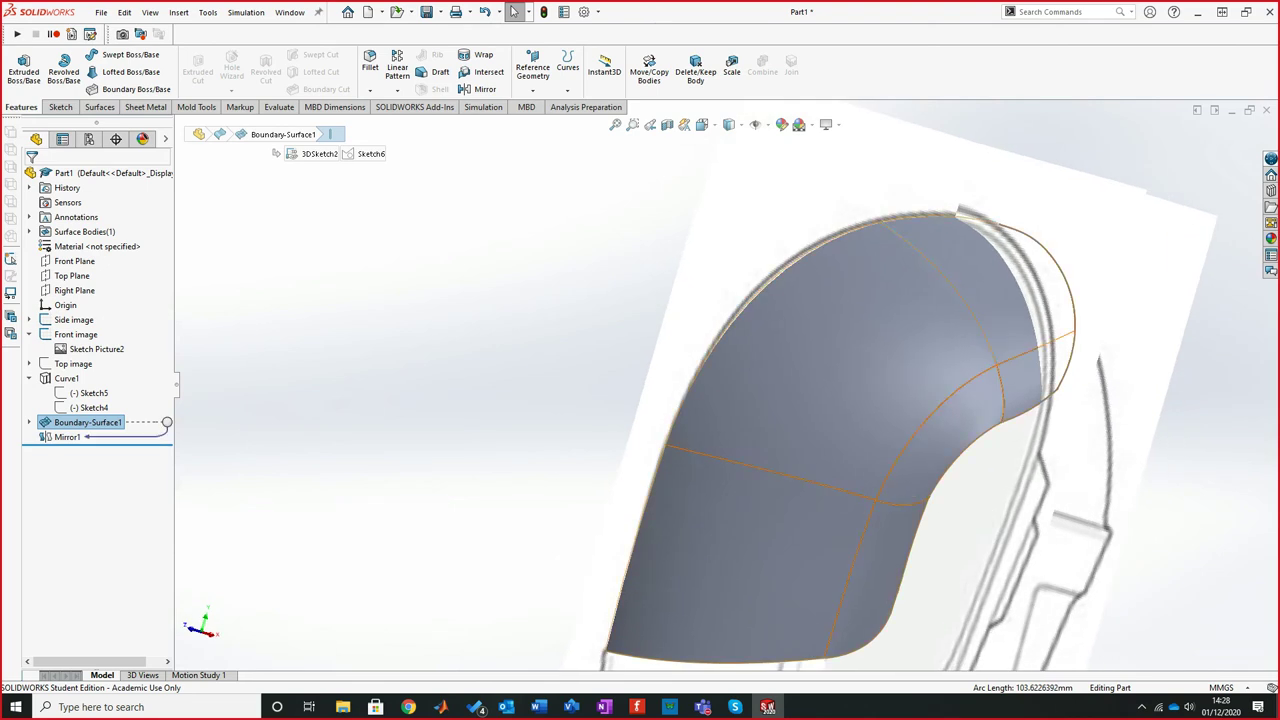
Delete the mirror feature and the boundary surface, keeping their underlying sketches
{"action": "right_click", "coordinate": [62, 438]}
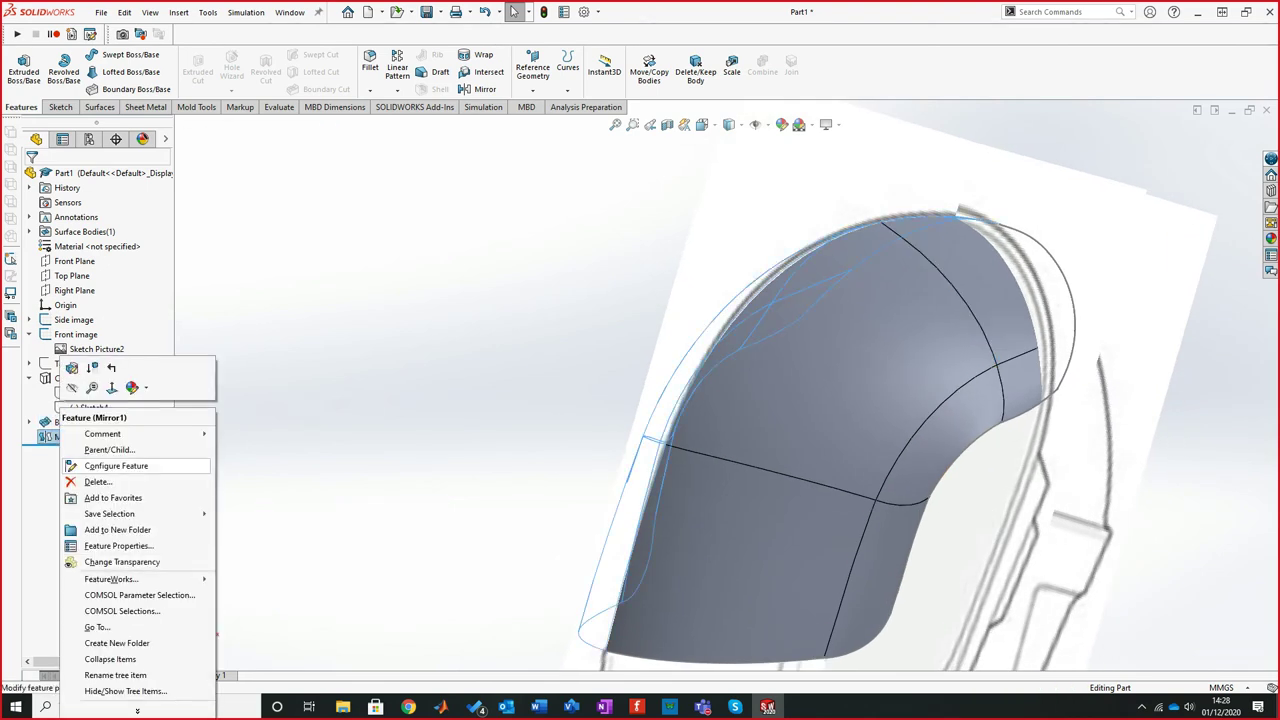
{"action": "left_click", "coordinate": [100, 482]}
{"action": "left_click", "coordinate": [402, 289]}
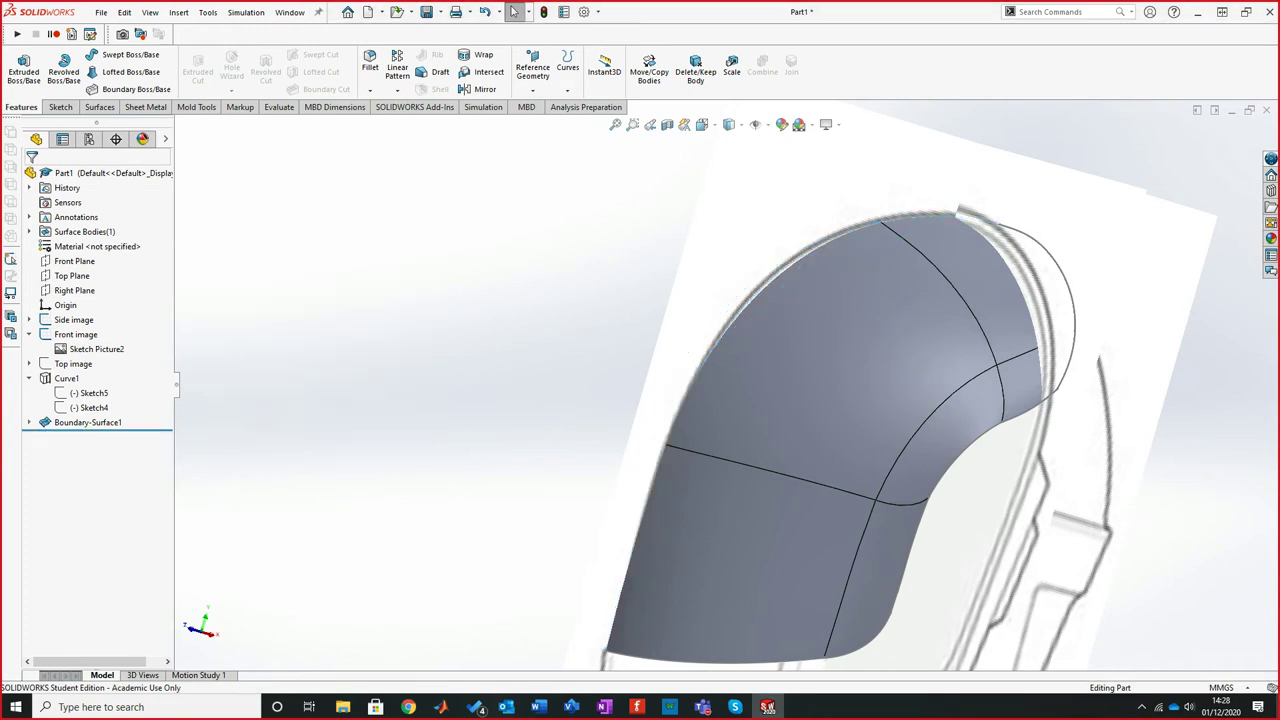
{"action": "right_click", "coordinate": [88, 422]}
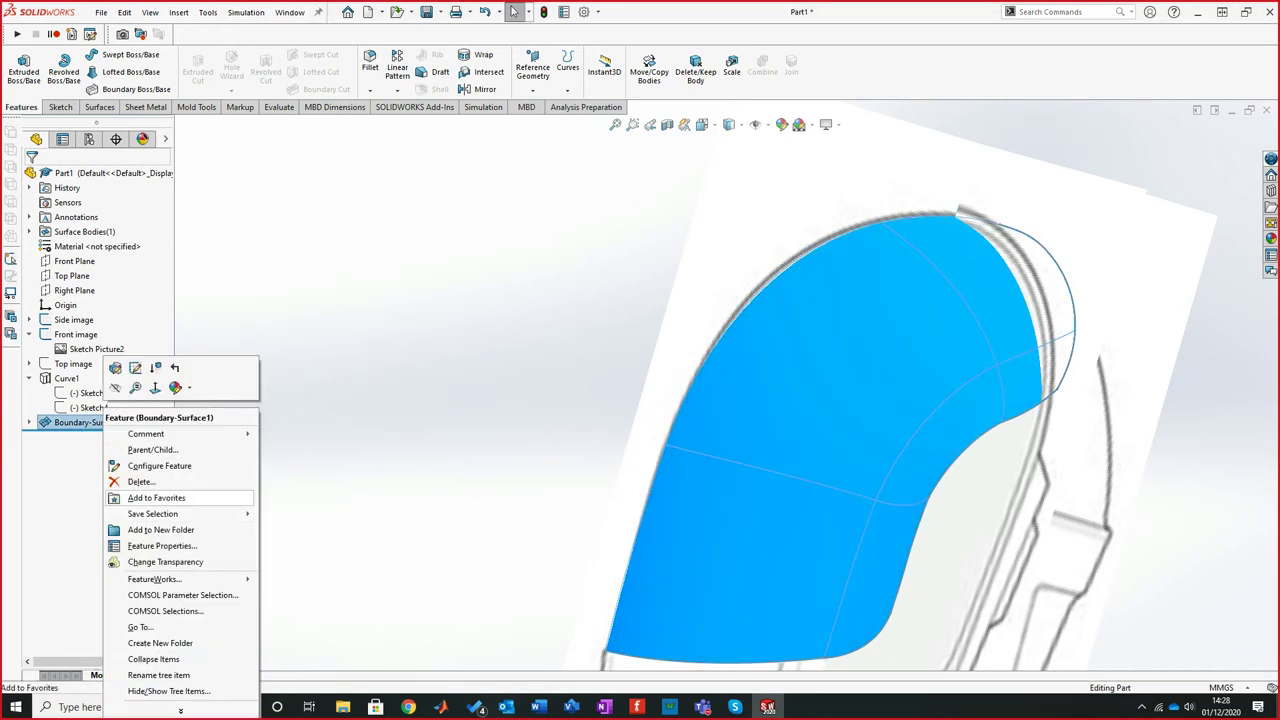
{"action": "left_click", "coordinate": [135, 482]}
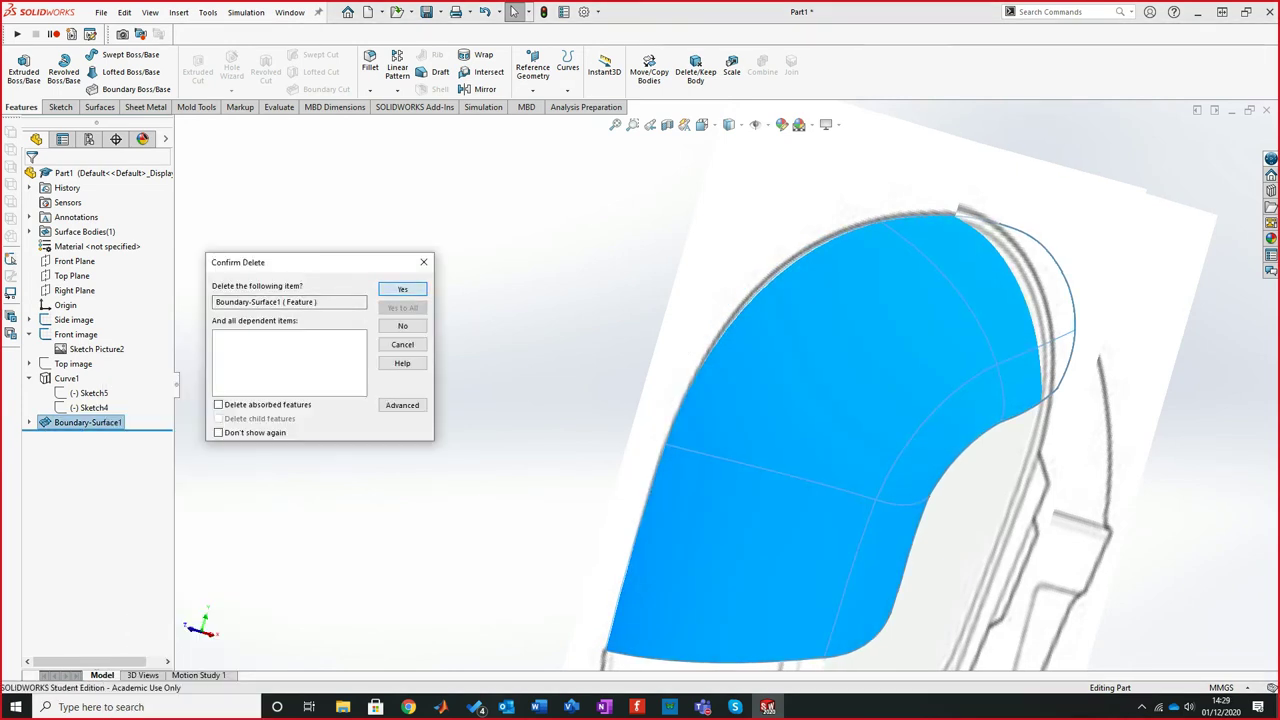
{"action": "left_click", "coordinate": [402, 289]}
Hide the Side image and Front image reference sketches so only the surface's profile curves are displayed
{"action": "middle_click_drag", "start_coordinate": [730, 385], "coordinate": [694, 385]}
{"action": "scroll", "coordinate": [731, 386], "scroll_direction": "up", "scroll_amount": 3}
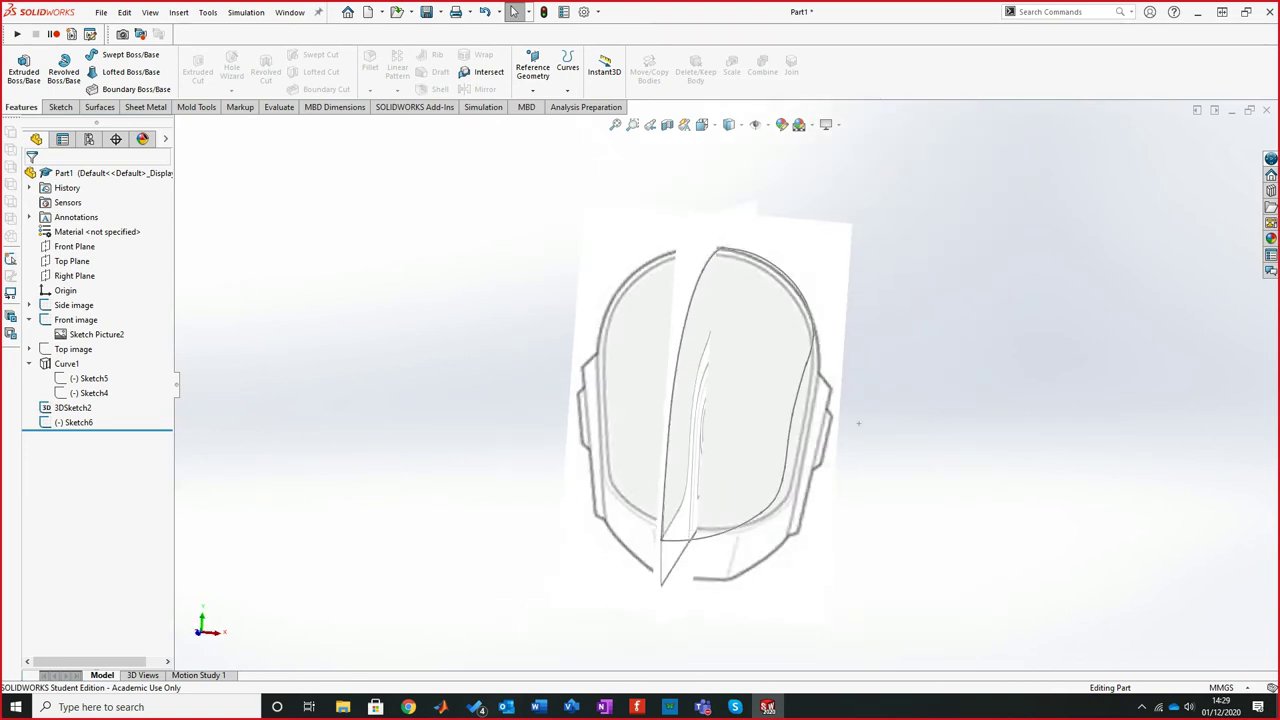
{"action": "middle_click_drag", "start_coordinate": [858, 423], "coordinate": [868, 423]}
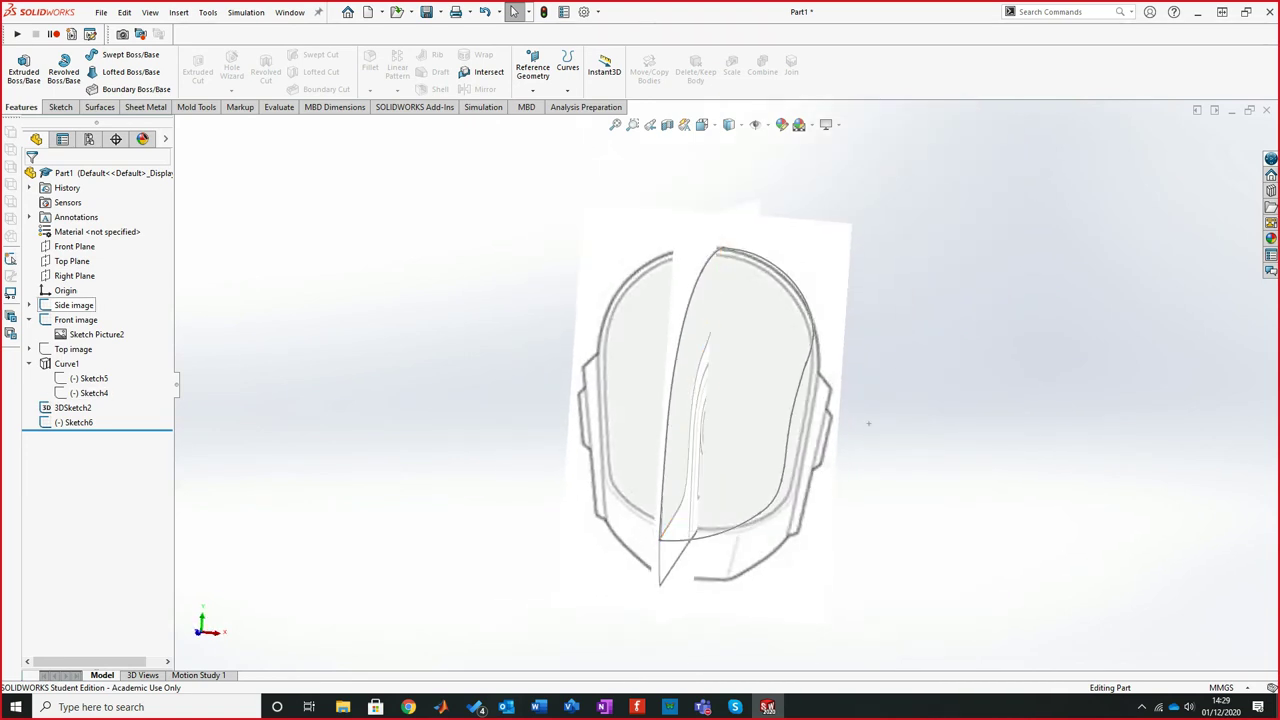
{"action": "left_click", "coordinate": [74, 305]}
{"action": "left_click", "coordinate": [76, 319], "text": "ctrl"}
{"action": "left_click", "coordinate": [97, 293]}
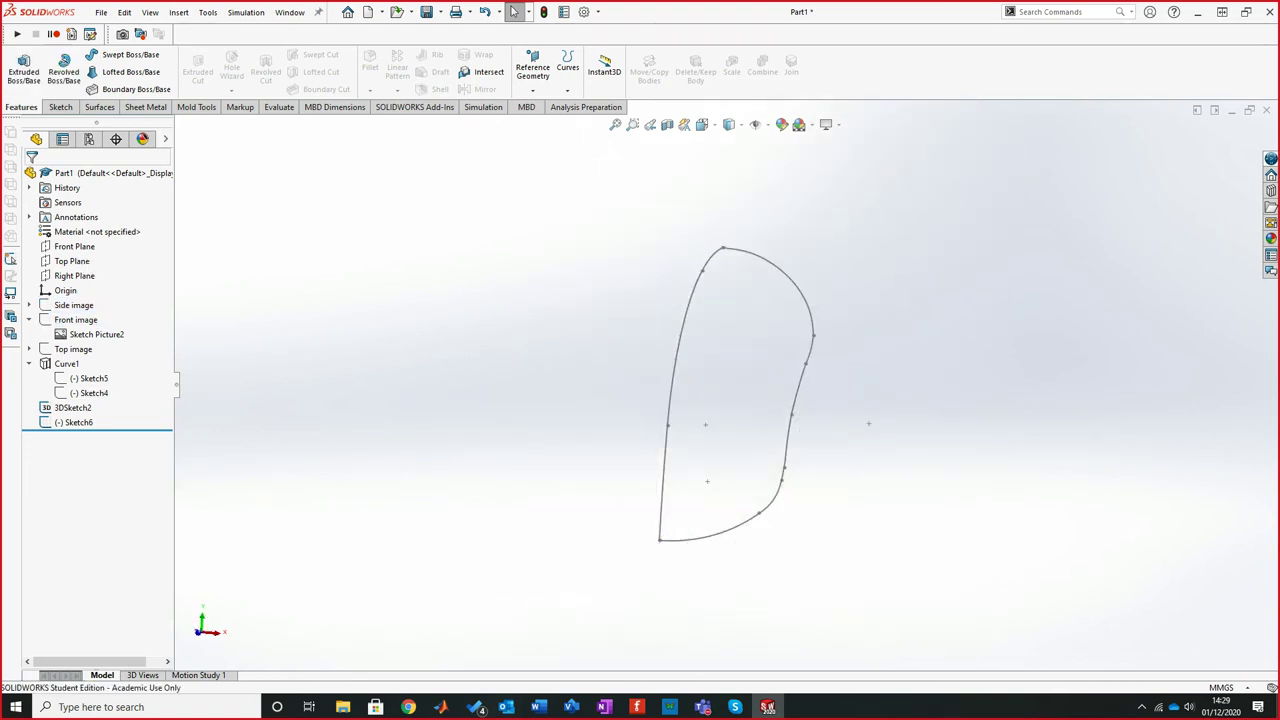
Examine the remaining profile curves, especially where they meet the centre plane, from several angles including the Top and Isometric views
{"action": "middle_click_drag", "start_coordinate": [738, 408], "coordinate": [752, 414]}
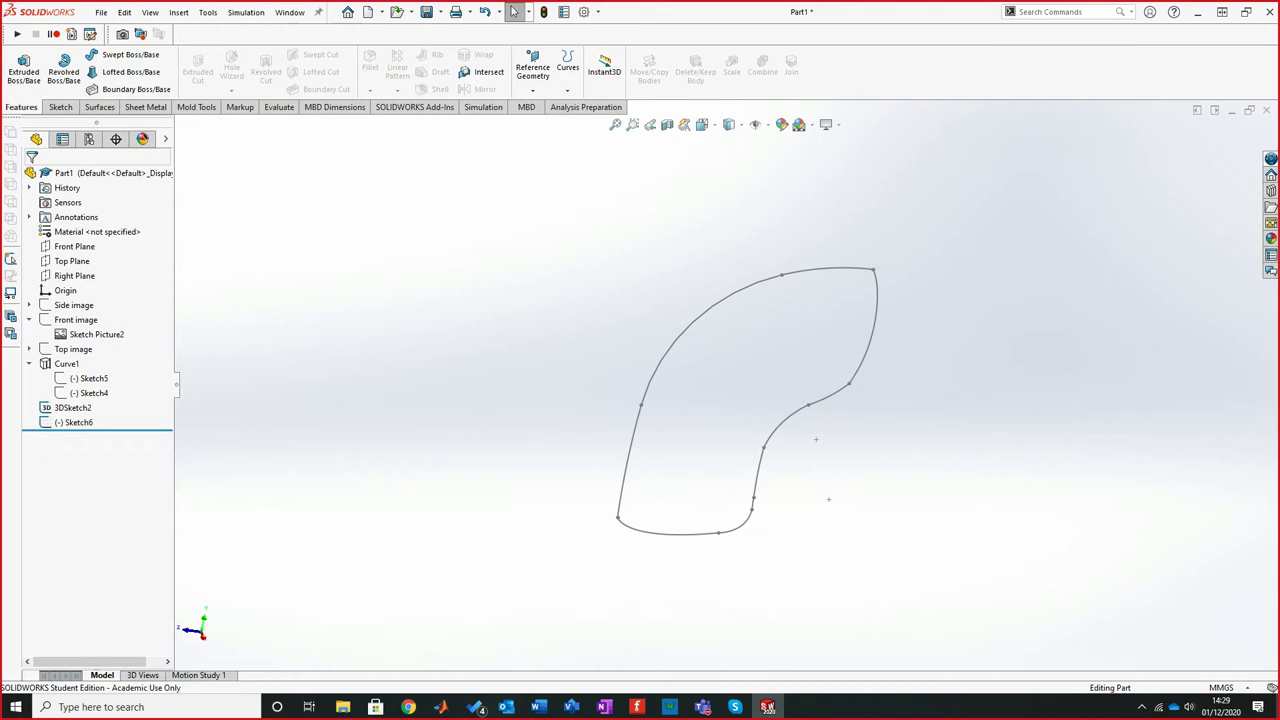
{"action": "middle_click_drag", "start_coordinate": [752, 414], "coordinate": [756, 414]}
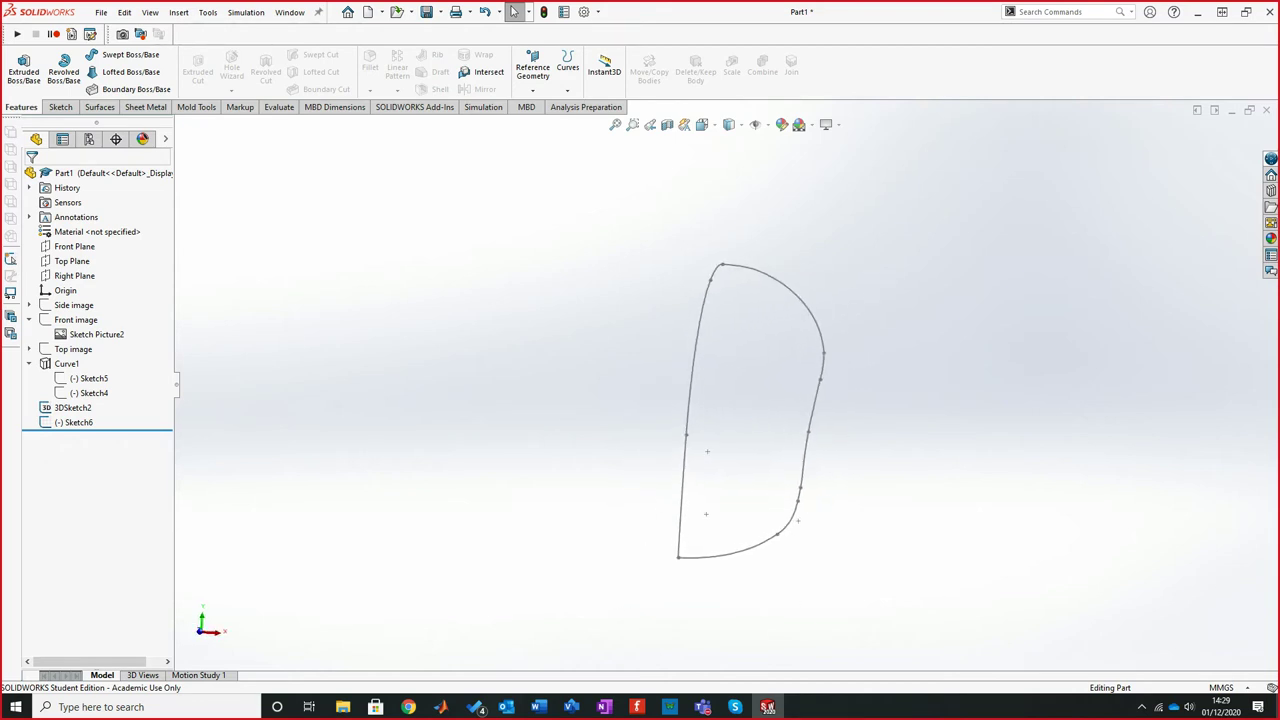
{"action": "middle_click_drag", "start_coordinate": [770, 414], "coordinate": [748, 328]}
{"action": "left_click", "coordinate": [701, 124]}
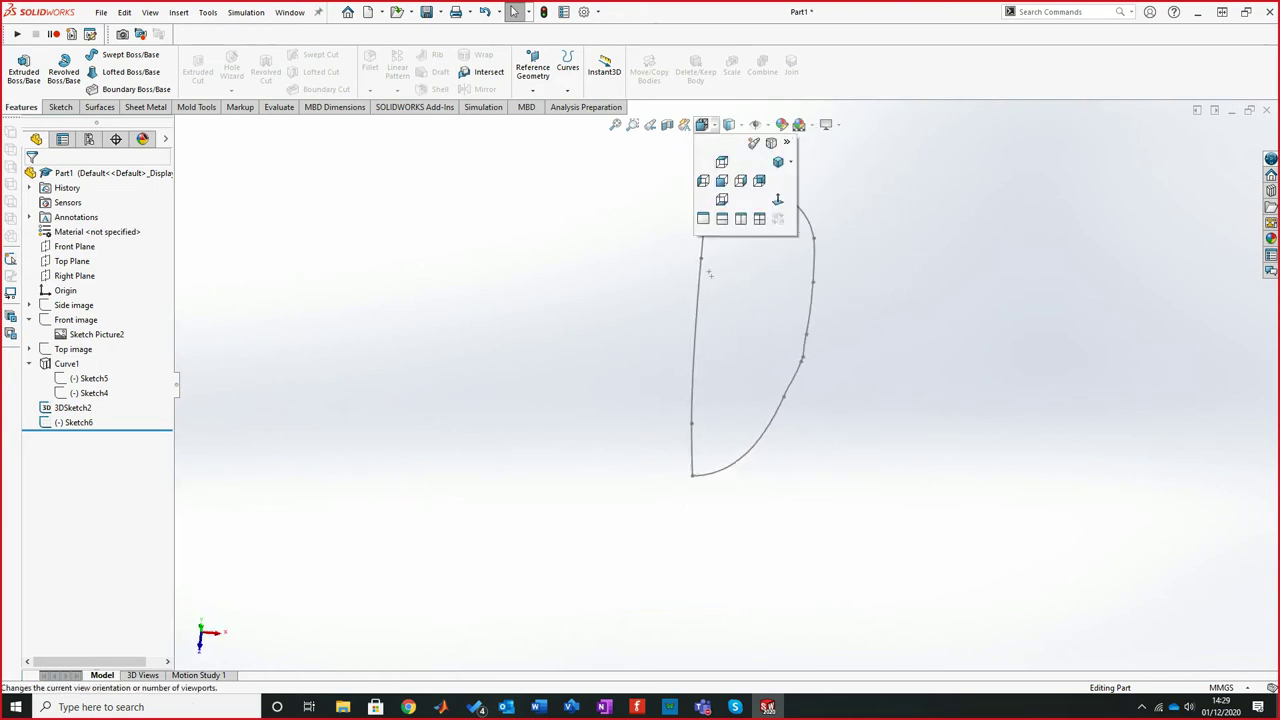
{"action": "left_click", "coordinate": [722, 161]}
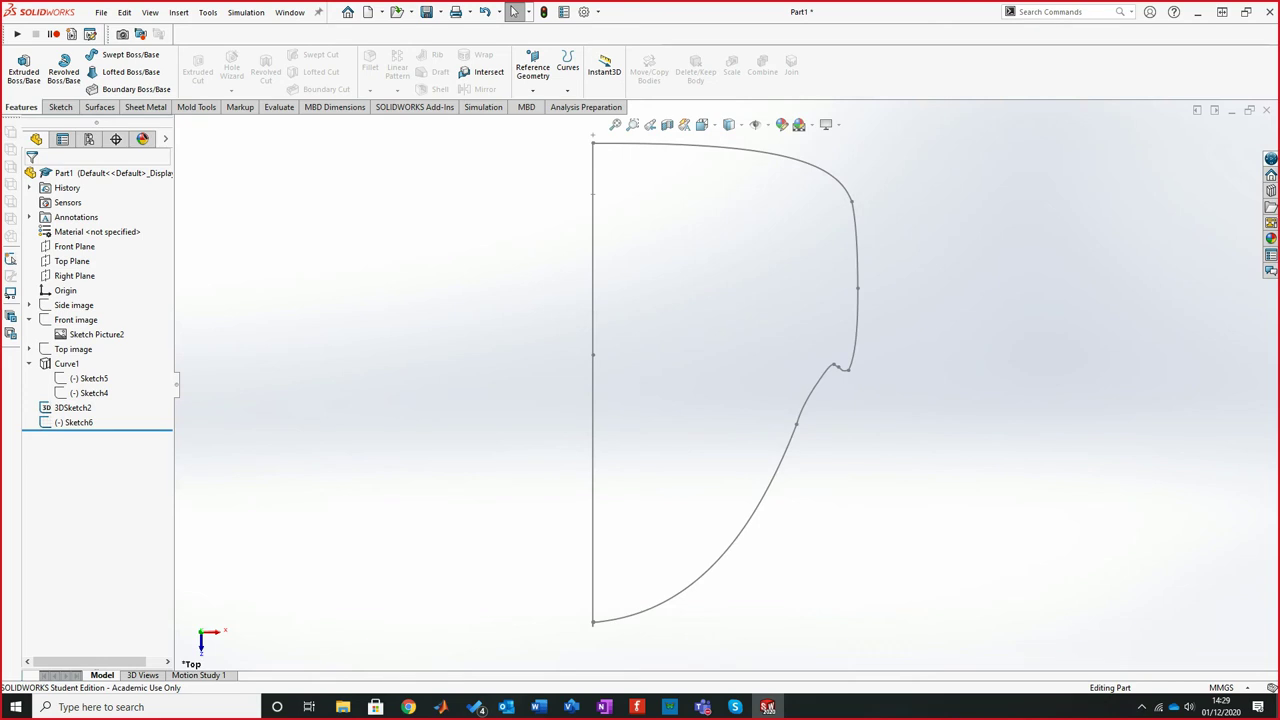
{"action": "scroll", "coordinate": [725, 384], "scroll_direction": "up", "scroll_amount": 2}
{"action": "scroll", "coordinate": [622, 625], "scroll_direction": "down", "scroll_amount": 11}
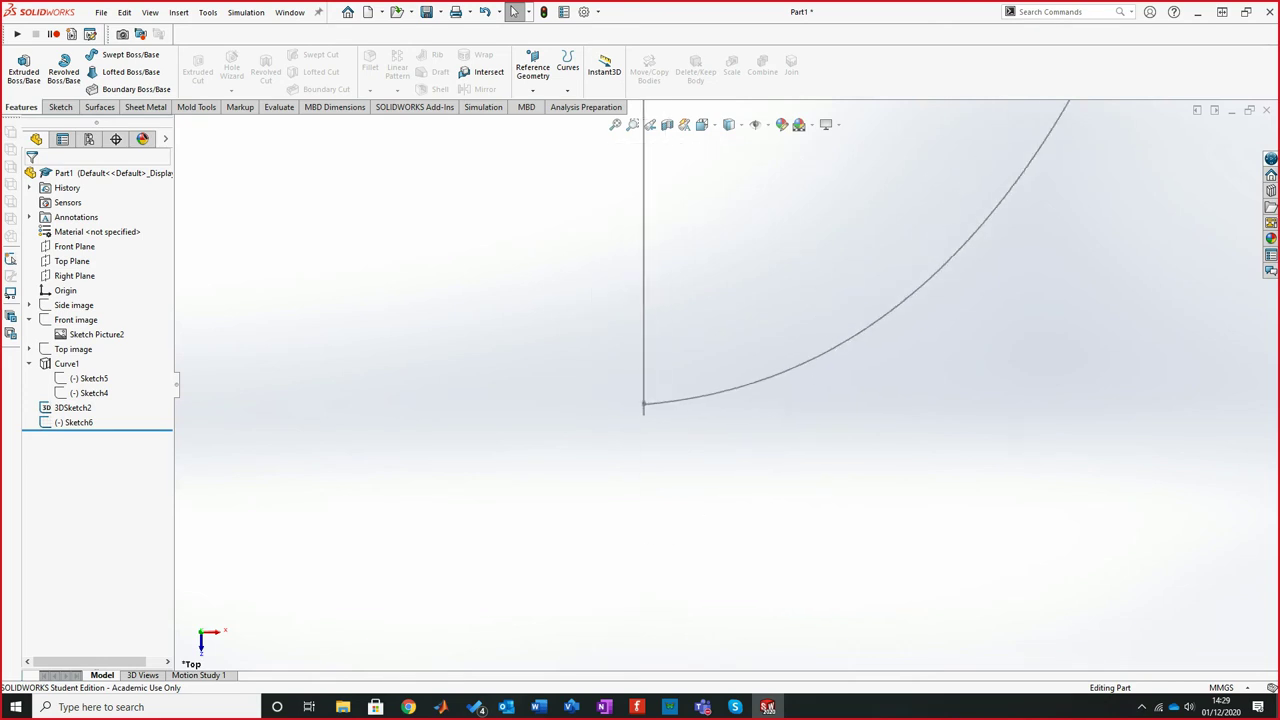
{"action": "scroll", "coordinate": [602, 404], "scroll_direction": "down", "scroll_amount": 8}
{"action": "mouse_move", "coordinate": [602, 404]}
{"action": "middle_mouse_down"}
{"action": "mouse_move", "coordinate": [588, 403]}
{"action": "mouse_move", "coordinate": [602, 376]}
{"action": "middle_mouse_up"}
{"action": "scroll", "coordinate": [592, 396], "scroll_direction": "up", "scroll_amount": 5}
{"action": "scroll", "coordinate": [602, 376], "scroll_direction": "up", "scroll_amount": 8}
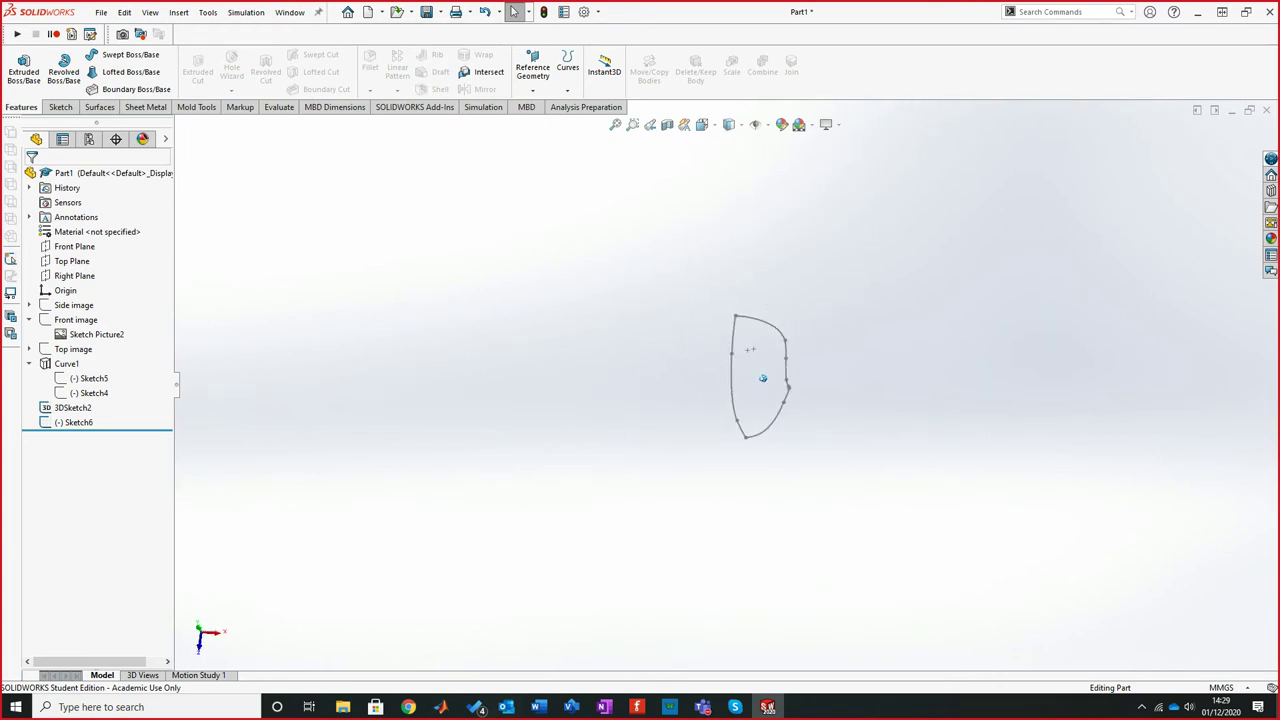
{"action": "left_click", "coordinate": [702, 124]}
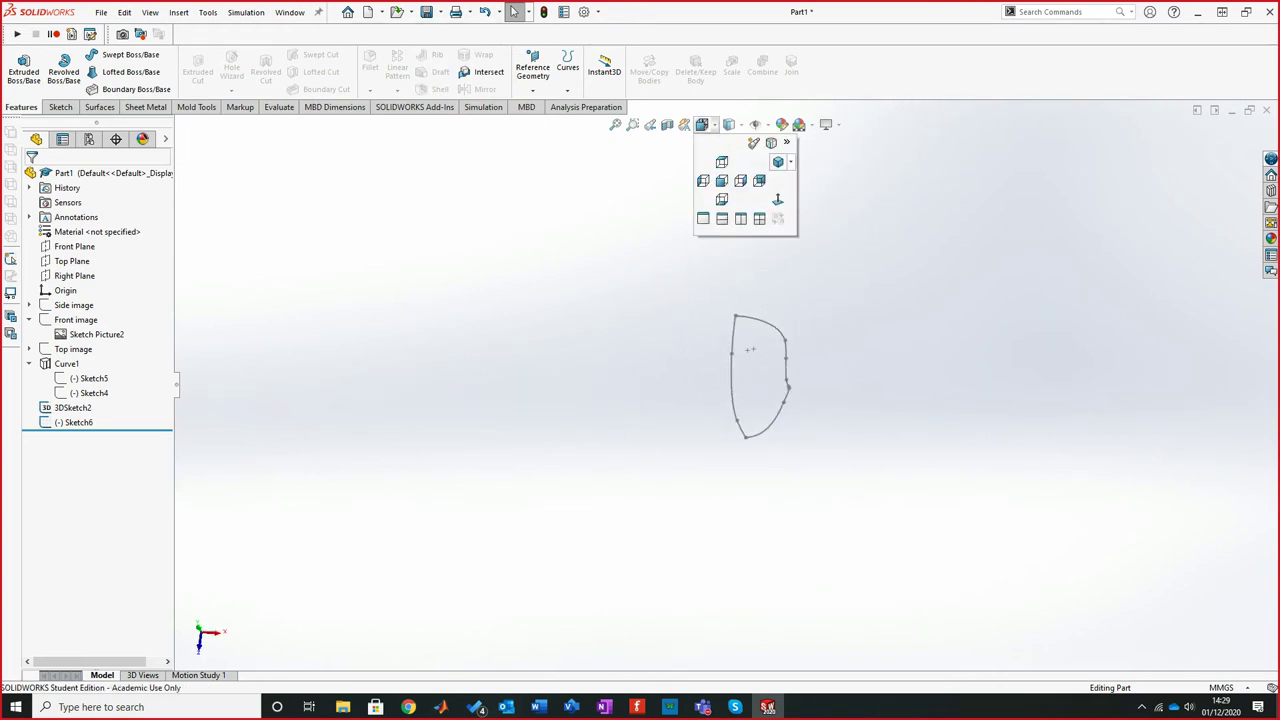
{"action": "left_click", "coordinate": [778, 161]}
{"action": "middle_click_drag", "start_coordinate": [744, 417], "coordinate": [752, 416]}
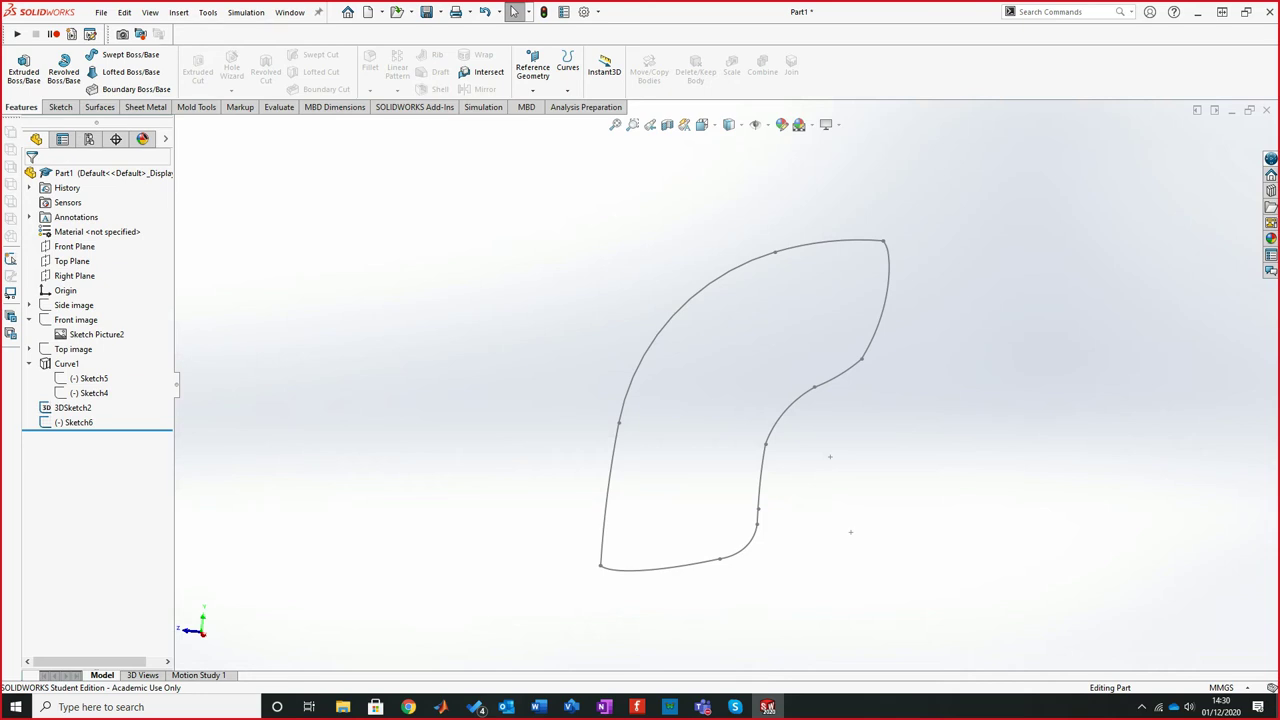
Define a reference plane from the Front Plane through the side curve's upper junction point in 3DSketch2 and the crown profile's junction point in Sketch6
{"action": "left_click", "coordinate": [74, 247]}
{"action": "scroll", "coordinate": [768, 450], "scroll_direction": "up", "scroll_amount": 1}
{"action": "mouse_move", "coordinate": [770, 452]}
{"action": "middle_mouse_down"}
{"action": "mouse_move", "coordinate": [724, 411]}
{"action": "mouse_move", "coordinate": [691, 487]}
{"action": "mouse_move", "coordinate": [688, 449]}
{"action": "mouse_move", "coordinate": [663, 447]}
{"action": "middle_mouse_up"}
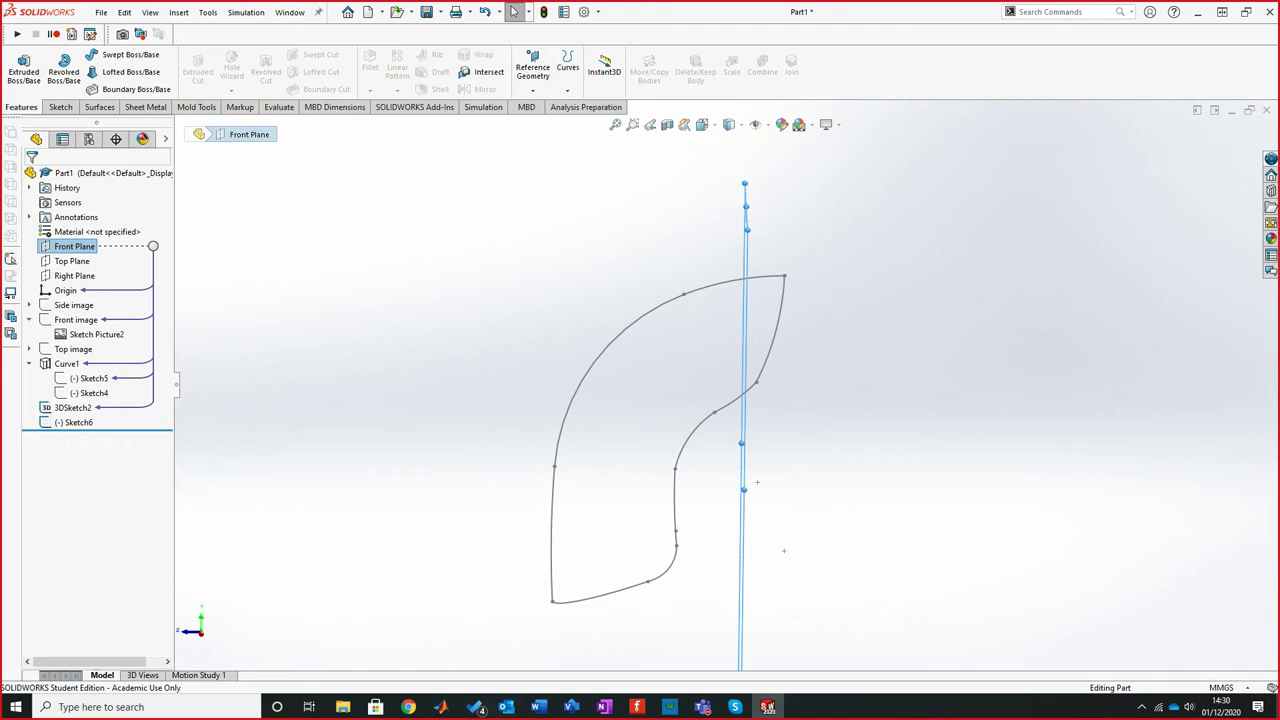
{"action": "left_click", "coordinate": [532, 70]}
{"action": "left_click", "coordinate": [545, 106]}
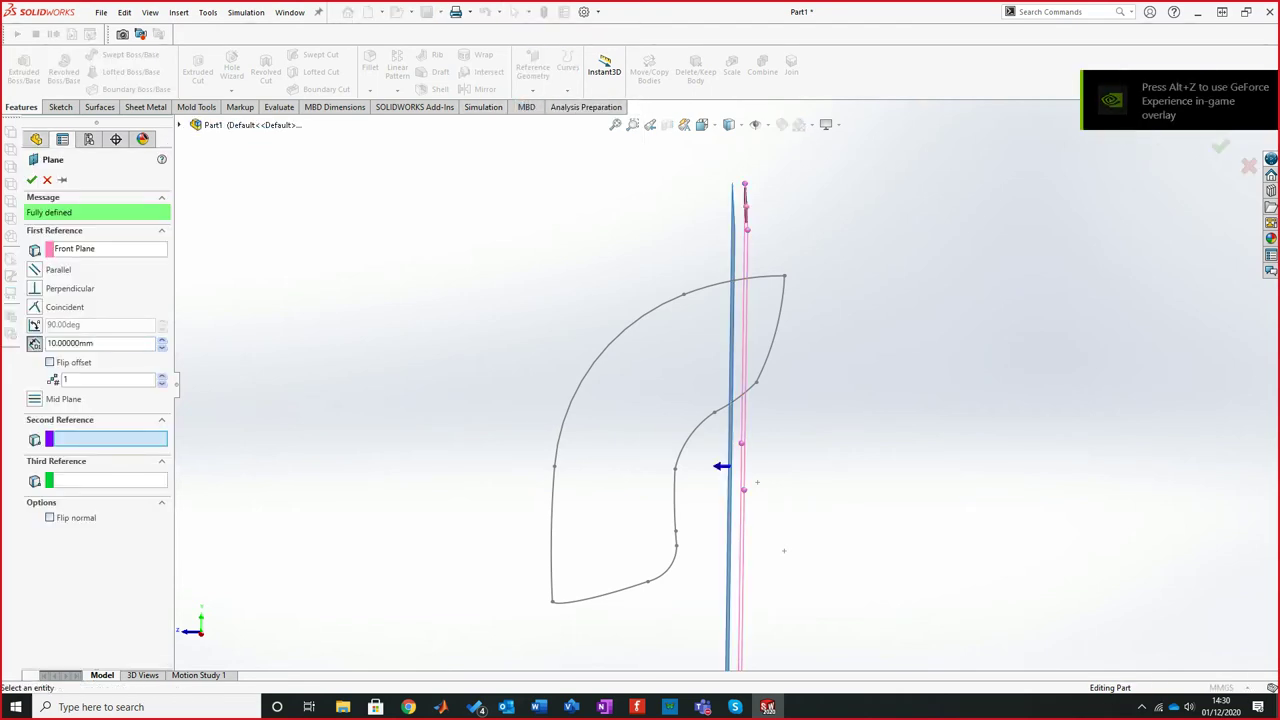
{"action": "left_click", "coordinate": [714, 412]}
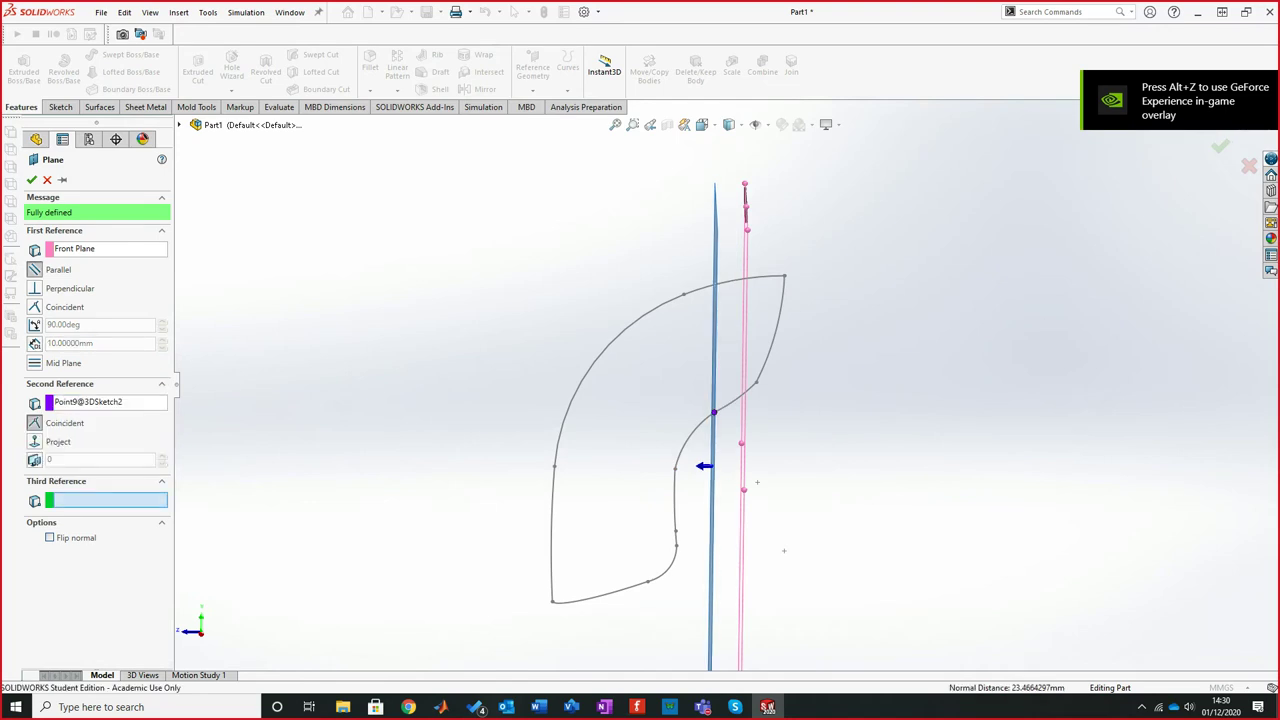
{"action": "left_click", "coordinate": [683, 294]}
{"action": "mouse_move", "coordinate": [672, 433]}
{"action": "middle_mouse_down"}
{"action": "mouse_move", "coordinate": [685, 433]}
{"action": "mouse_move", "coordinate": [675, 467]}
{"action": "mouse_move", "coordinate": [549, 509]}
{"action": "mouse_move", "coordinate": [564, 508]}
{"action": "middle_mouse_up"}
{"action": "scroll", "coordinate": [673, 427], "scroll_direction": "up", "scroll_amount": 6}
{"action": "mouse_move", "coordinate": [671, 427]}
{"action": "middle_mouse_down"}
{"action": "mouse_move", "coordinate": [666, 438]}
{"action": "mouse_move", "coordinate": [684, 426]}
{"action": "middle_mouse_up"}
{"action": "scroll", "coordinate": [700, 354], "scroll_direction": "down", "scroll_amount": 3}
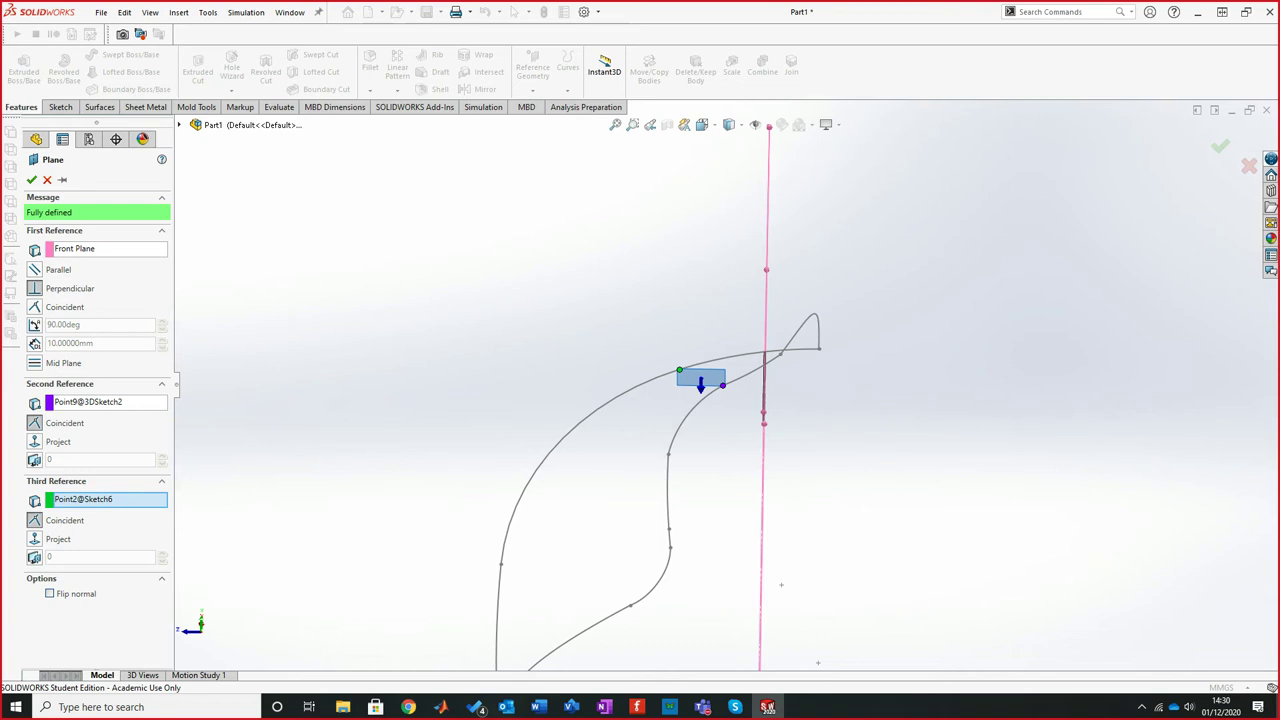
Set the reference plane at an angle of 168° to the Front Plane and create it
{"action": "left_click", "coordinate": [35, 324]}
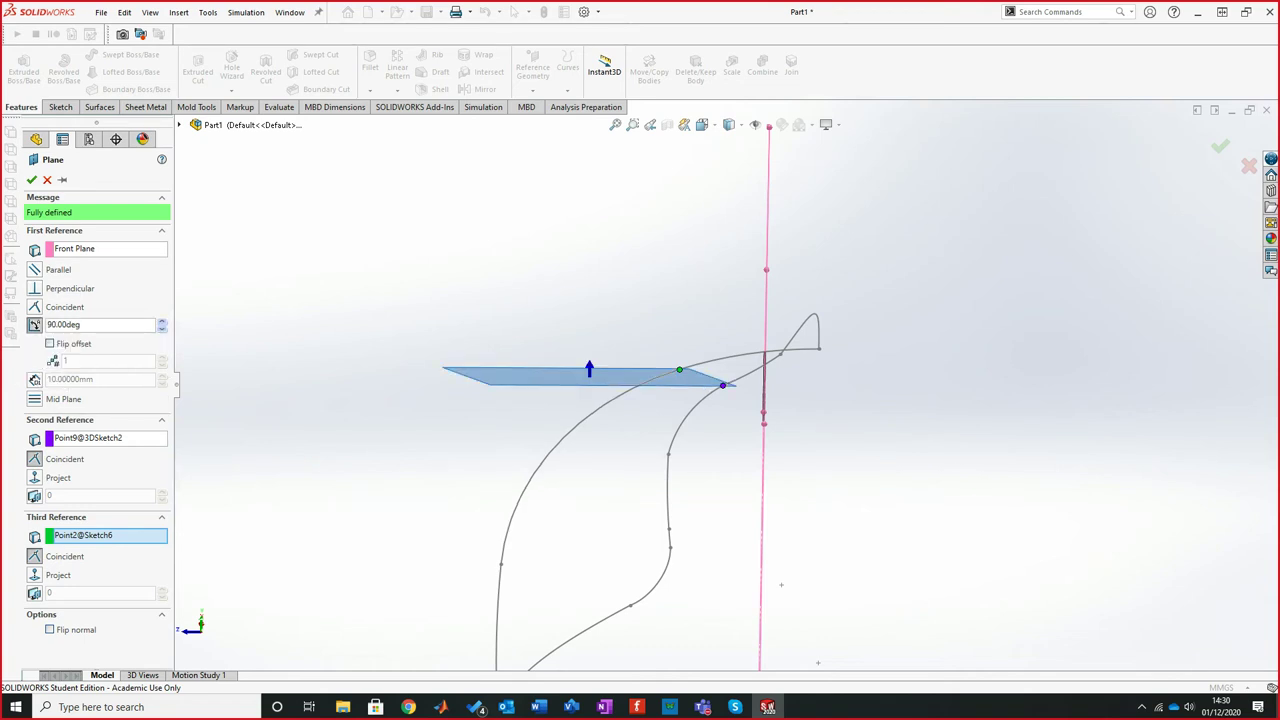
{"action": "left_click", "coordinate": [122, 325]}
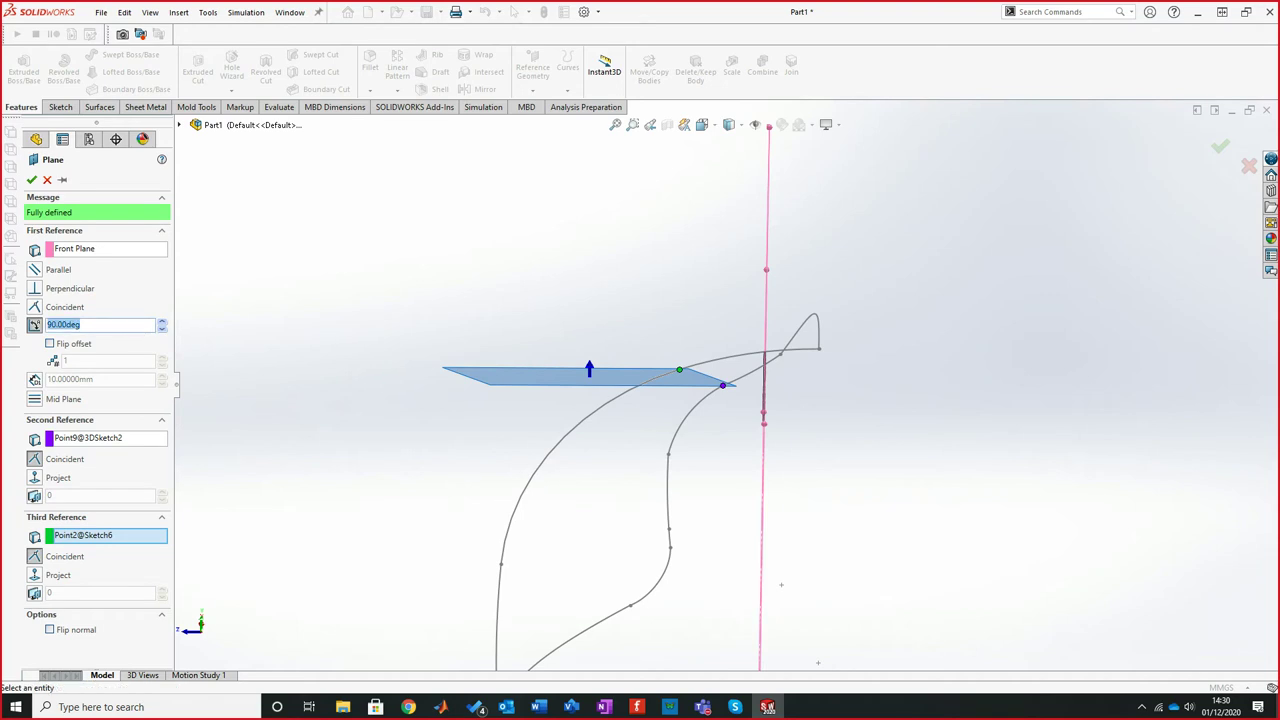
{"action": "type", "text": "180"}
{"action": "key", "text": "Return"}
{"action": "key", "text": "ctrl+a"}
{"action": "type", "text": "0"}
{"action": "key", "text": "Return"}
{"action": "key", "text": "ctrl+a"}
{"action": "type", "text": "9"}
{"action": "key", "text": "Return"}
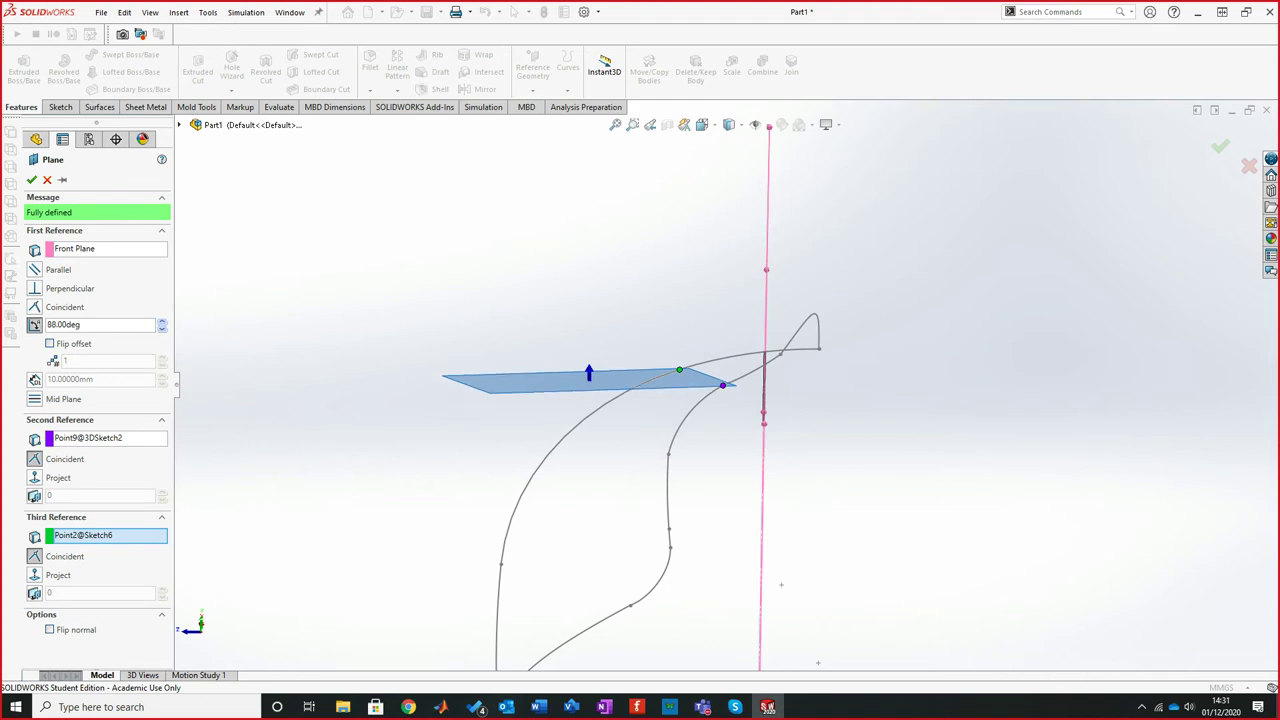
{"action": "left_click", "coordinate": [161, 321]}
{"action": "left_click_drag", "start_coordinate": [161, 321], "coordinate": [161, 321]}
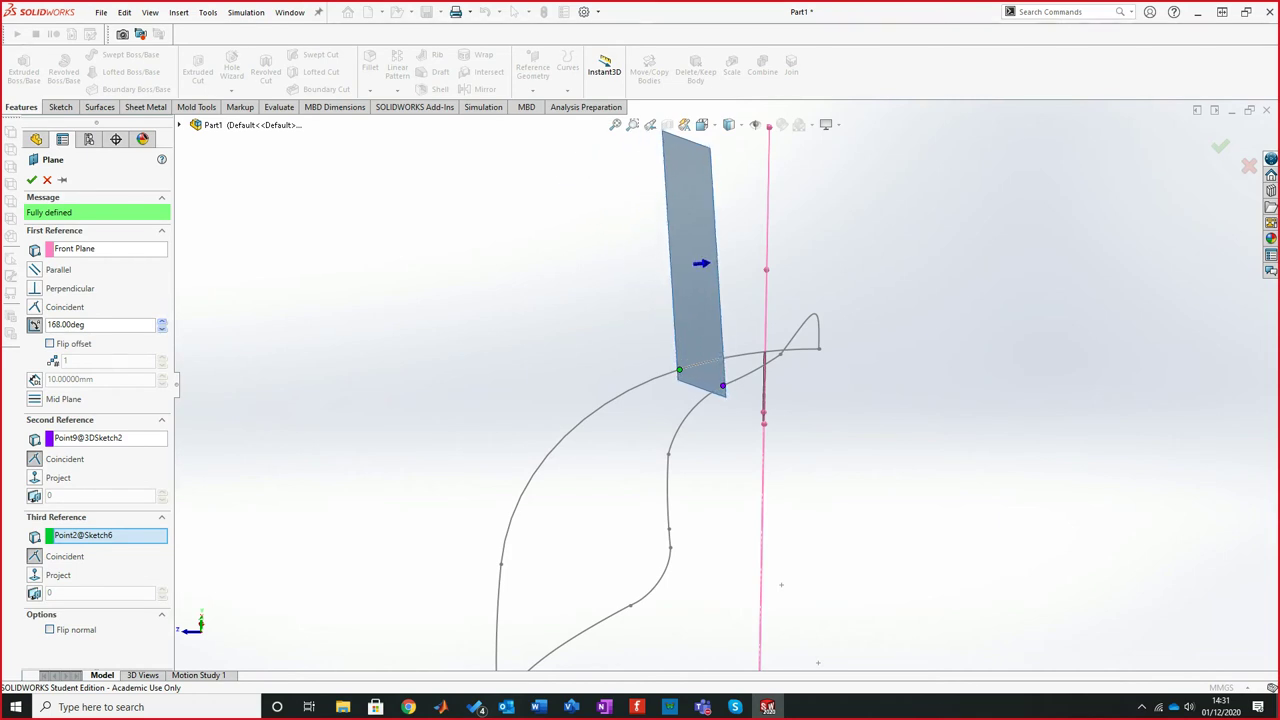
{"action": "left_click", "coordinate": [32, 180]}
Sketch a 3-point arc with a radius of about 107 mm on Plane1, joining the crown profile point to the side curve point
{"action": "middle_click_drag", "start_coordinate": [652, 474], "coordinate": [658, 494]}
{"action": "scroll", "coordinate": [662, 486], "scroll_direction": "up", "scroll_amount": 5}
{"action": "mouse_move", "coordinate": [674, 448]}
{"action": "middle_mouse_down"}
{"action": "mouse_move", "coordinate": [686, 410]}
{"action": "mouse_move", "coordinate": [674, 457]}
{"action": "mouse_move", "coordinate": [601, 487]}
{"action": "mouse_move", "coordinate": [628, 477]}
{"action": "middle_mouse_up"}
{"action": "scroll", "coordinate": [610, 490], "scroll_direction": "down", "scroll_amount": 2}
{"action": "scroll", "coordinate": [605, 486], "scroll_direction": "down", "scroll_amount": 2}
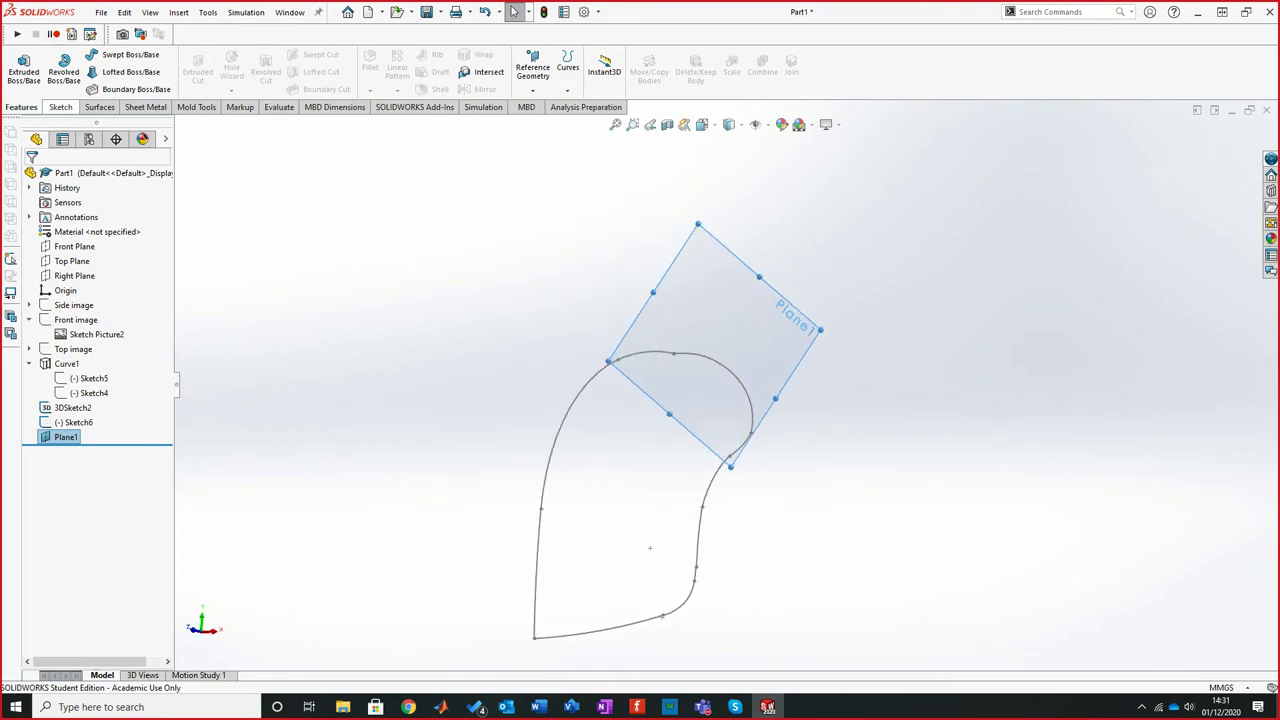
{"action": "left_click", "coordinate": [60, 107]}
{"action": "left_click", "coordinate": [18, 65]}
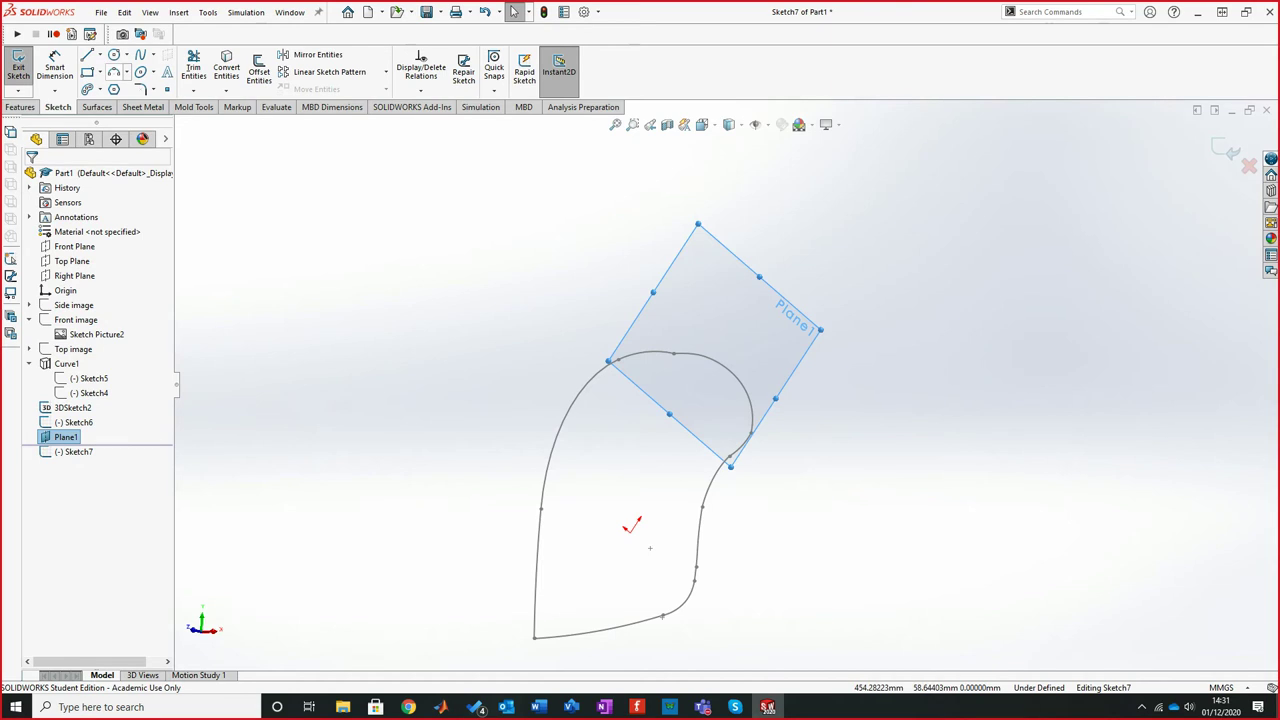
{"action": "left_click", "coordinate": [114, 73]}
{"action": "left_click", "coordinate": [618, 359]}
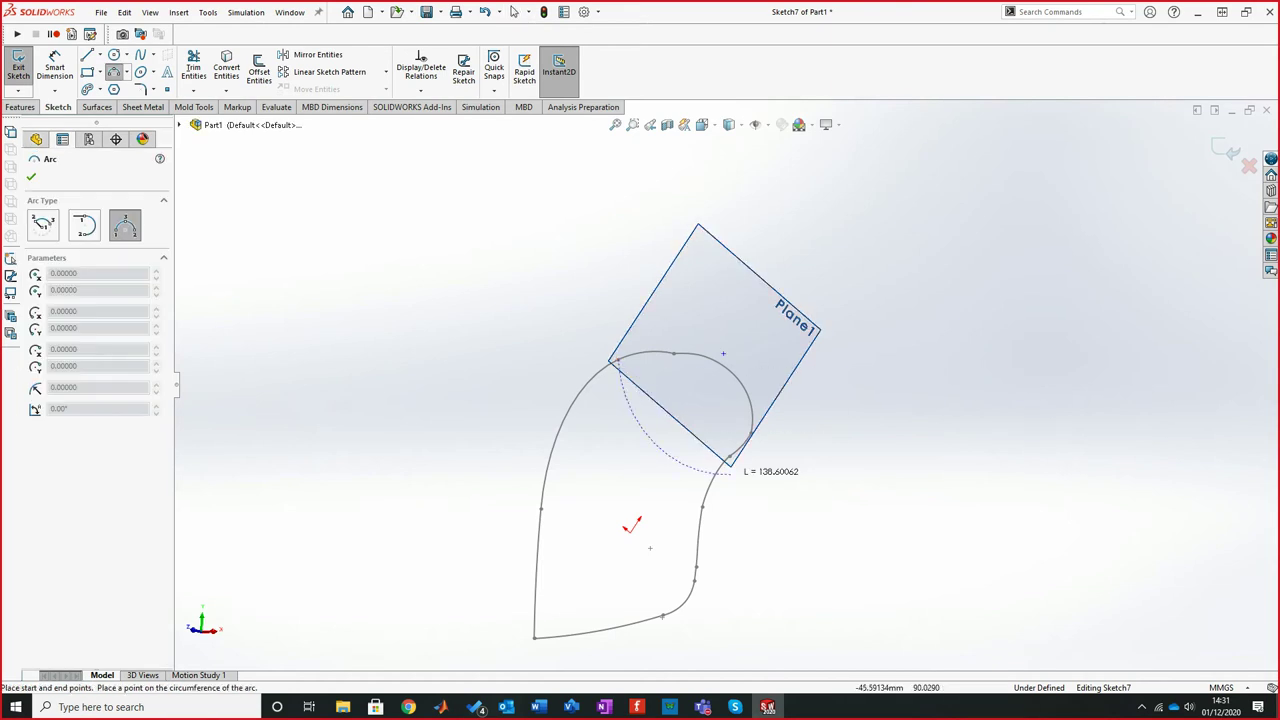
{"action": "left_click", "coordinate": [730, 458]}
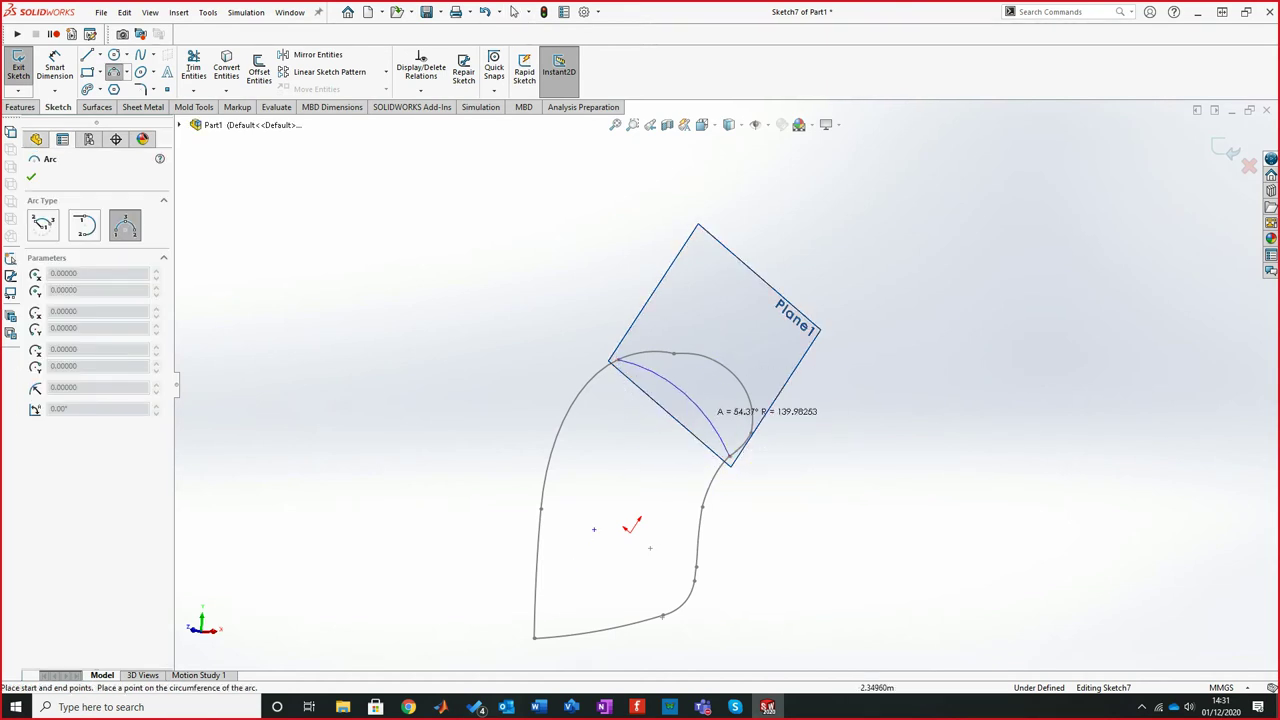
{"action": "left_click", "coordinate": [686, 387]}
{"action": "scroll", "coordinate": [658, 425], "scroll_direction": "down", "scroll_amount": 5}
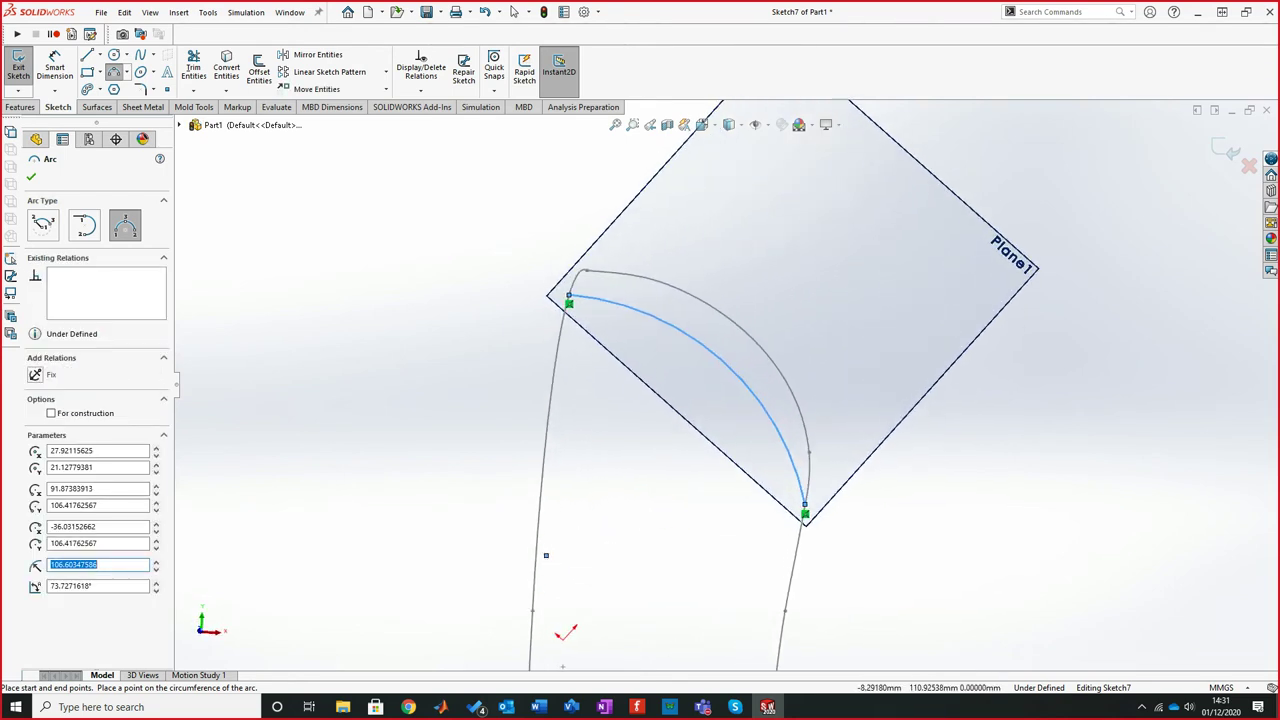
{"action": "left_click", "coordinate": [513, 11]}
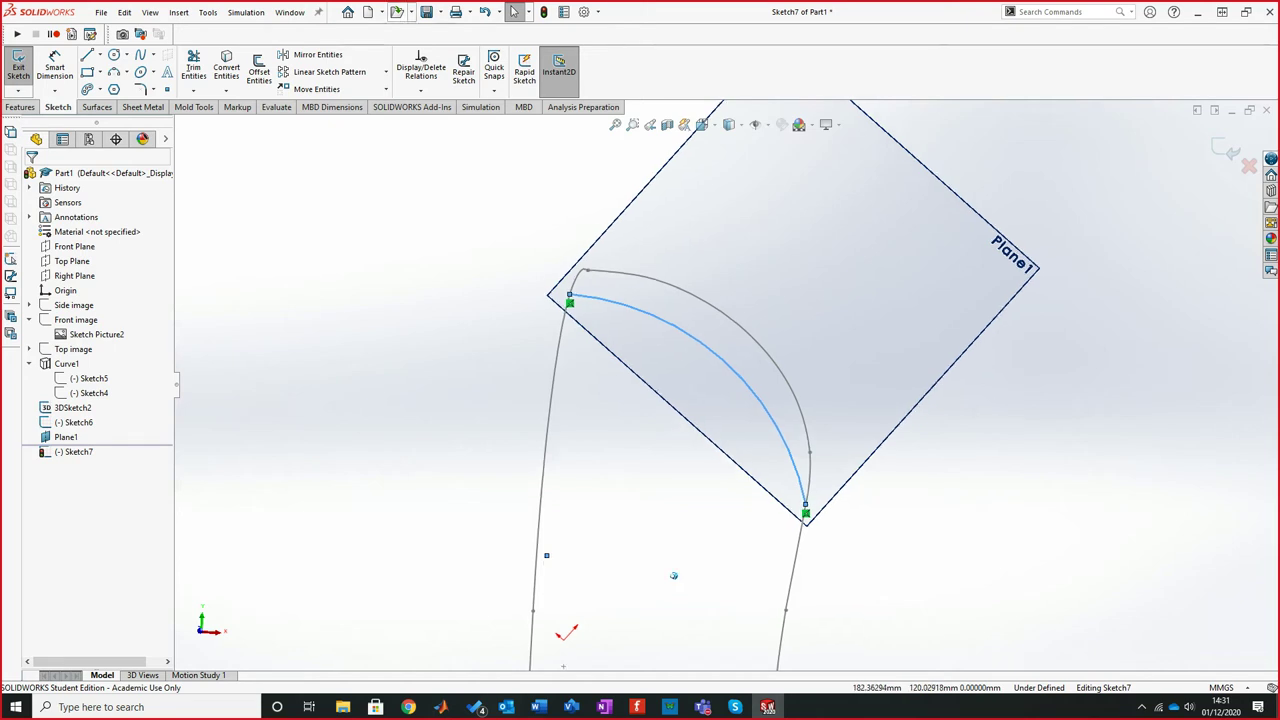
Convert the crown profile arc of Sketch6 into the current sketch and make it construction geometry
{"action": "left_click", "coordinate": [226, 68]}
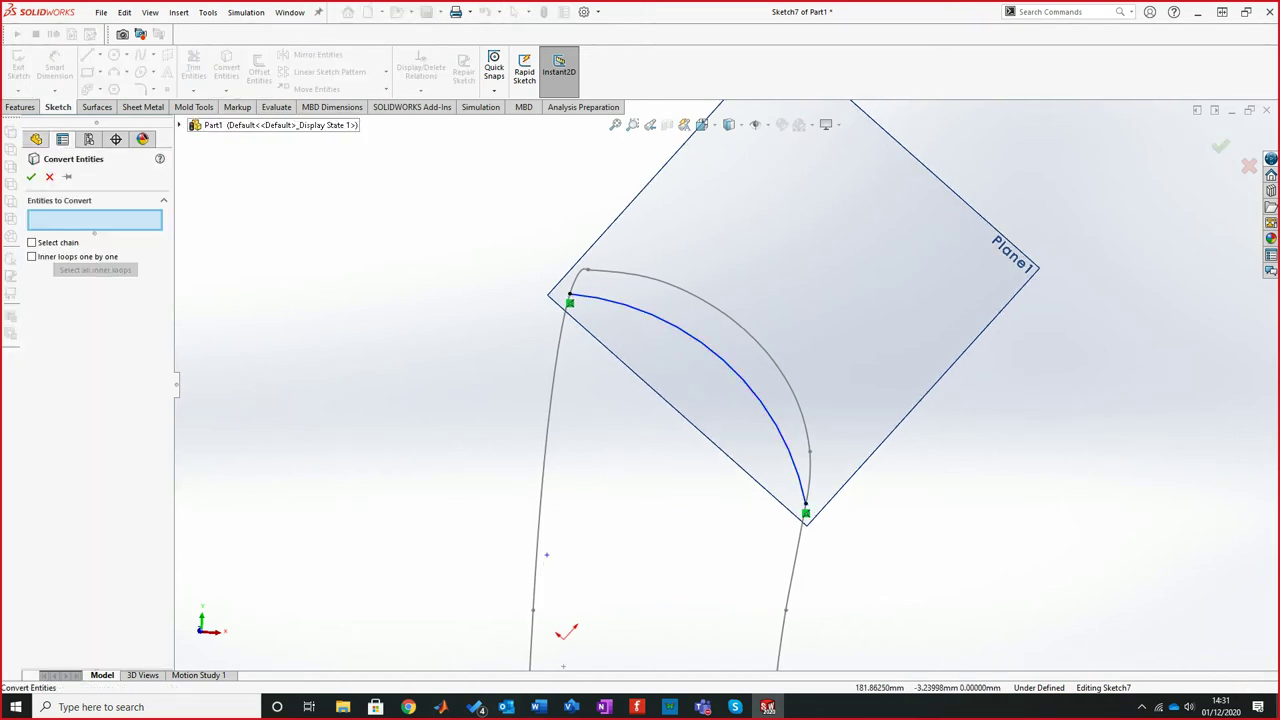
{"action": "left_click", "coordinate": [546, 554]}
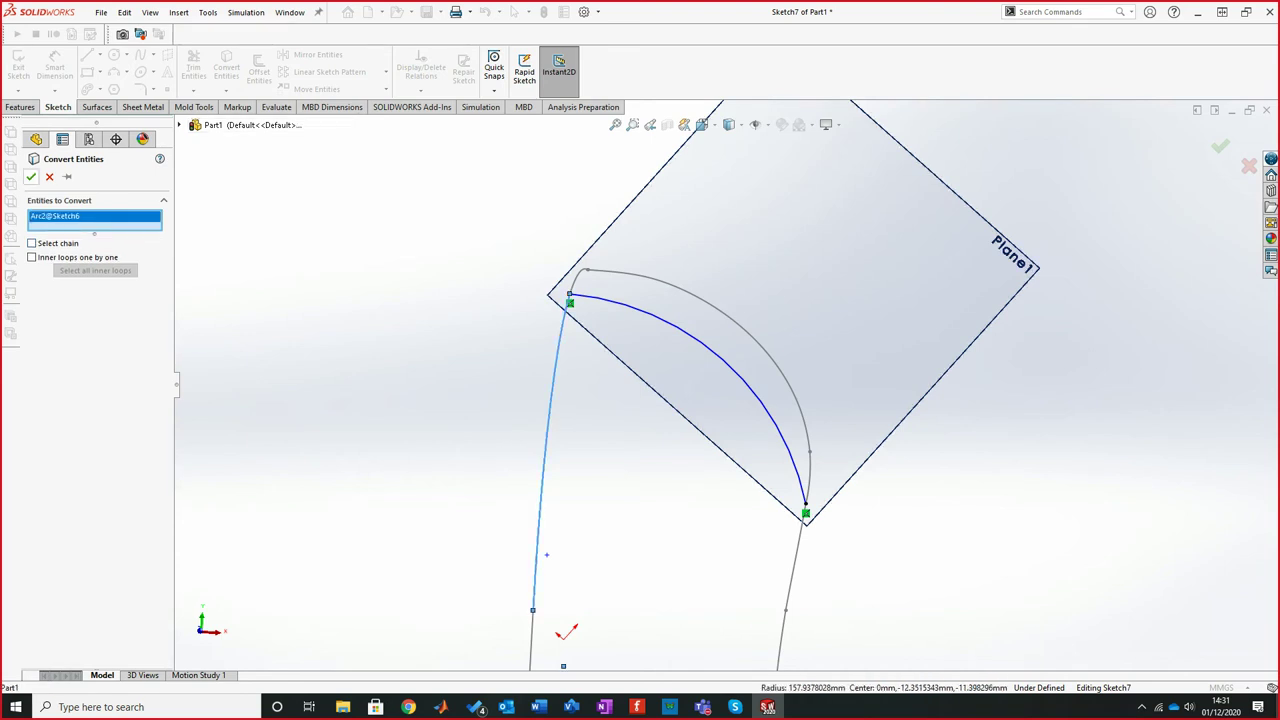
{"action": "left_click", "coordinate": [31, 177]}
{"action": "middle_click_drag", "start_coordinate": [800, 535], "coordinate": [726, 522]}
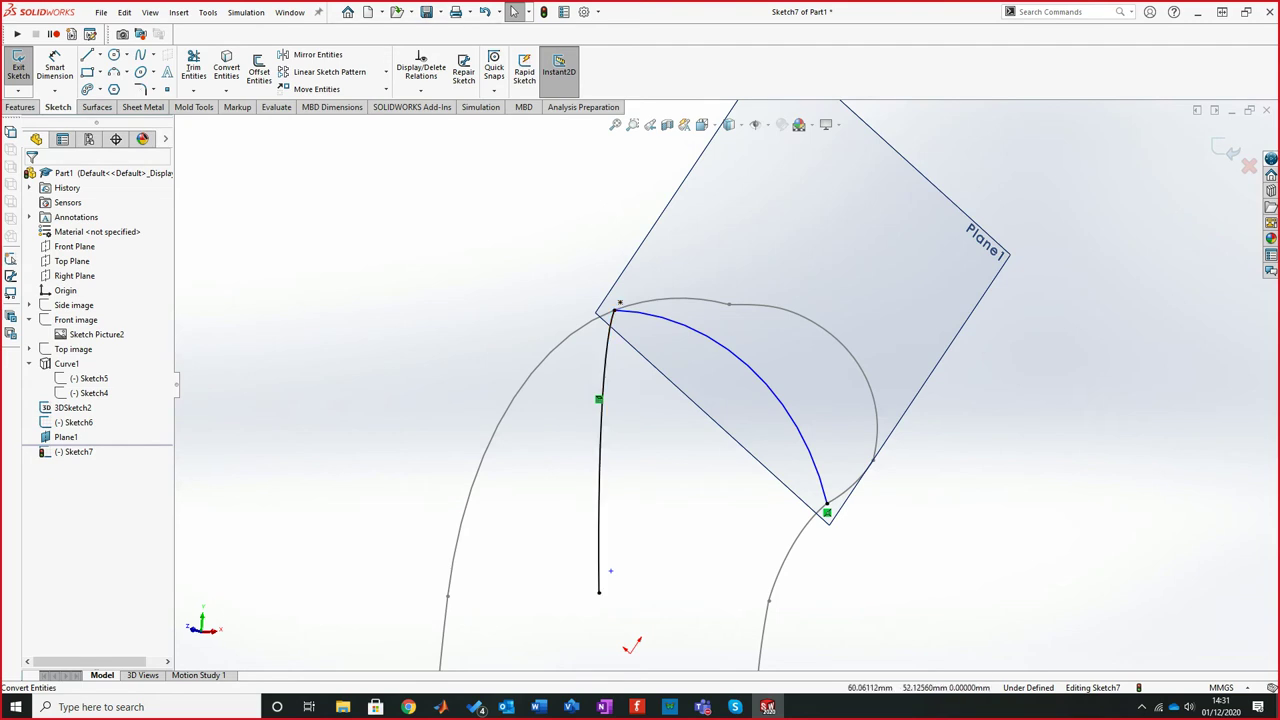
{"action": "left_click", "coordinate": [601, 462]}
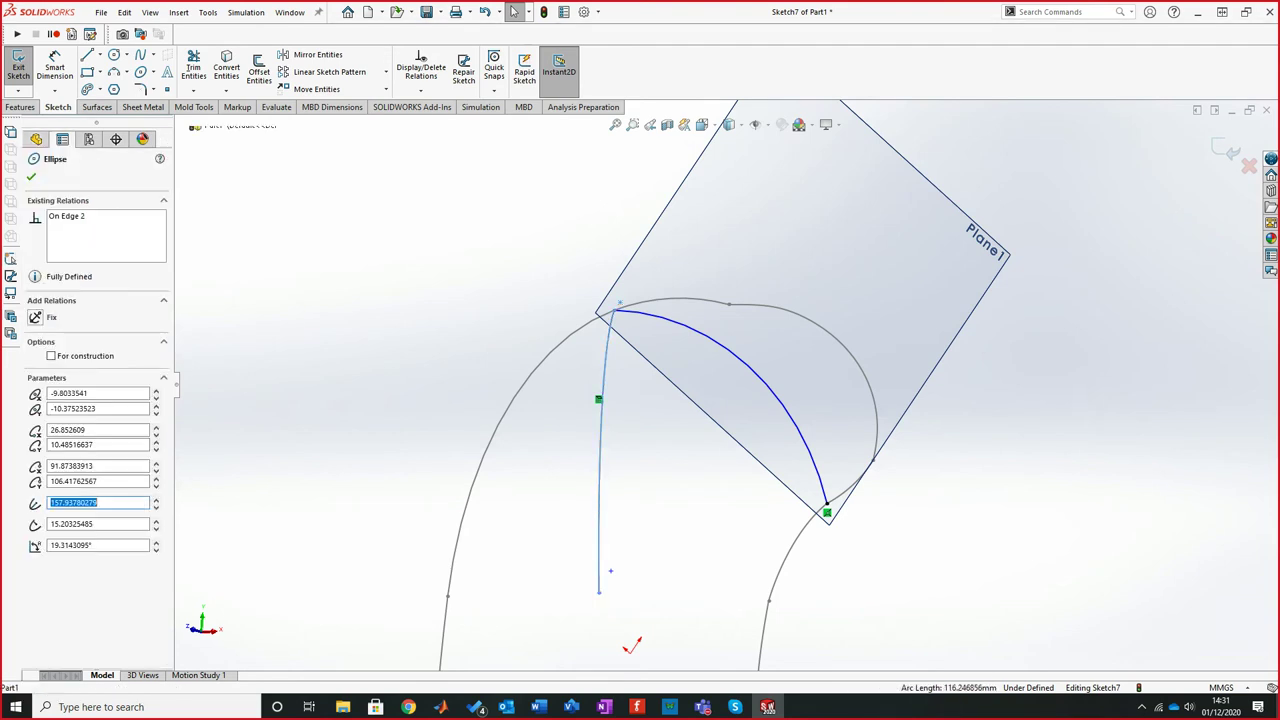
{"action": "left_click", "coordinate": [51, 356]}
{"action": "left_click", "coordinate": [31, 177]}
Remove the converted construction curve from the sketch
{"action": "middle_click_drag", "start_coordinate": [672, 571], "coordinate": [712, 528]}
{"action": "scroll", "coordinate": [587, 376], "scroll_direction": "up", "scroll_amount": 3}
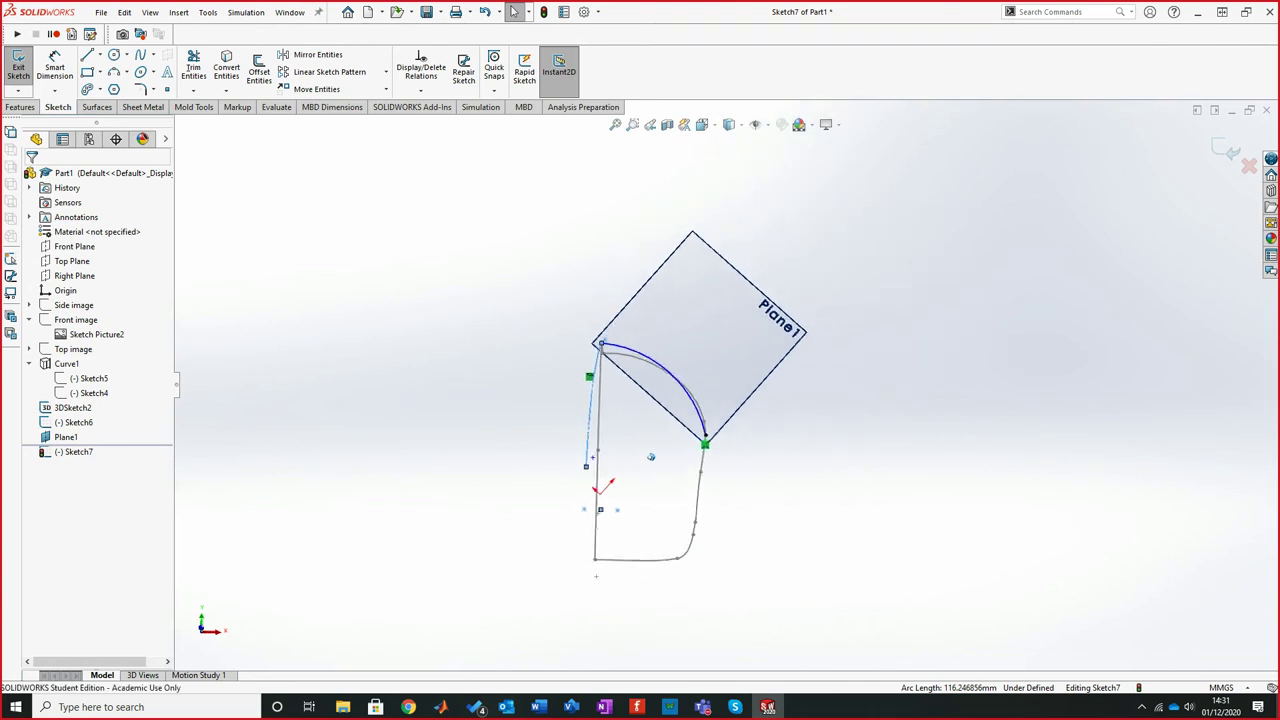
{"action": "middle_click_drag", "start_coordinate": [649, 457], "coordinate": [654, 465]}
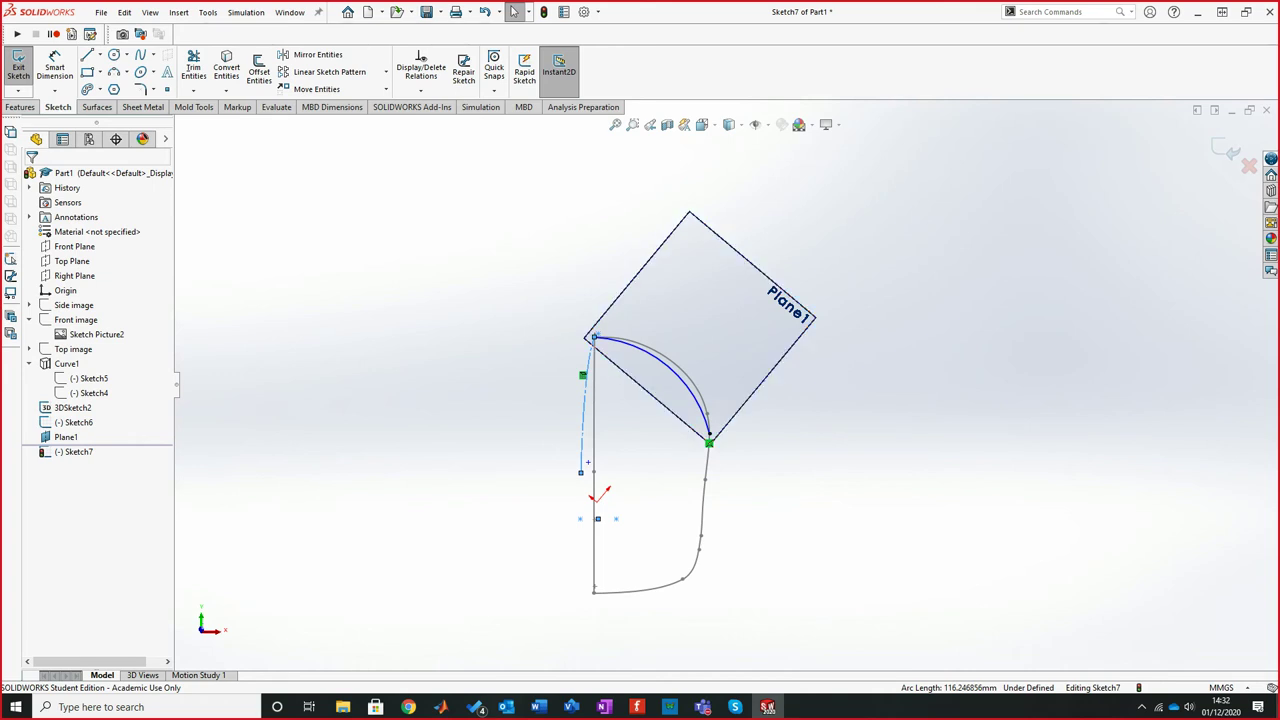
{"action": "left_click", "coordinate": [615, 344]}
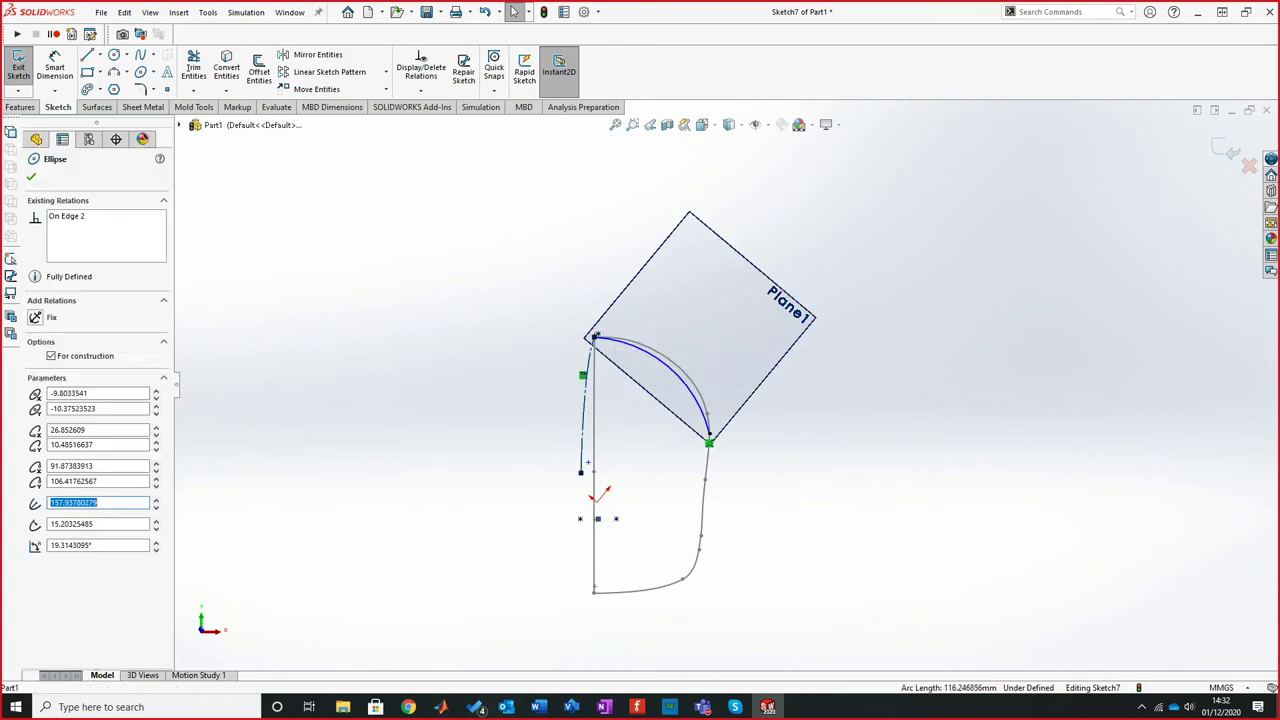
{"action": "key", "text": "Escape"}
Draw a centreline about 123 mm long from the arc's crown end, tangent to the arc, and check its tangent relation
{"action": "scroll", "coordinate": [690, 356], "scroll_direction": "down", "scroll_amount": 4}
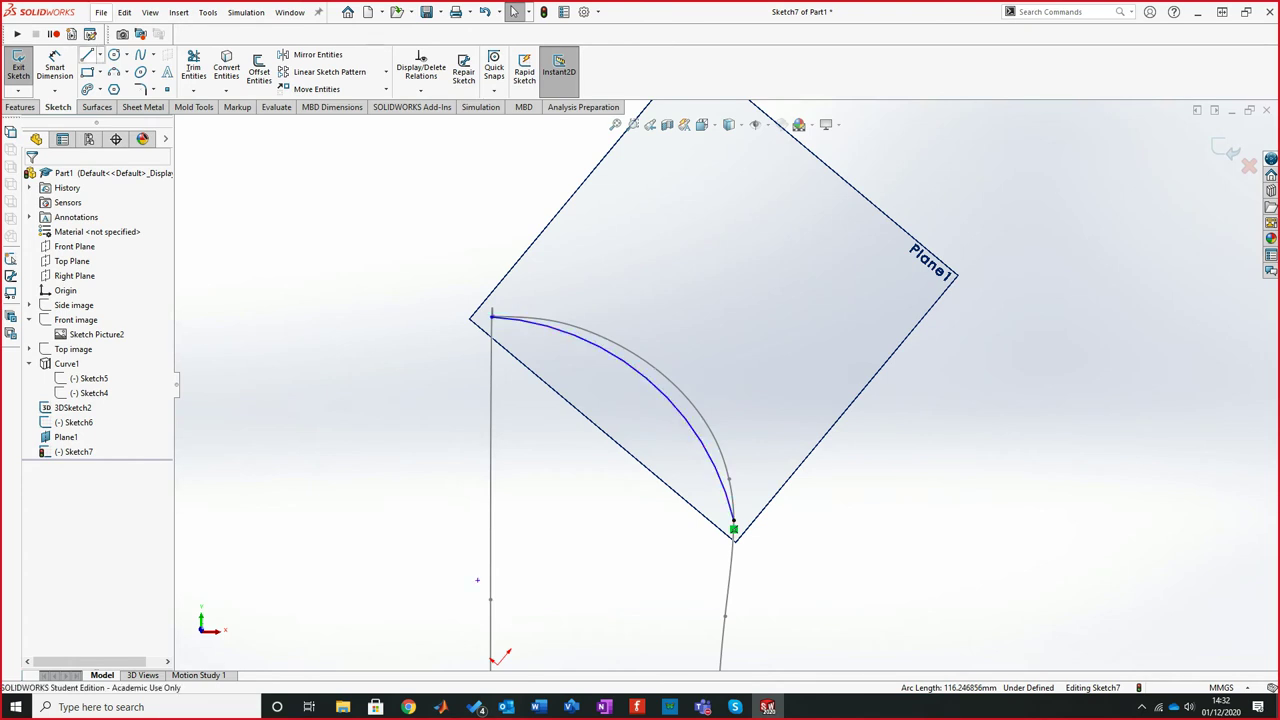
{"action": "left_click", "coordinate": [99, 55]}
{"action": "left_click", "coordinate": [118, 87]}
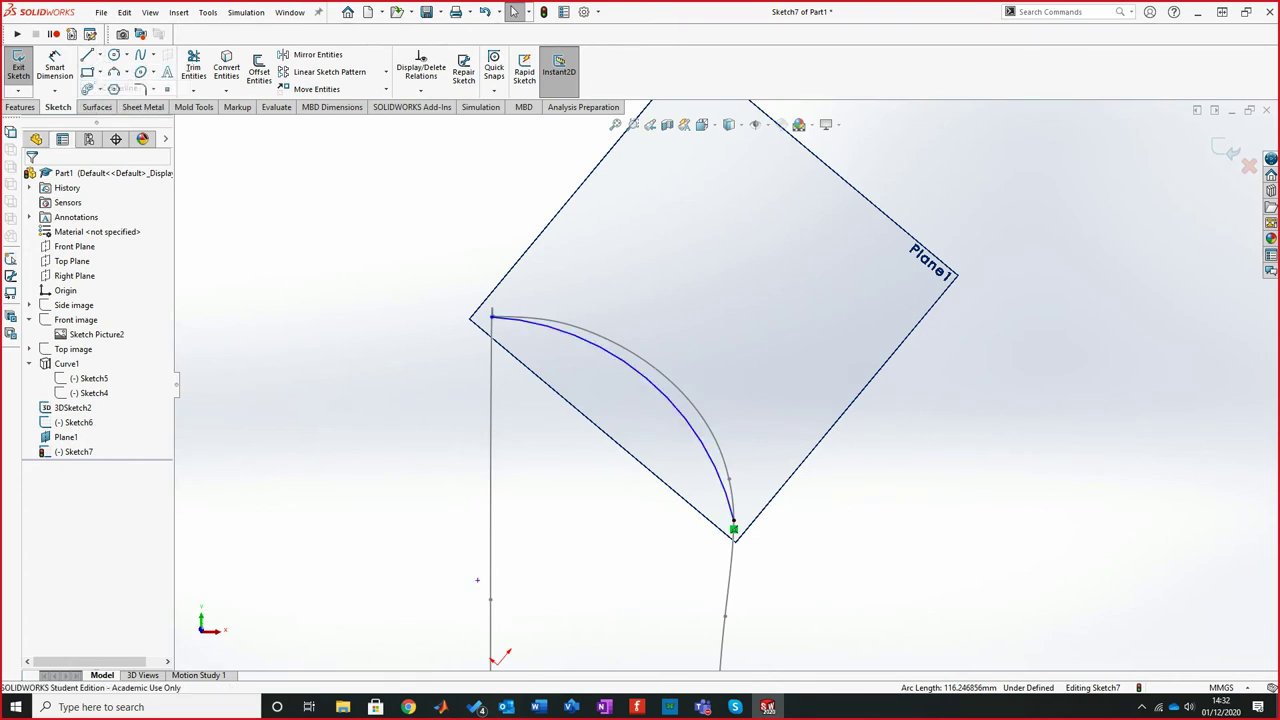
{"action": "left_click", "coordinate": [491, 317]}
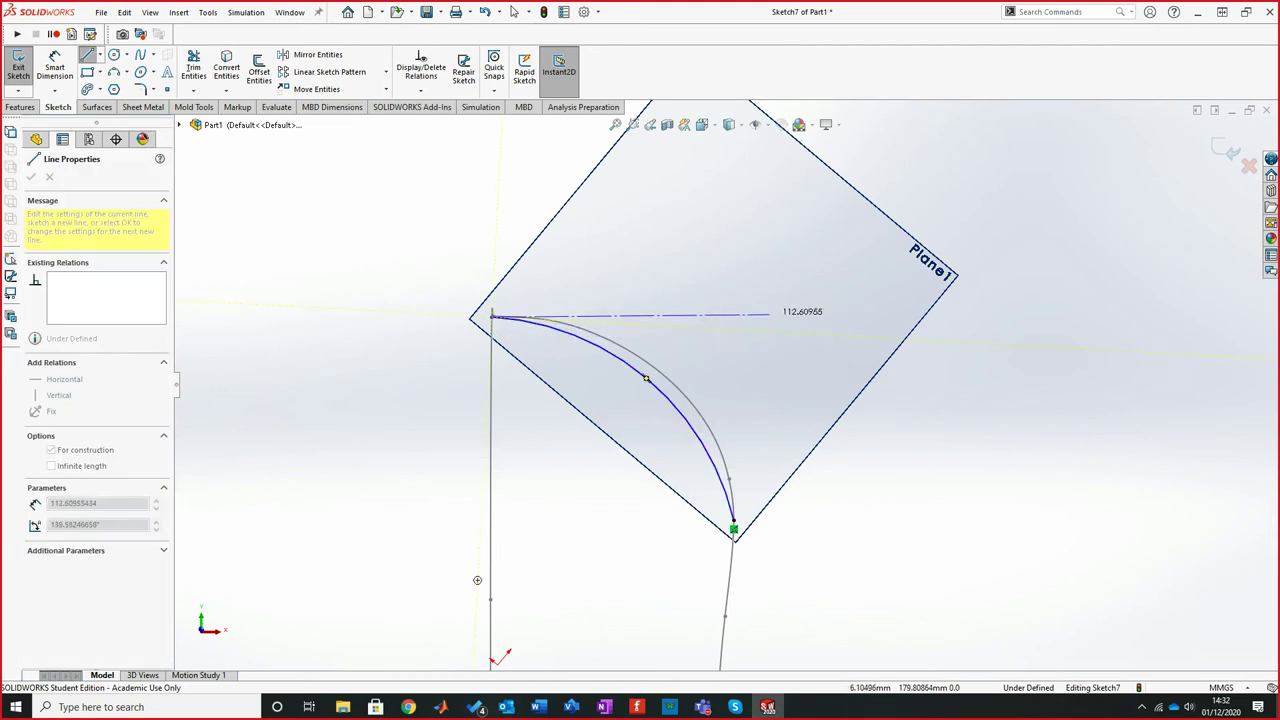
{"action": "left_click", "coordinate": [795, 331]}
{"action": "left_click", "coordinate": [514, 11]}
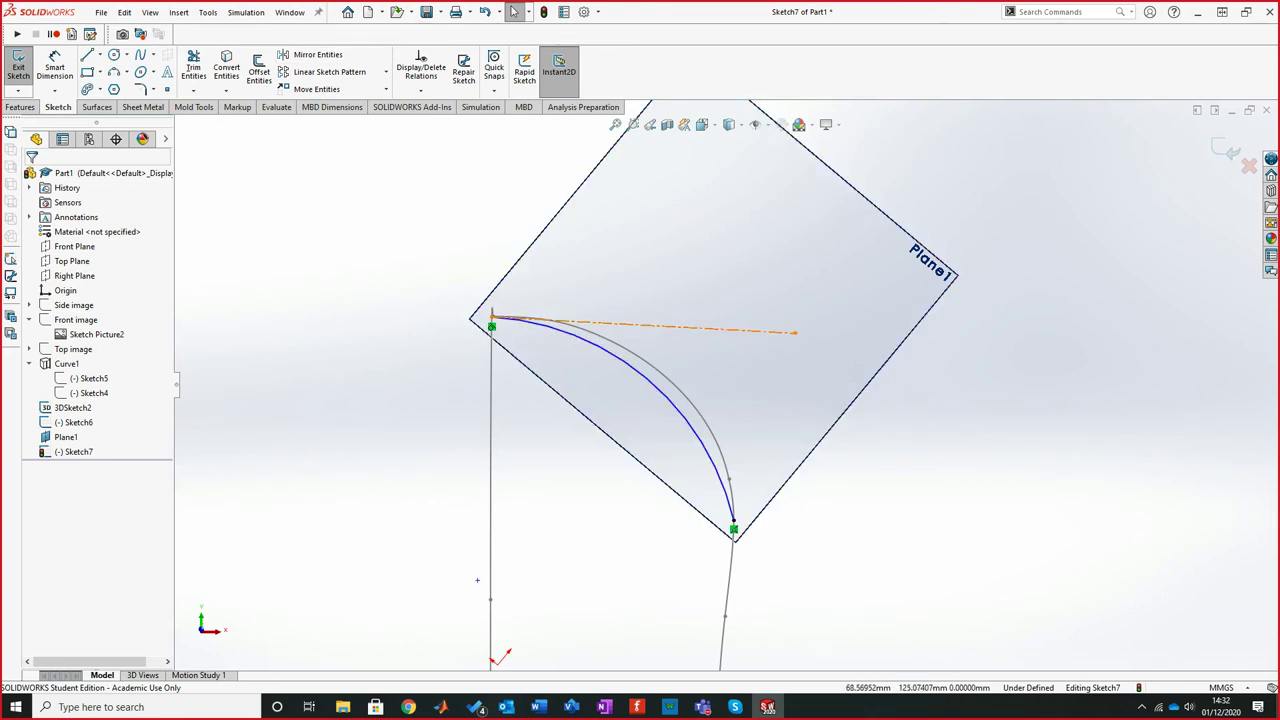
{"action": "left_click", "coordinate": [588, 322]}
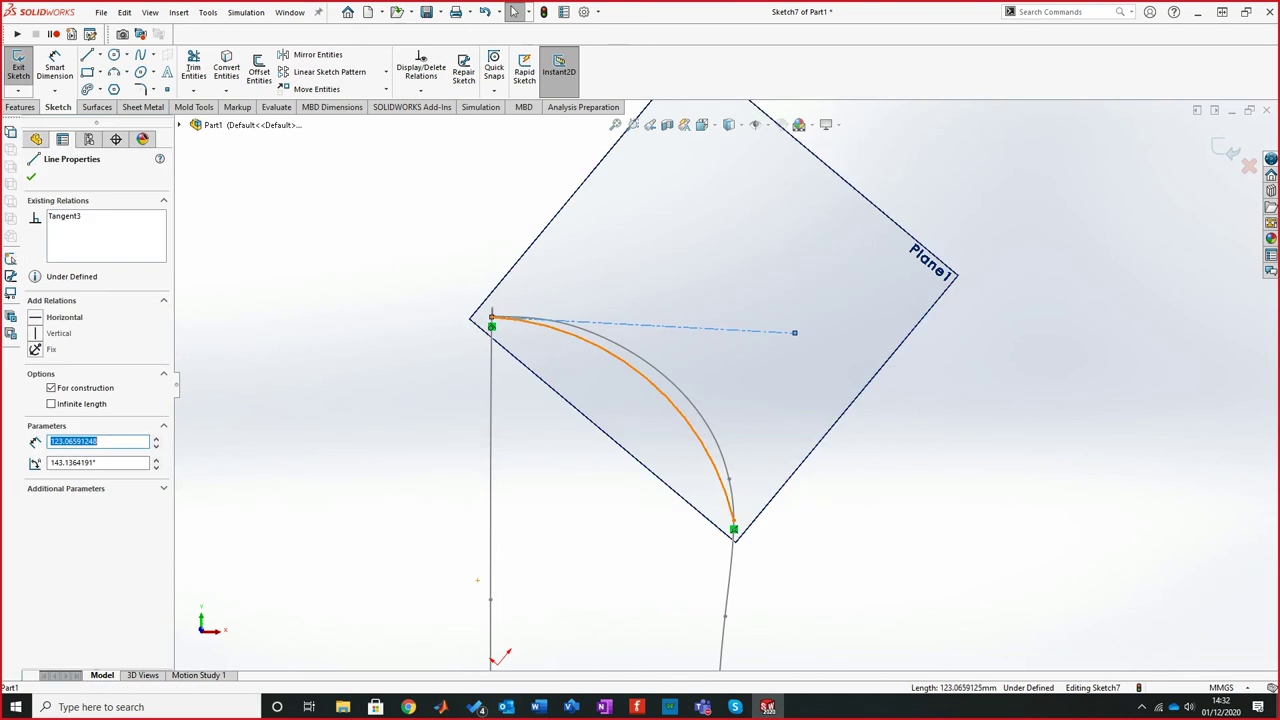
{"action": "left_click", "coordinate": [600, 347], "text": "ctrl"}
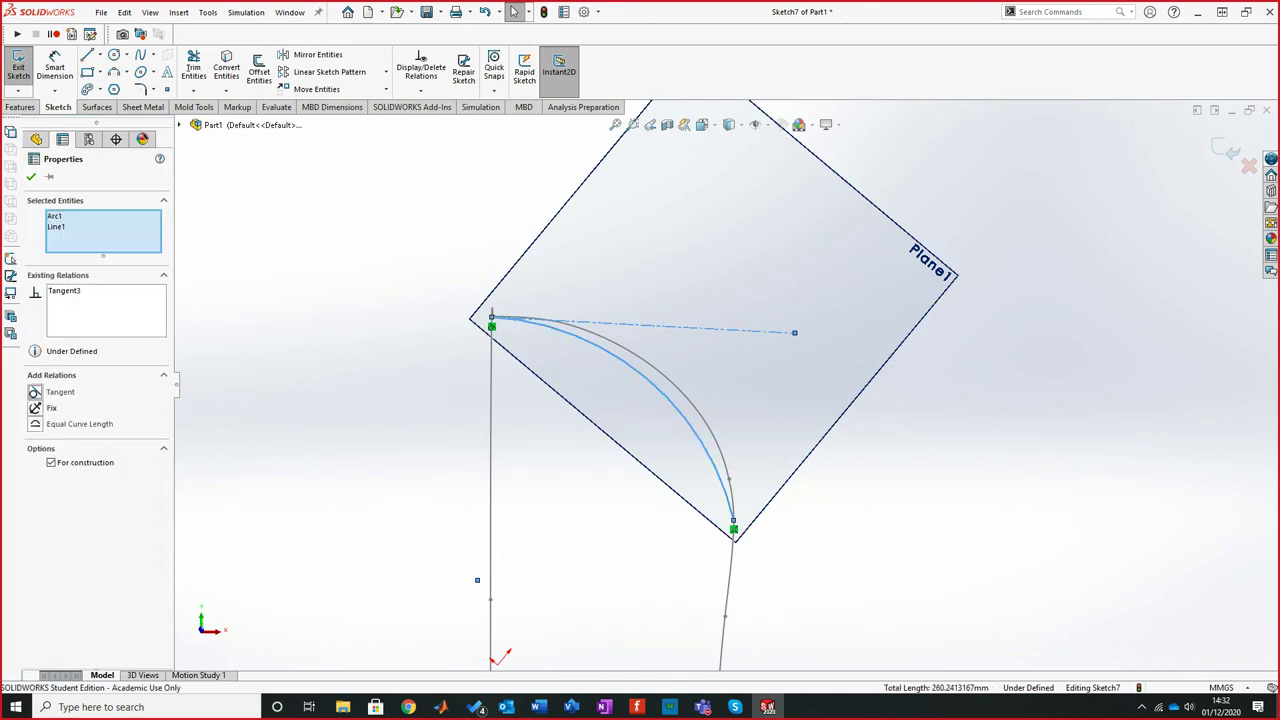
{"action": "left_click", "coordinate": [477, 580]}
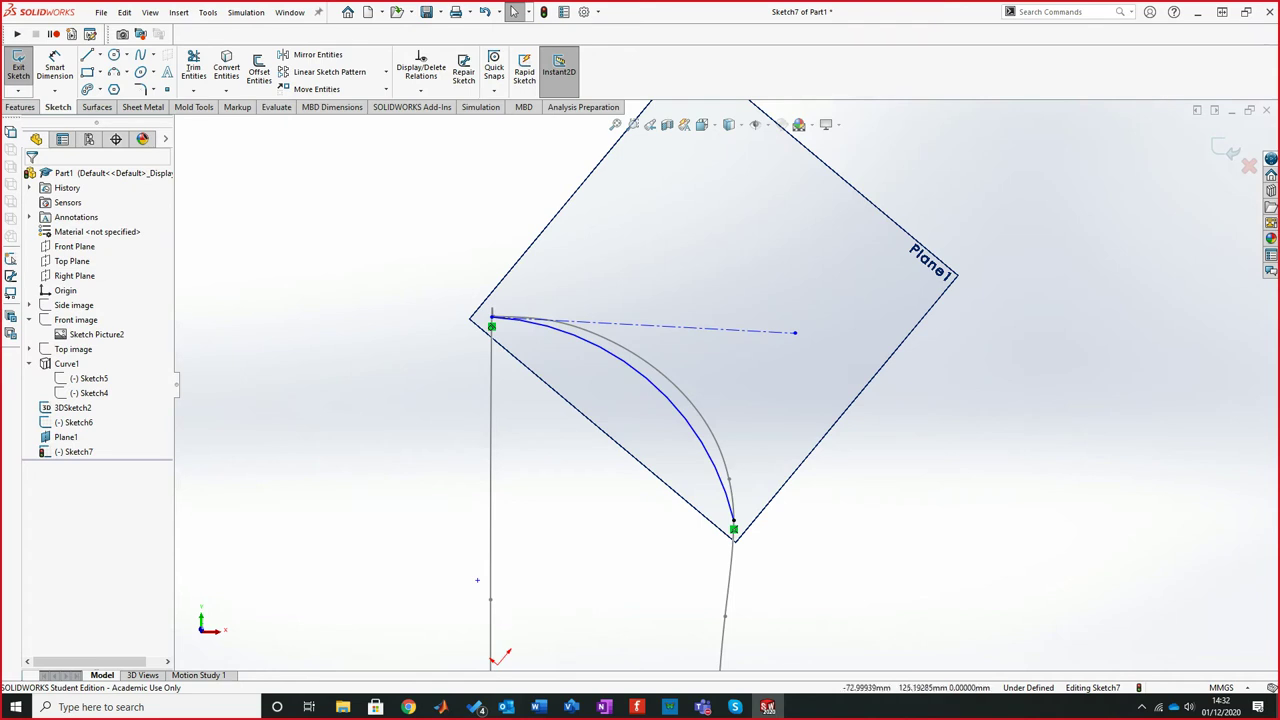
Finish the cross-section arc sketch and hide Plane1
{"action": "scroll", "coordinate": [733, 387], "scroll_direction": "up", "scroll_amount": 2}
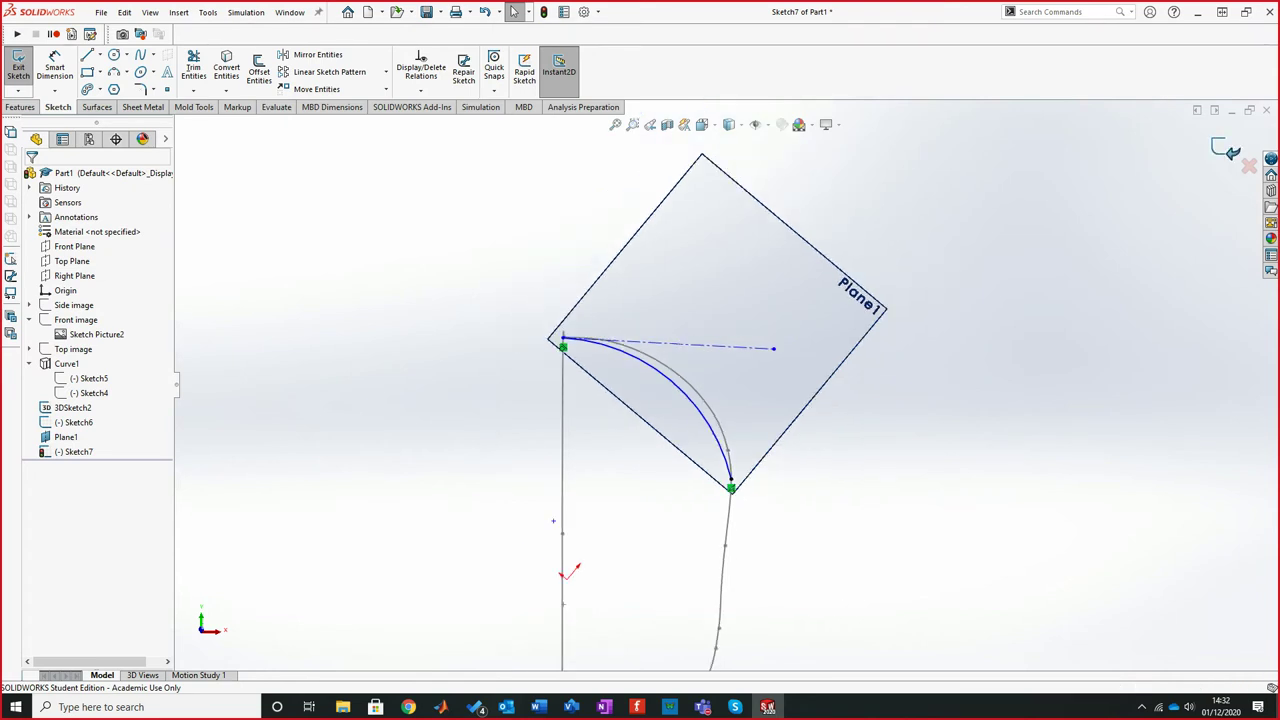
{"action": "left_click", "coordinate": [18, 65]}
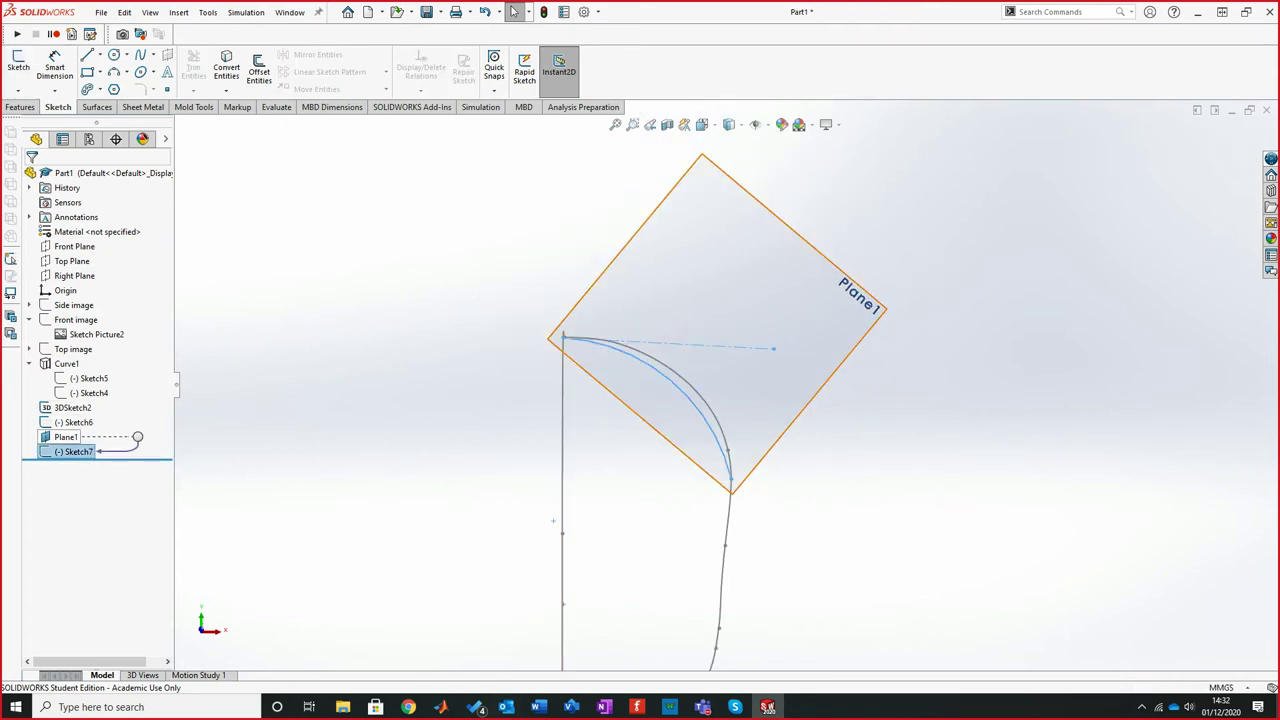
{"action": "right_click", "coordinate": [72, 437]}
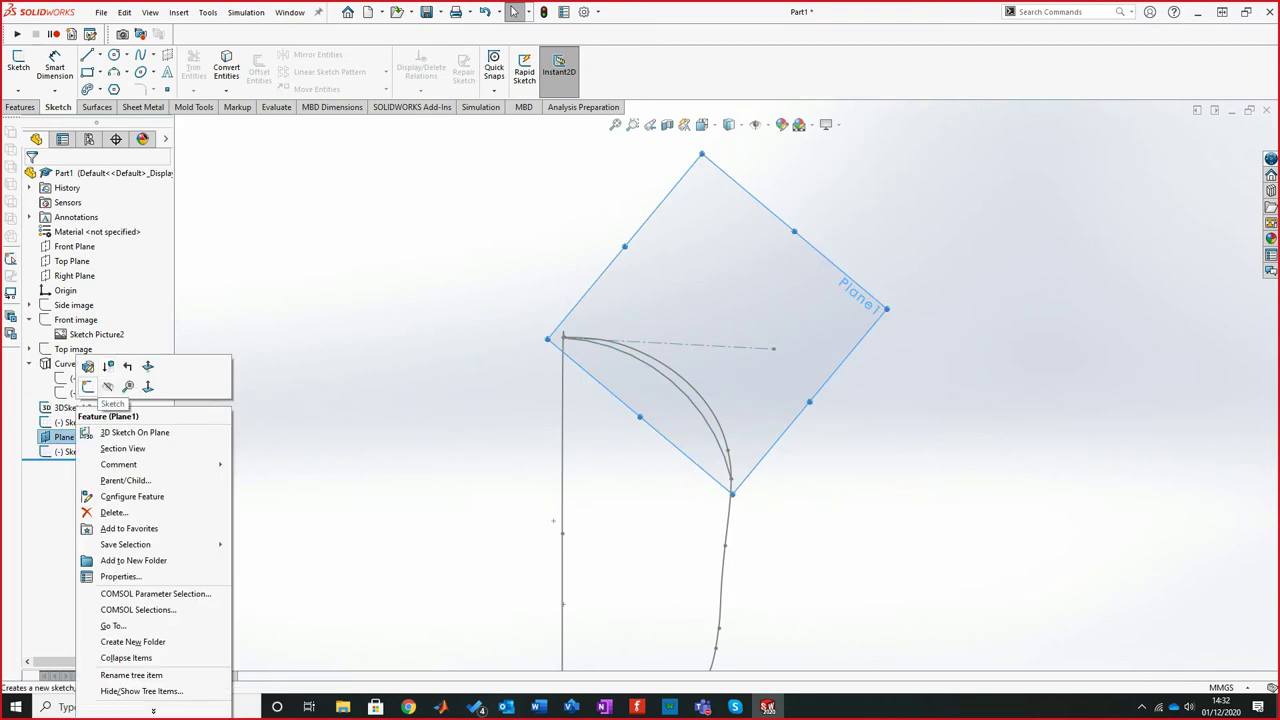
{"action": "left_click", "coordinate": [109, 386]}
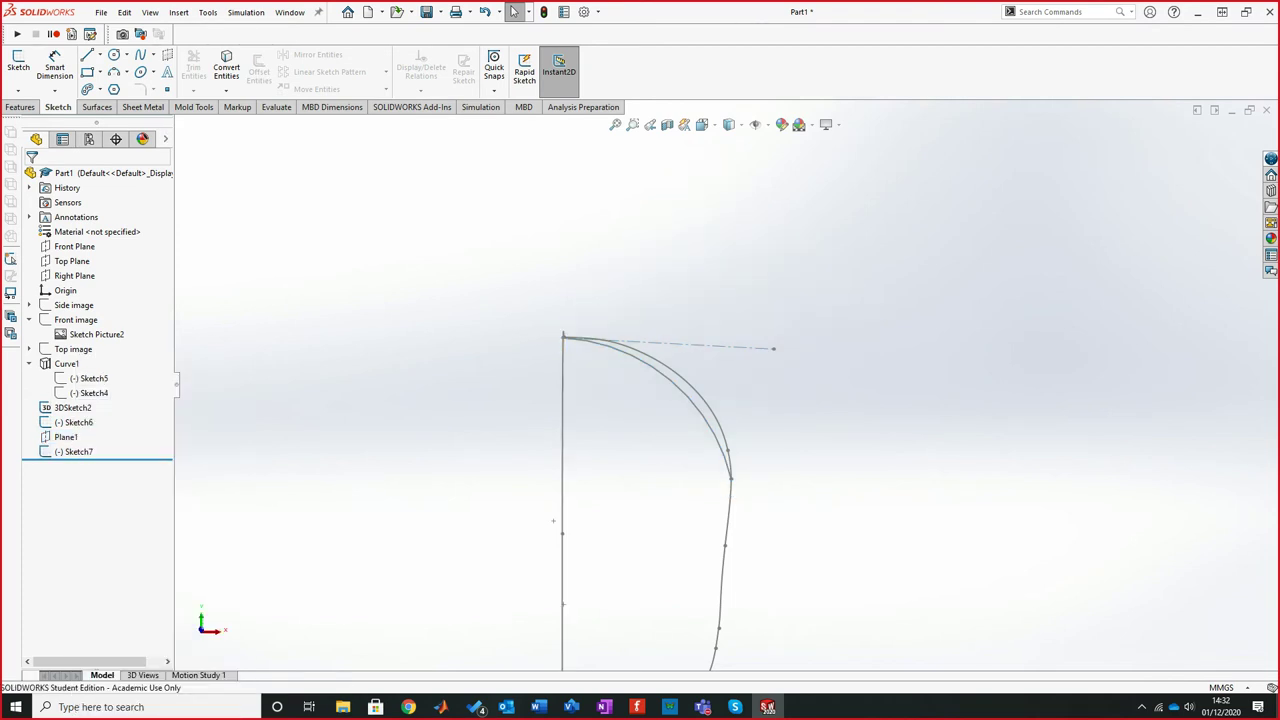
Switch to Chrome and open the Daft Punk Helmet DISCOVERY ERA replica picture from the image results as a shape reference
{"action": "mouse_move", "coordinate": [649, 523]}
{"action": "middle_mouse_down"}
{"action": "mouse_move", "coordinate": [655, 402]}
{"action": "mouse_move", "coordinate": [700, 383]}
{"action": "mouse_move", "coordinate": [691, 420]}
{"action": "mouse_move", "coordinate": [670, 417]}
{"action": "middle_mouse_up"}
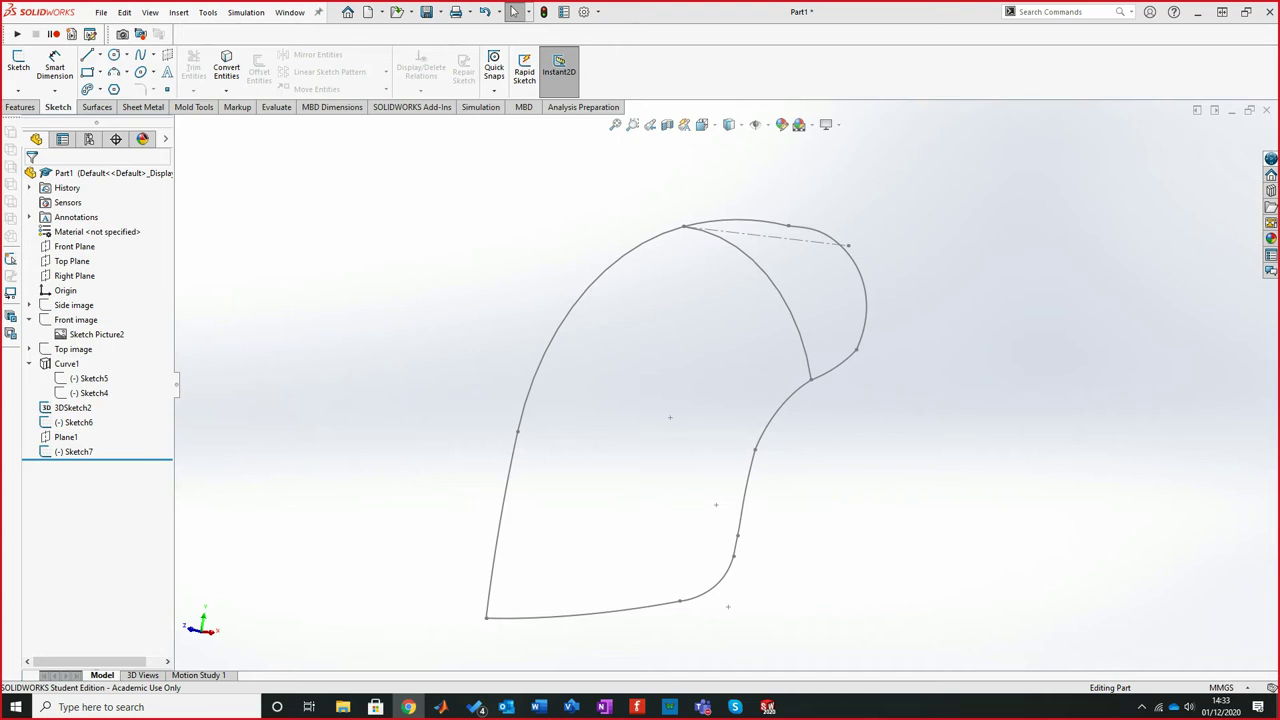
{"action": "left_click", "coordinate": [408, 707]}
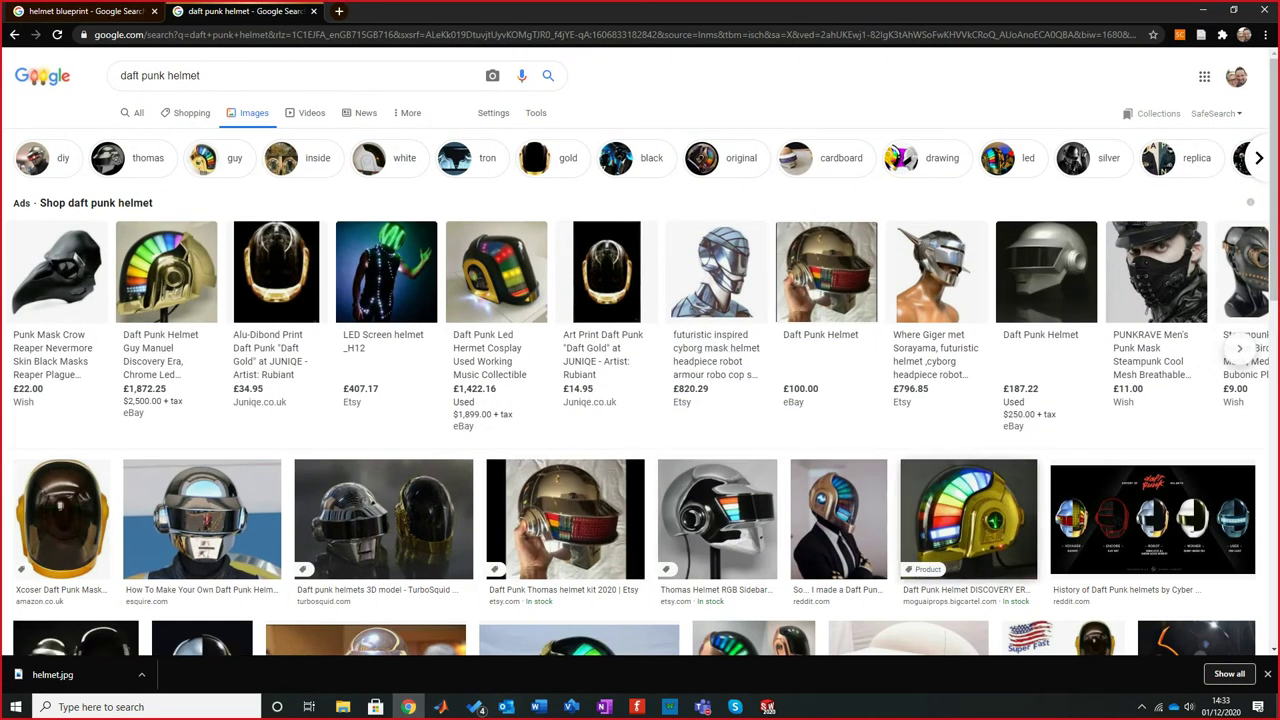
{"action": "left_click", "coordinate": [968, 519]}
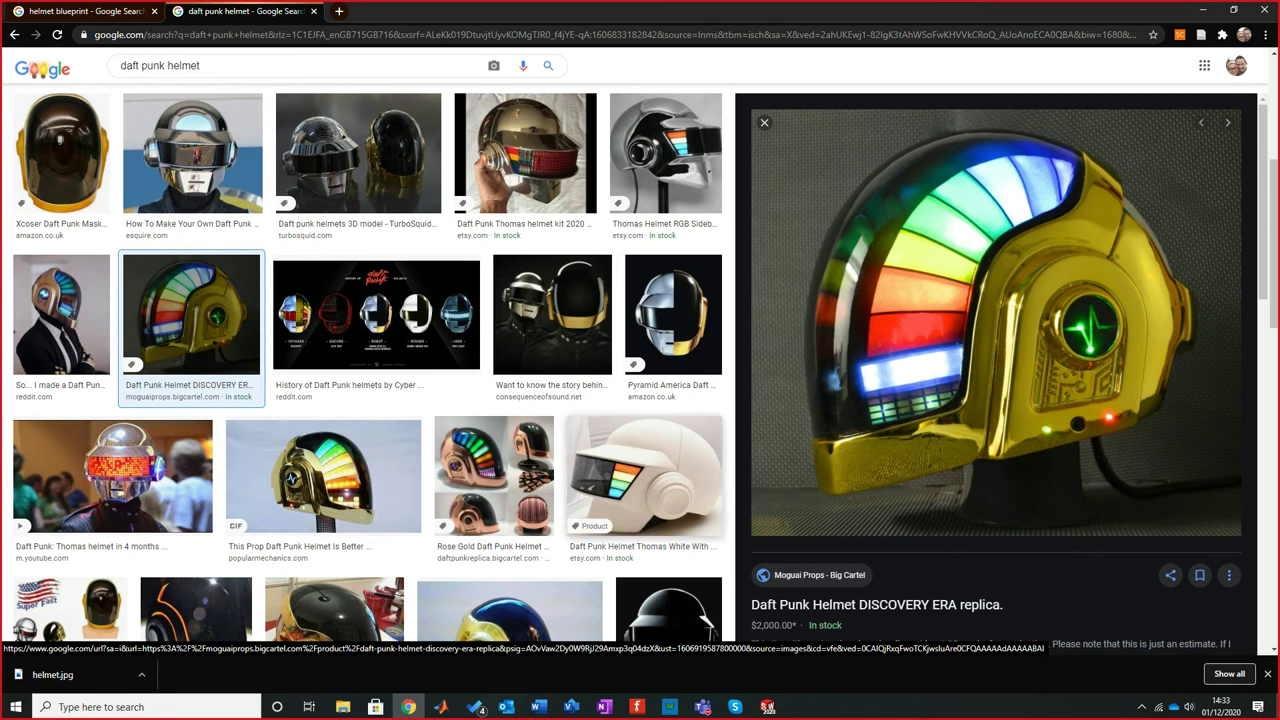
View the Popular Mechanics prop Daft Punk helmet picture as a shape reference, and return to SOLIDWORKS
{"action": "left_click", "coordinate": [323, 476]}
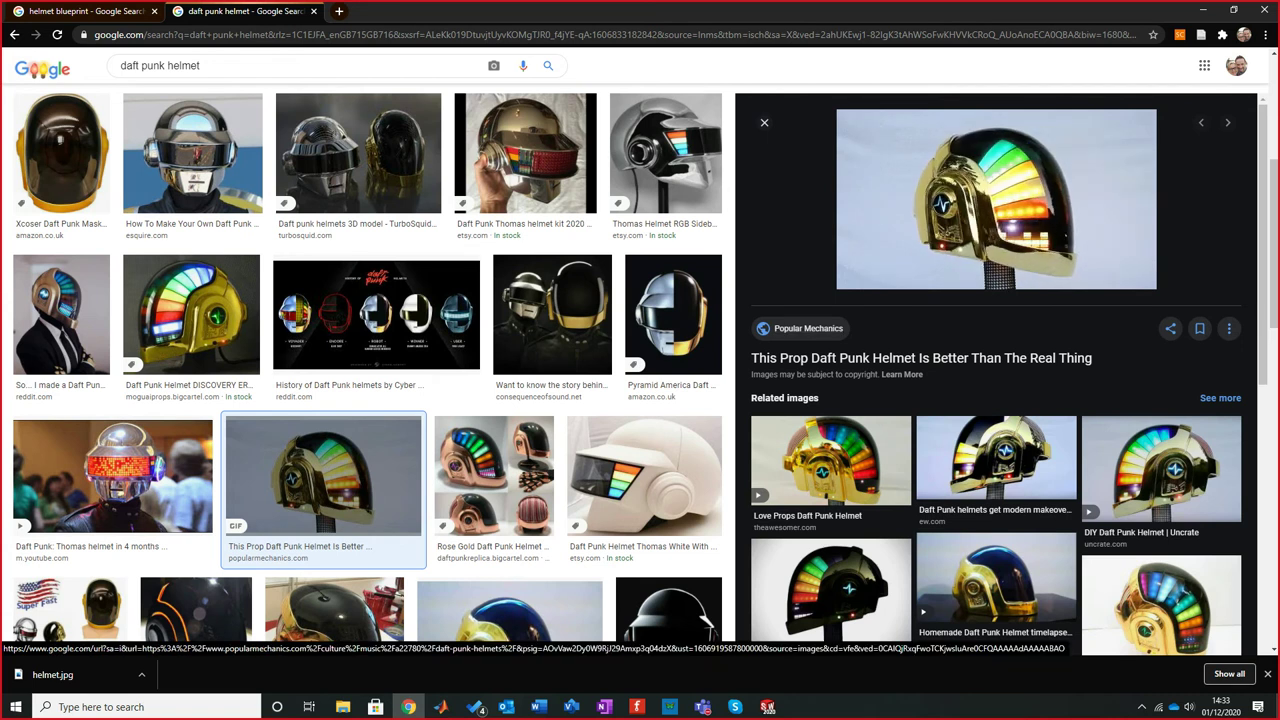
{"action": "mouse_move", "coordinate": [640, 11]}
{"action": "left_mouse_down"}
{"action": "mouse_move", "coordinate": [355, 254]}
{"action": "mouse_move", "coordinate": [0, 235]}
{"action": "left_mouse_up"}
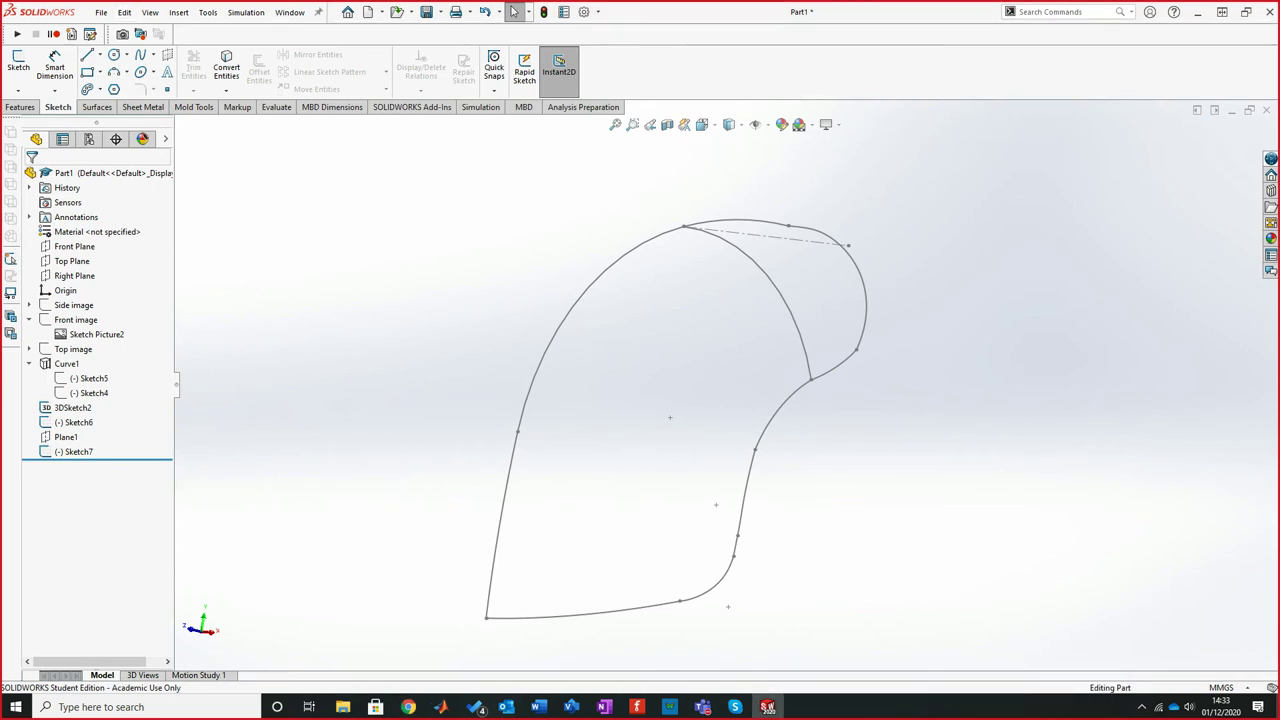
Start a Boundary Surface with the visor's bottom curve and its rounded corner as the first Direction 1 profile
{"action": "left_click", "coordinate": [97, 107]}
{"action": "left_click", "coordinate": [162, 70]}
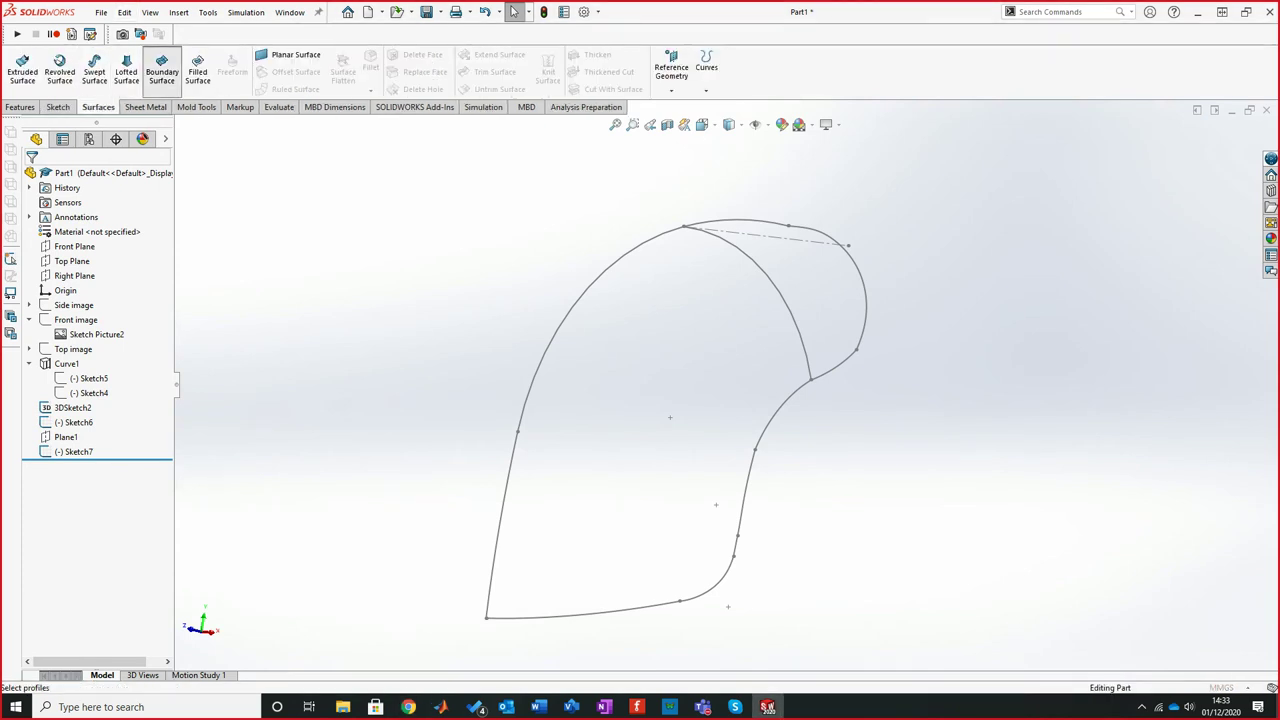
{"action": "right_click", "coordinate": [468, 244]}
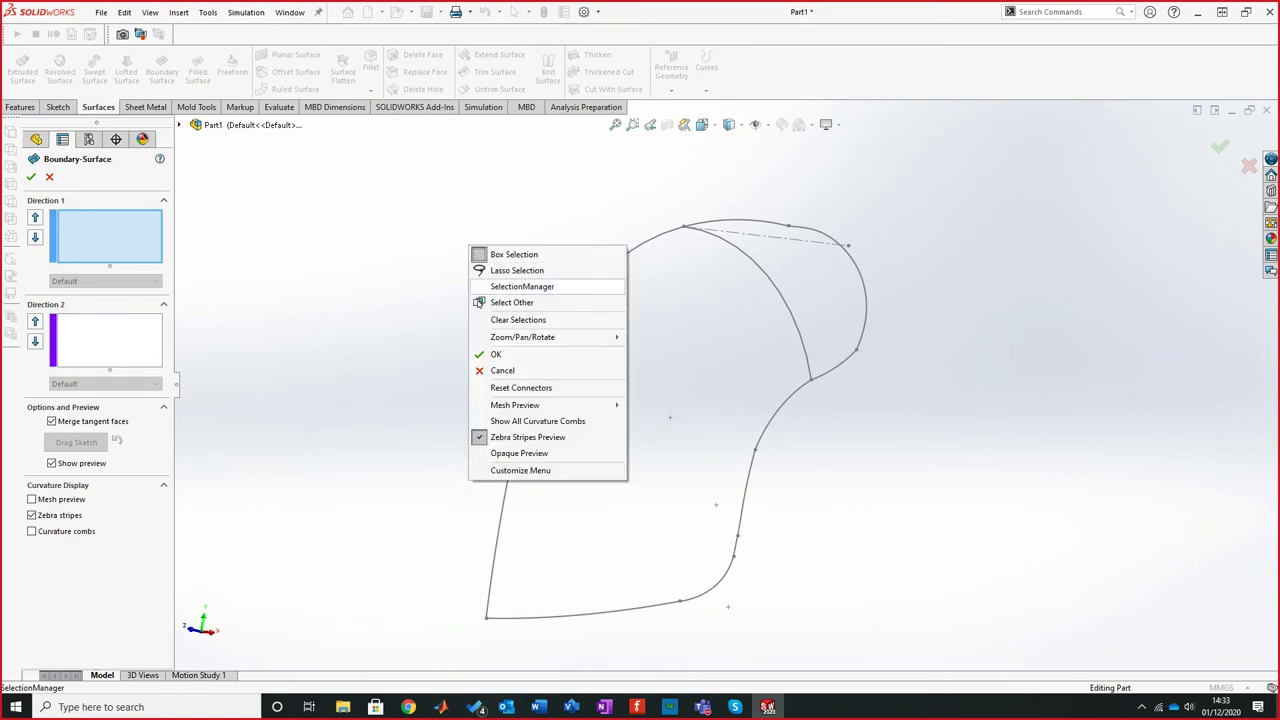
{"action": "left_click", "coordinate": [505, 287]}
{"action": "left_click", "coordinate": [588, 613]}
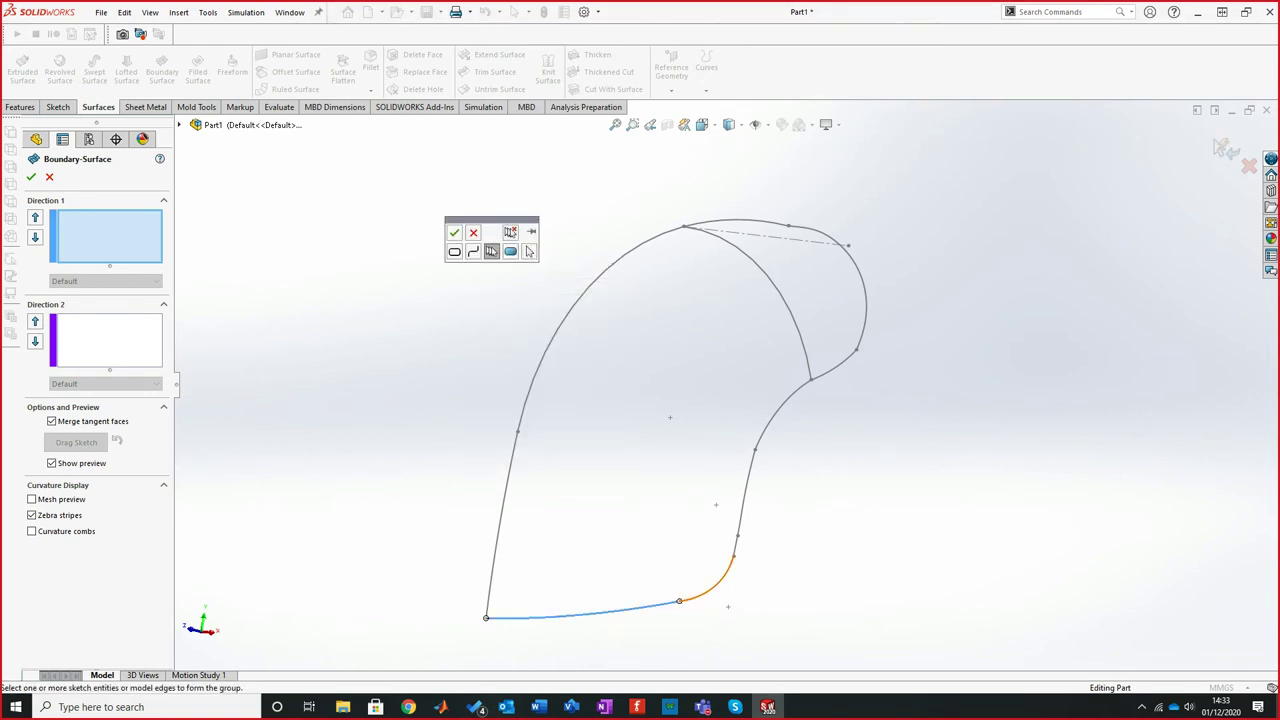
{"action": "left_click", "coordinate": [454, 232]}
Add the angled cross-section arc as the second Direction 1 profile and flip its connectors to untwist the surface
{"action": "right_click", "coordinate": [512, 136]}
{"action": "left_click", "coordinate": [565, 176]}
{"action": "left_click", "coordinate": [770, 285]}
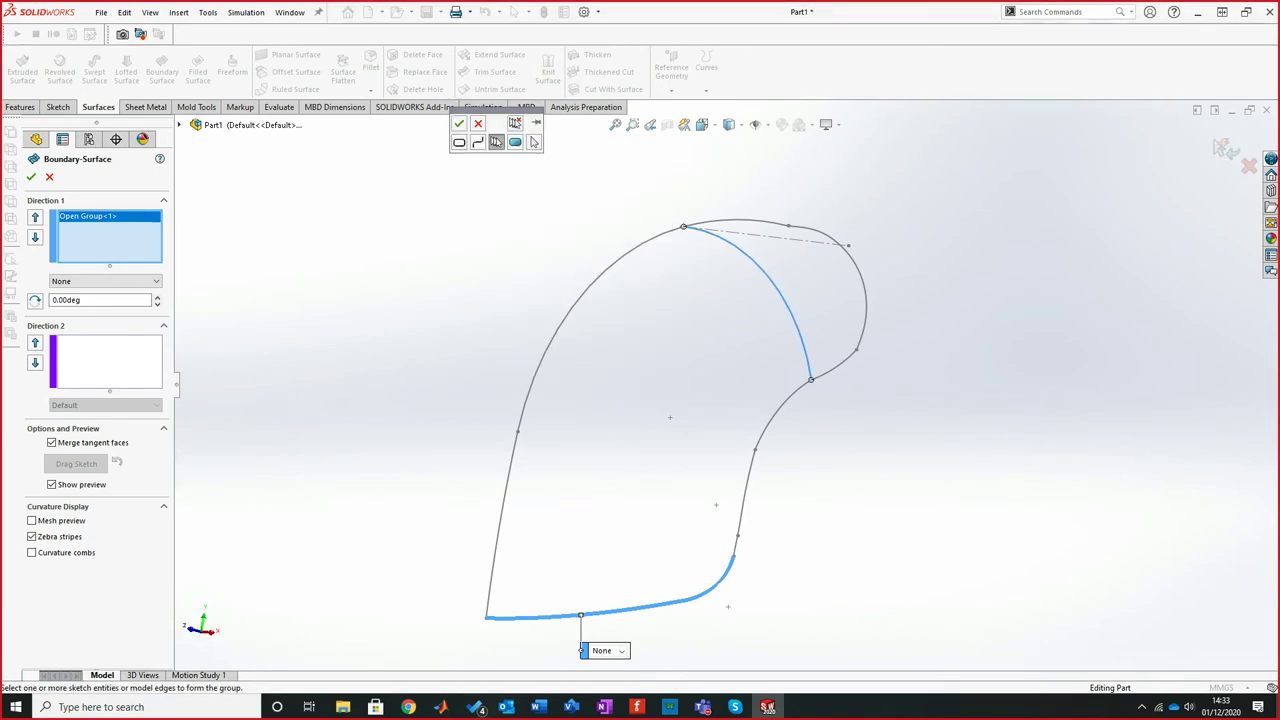
{"action": "left_click", "coordinate": [459, 124]}
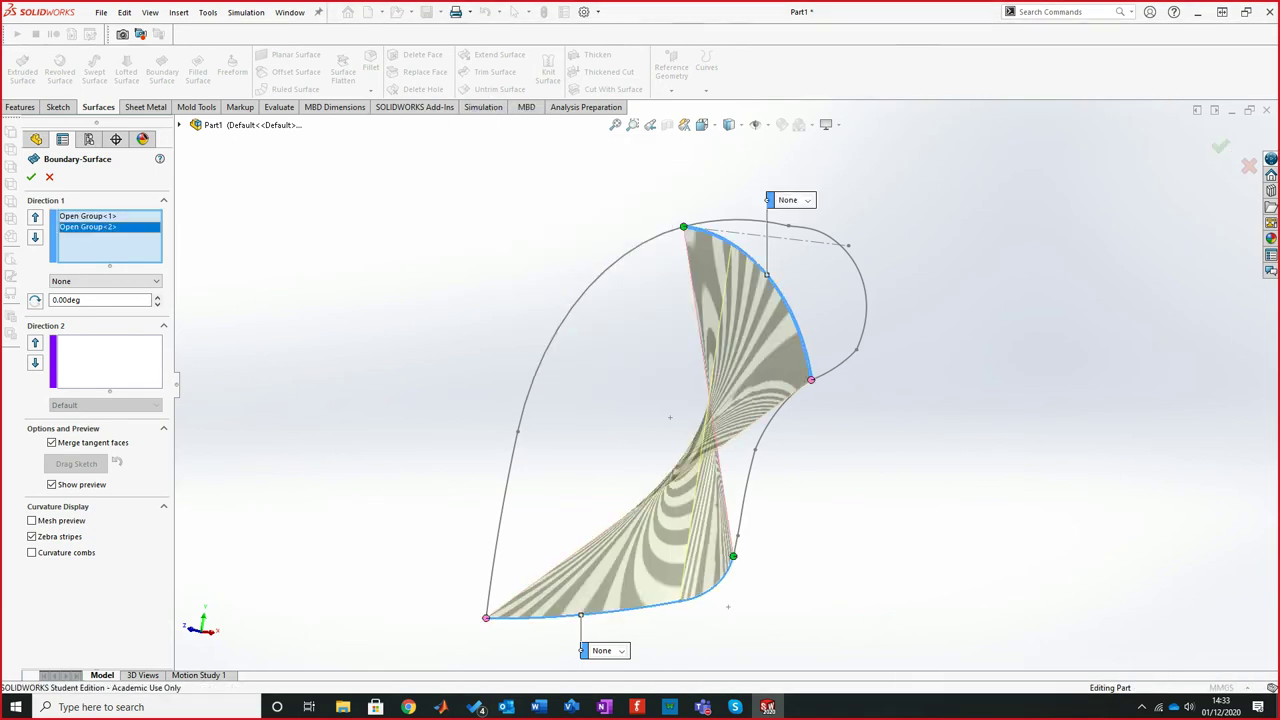
{"action": "right_click", "coordinate": [110, 227]}
{"action": "left_click", "coordinate": [162, 282]}
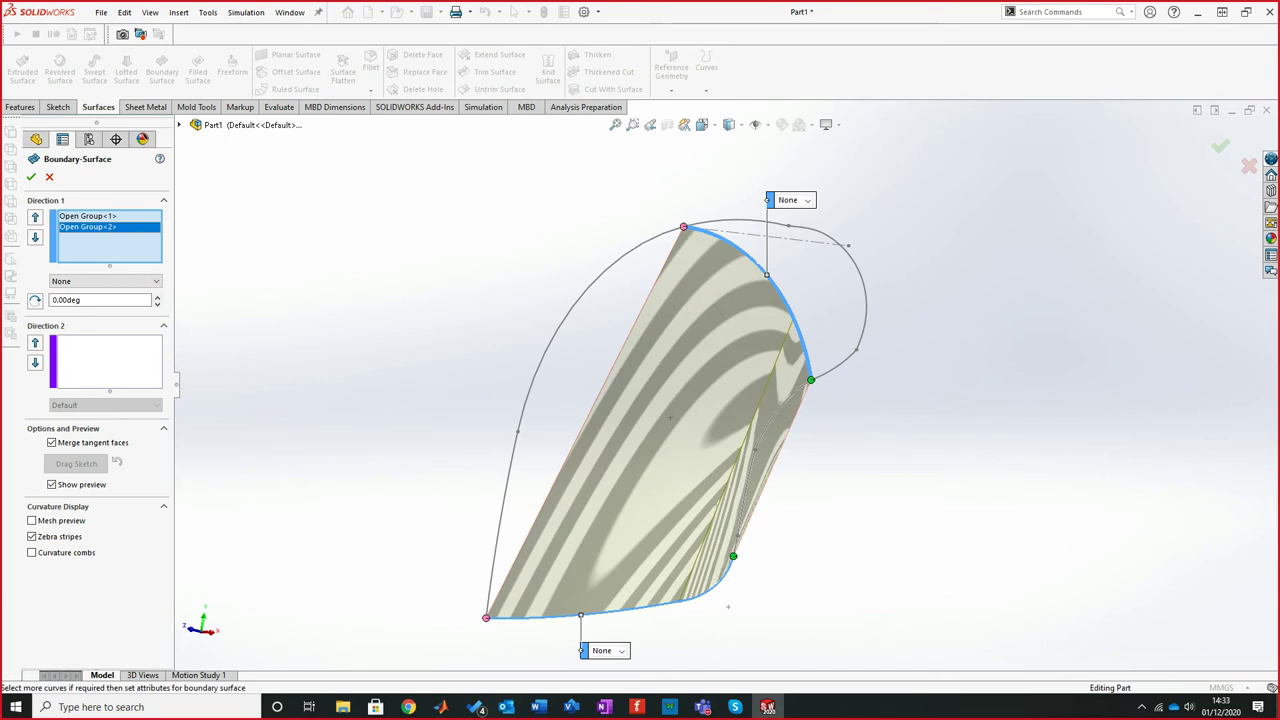
Add the curve at the visor's rear end as the third Direction 1 profile and flip its connectors
{"action": "right_click", "coordinate": [942, 233]}
{"action": "left_click", "coordinate": [995, 273]}
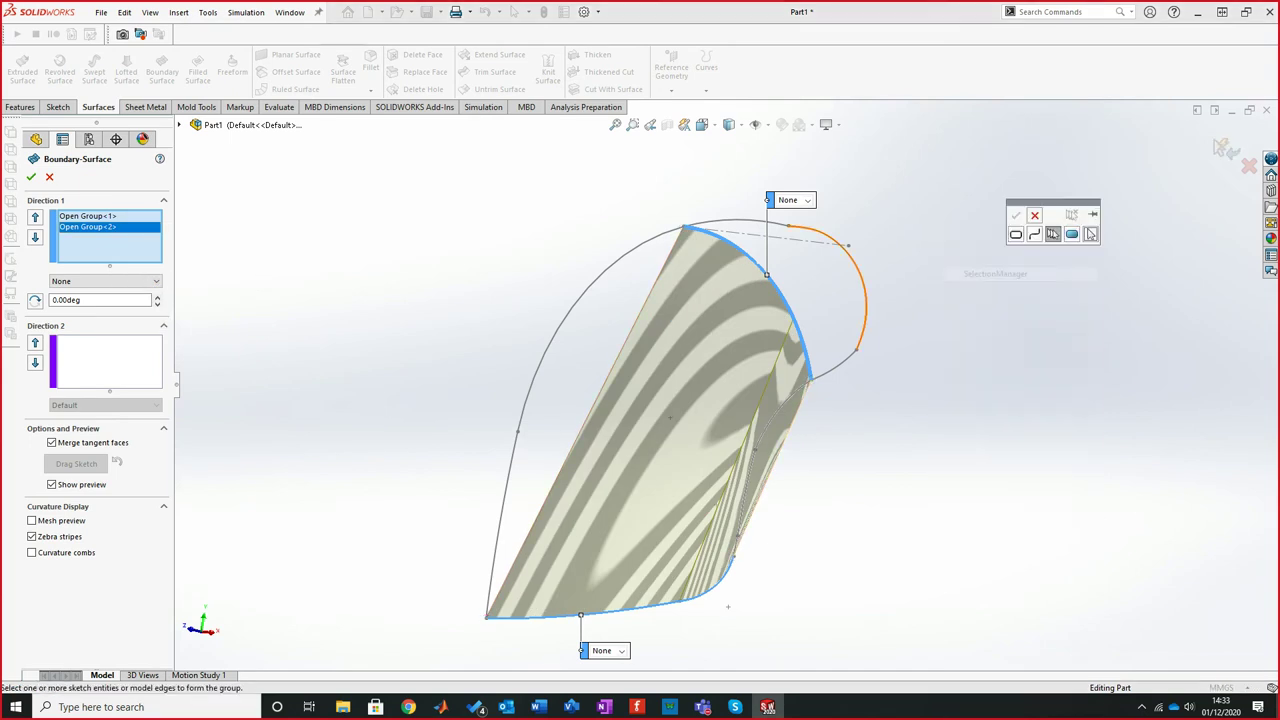
{"action": "left_click", "coordinate": [863, 281]}
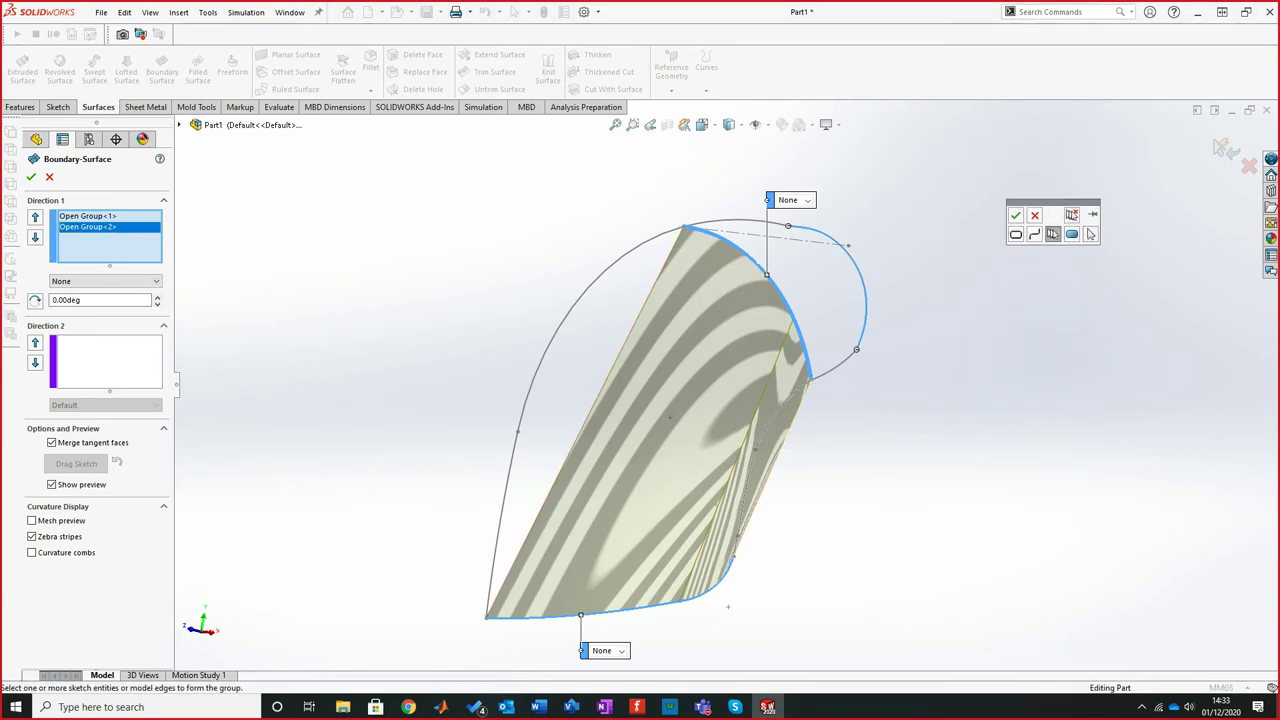
{"action": "left_click", "coordinate": [1016, 215]}
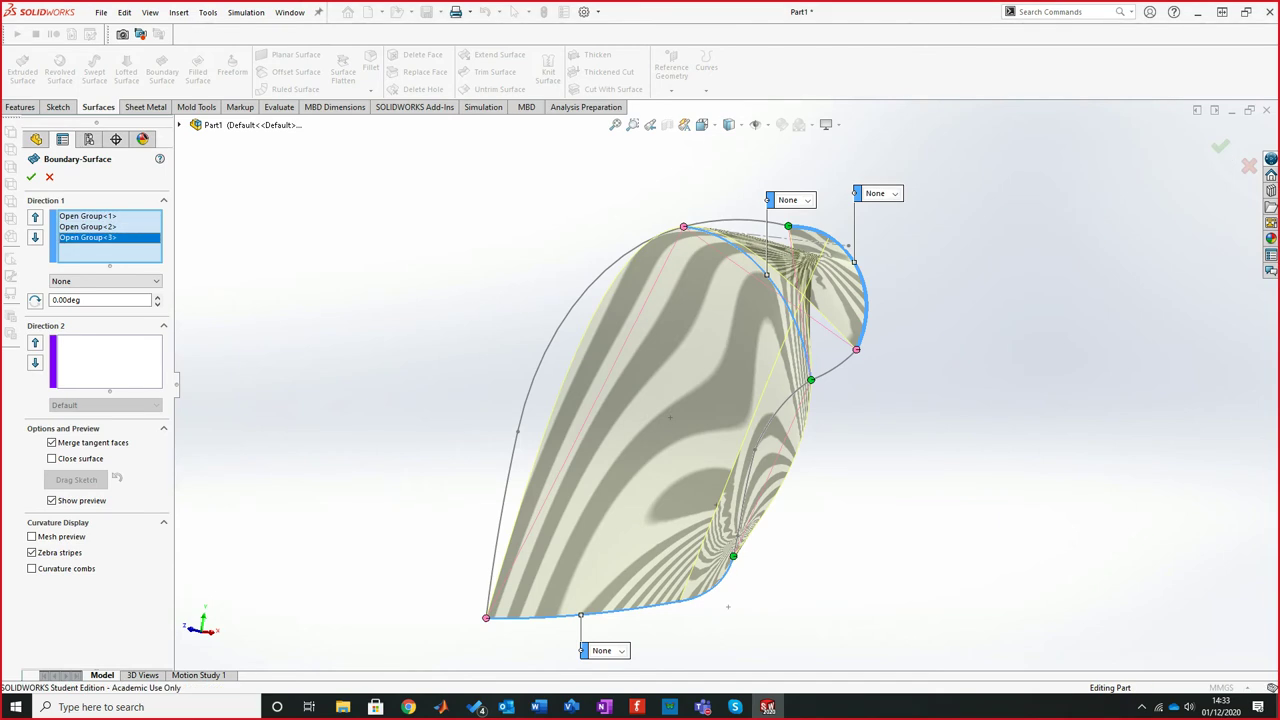
{"action": "right_click", "coordinate": [85, 238]}
{"action": "left_click", "coordinate": [133, 295]}
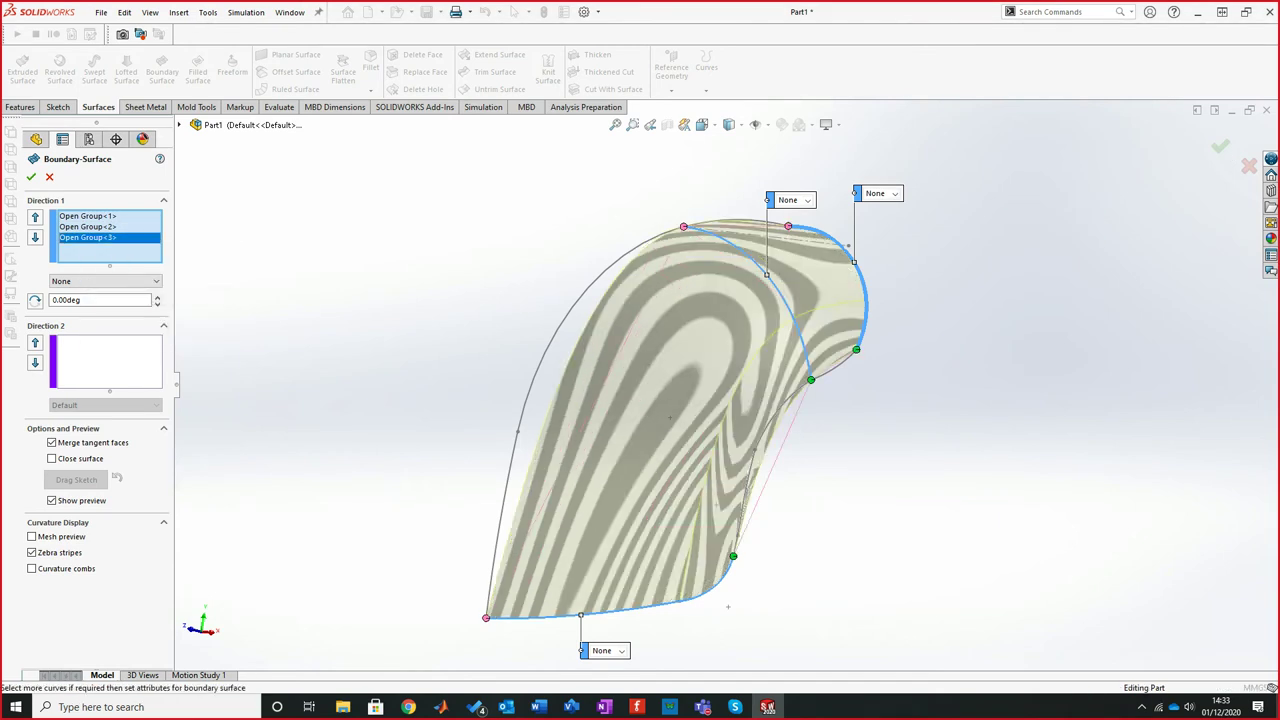
Set the visor's centre profile, from the bottom edge over the crown, as the first Direction 2 curve
{"action": "left_click", "coordinate": [109, 362]}
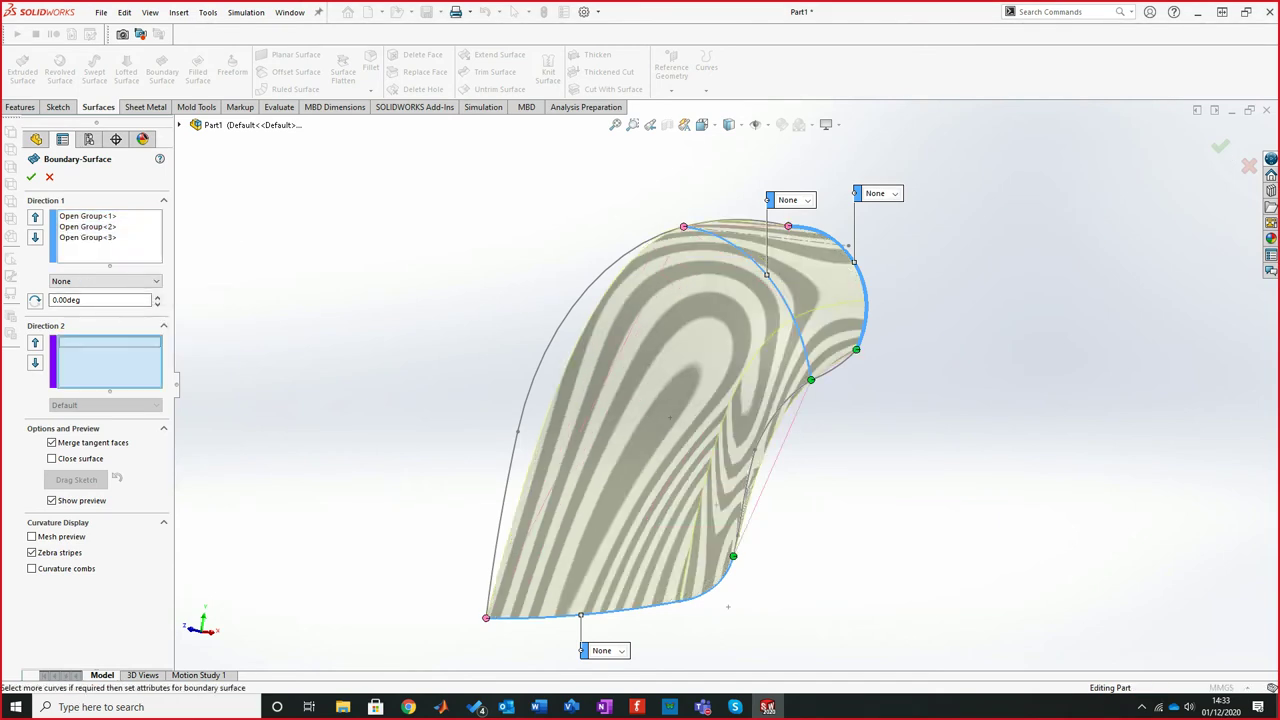
{"action": "right_click", "coordinate": [523, 189]}
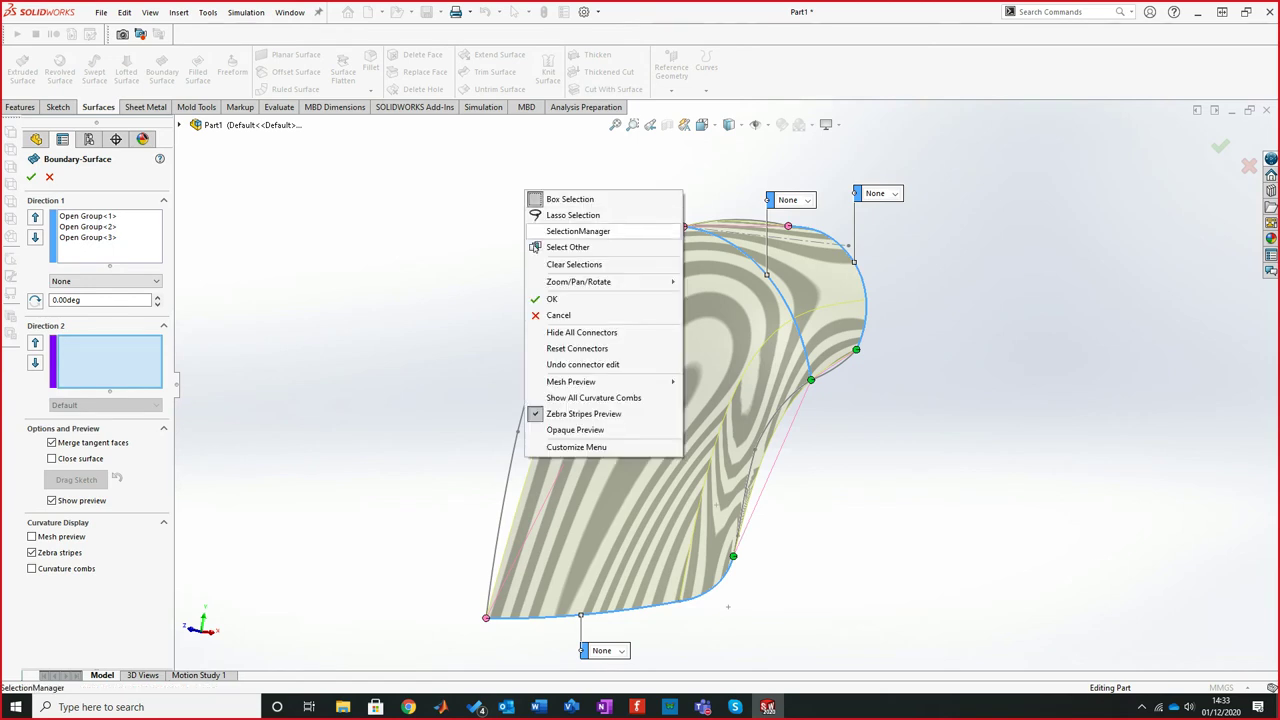
{"action": "left_click", "coordinate": [556, 230]}
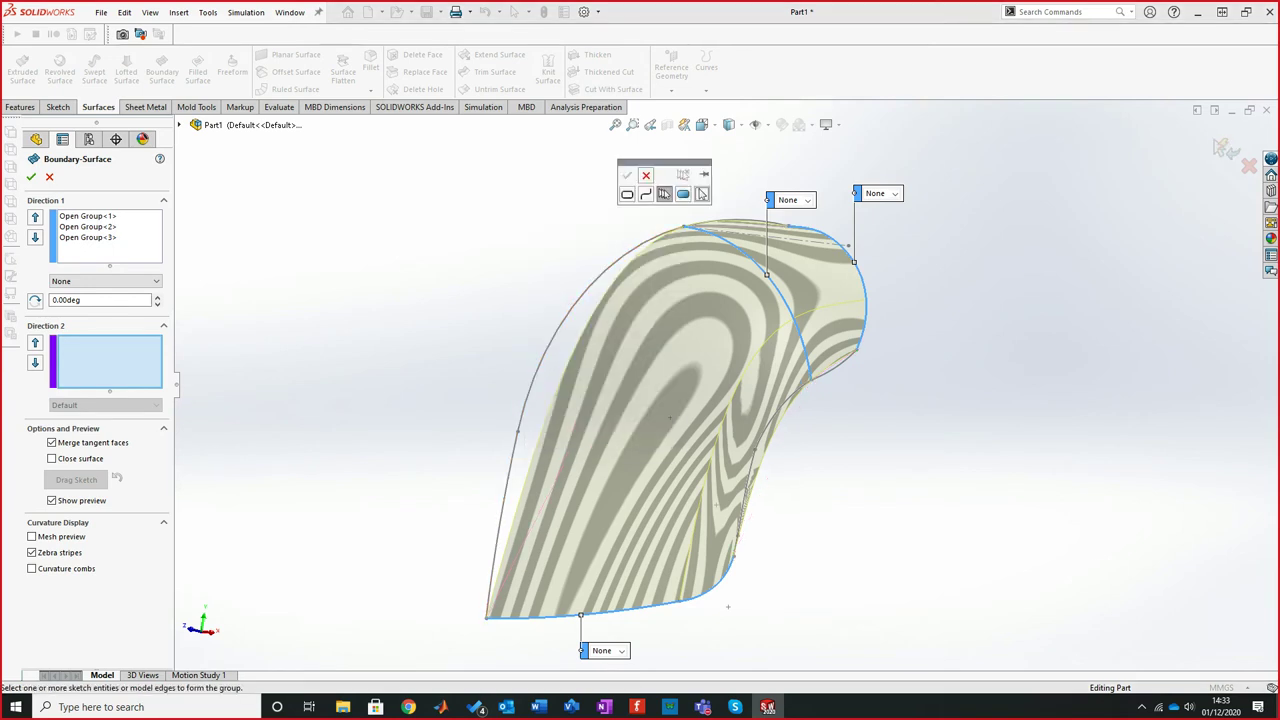
{"action": "left_click", "coordinate": [528, 440]}
{"action": "left_click", "coordinate": [528, 438]}
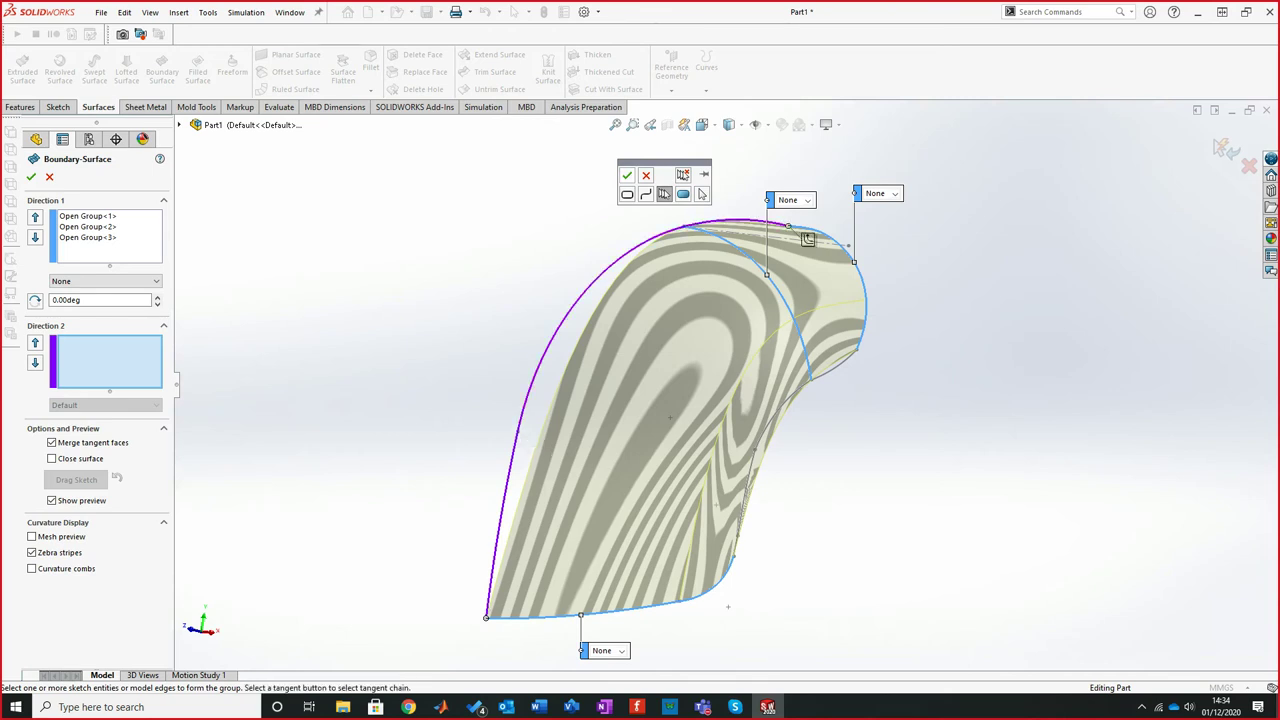
{"action": "left_click", "coordinate": [627, 175]}
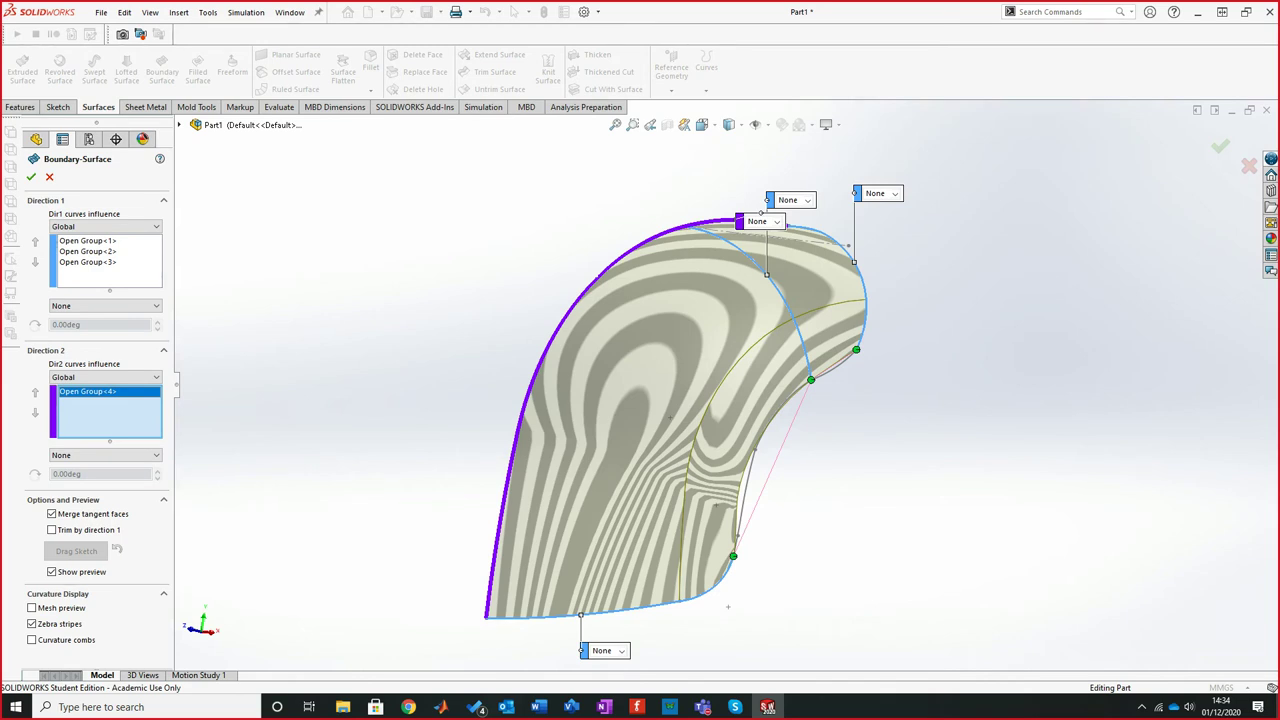
Add the visor's side profile chain as the second Direction 2 curve and create the boundary surface
{"action": "right_click", "coordinate": [460, 292]}
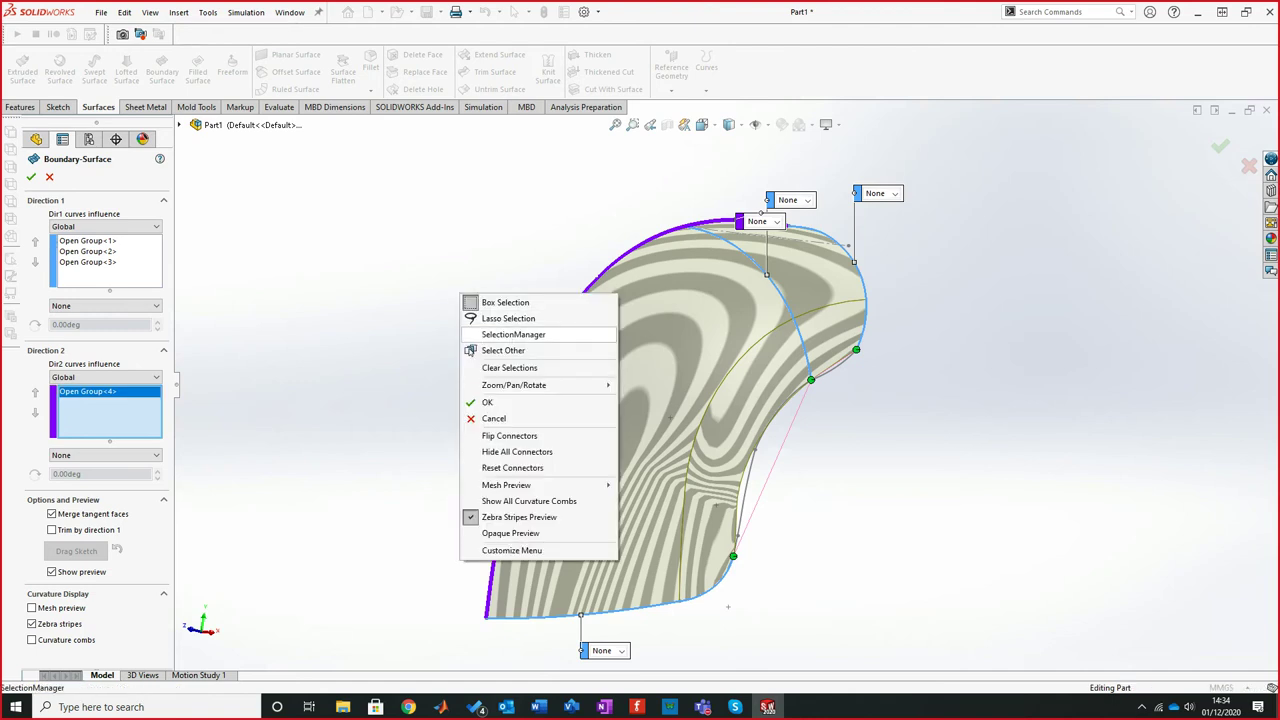
{"action": "left_click", "coordinate": [490, 334]}
{"action": "left_click", "coordinate": [735, 545]}
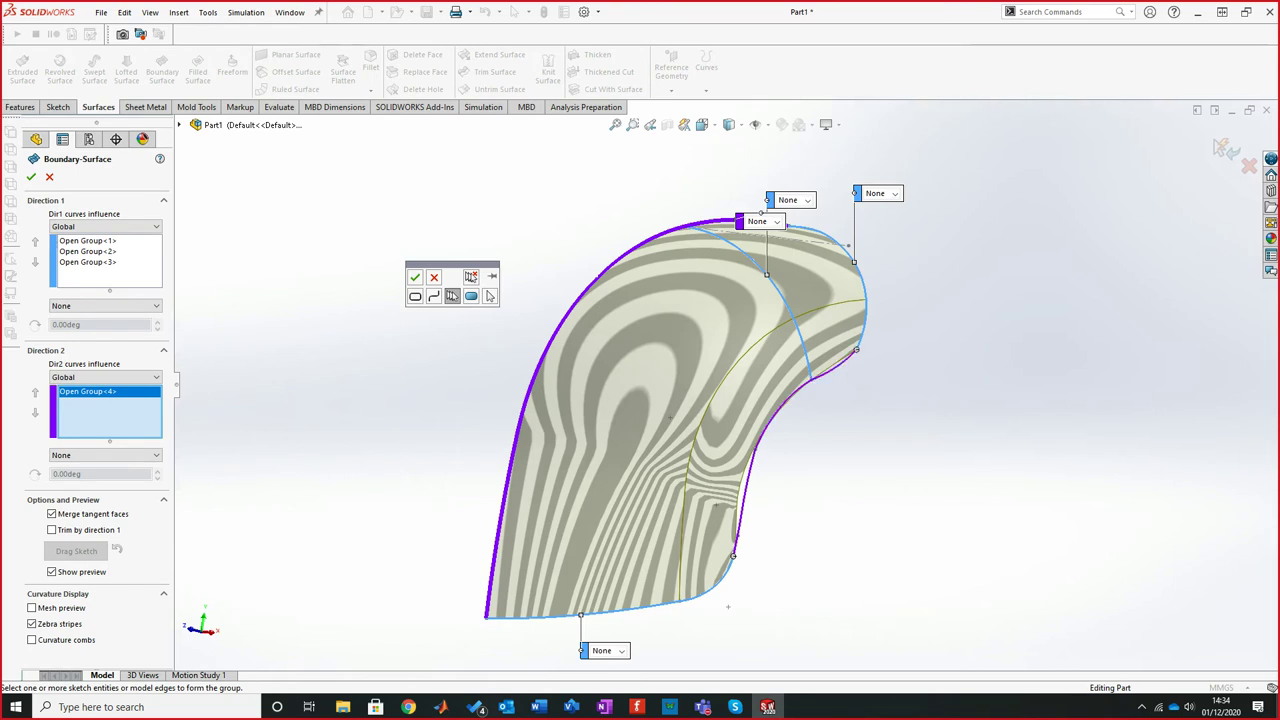
{"action": "left_click", "coordinate": [414, 277]}
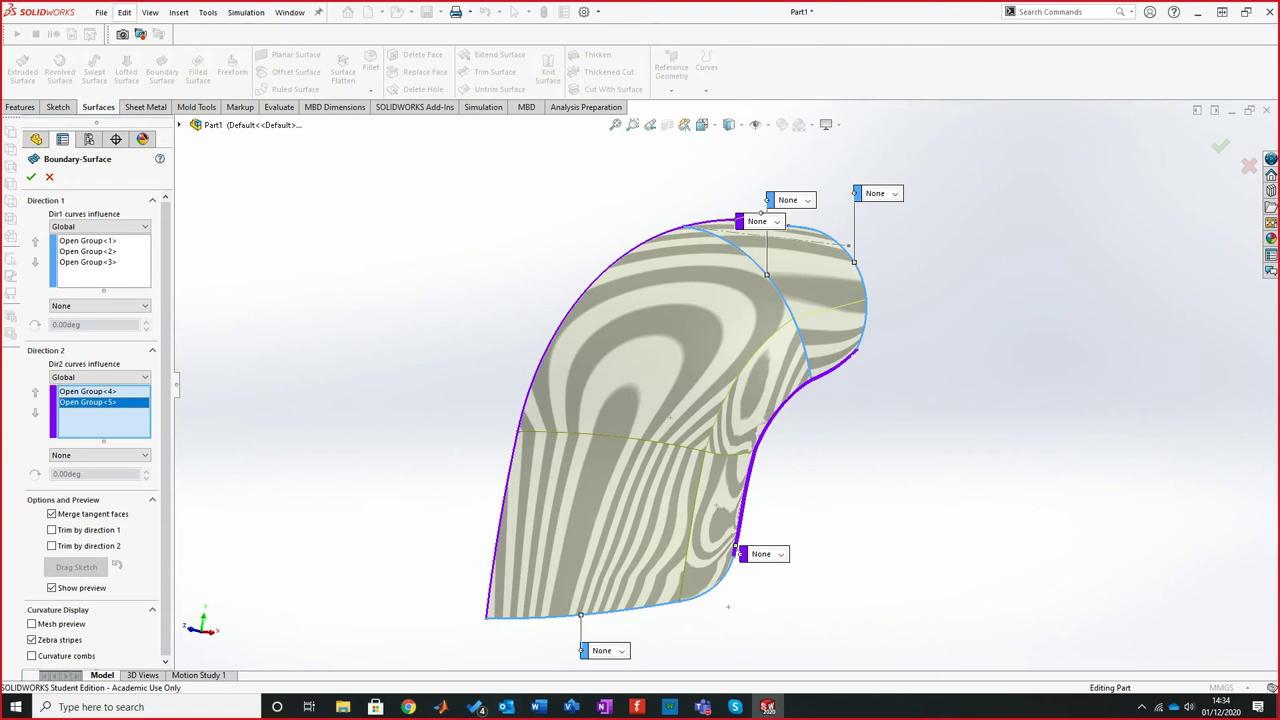
{"action": "key", "text": "Return"}
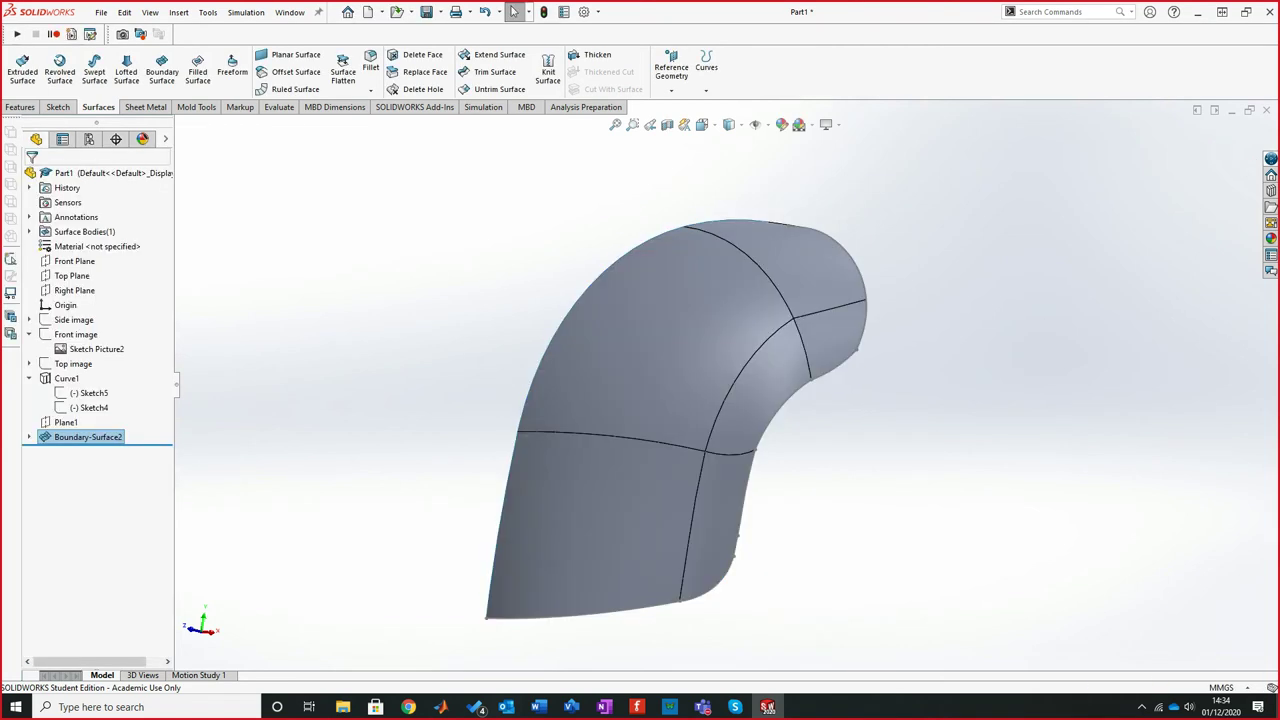
Mirror the boundary surface body about the Right Plane with Knit surfaces enabled
{"action": "key", "text": "ctrl+1"}
{"action": "middle_click_drag", "start_coordinate": [739, 389], "coordinate": [742, 272]}
{"action": "middle_click_drag", "start_coordinate": [720, 165], "coordinate": [552, 298]}
{"action": "scroll", "coordinate": [636, 292], "scroll_direction": "up", "scroll_amount": 2}
{"action": "left_click", "coordinate": [74, 290]}
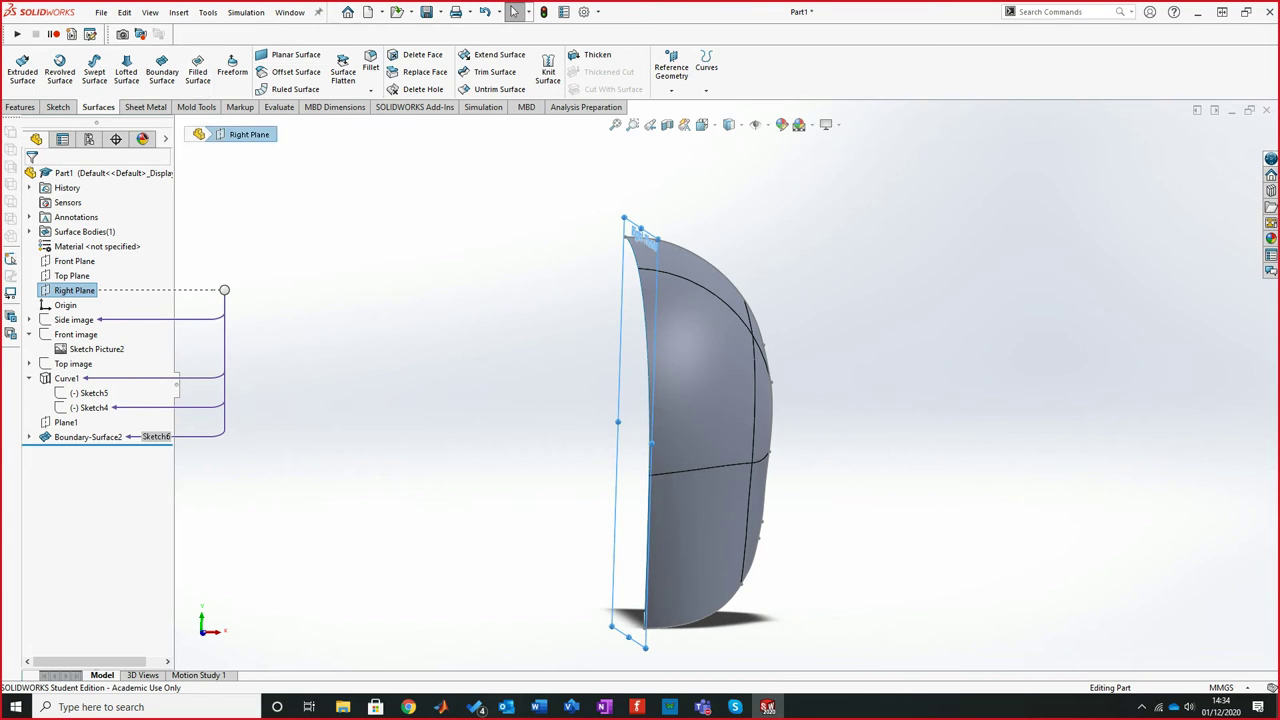
{"action": "left_click", "coordinate": [20, 107]}
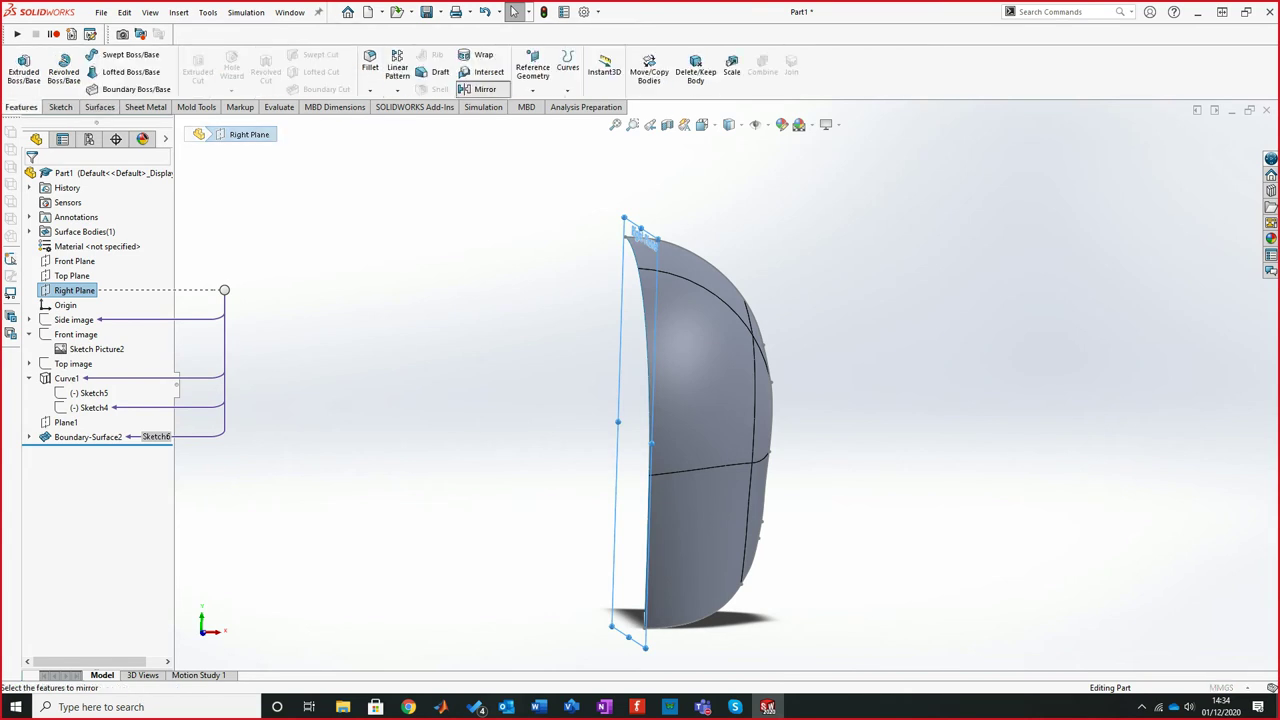
{"action": "left_click", "coordinate": [485, 89]}
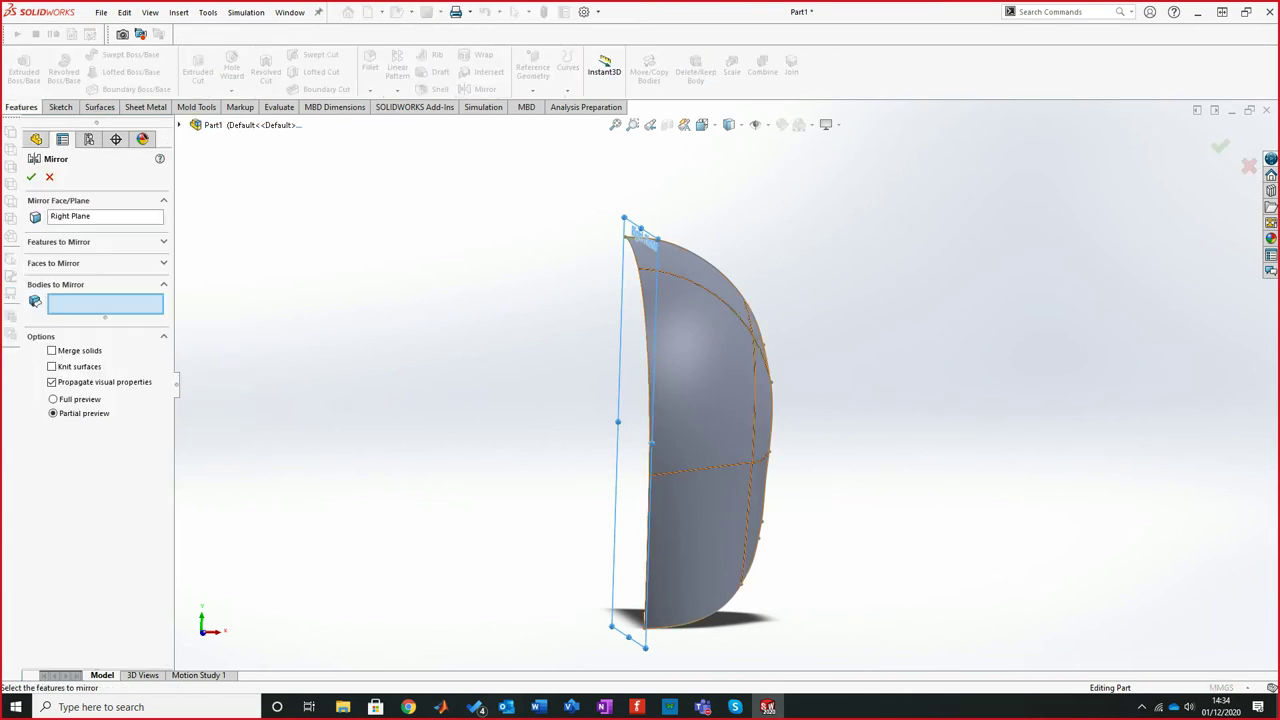
{"action": "left_click", "coordinate": [638, 232]}
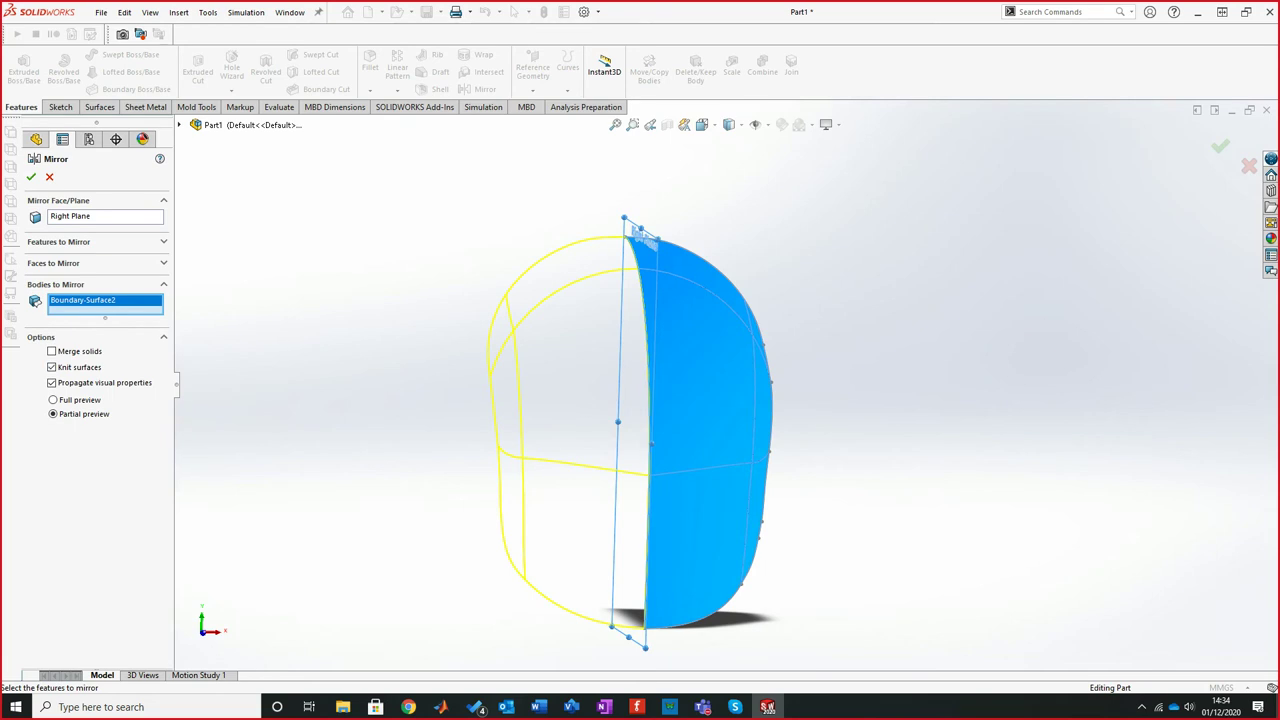
{"action": "left_click", "coordinate": [31, 177]}
Inspect the mirrored visor from several angles, checking the transition along the centre seam near the crown
{"action": "middle_click_drag", "start_coordinate": [705, 435], "coordinate": [712, 490]}
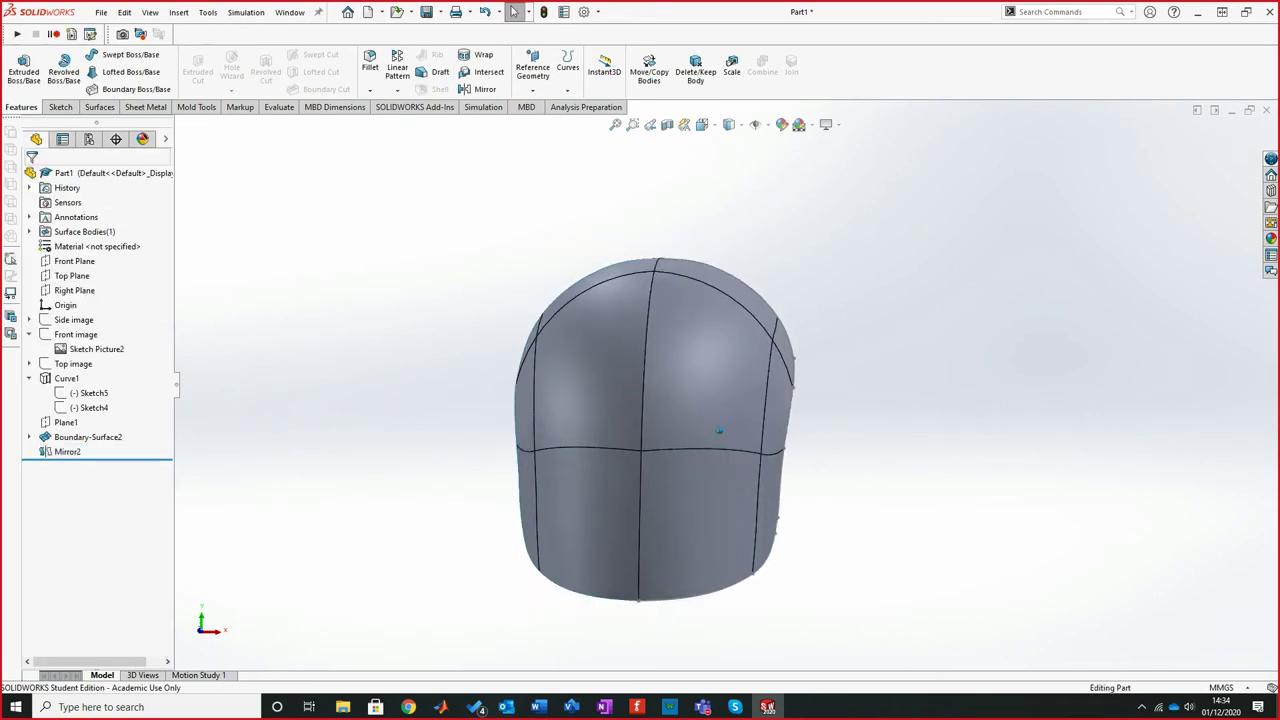
{"action": "scroll", "coordinate": [722, 452], "scroll_direction": "down", "scroll_amount": 3}
{"action": "scroll", "coordinate": [663, 263], "scroll_direction": "down", "scroll_amount": 5}
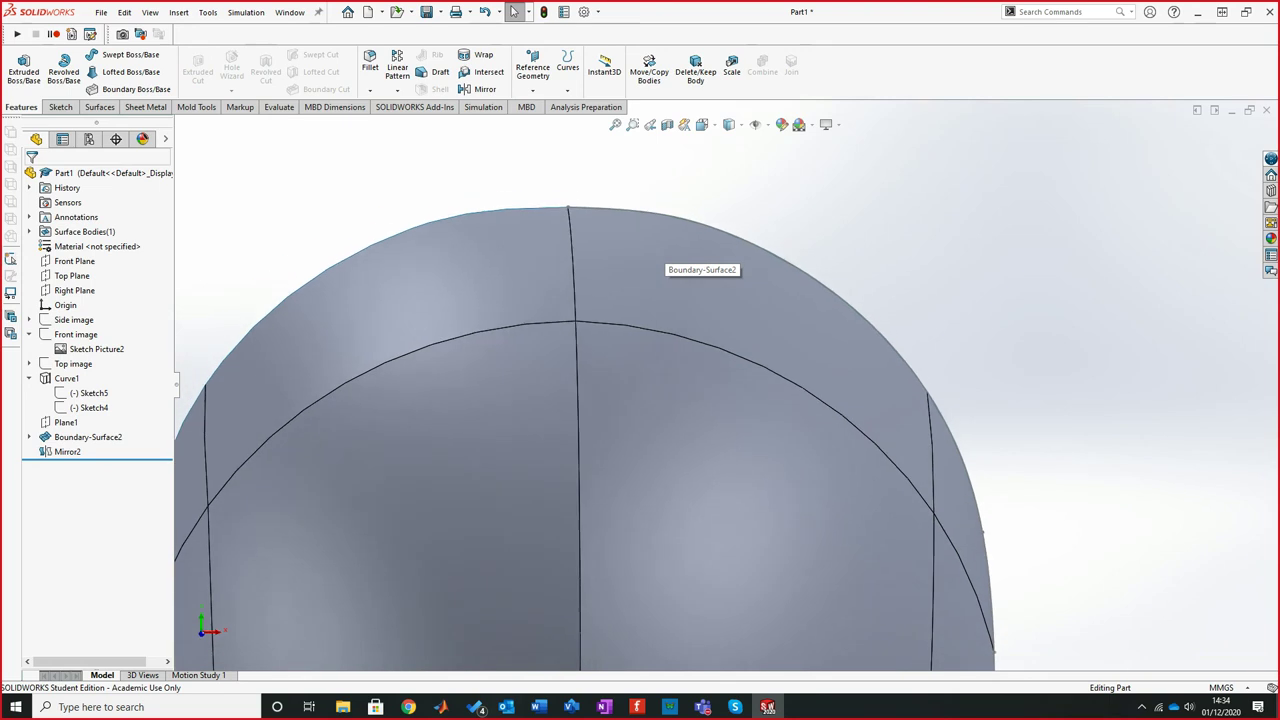
{"action": "middle_click_drag", "start_coordinate": [660, 267], "coordinate": [661, 178]}
{"action": "middle_click_drag", "start_coordinate": [663, 375], "coordinate": [826, 386]}
{"action": "scroll", "coordinate": [738, 388], "scroll_direction": "down", "scroll_amount": 5}
{"action": "middle_click_drag", "start_coordinate": [650, 440], "coordinate": [765, 355]}
{"action": "scroll", "coordinate": [848, 396], "scroll_direction": "up", "scroll_amount": 2}
Delete the boundary surface together with its dependent mirror feature, keeping the underlying sketches
{"action": "left_click", "coordinate": [67, 451]}
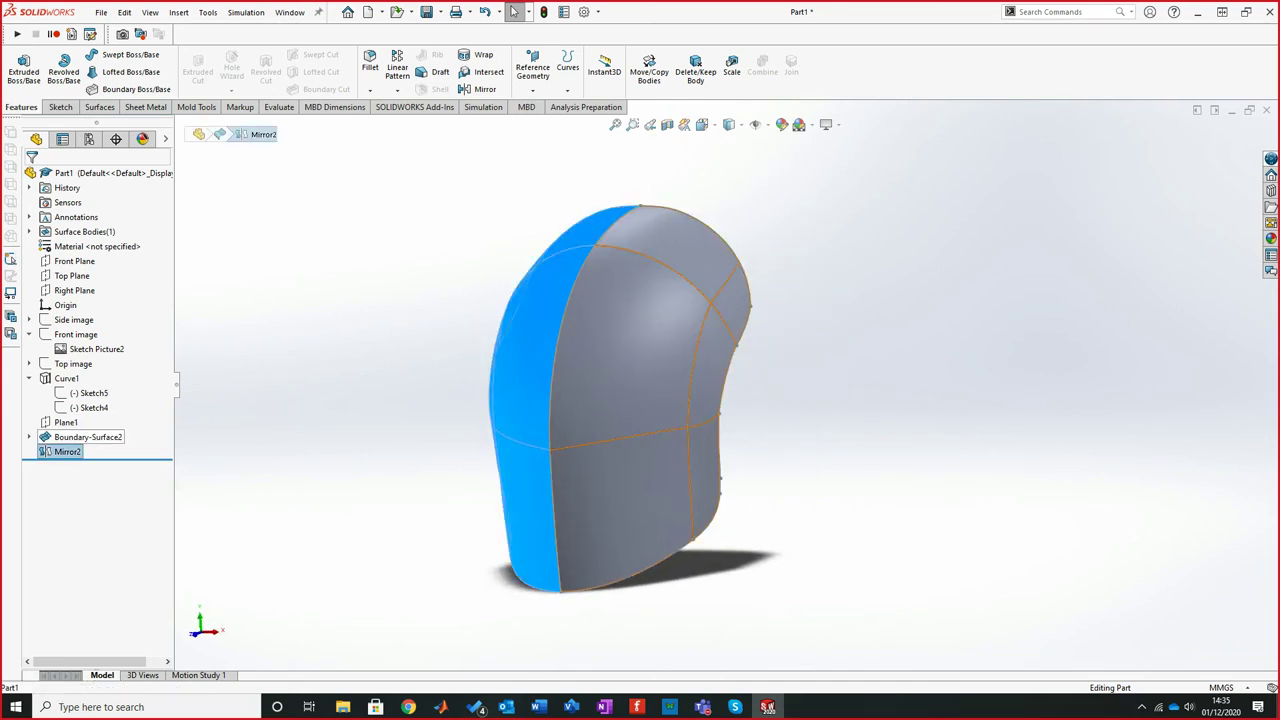
{"action": "left_click", "coordinate": [88, 437], "text": "ctrl"}
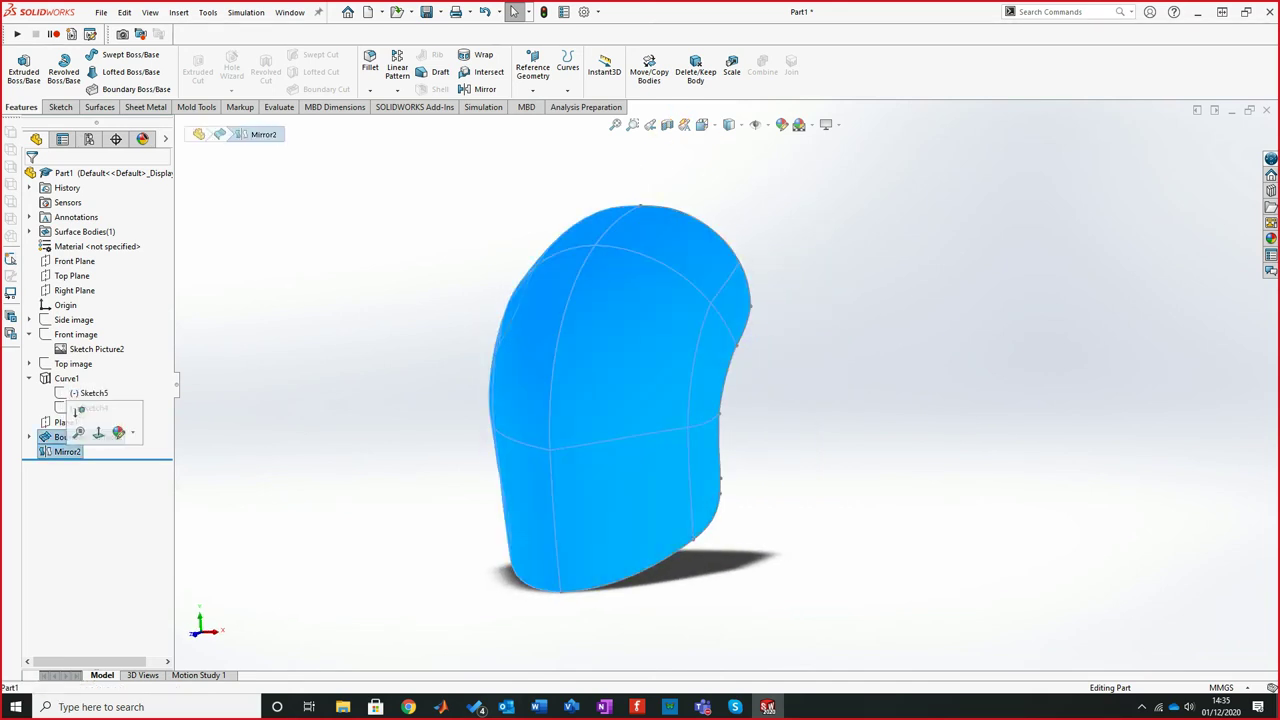
{"action": "right_click", "coordinate": [67, 444]}
{"action": "left_click", "coordinate": [105, 481]}
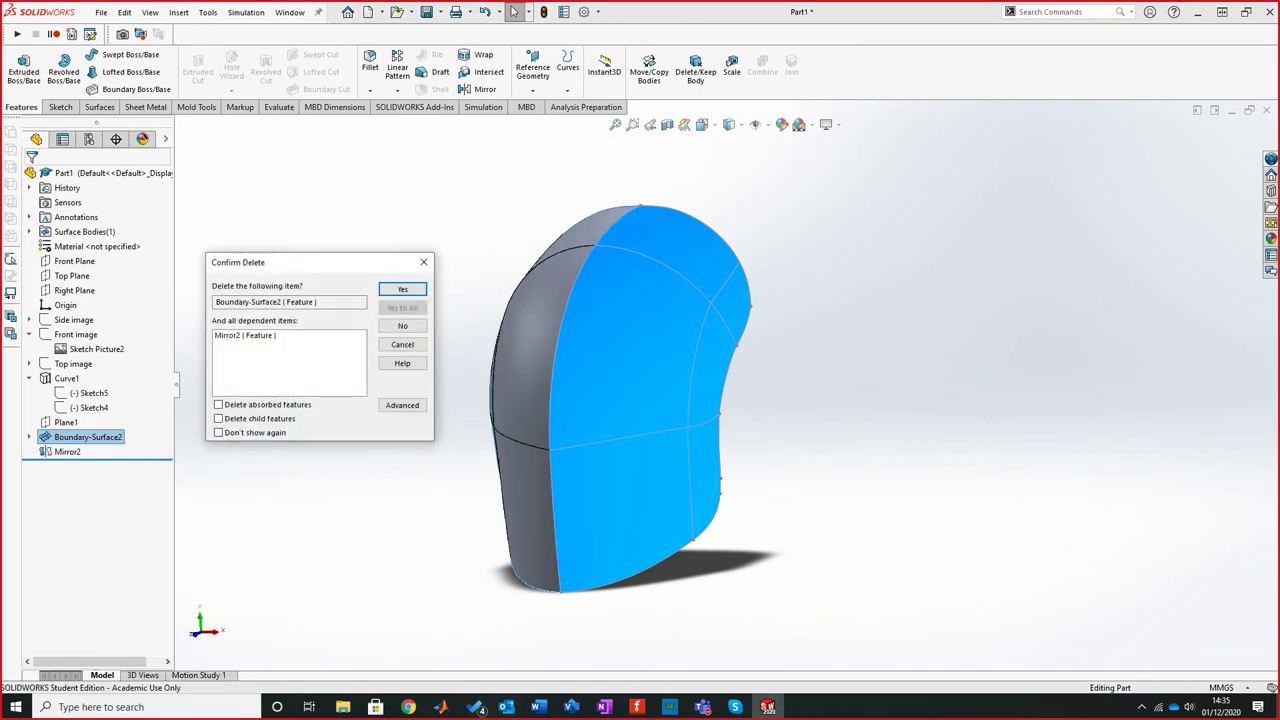
{"action": "key", "text": "Return"}
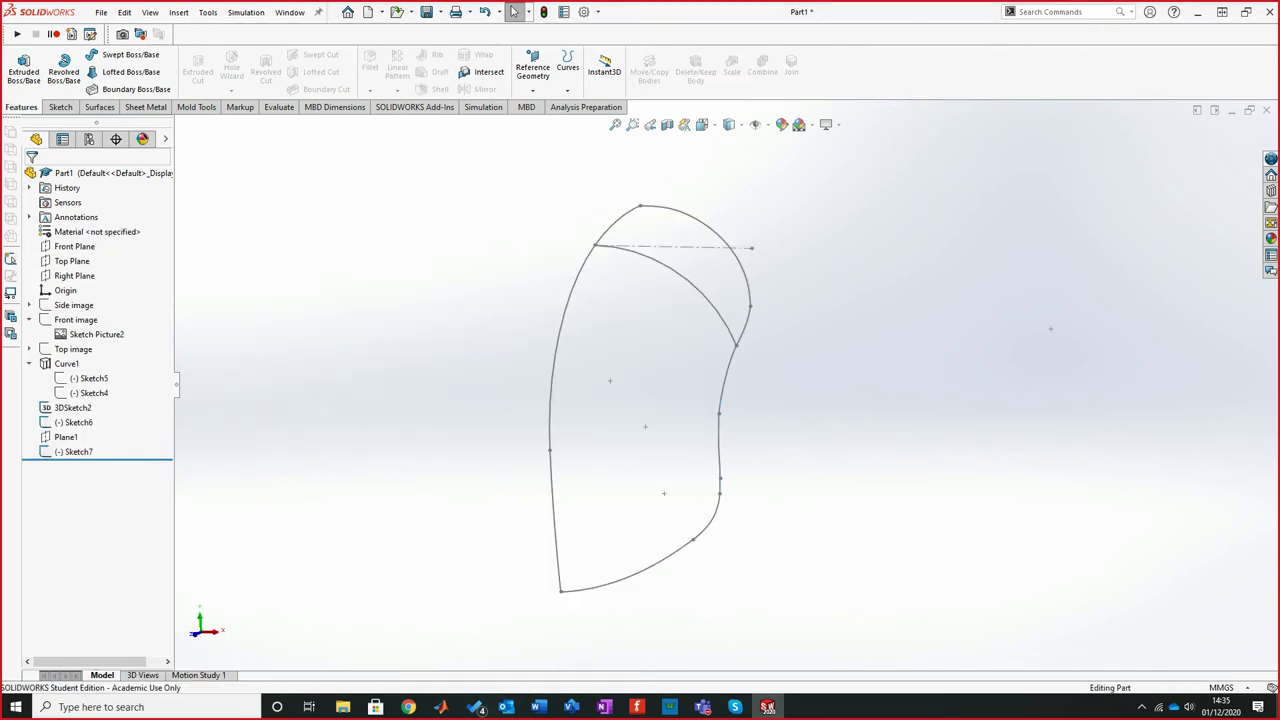
{"action": "mouse_move", "coordinate": [680, 371]}
{"action": "middle_mouse_down"}
{"action": "mouse_move", "coordinate": [706, 374]}
{"action": "mouse_move", "coordinate": [706, 360]}
{"action": "mouse_move", "coordinate": [734, 349]}
{"action": "middle_mouse_up"}
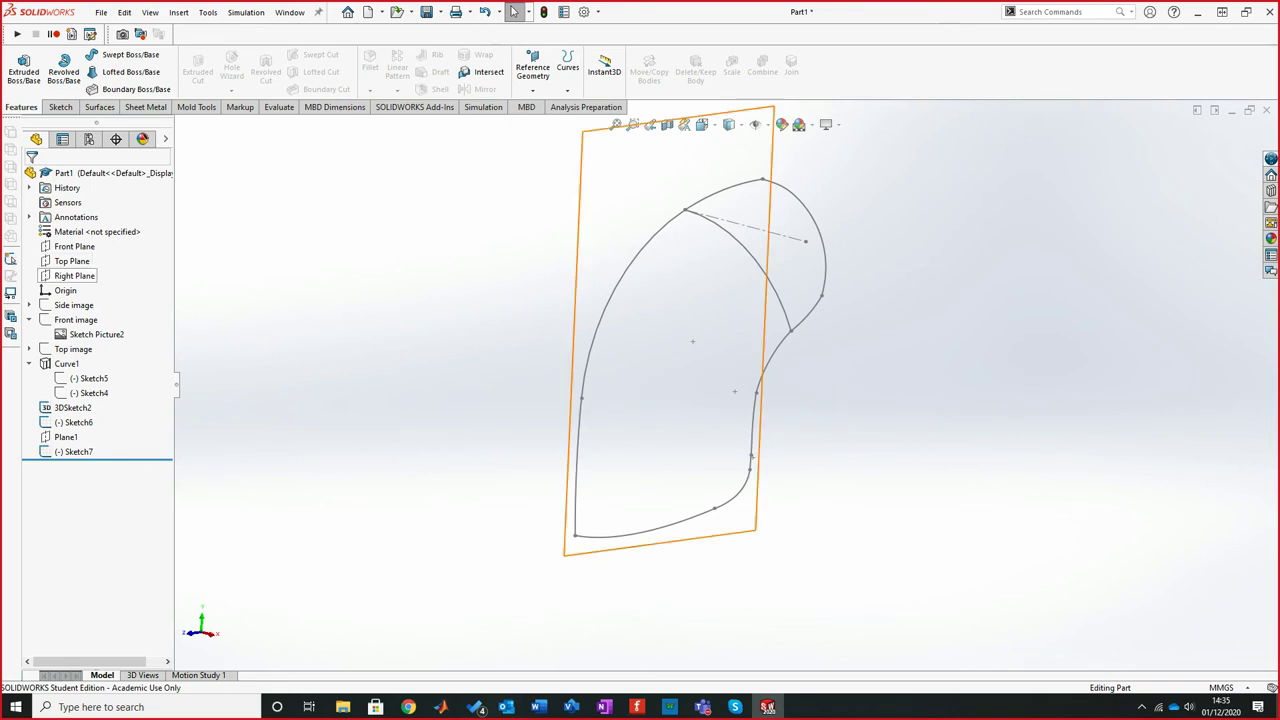
{"action": "left_click", "coordinate": [74, 275]}
{"action": "left_click", "coordinate": [72, 261]}
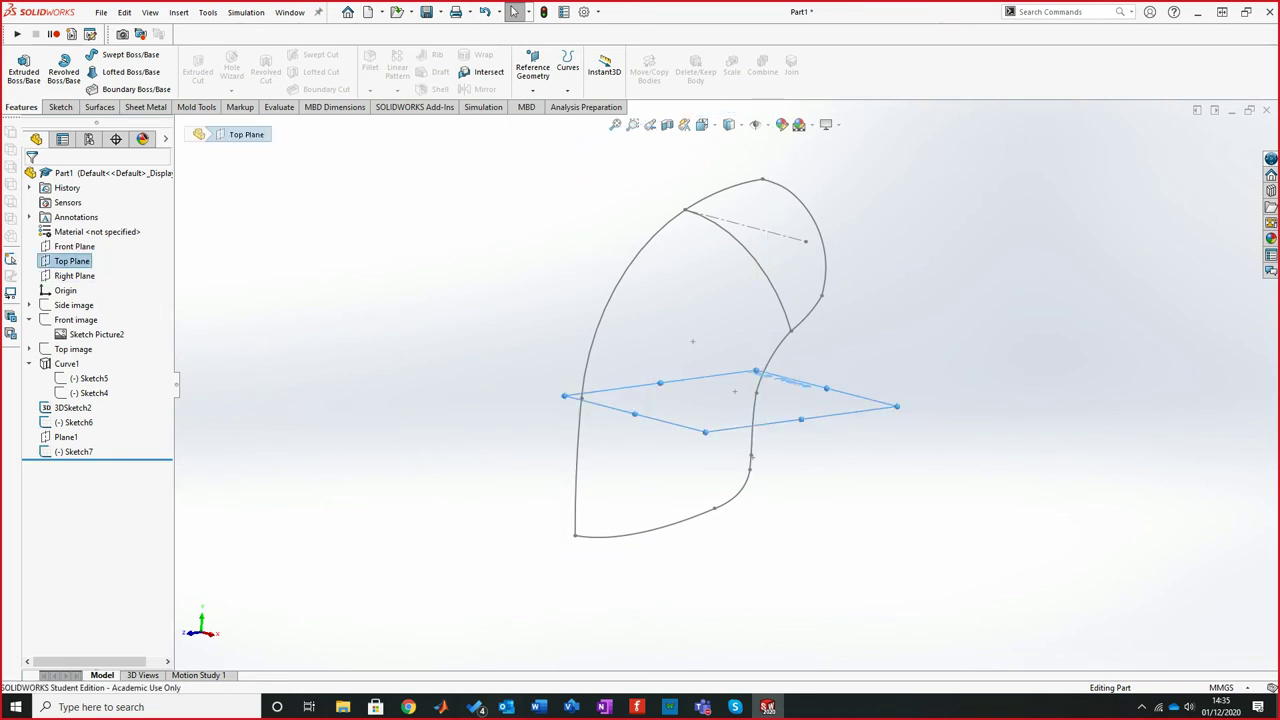
{"action": "left_click", "coordinate": [533, 68]}
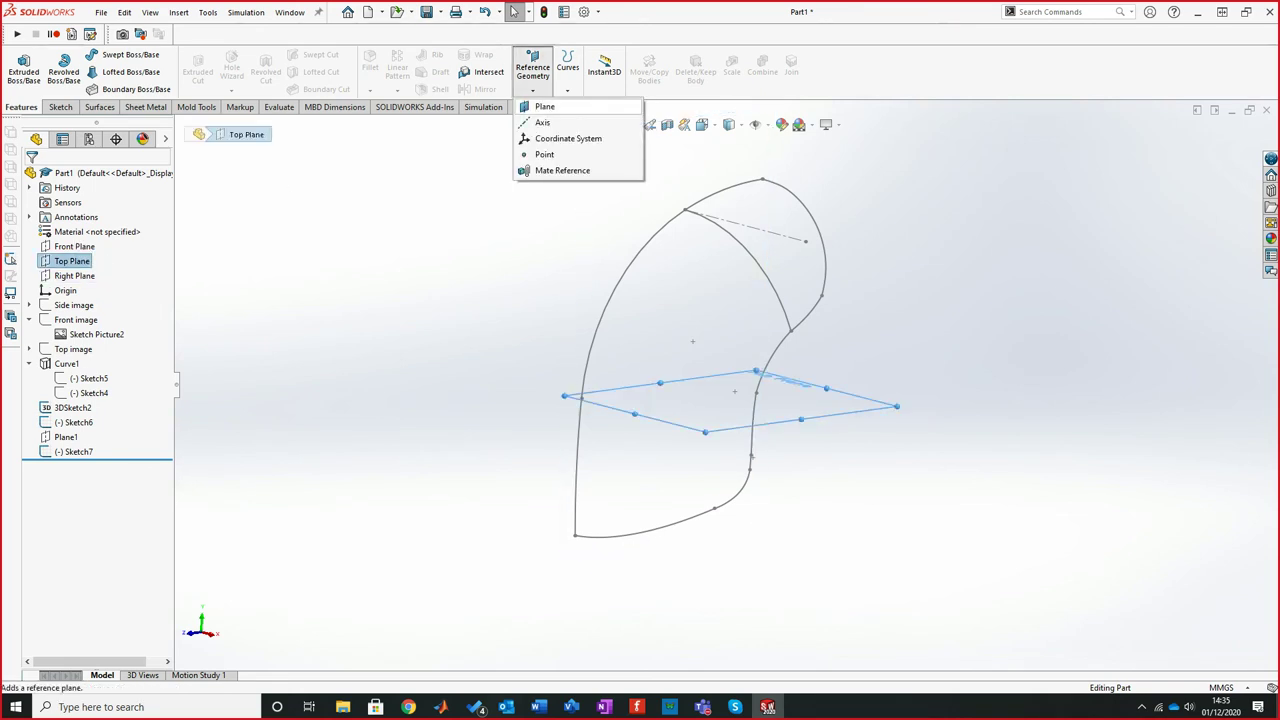
{"action": "left_click", "coordinate": [548, 107]}
{"action": "mouse_move", "coordinate": [640, 340]}
{"action": "middle_mouse_down"}
{"action": "mouse_move", "coordinate": [722, 372]}
{"action": "mouse_move", "coordinate": [736, 362]}
{"action": "mouse_move", "coordinate": [734, 378]}
{"action": "mouse_move", "coordinate": [769, 263]}
{"action": "mouse_move", "coordinate": [803, 235]}
{"action": "middle_mouse_up"}
{"action": "left_click", "coordinate": [729, 394]}
{"action": "scroll", "coordinate": [743, 344], "scroll_direction": "down", "scroll_amount": 4}
{"action": "left_click", "coordinate": [397, 441]}
{"action": "mouse_move", "coordinate": [765, 310]}
{"action": "middle_mouse_down"}
{"action": "mouse_move", "coordinate": [789, 263]}
{"action": "mouse_move", "coordinate": [925, 210]}
{"action": "middle_mouse_up"}
{"action": "left_click", "coordinate": [47, 180]}
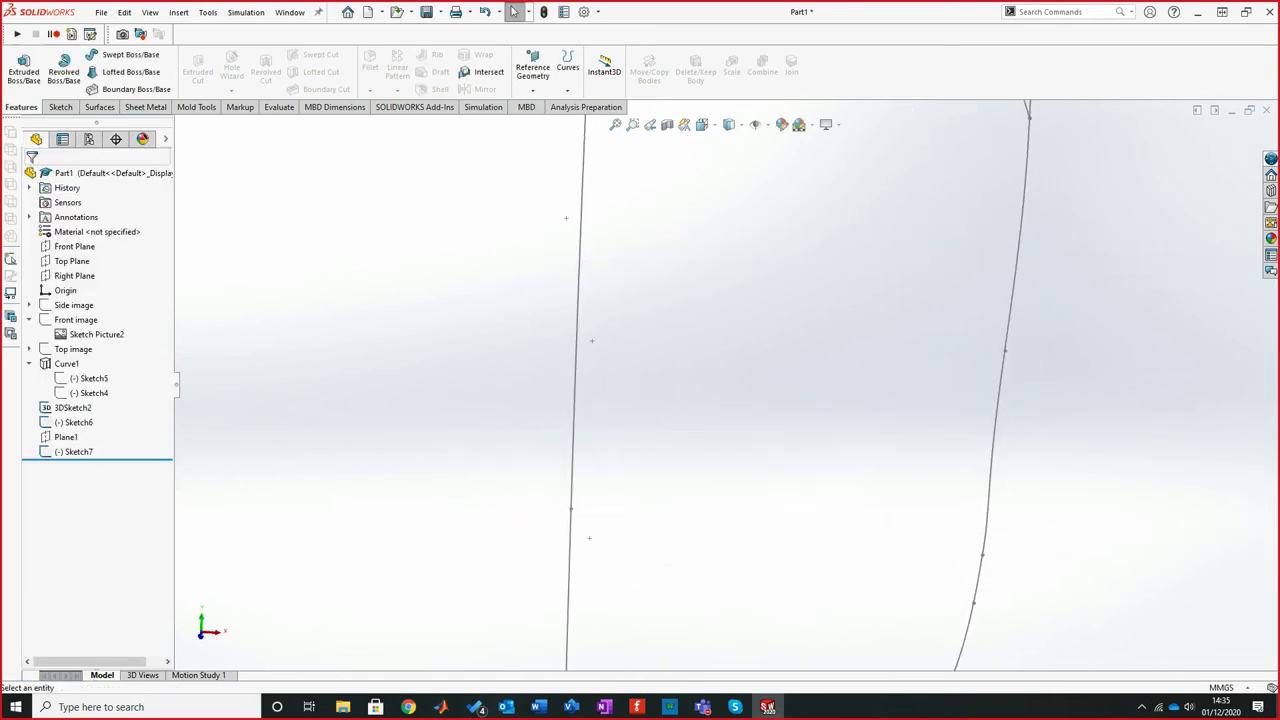
Start a new sketch on the Top Plane and view it squarely from above
{"action": "left_click", "coordinate": [72, 261]}
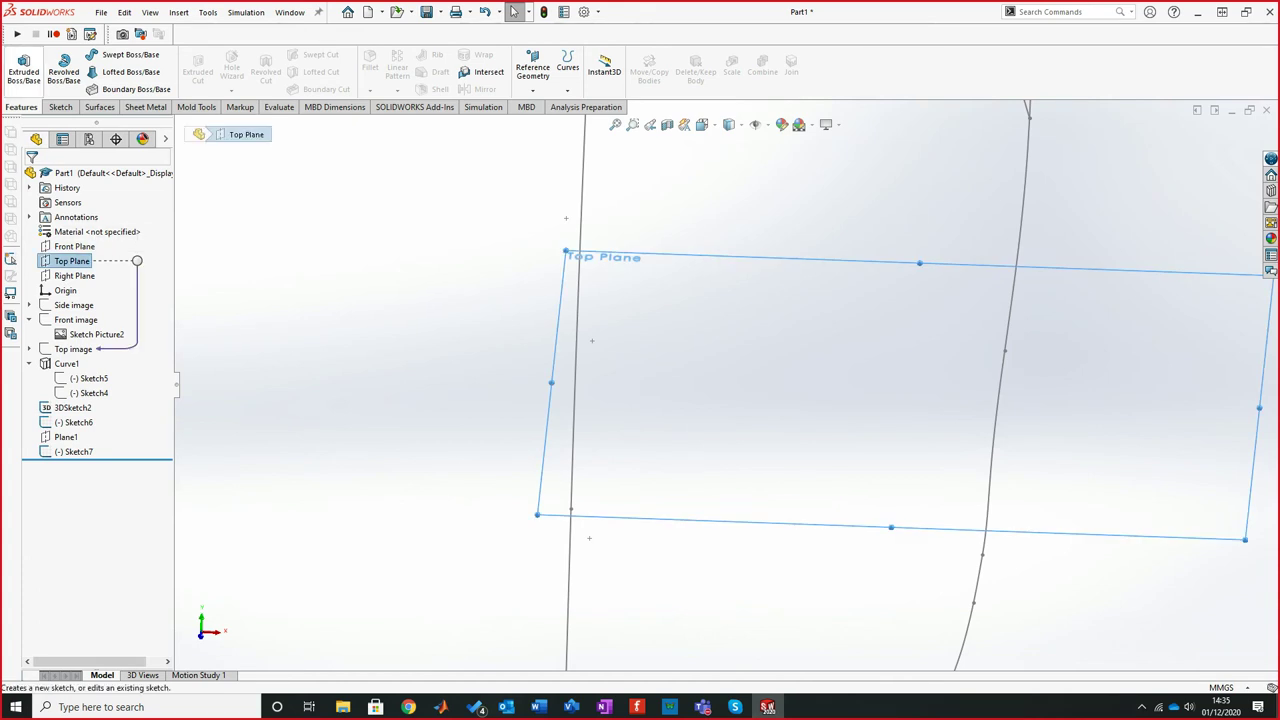
{"action": "left_click", "coordinate": [60, 107]}
{"action": "left_click", "coordinate": [18, 66]}
{"action": "mouse_move", "coordinate": [680, 340]}
{"action": "middle_mouse_down"}
{"action": "mouse_move", "coordinate": [960, 268]}
{"action": "mouse_move", "coordinate": [951, 226]}
{"action": "mouse_move", "coordinate": [759, 384]}
{"action": "middle_mouse_up"}
{"action": "scroll", "coordinate": [763, 383], "scroll_direction": "up", "scroll_amount": 3}
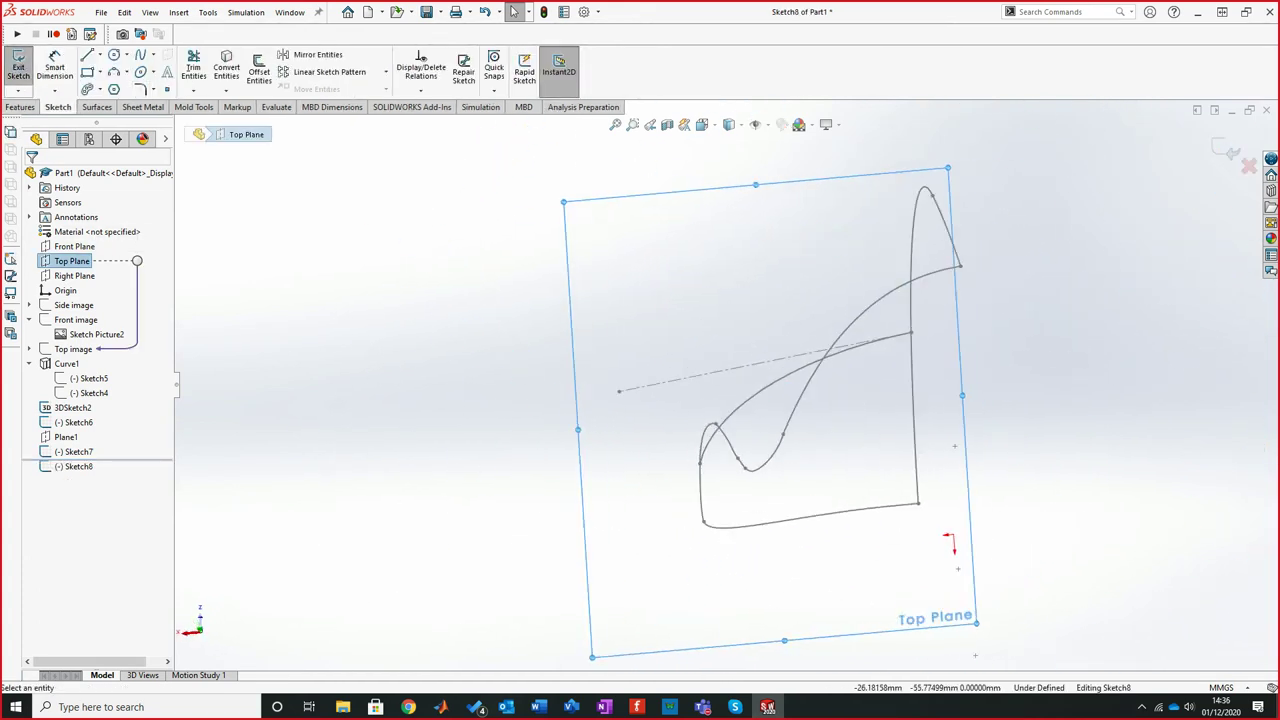
{"action": "key", "text": "ctrl+8"}
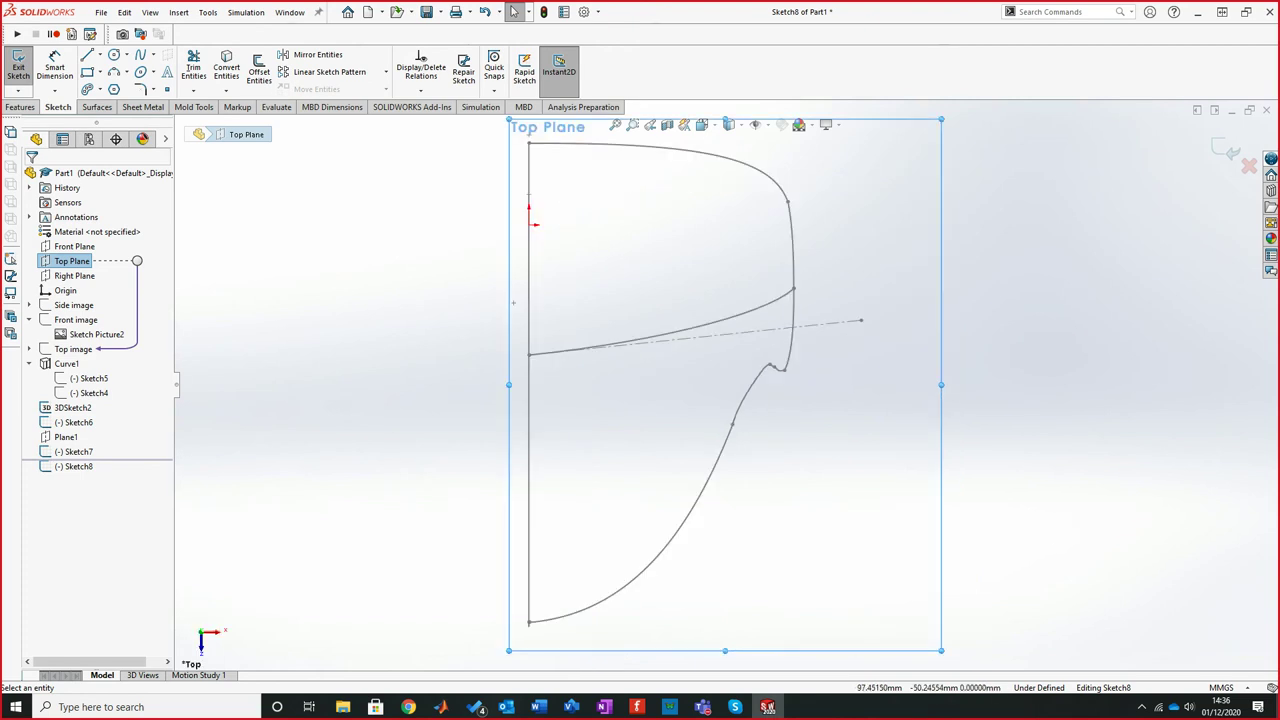
{"action": "mouse_move", "coordinate": [759, 395]}
{"action": "middle_mouse_down"}
{"action": "mouse_move", "coordinate": [748, 236]}
{"action": "mouse_move", "coordinate": [684, 126]}
{"action": "mouse_move", "coordinate": [778, 205]}
{"action": "mouse_move", "coordinate": [759, 345]}
{"action": "middle_mouse_up"}
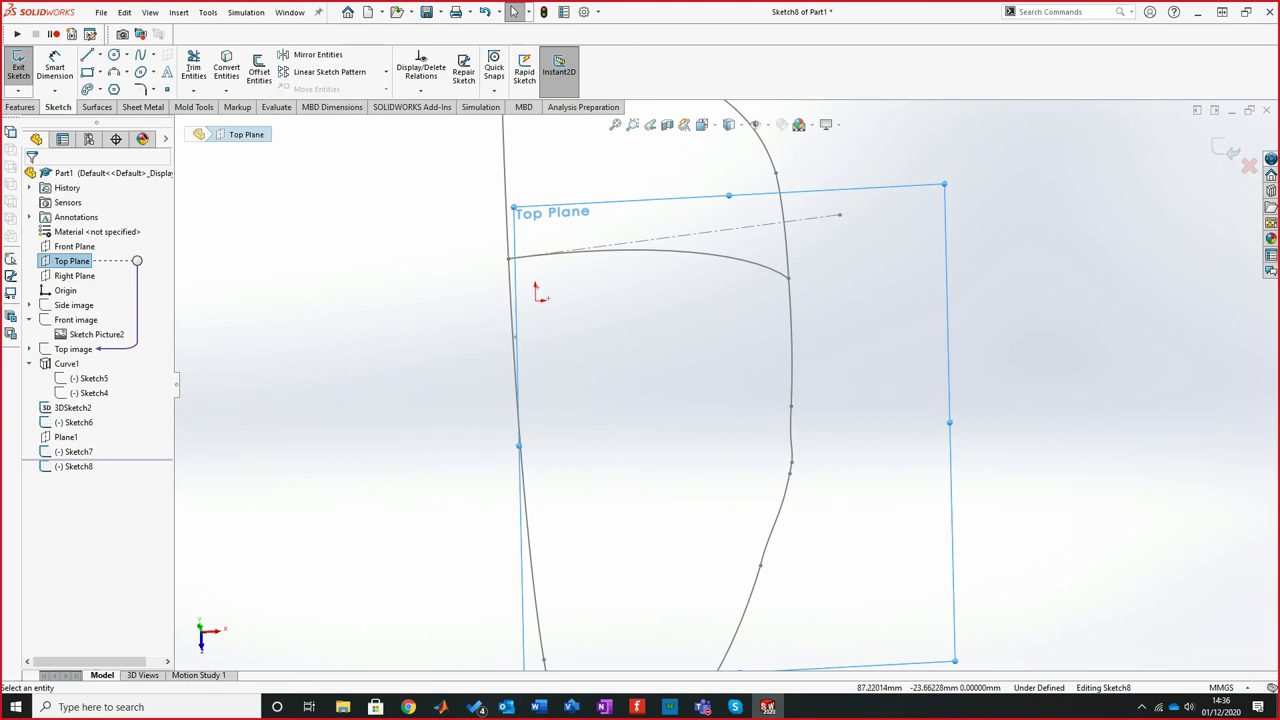
{"action": "key", "text": "ctrl+8"}
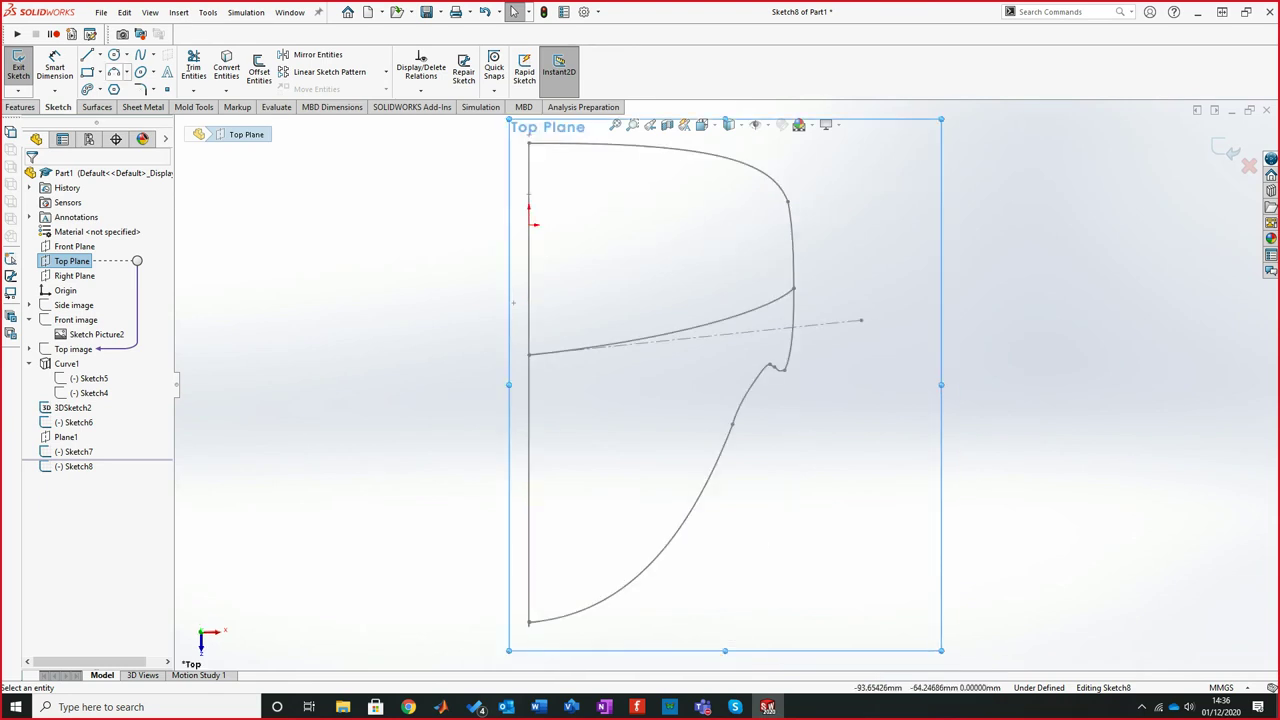
{"action": "left_click", "coordinate": [114, 89]}
{"action": "left_click", "coordinate": [485, 619]}
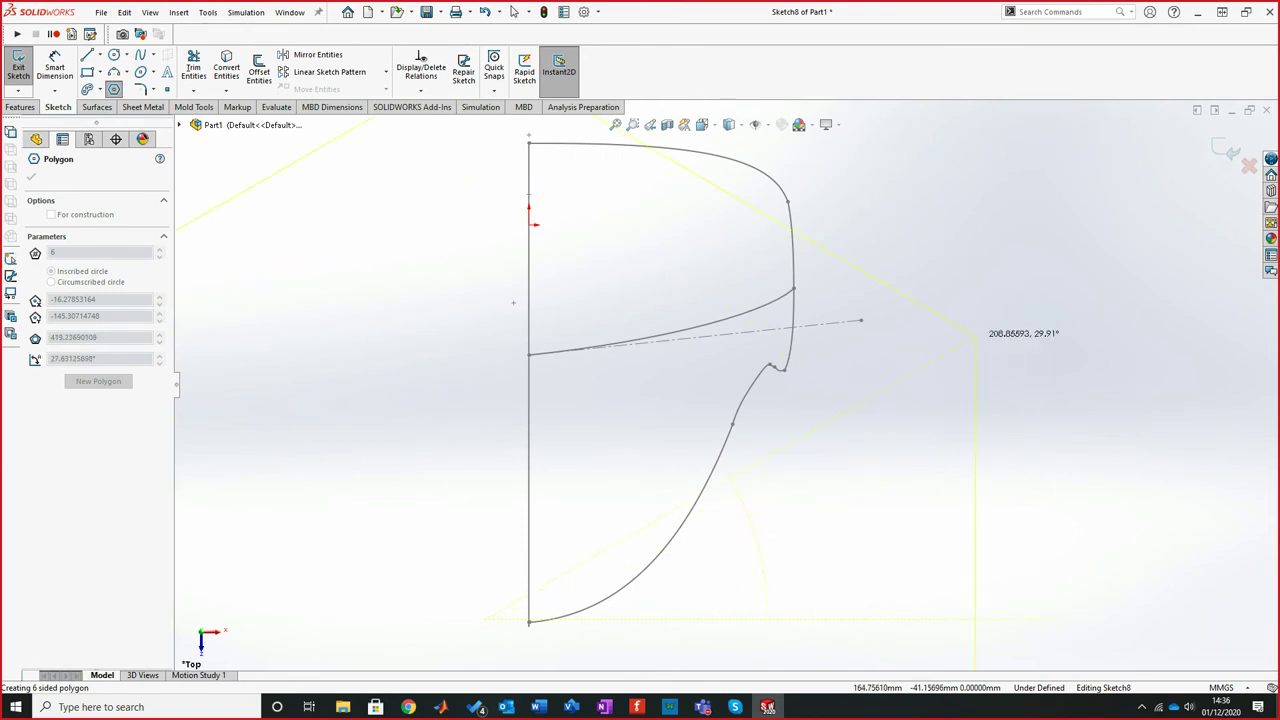
{"action": "left_click", "coordinate": [513, 11]}
Sketch a three-point arc across the front of the visor, from beside the centre profile to beyond the side profile
{"action": "left_click", "coordinate": [114, 72]}
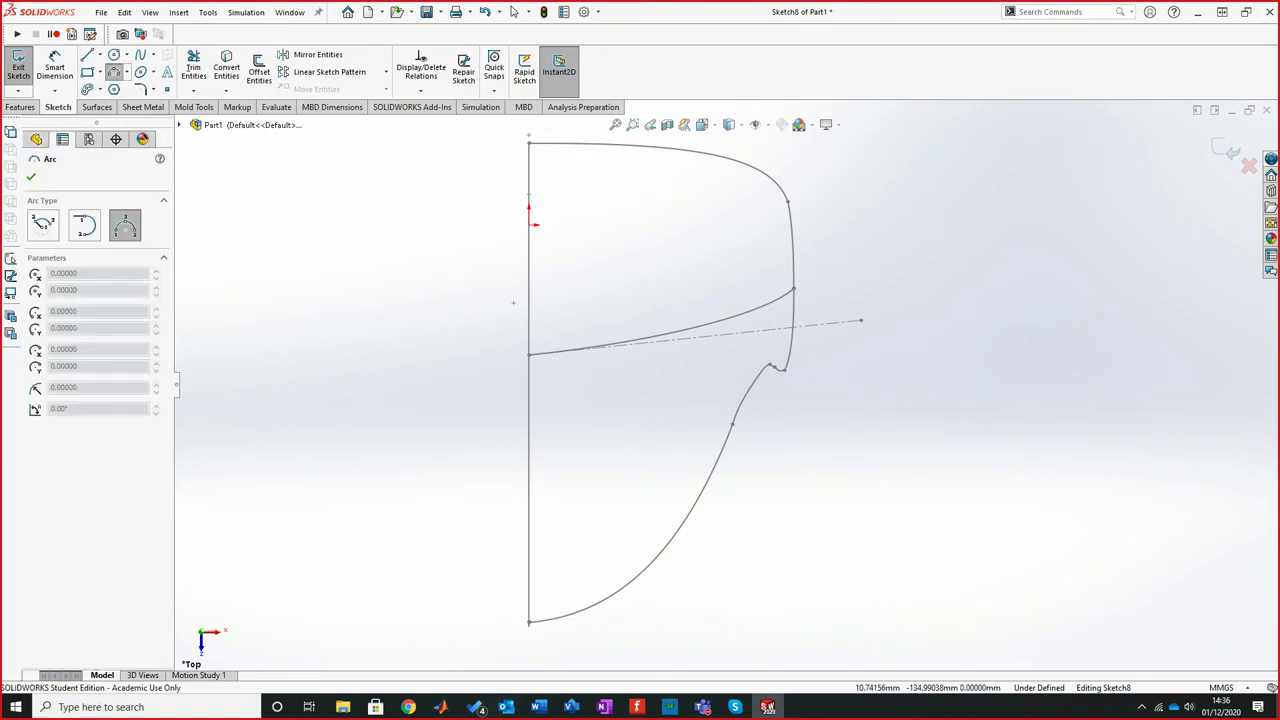
{"action": "left_click", "coordinate": [474, 617]}
{"action": "left_click", "coordinate": [918, 422]}
{"action": "left_click", "coordinate": [723, 582]}
{"action": "scroll", "coordinate": [724, 522], "scroll_direction": "up", "scroll_amount": 2}
{"action": "middle_click_drag", "start_coordinate": [754, 599], "coordinate": [738, 491]}
{"action": "key", "text": "Escape"}
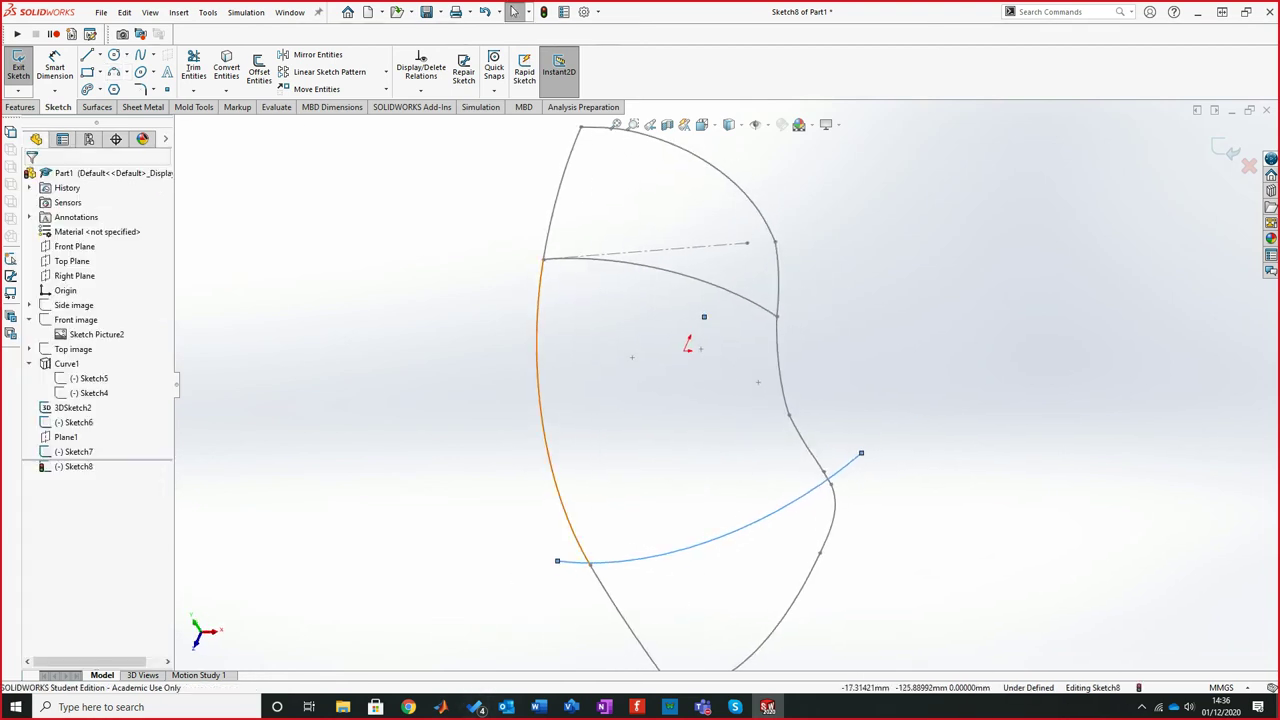
Attach the arc's inner endpoint to the centre profile curve with a Pierce relation
{"action": "left_click", "coordinate": [566, 509], "text": "ctrl"}
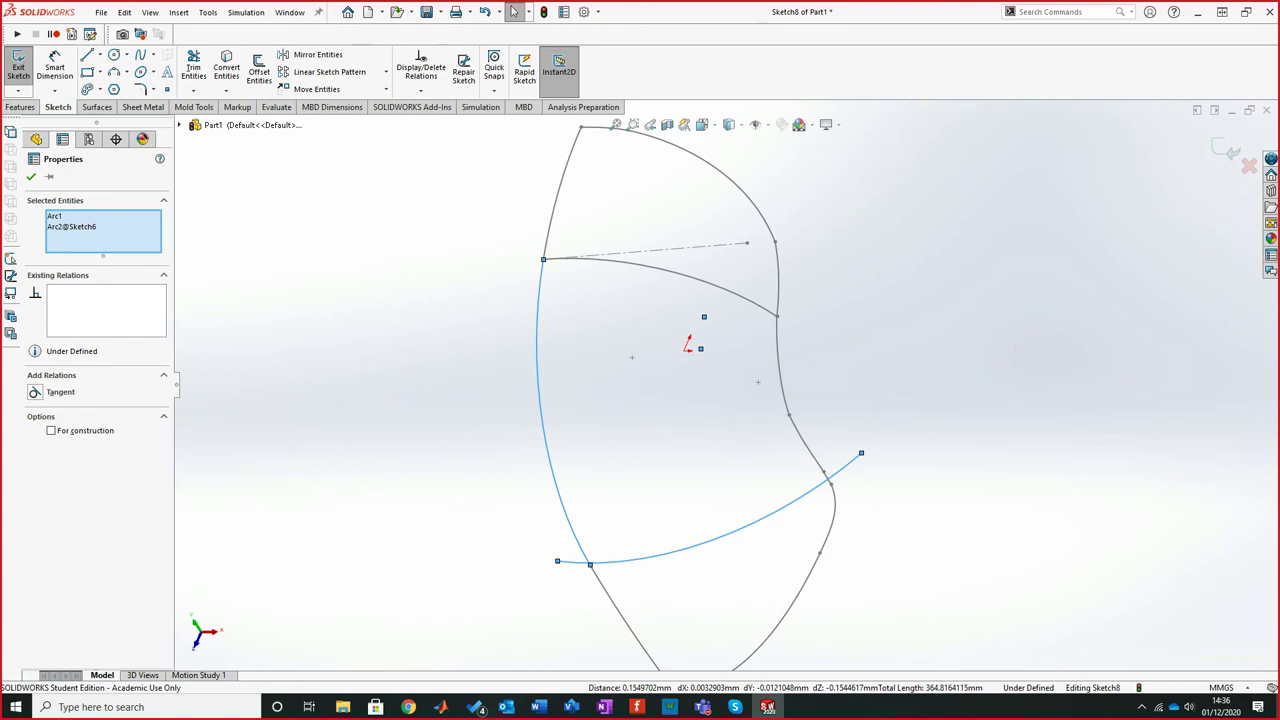
{"action": "key", "text": "Escape"}
{"action": "left_click", "coordinate": [557, 561]}
{"action": "left_click", "coordinate": [569, 518], "text": "ctrl"}
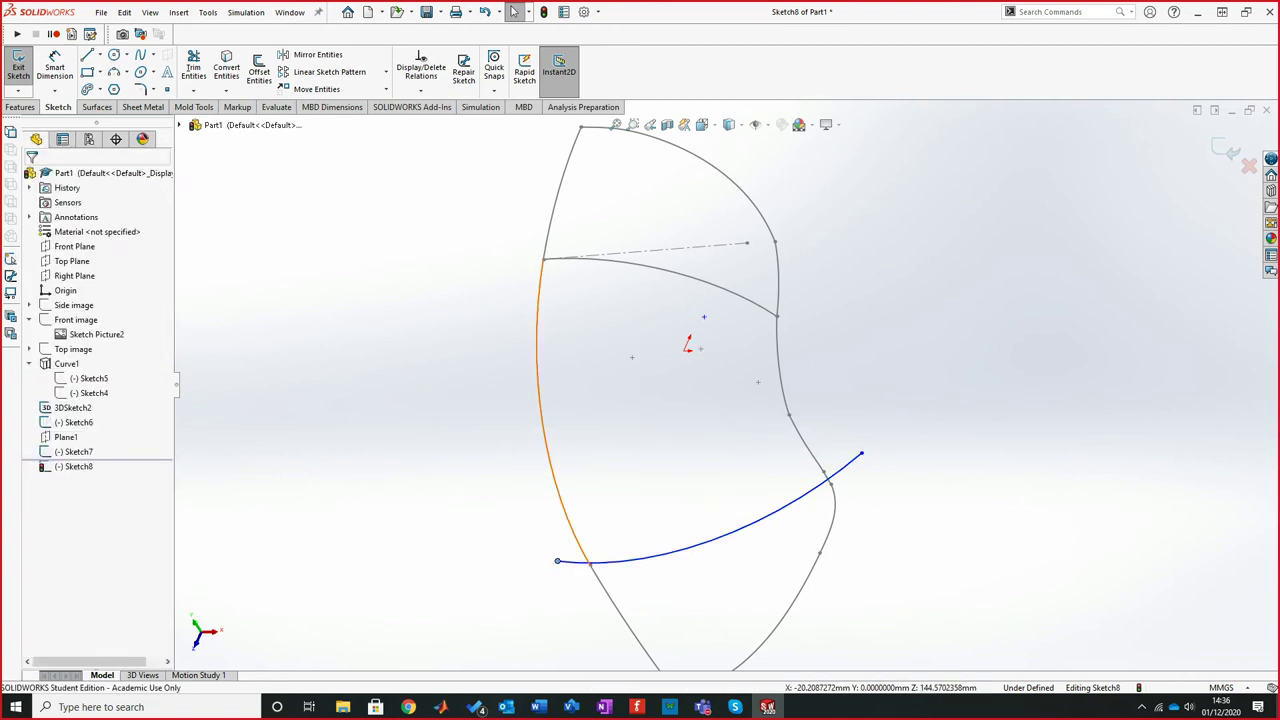
{"action": "left_click", "coordinate": [56, 424]}
{"action": "key", "text": "Escape"}
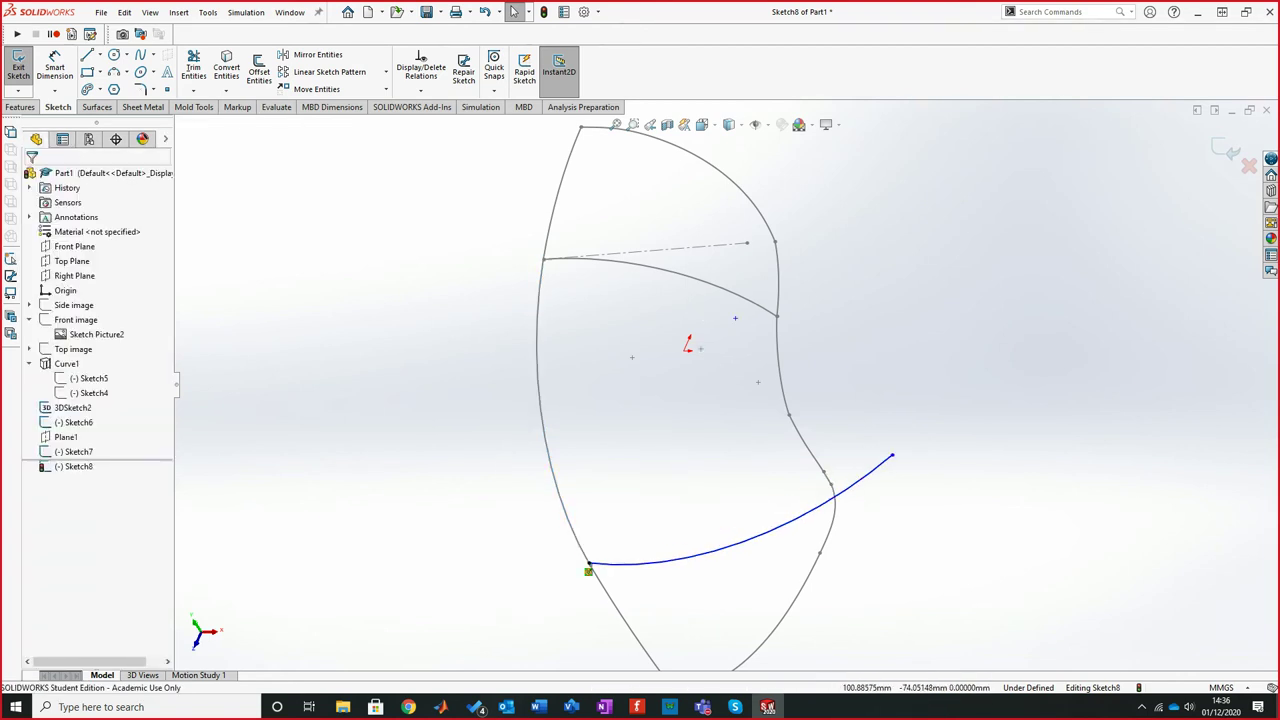
Attach the arc's outer endpoint to the side profile spline of 3DSketch2 with a Pierce relation
{"action": "left_click", "coordinate": [892, 455]}
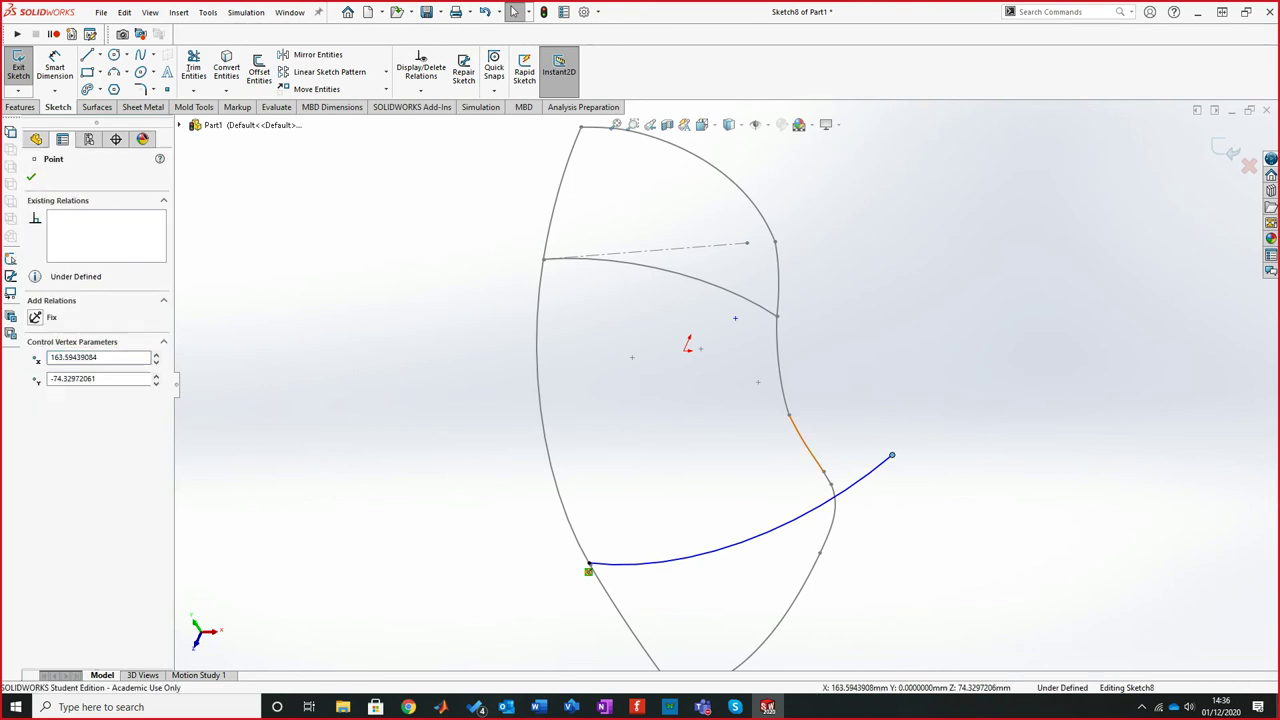
{"action": "left_click", "coordinate": [808, 448], "text": "ctrl"}
{"action": "left_click", "coordinate": [56, 407]}
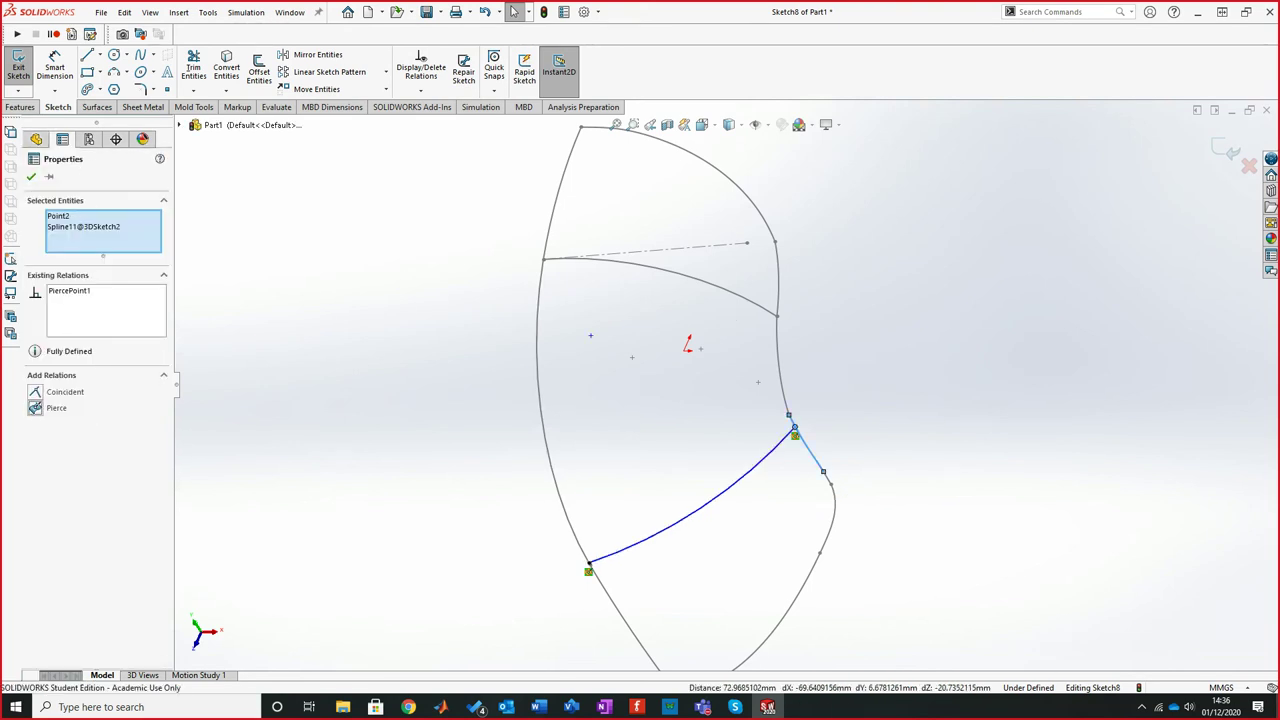
{"action": "key", "text": "Escape"}
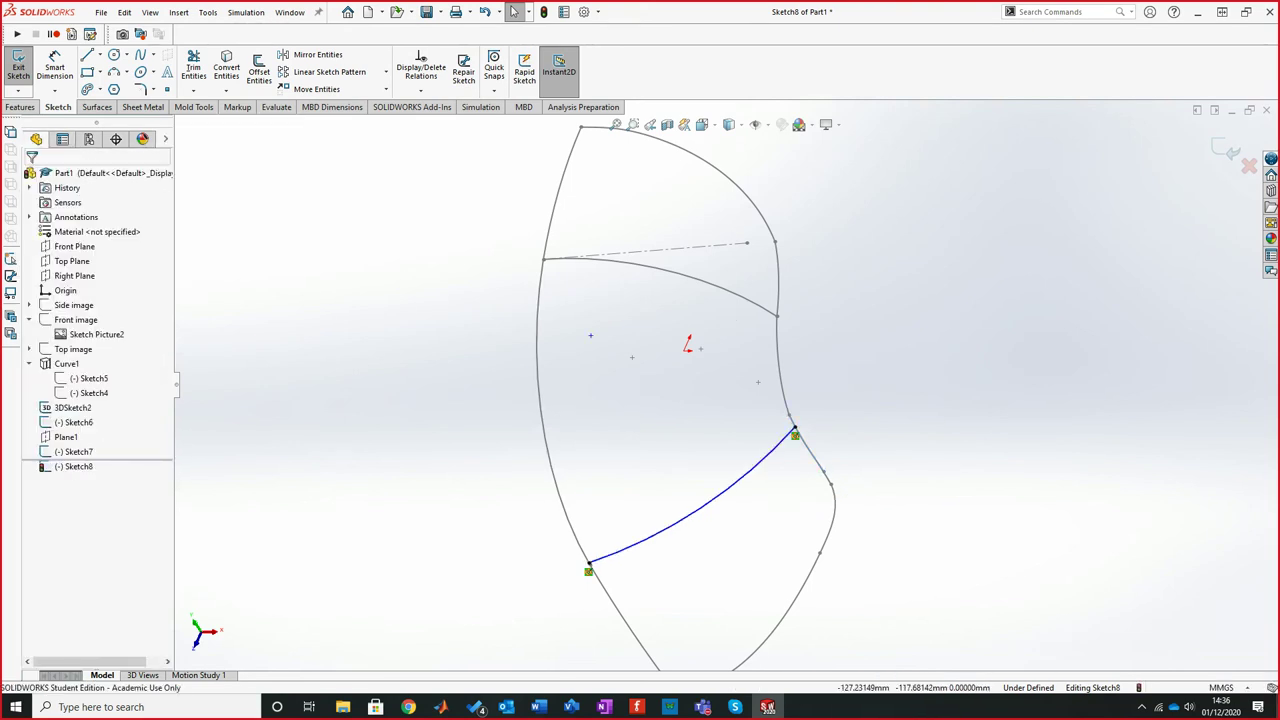
Draw a horizontal construction centreline outward from the arc's endpoint on the centre profile
{"action": "key", "text": "ctrl+8"}
{"action": "scroll", "coordinate": [615, 568], "scroll_direction": "down", "scroll_amount": 6}
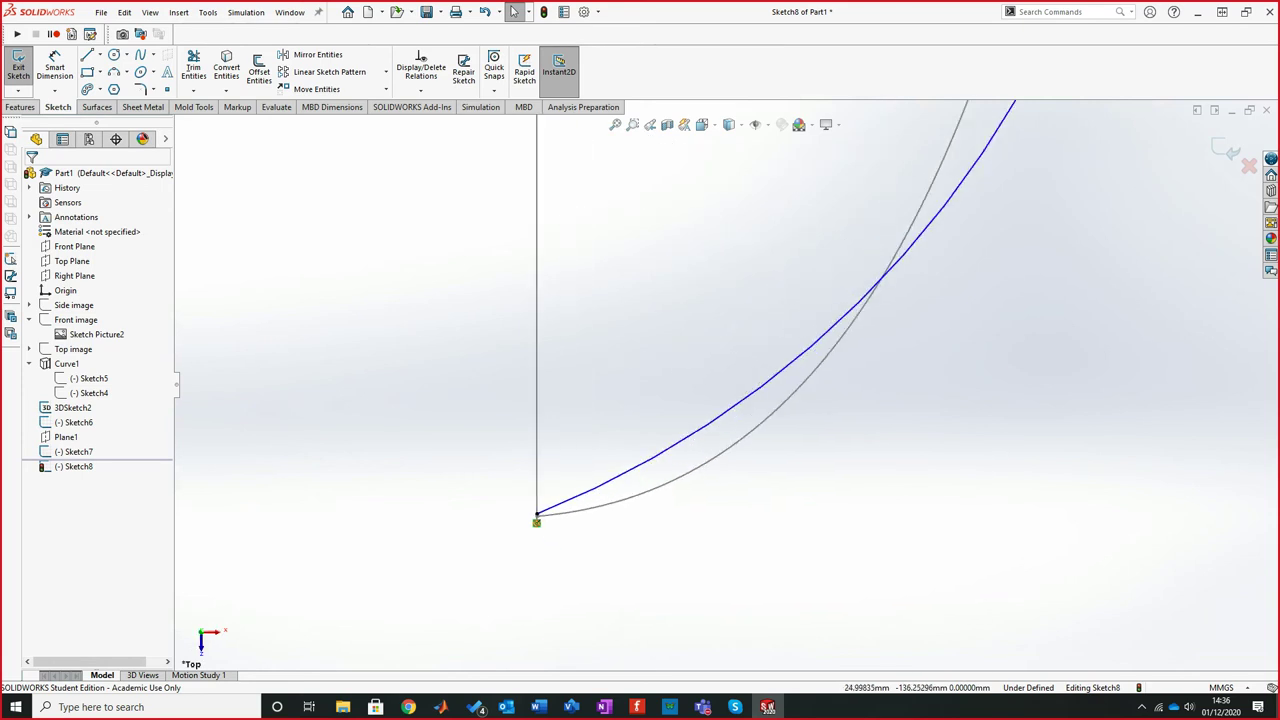
{"action": "left_click", "coordinate": [99, 55]}
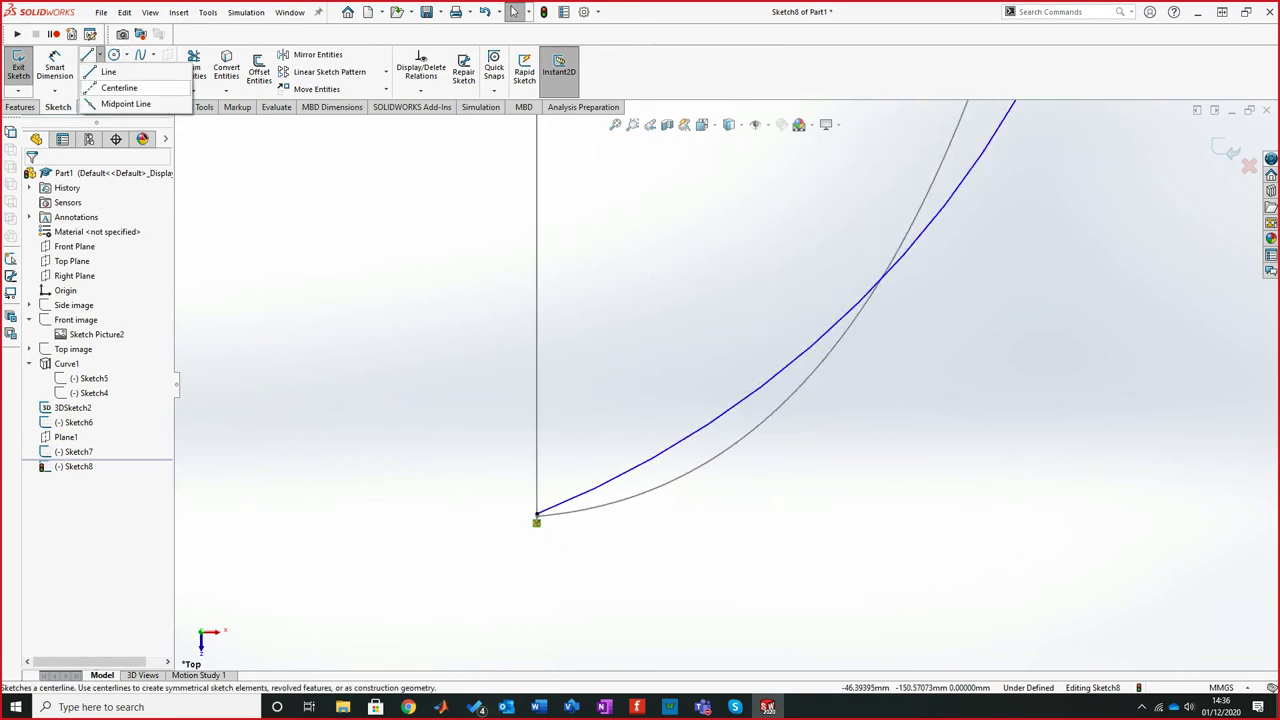
{"action": "left_click", "coordinate": [120, 86]}
{"action": "scroll", "coordinate": [557, 527], "scroll_direction": "down", "scroll_amount": 3}
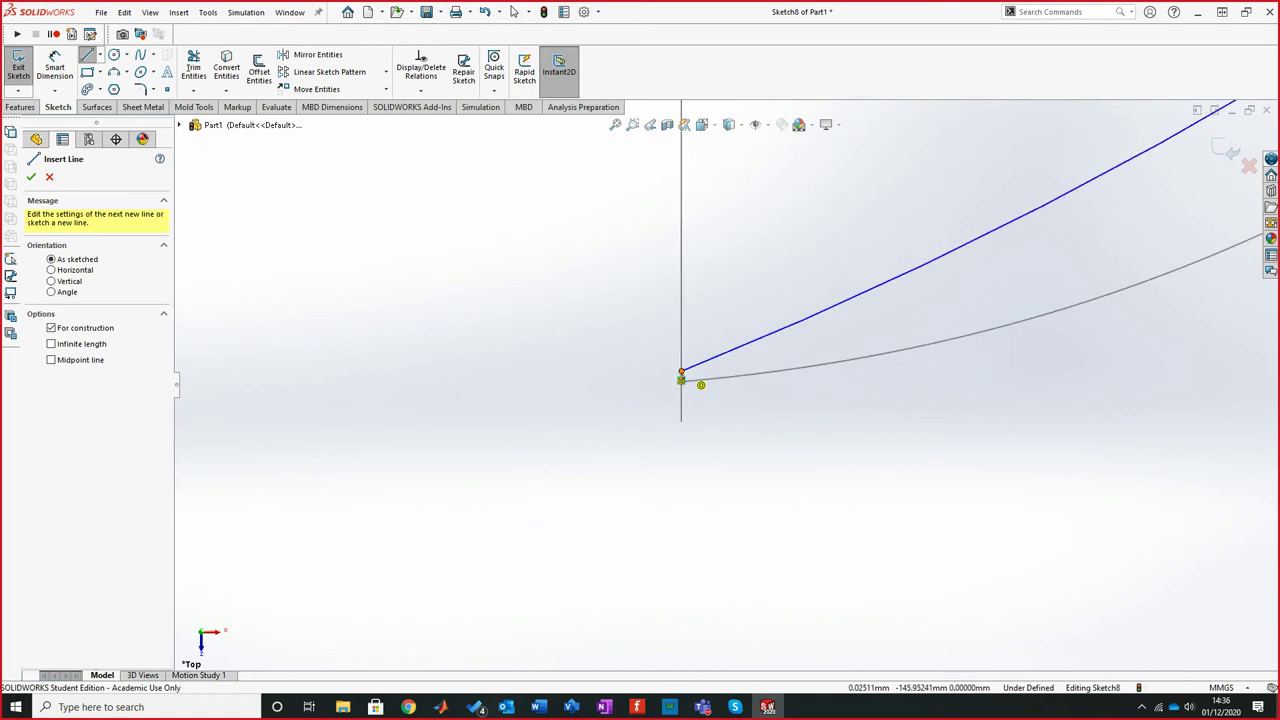
{"action": "left_click", "coordinate": [682, 373]}
{"action": "scroll", "coordinate": [760, 410], "scroll_direction": "up", "scroll_amount": 3}
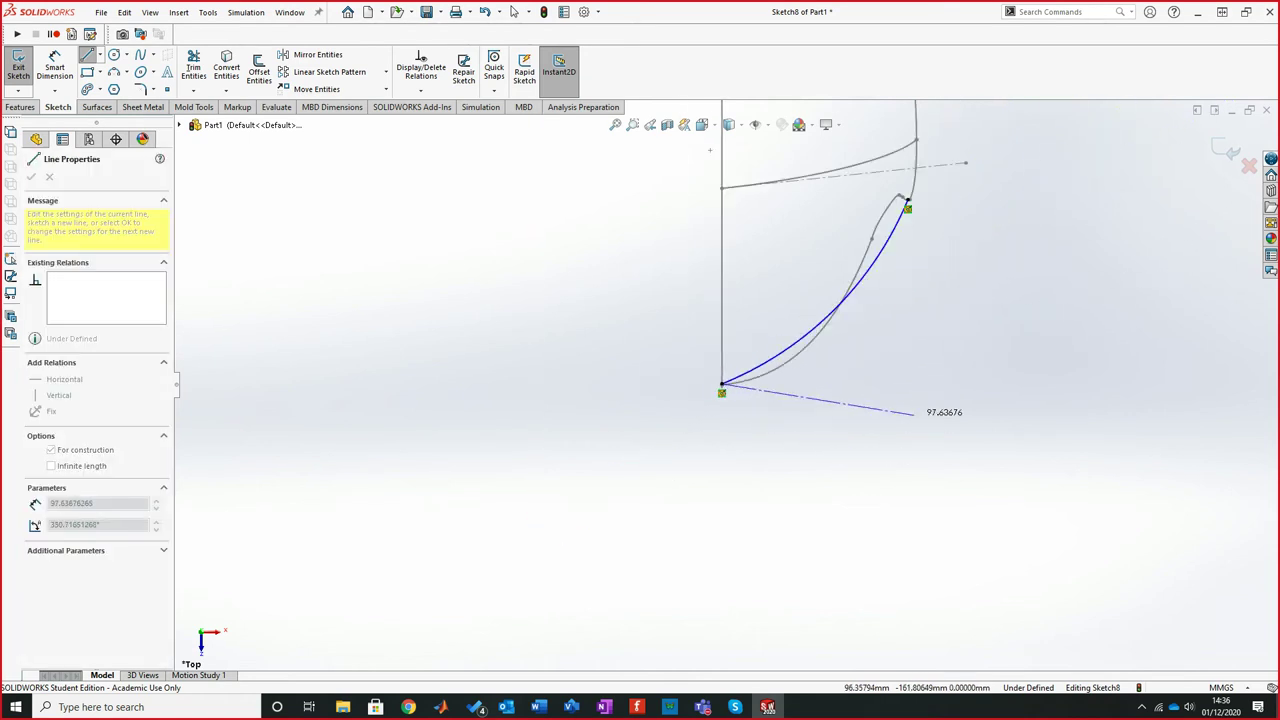
{"action": "left_click", "coordinate": [930, 383]}
{"action": "right_click", "coordinate": [1053, 341]}
{"action": "left_click", "coordinate": [1080, 341]}
Make the arc tangent to the horizontal centreline, check its shape against the other profiles, and exit the sketch
{"action": "scroll", "coordinate": [813, 367], "scroll_direction": "down", "scroll_amount": 5}
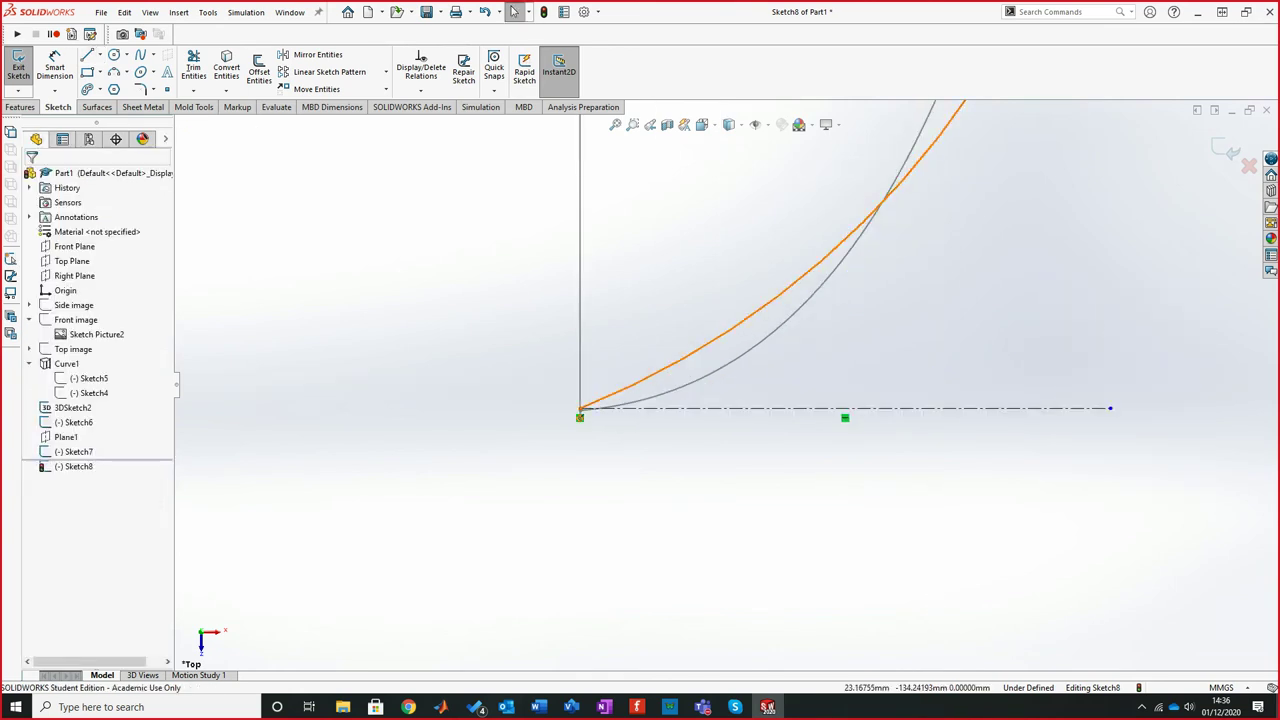
{"action": "mouse_move", "coordinate": [698, 350]}
{"action": "left_mouse_down"}
{"action": "mouse_move", "coordinate": [710, 387]}
{"action": "mouse_move", "coordinate": [702, 364]}
{"action": "left_mouse_up"}
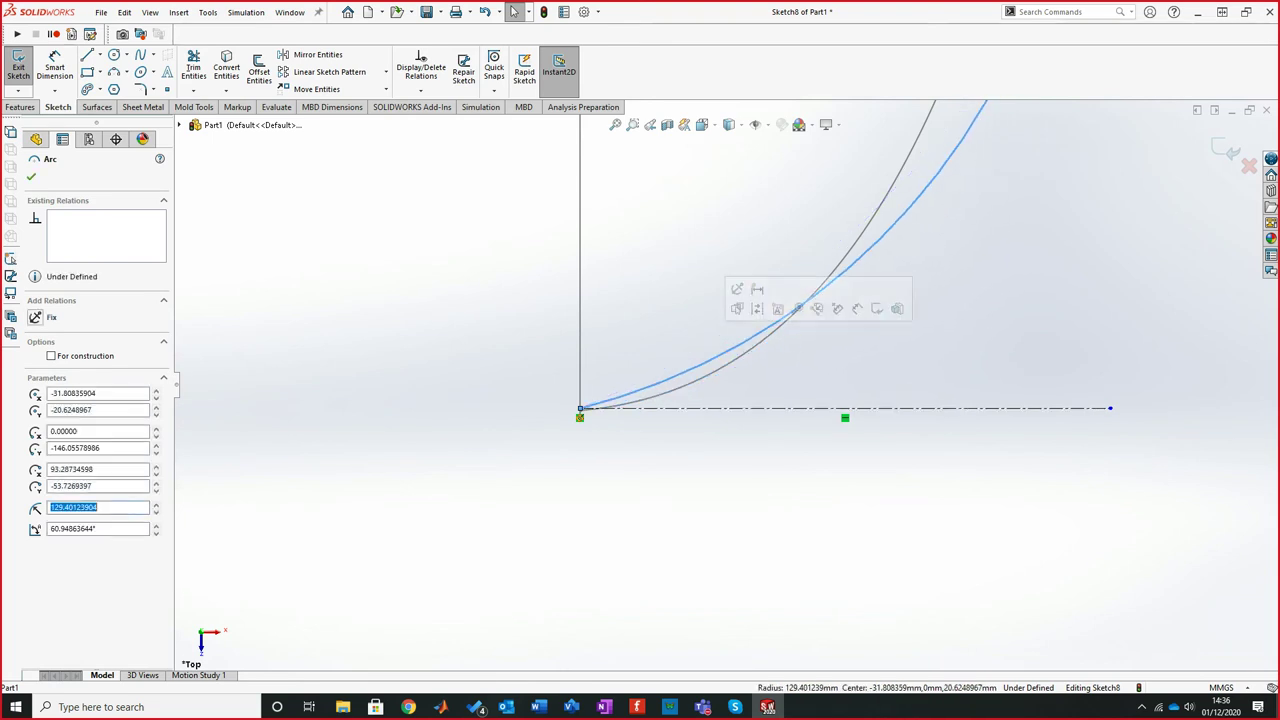
{"action": "left_click", "coordinate": [708, 408], "text": "ctrl"}
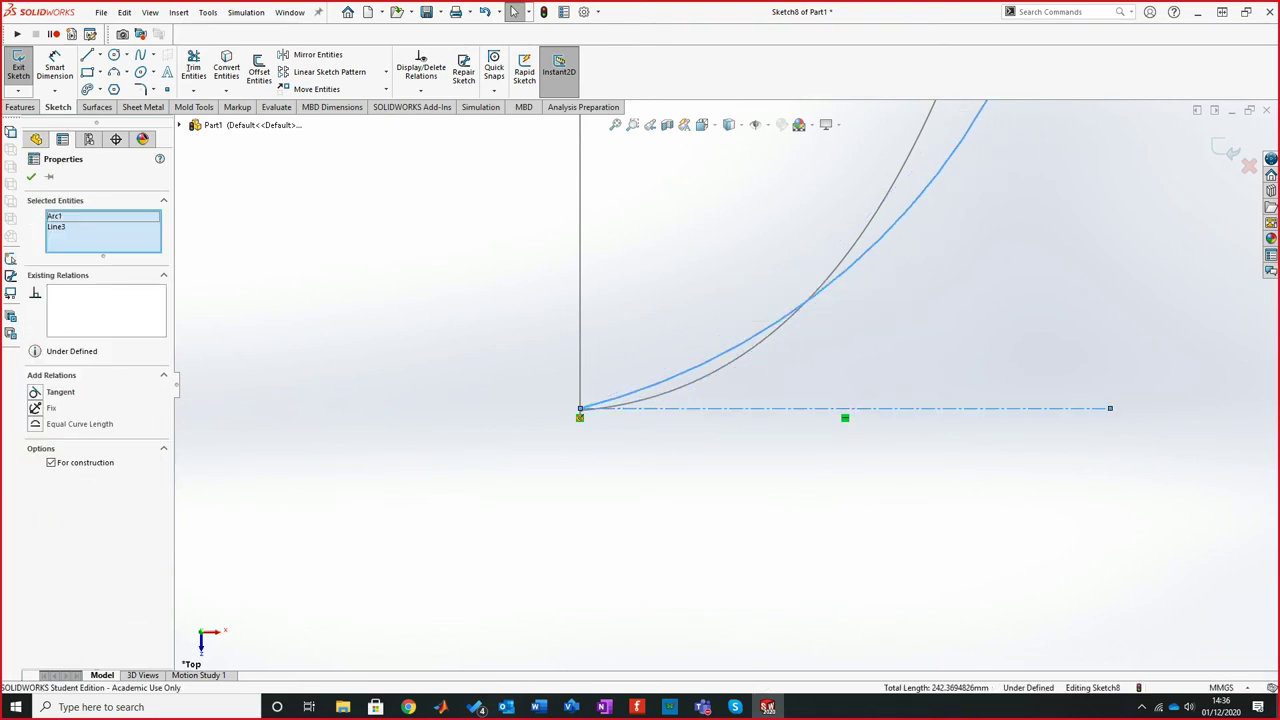
{"action": "left_click", "coordinate": [36, 392]}
{"action": "scroll", "coordinate": [727, 384], "scroll_direction": "up", "scroll_amount": 7}
{"action": "scroll", "coordinate": [850, 256], "scroll_direction": "down", "scroll_amount": 6}
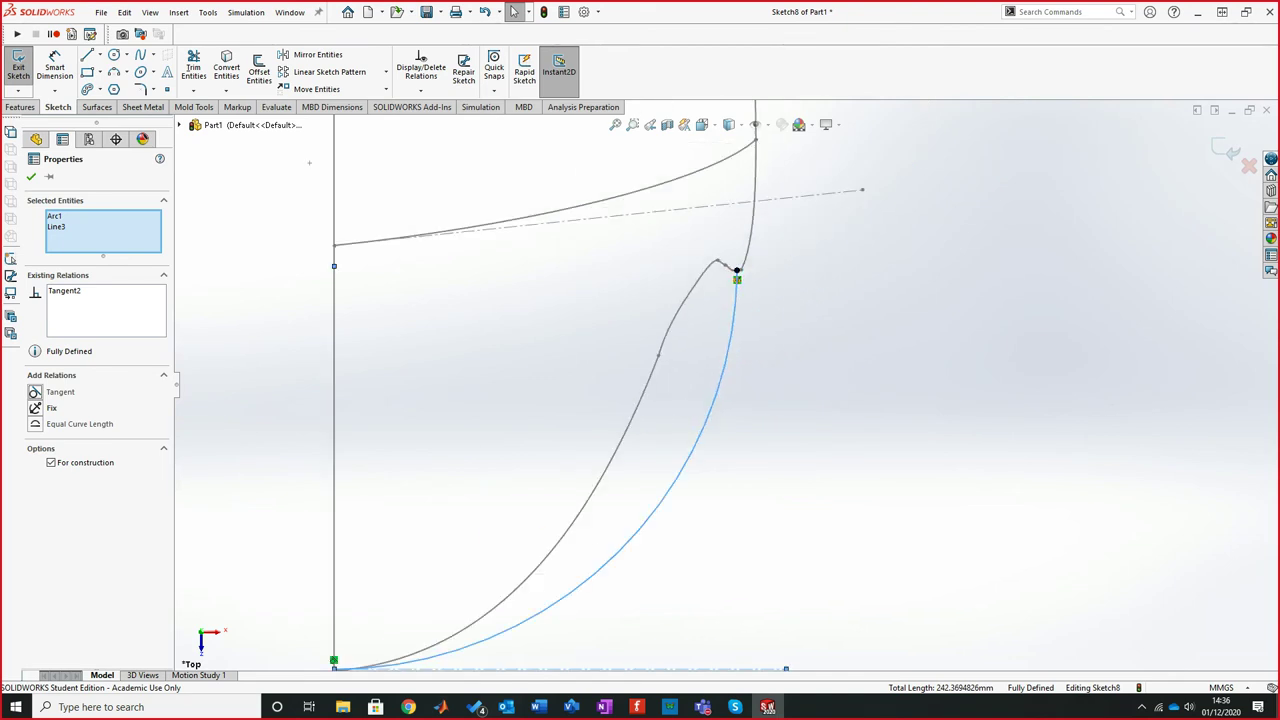
{"action": "scroll", "coordinate": [720, 426], "scroll_direction": "up", "scroll_amount": 6}
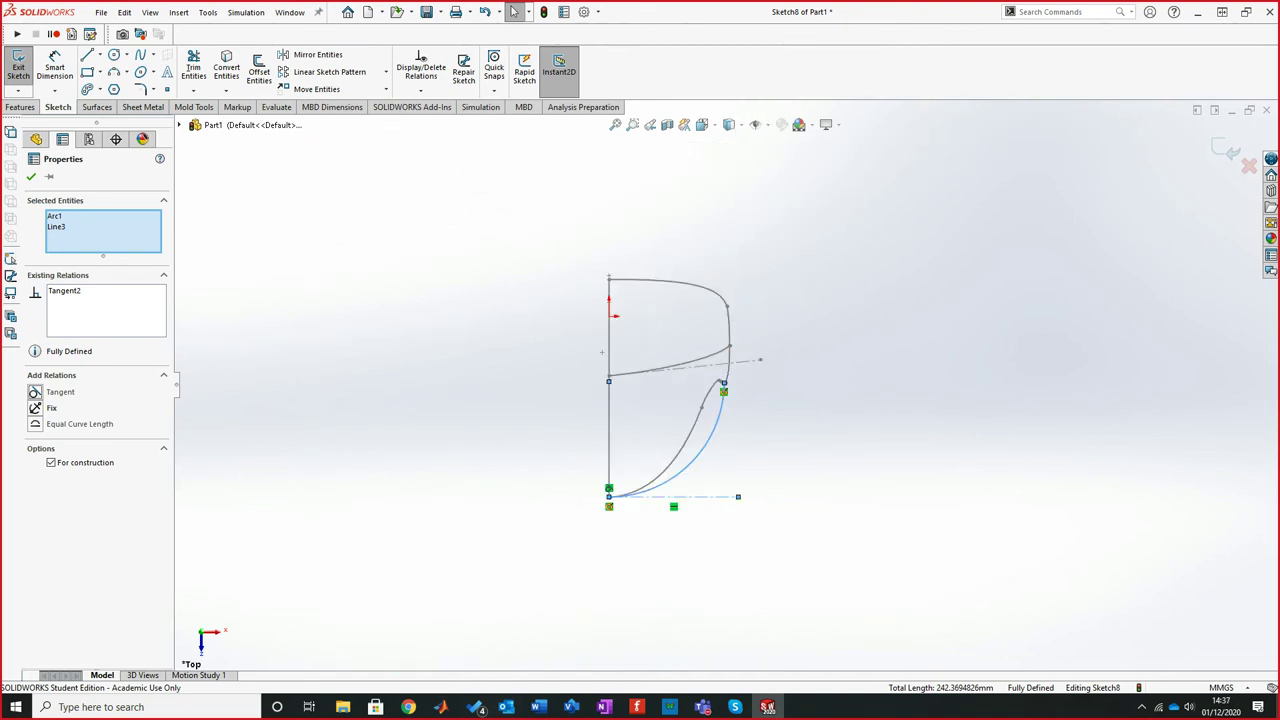
{"action": "middle_click_drag", "start_coordinate": [700, 395], "coordinate": [698, 449]}
{"action": "mouse_move", "coordinate": [699, 449]}
{"action": "middle_mouse_down"}
{"action": "mouse_move", "coordinate": [690, 454]}
{"action": "mouse_move", "coordinate": [737, 449]}
{"action": "mouse_move", "coordinate": [680, 434]}
{"action": "mouse_move", "coordinate": [648, 520]}
{"action": "mouse_move", "coordinate": [680, 477]}
{"action": "middle_mouse_up"}
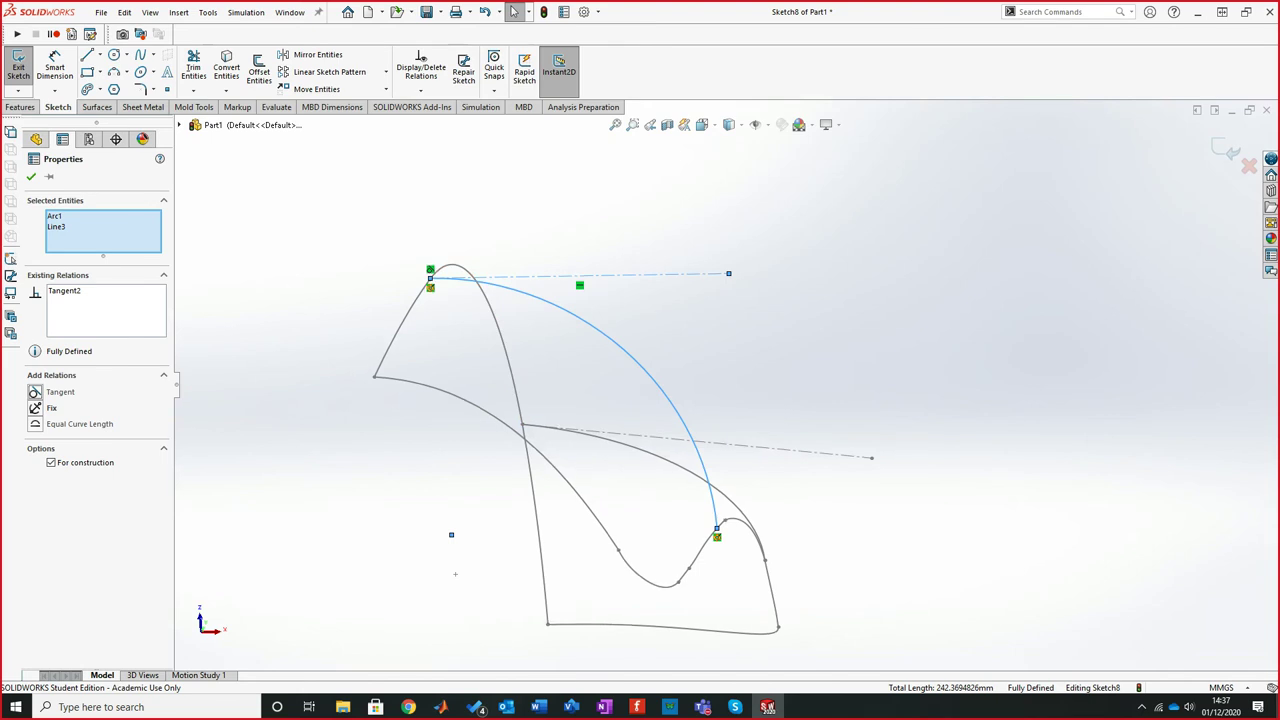
{"action": "mouse_move", "coordinate": [660, 479]}
{"action": "middle_mouse_down"}
{"action": "mouse_move", "coordinate": [687, 466]}
{"action": "mouse_move", "coordinate": [648, 432]}
{"action": "mouse_move", "coordinate": [705, 375]}
{"action": "middle_mouse_up"}
{"action": "left_click", "coordinate": [1226, 149]}
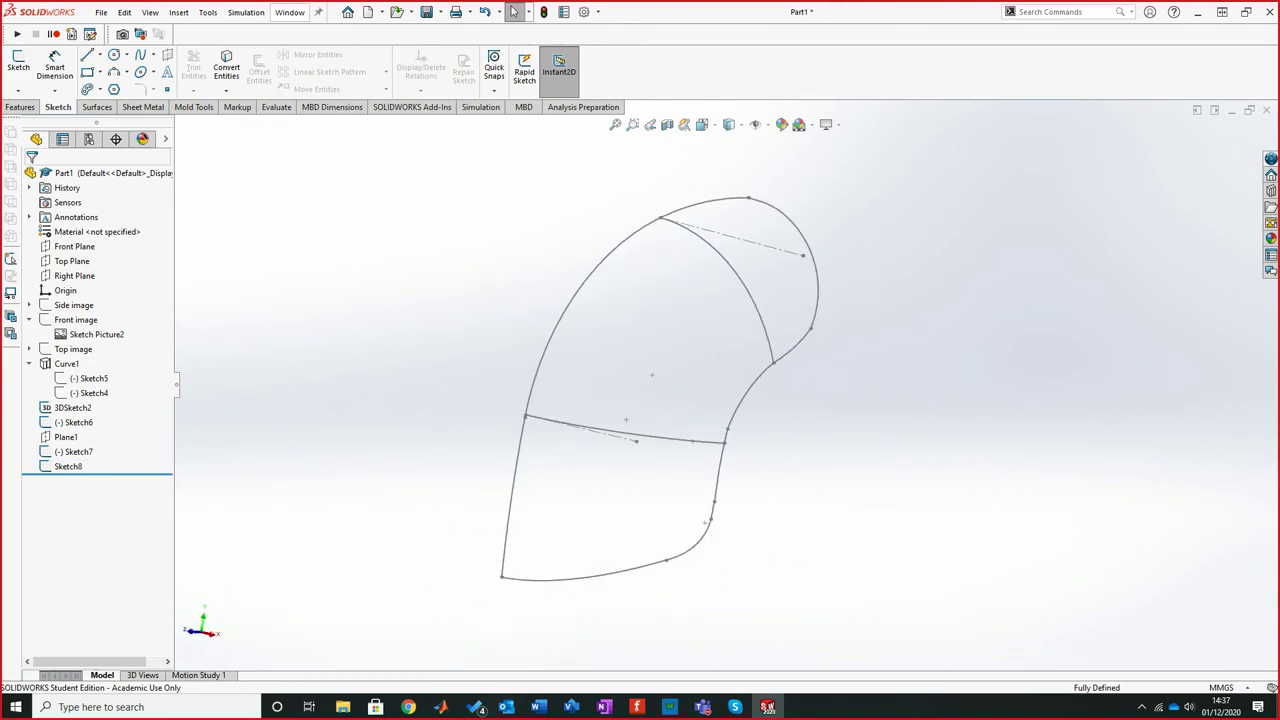
Start a Boundary Surface and add the visor's lower edge chain as the first Direction 1 curve
{"action": "left_click", "coordinate": [97, 107]}
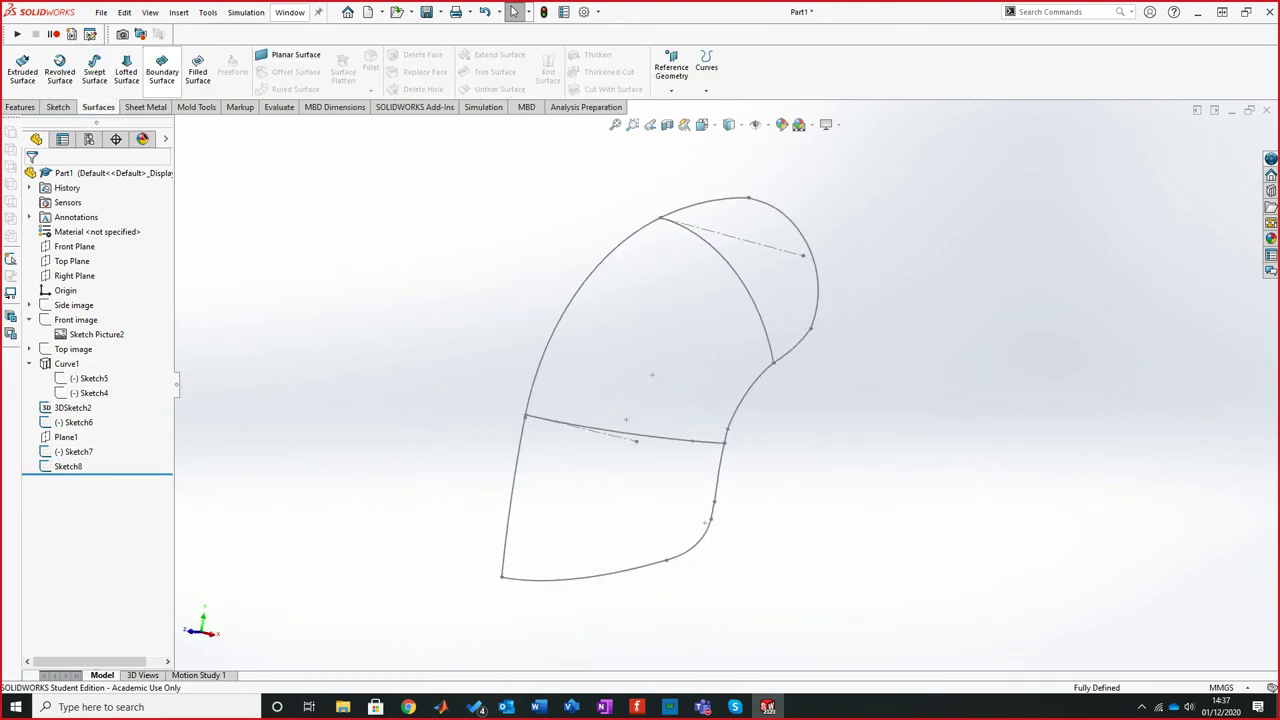
{"action": "left_click", "coordinate": [162, 72]}
{"action": "right_click", "coordinate": [420, 169]}
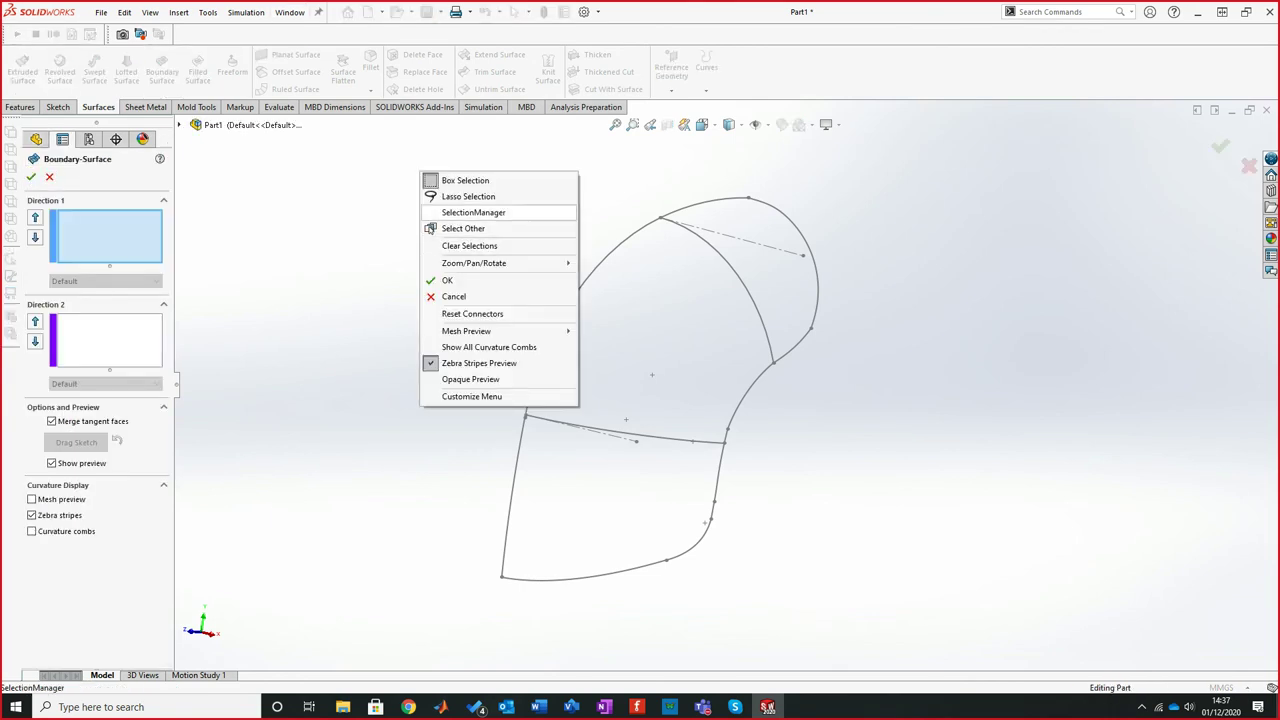
{"action": "left_click", "coordinate": [470, 212]}
{"action": "left_click", "coordinate": [585, 577]}
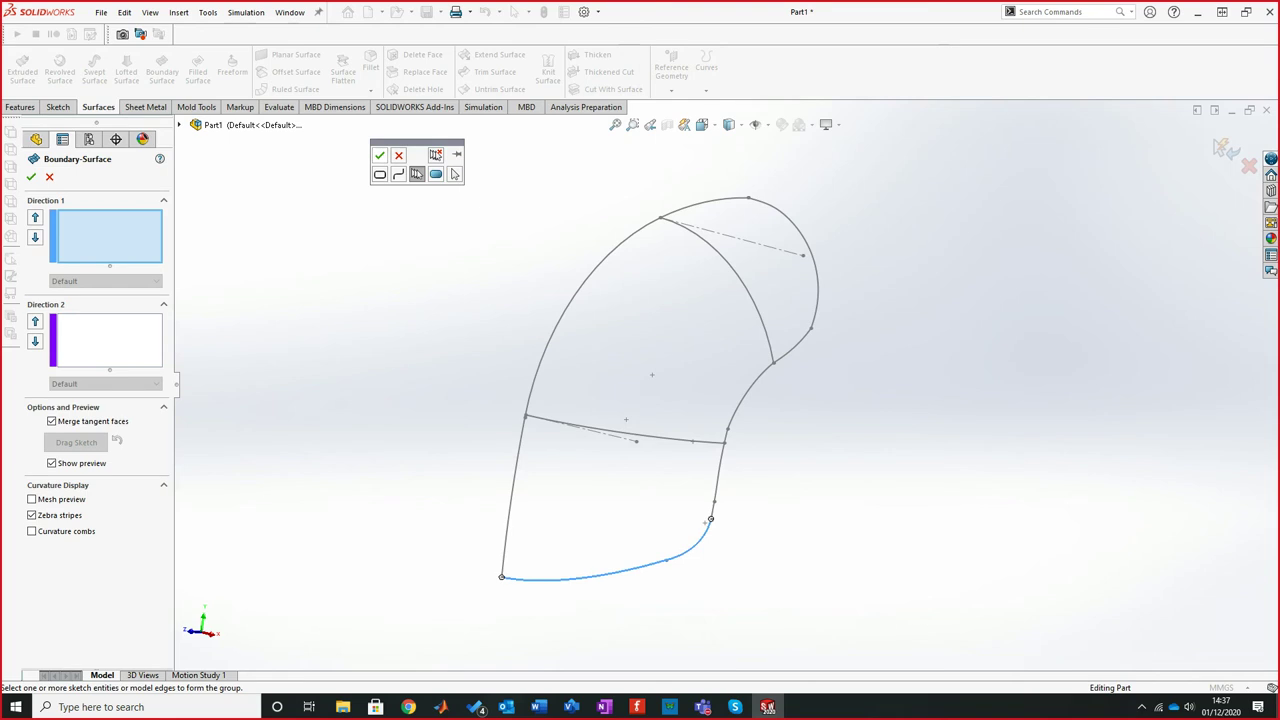
{"action": "left_click", "coordinate": [379, 155]}
Add the new Top Plane arc as the second Direction 1 curve and flip its connectors to untwist the surface
{"action": "right_click", "coordinate": [489, 315]}
{"action": "left_click", "coordinate": [541, 354]}
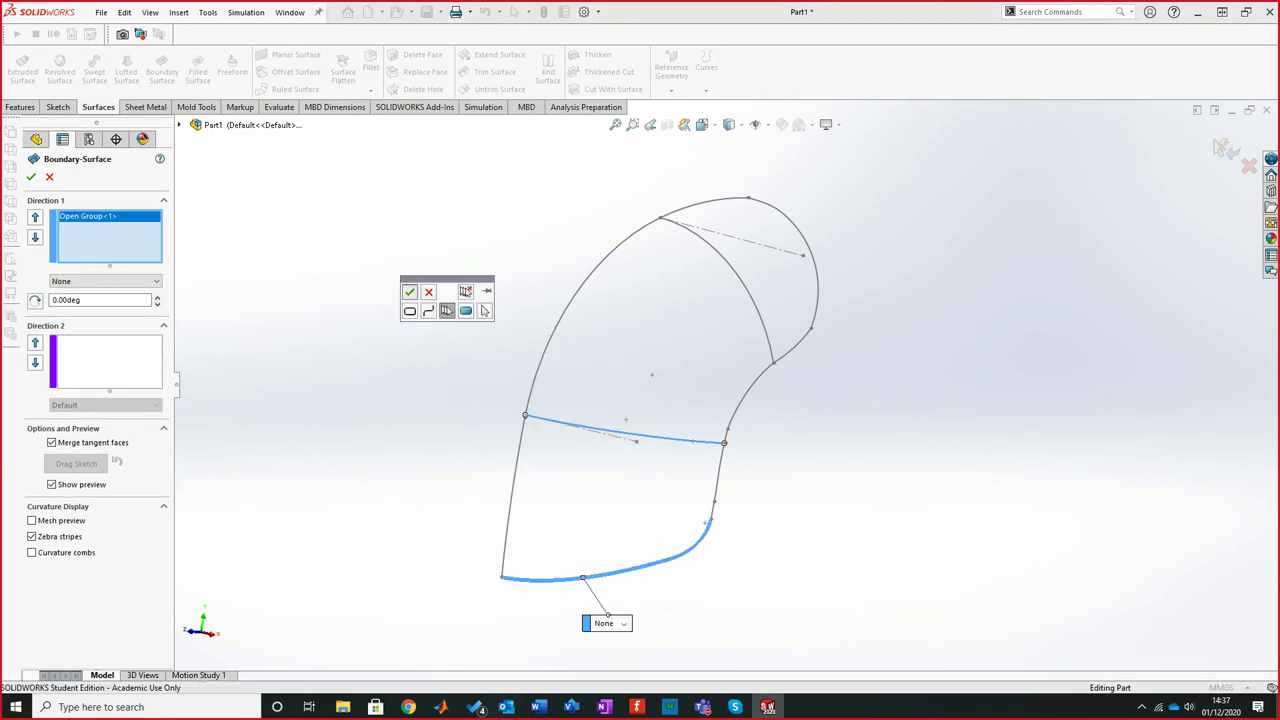
{"action": "left_click", "coordinate": [410, 292]}
{"action": "right_click", "coordinate": [104, 226]}
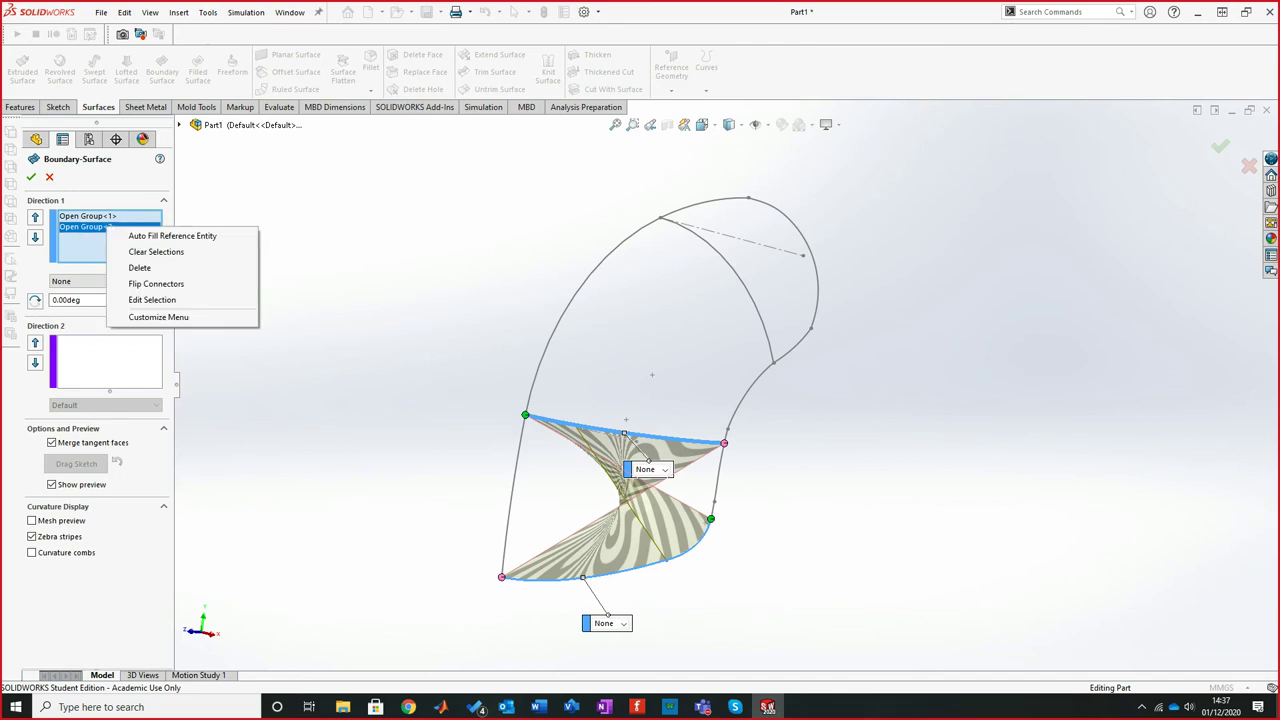
{"action": "left_click", "coordinate": [150, 284]}
Add the upper cross-section arc near the crown as the third Direction 1 curve
{"action": "right_click", "coordinate": [421, 230]}
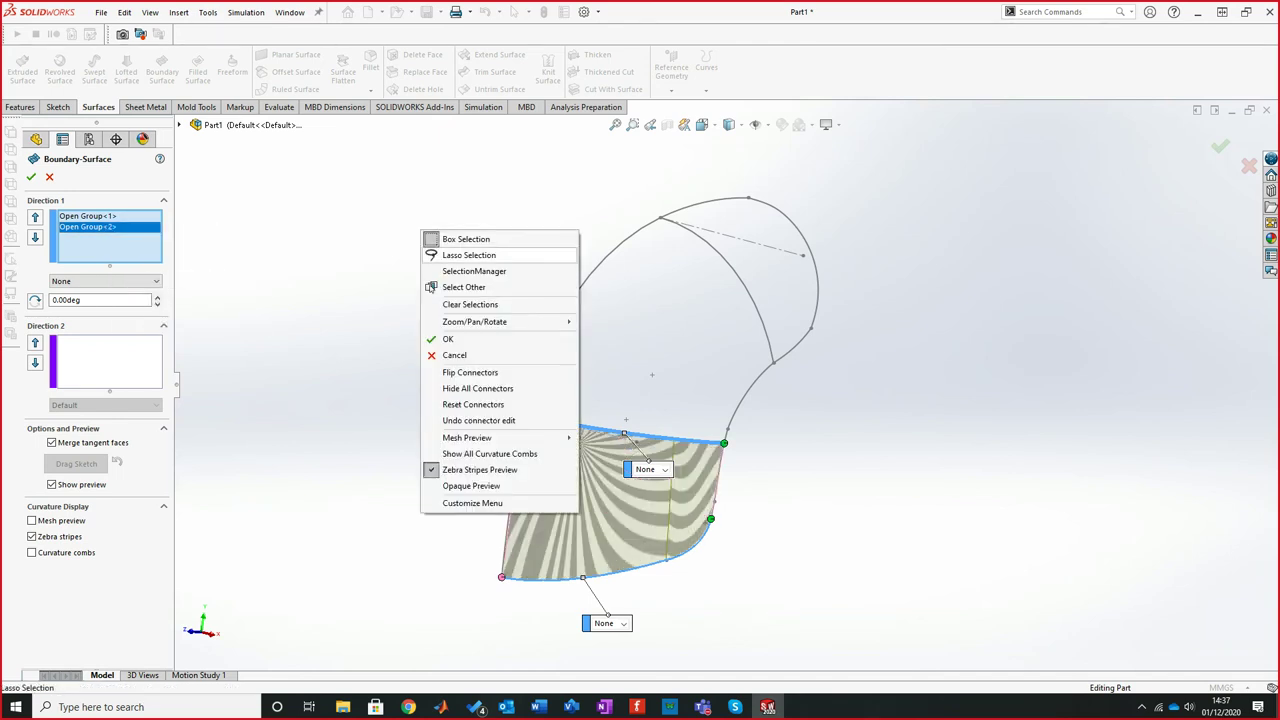
{"action": "left_click", "coordinate": [474, 271]}
{"action": "left_click", "coordinate": [738, 276]}
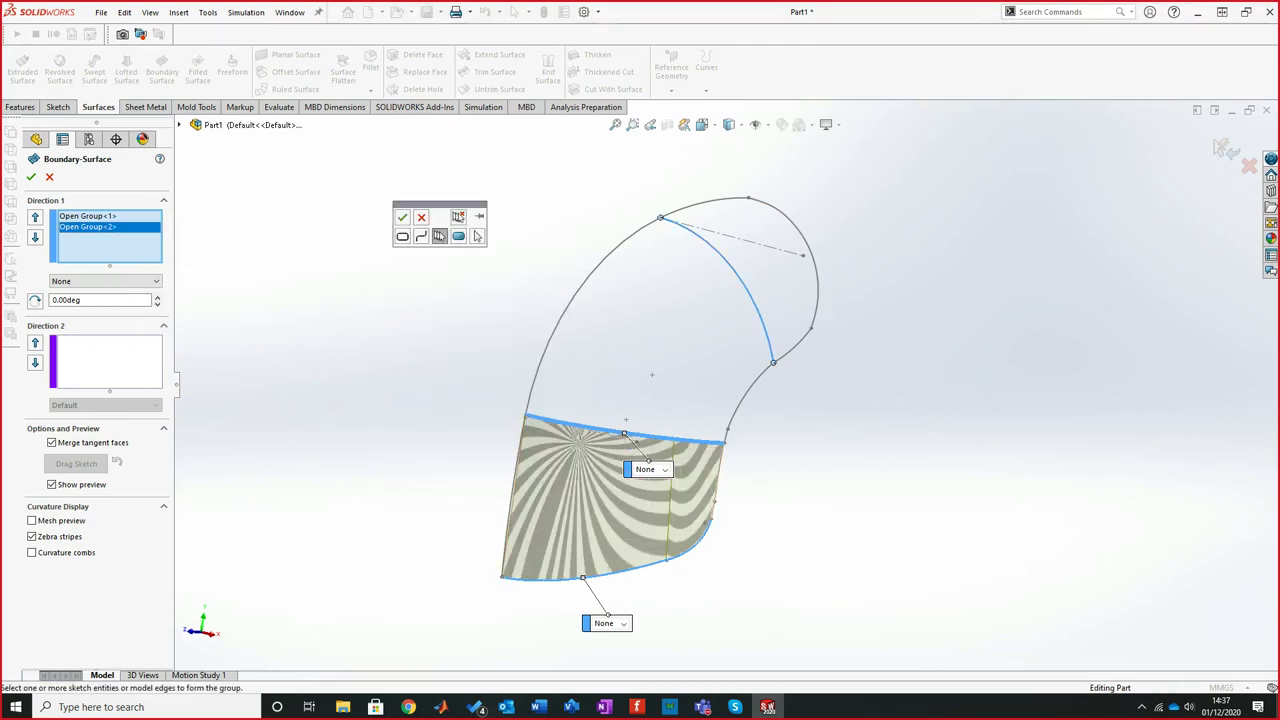
{"action": "left_click", "coordinate": [402, 217]}
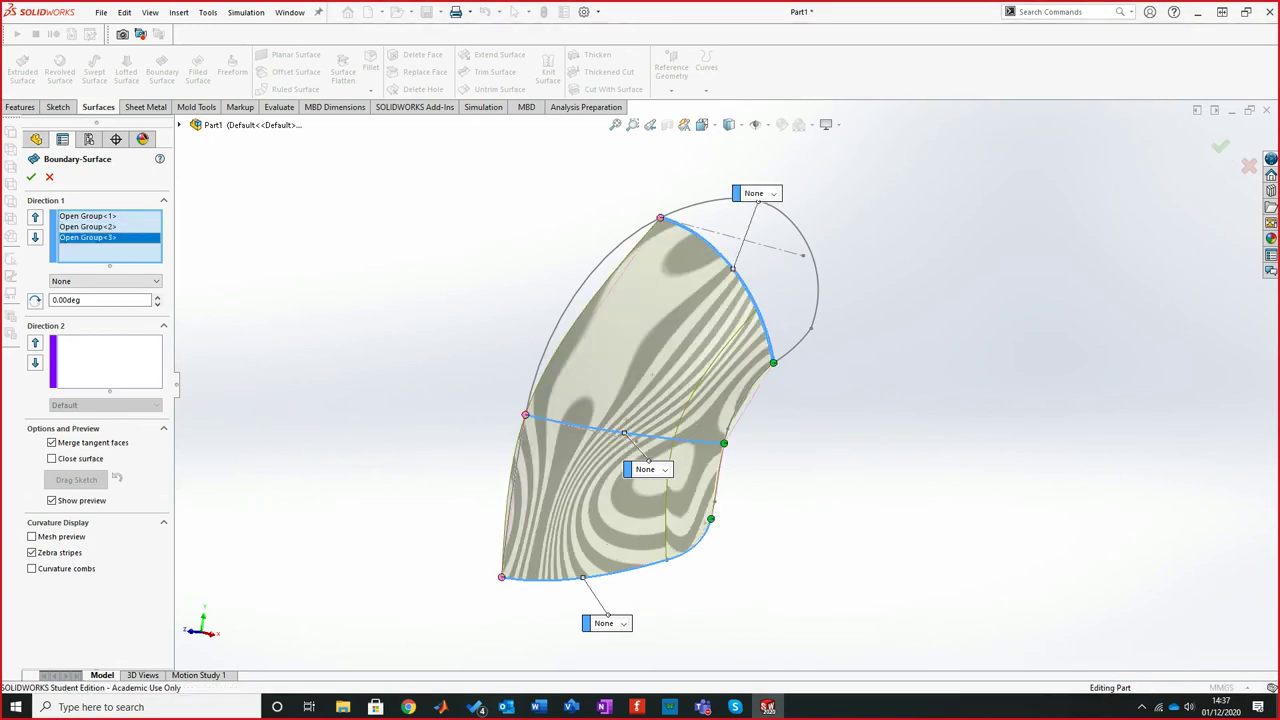
Add the outermost rear arc at the visor's crown as the fourth Direction 1 curve of the boundary surface
{"action": "right_click", "coordinate": [430, 213]}
{"action": "left_click", "coordinate": [490, 252]}
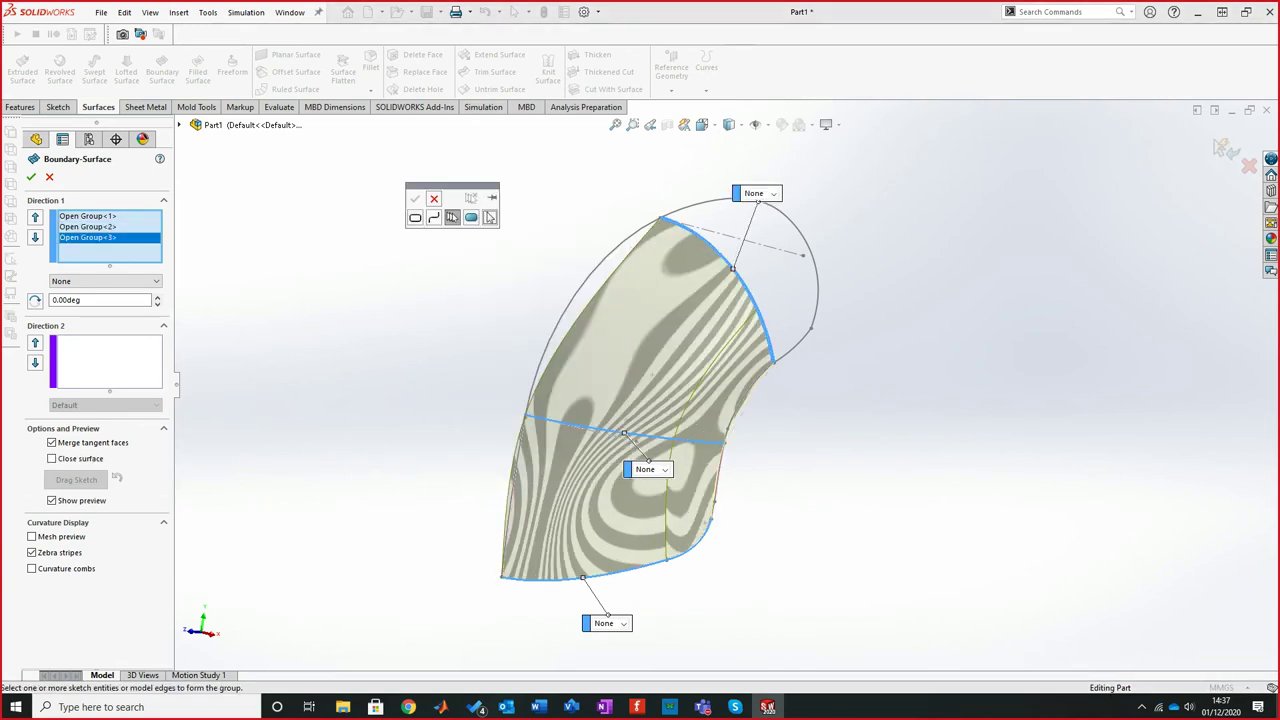
{"action": "left_click", "coordinate": [817, 275]}
{"action": "middle_click_drag", "start_coordinate": [706, 378], "coordinate": [747, 408]}
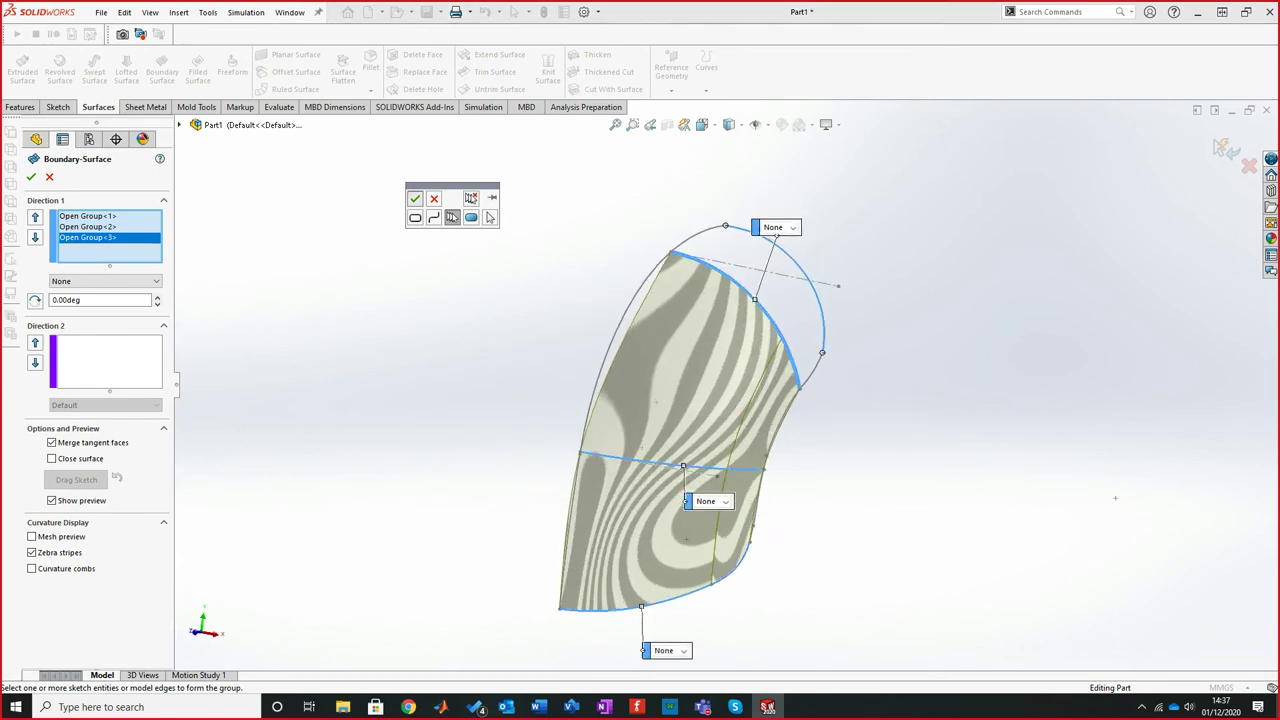
{"action": "left_click", "coordinate": [415, 198]}
{"action": "right_click", "coordinate": [1115, 497]}
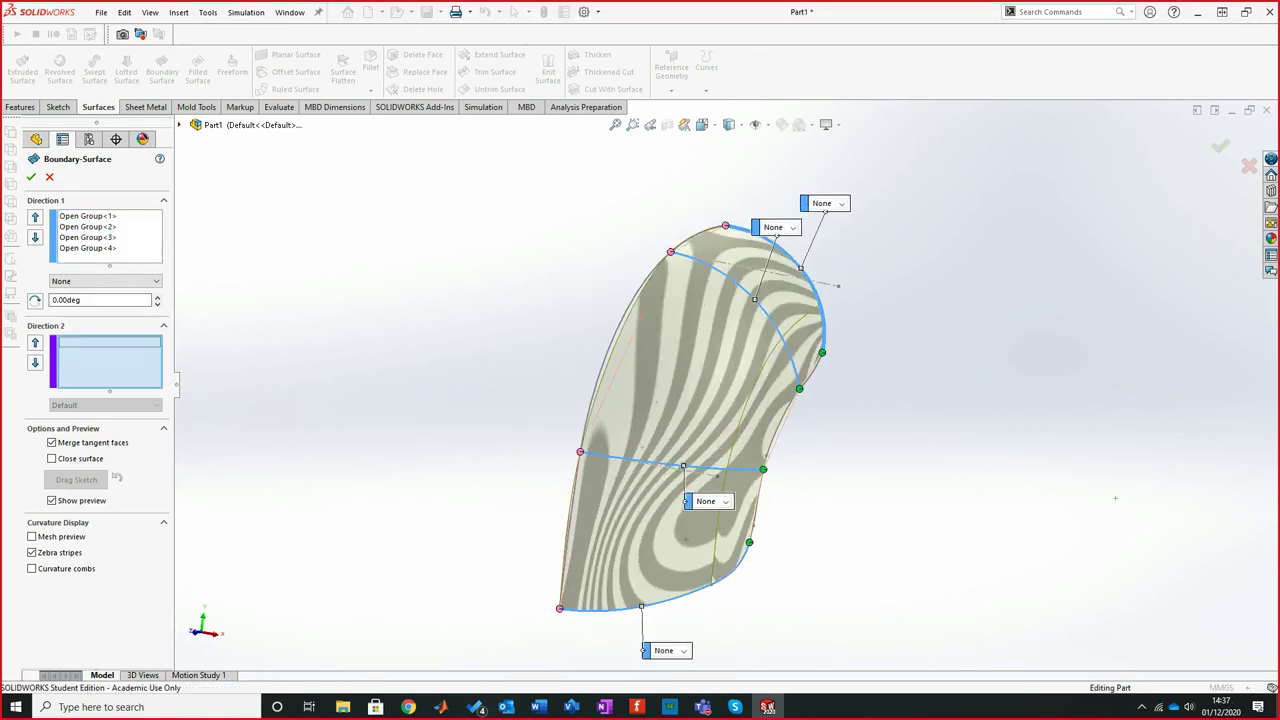
Add the visor's centre-plane profile chain, from the lower edge to the crown, as the first Direction 2 curve
{"action": "right_click", "coordinate": [414, 323]}
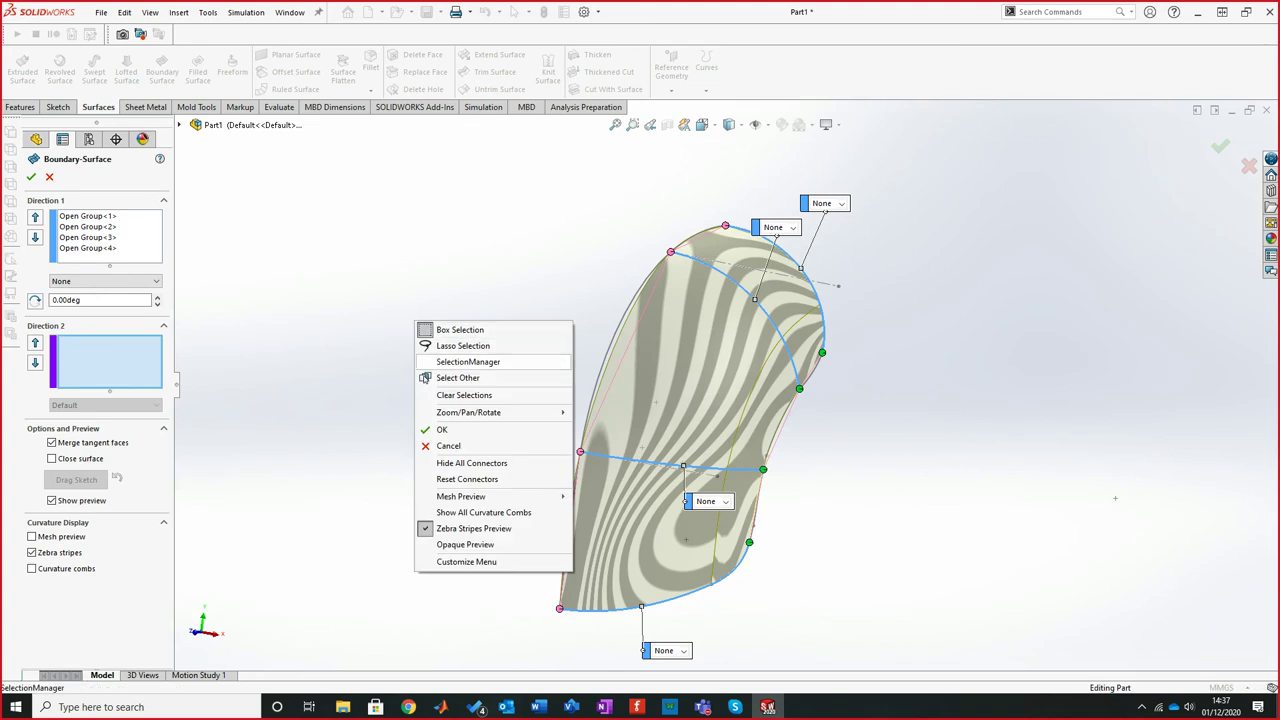
{"action": "left_click", "coordinate": [457, 360]}
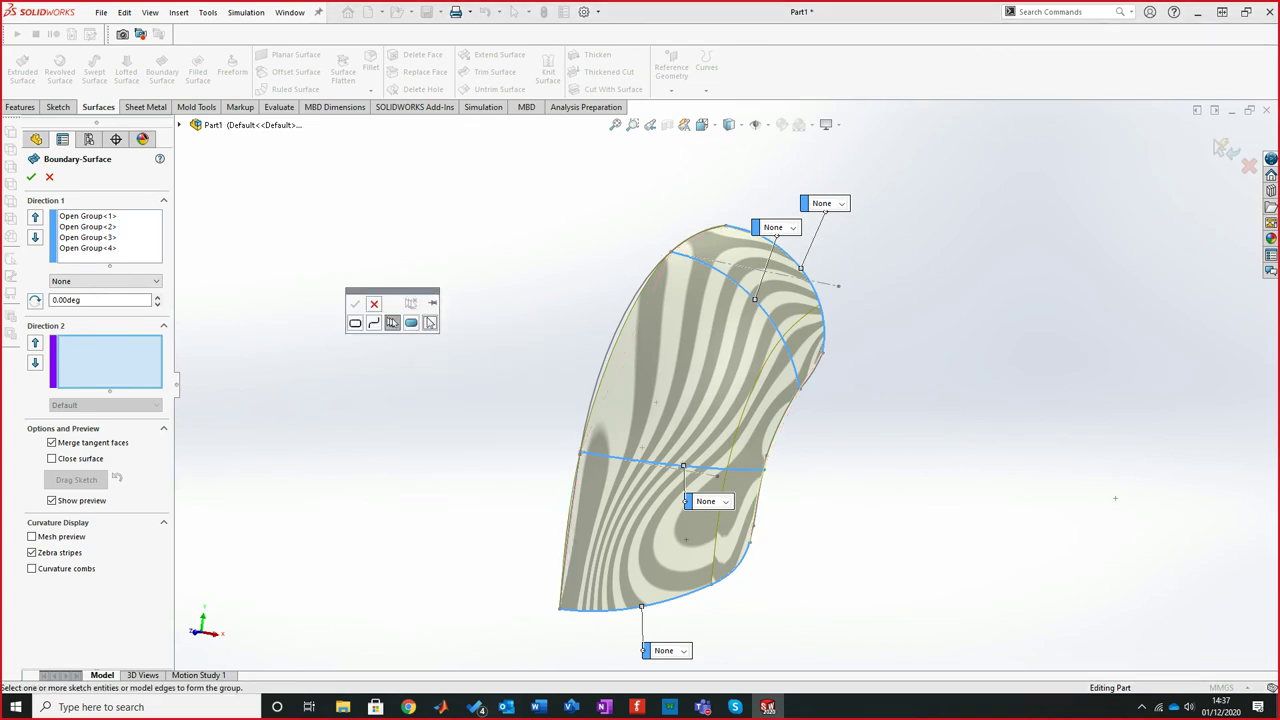
{"action": "left_click", "coordinate": [582, 462]}
{"action": "left_click", "coordinate": [590, 455]}
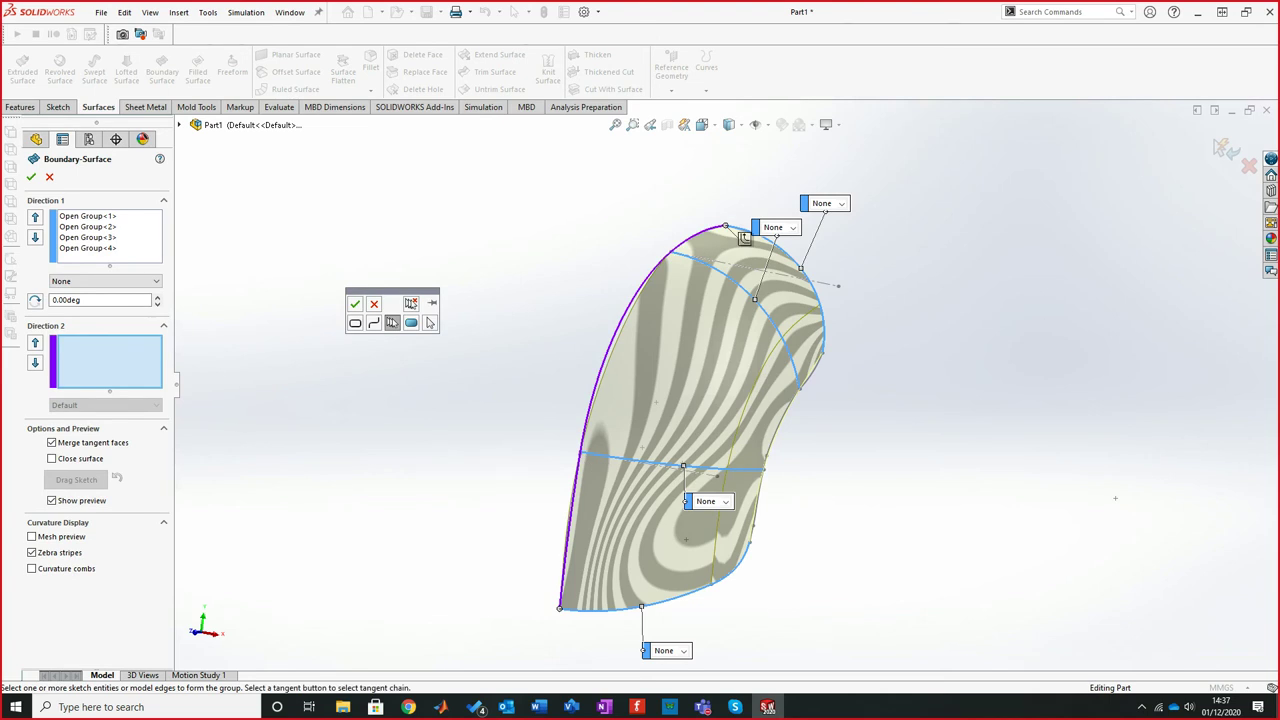
{"action": "left_click", "coordinate": [355, 304]}
Add the visor's outer side edge chain as the second Direction 2 curve and create the boundary surface
{"action": "right_click", "coordinate": [549, 249]}
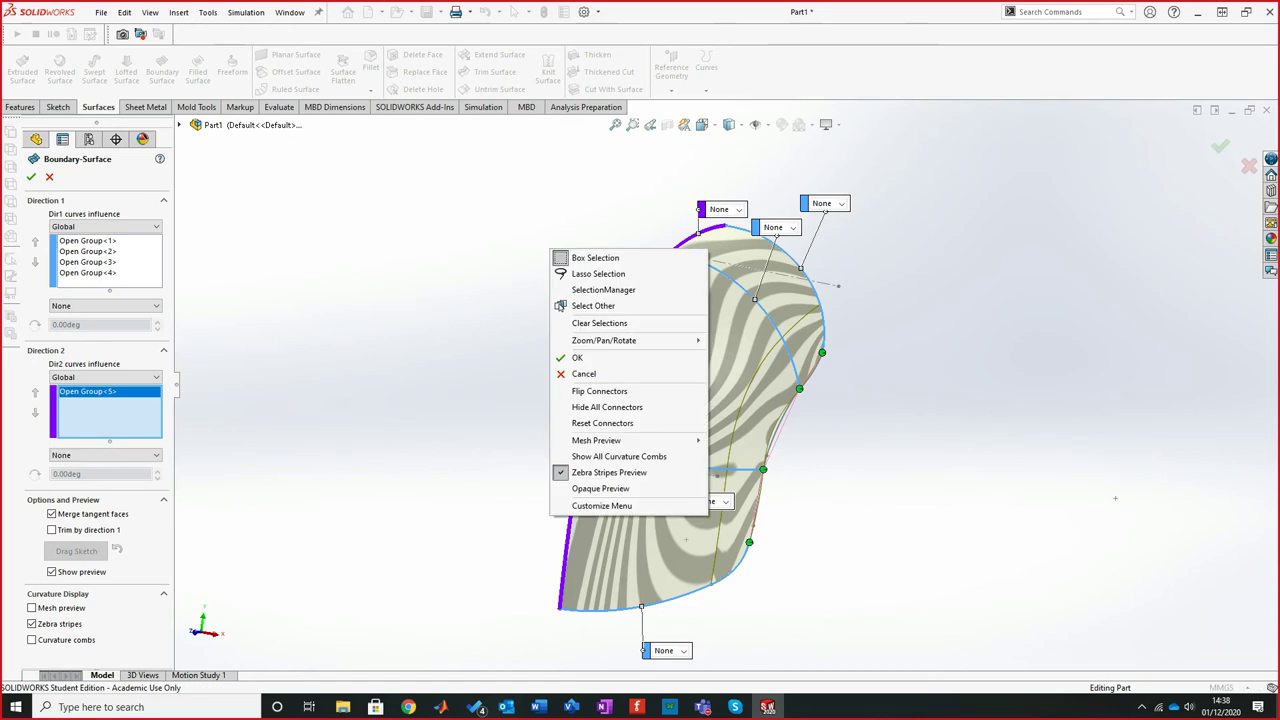
{"action": "left_click", "coordinate": [603, 289]}
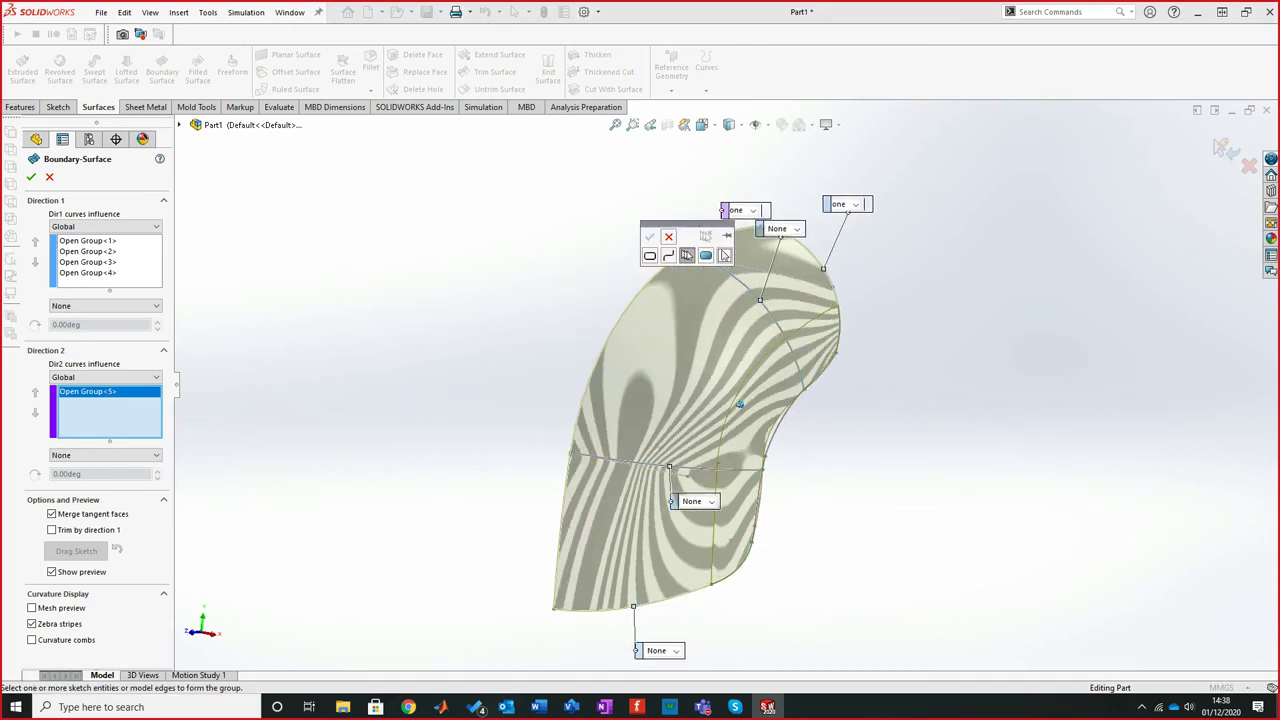
{"action": "left_click", "coordinate": [752, 535]}
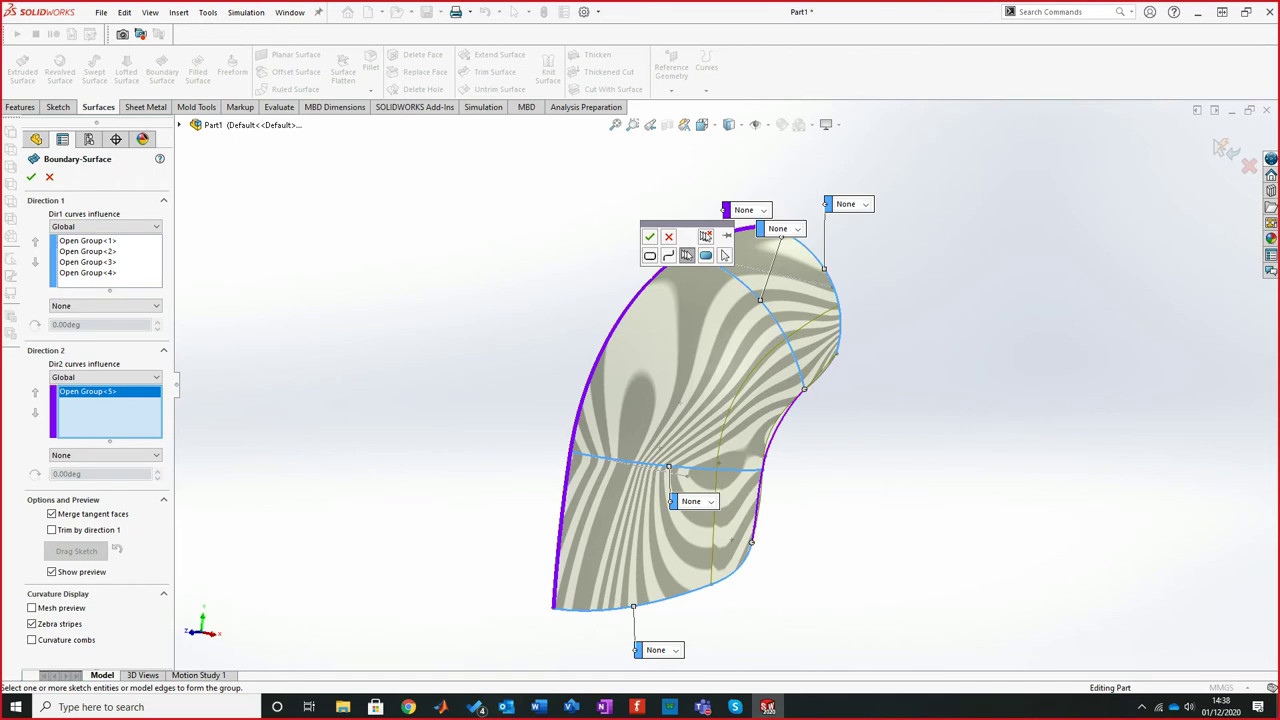
{"action": "left_click", "coordinate": [649, 236]}
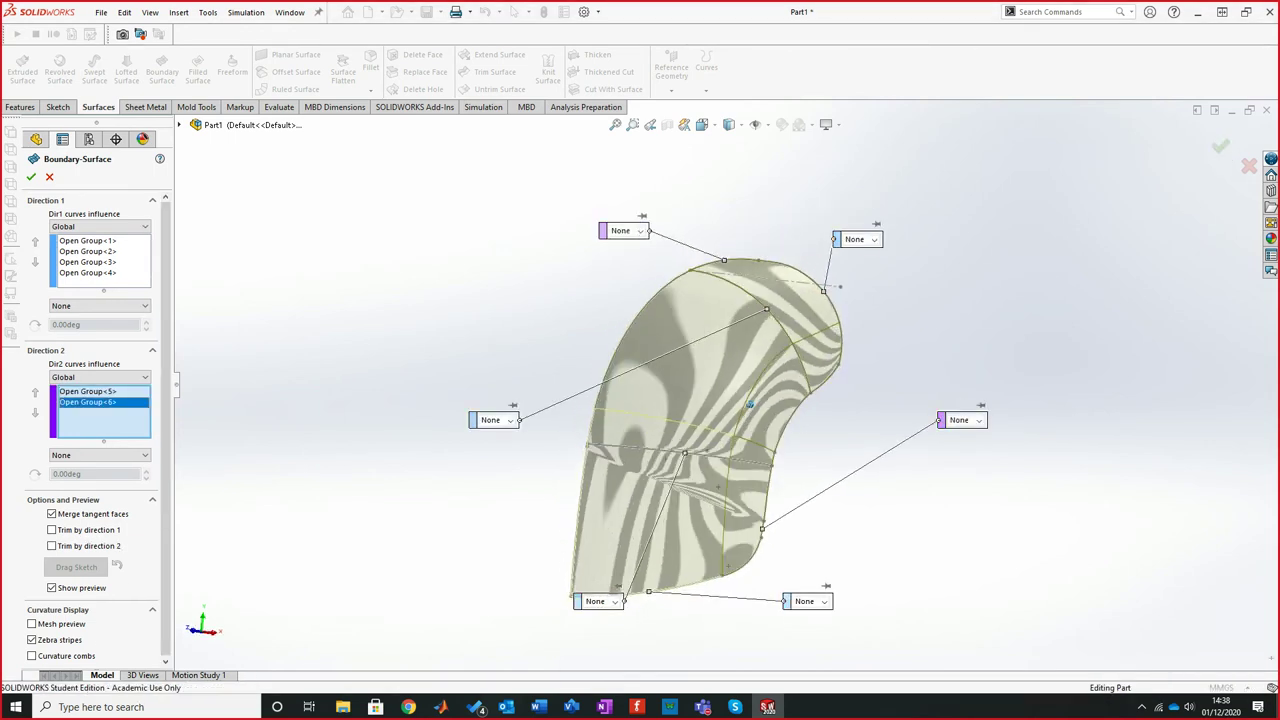
{"action": "middle_click_drag", "start_coordinate": [753, 405], "coordinate": [761, 397]}
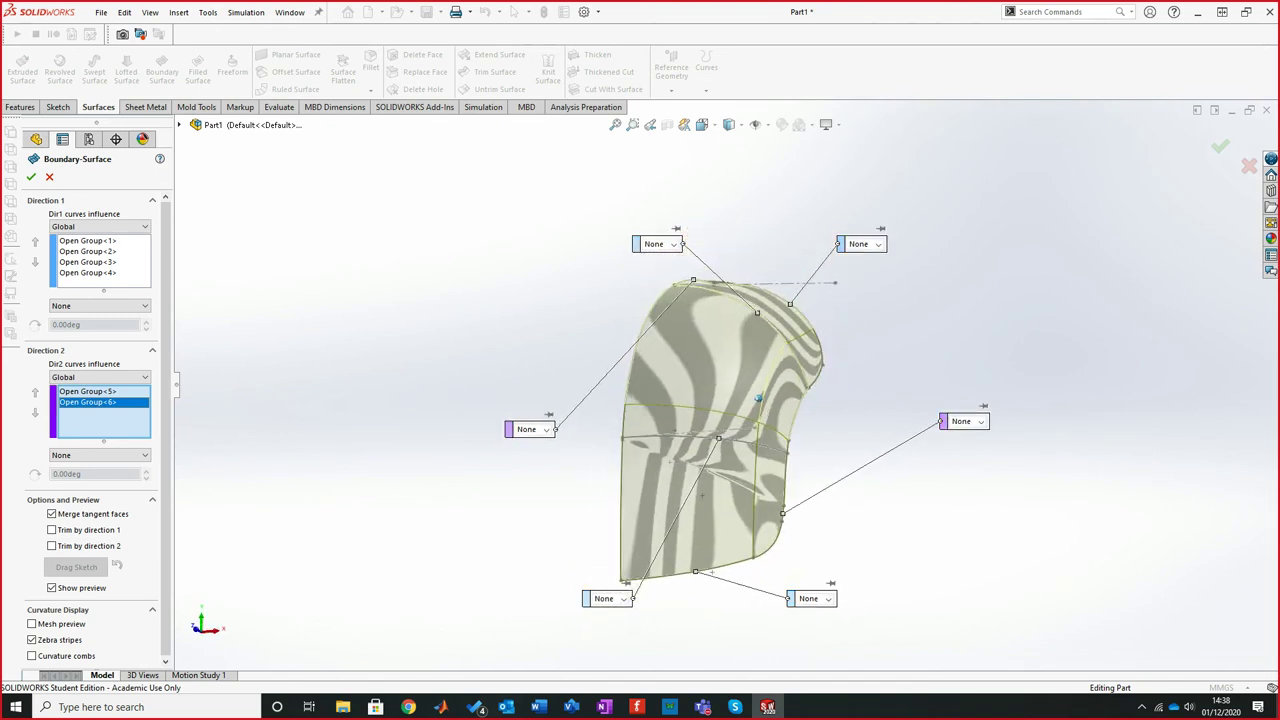
{"action": "left_click", "coordinate": [31, 176]}
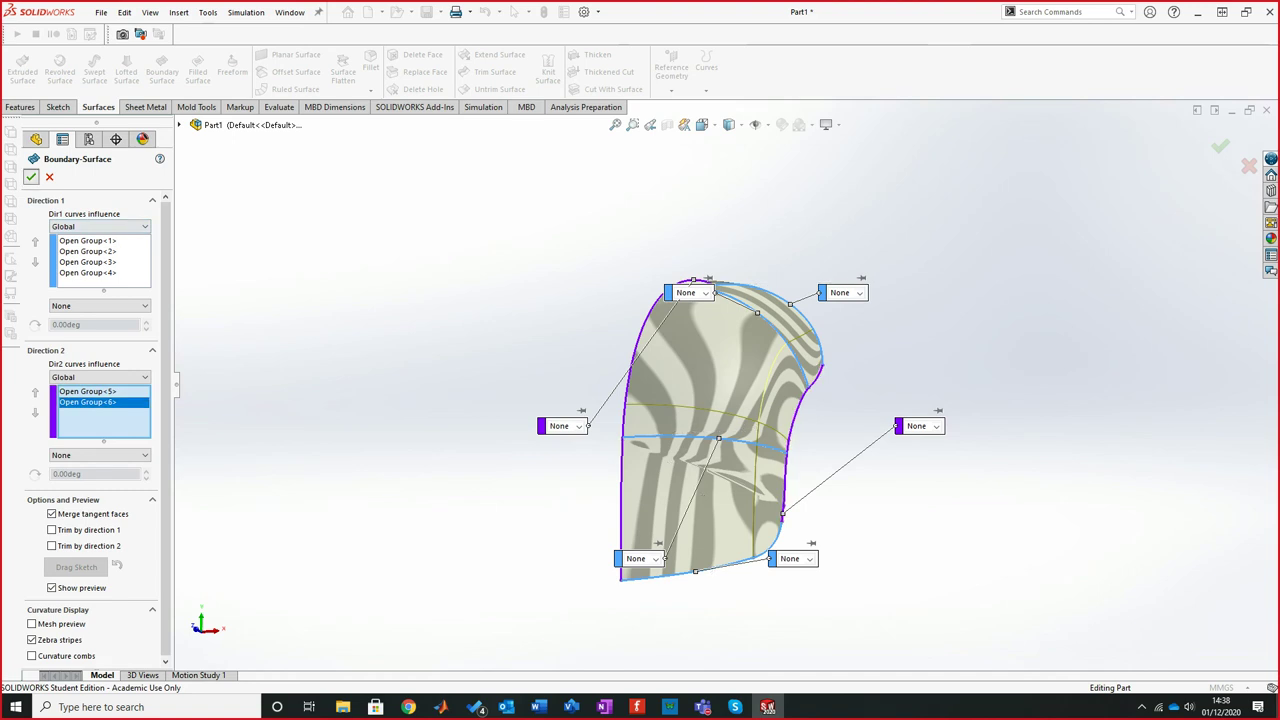
Mirror the new boundary surface body about the Right Plane to form the other half of the visor
{"action": "middle_click_drag", "start_coordinate": [730, 427], "coordinate": [801, 414]}
{"action": "scroll", "coordinate": [801, 414], "scroll_direction": "up", "scroll_amount": 6}
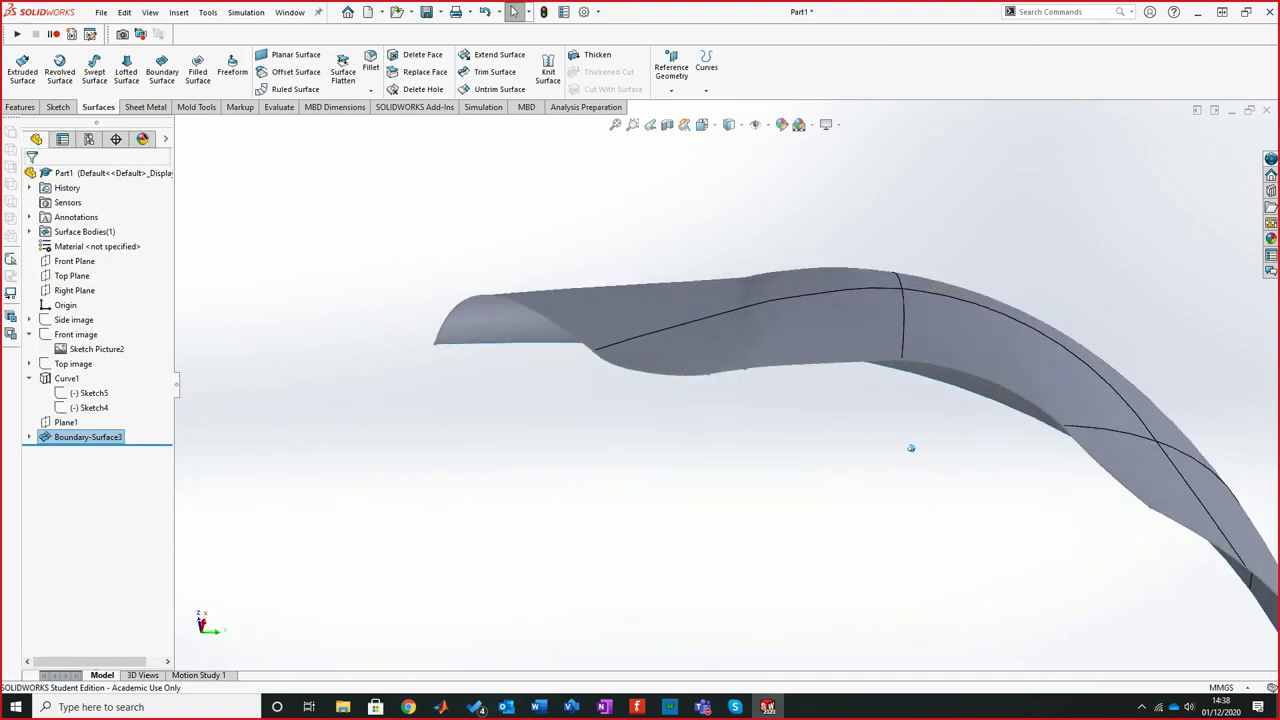
{"action": "middle_click_drag", "start_coordinate": [716, 425], "coordinate": [646, 344]}
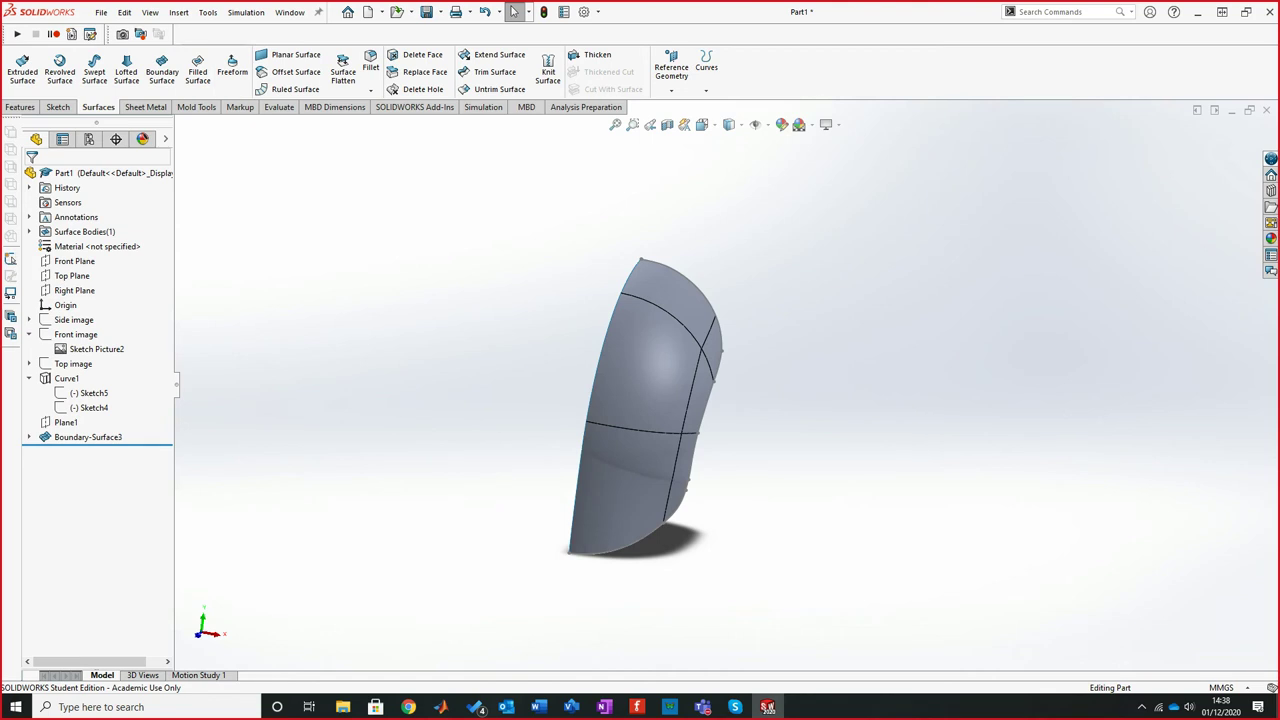
{"action": "left_click", "coordinate": [20, 107]}
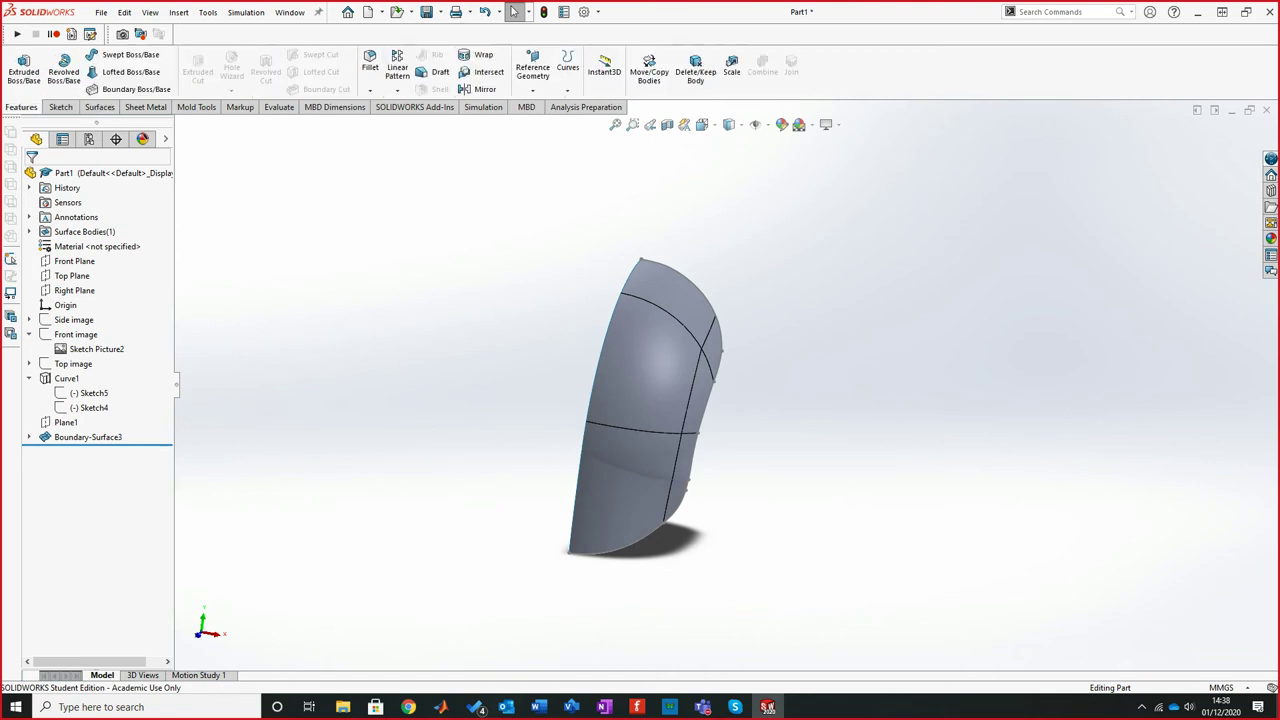
{"action": "left_click", "coordinate": [484, 89]}
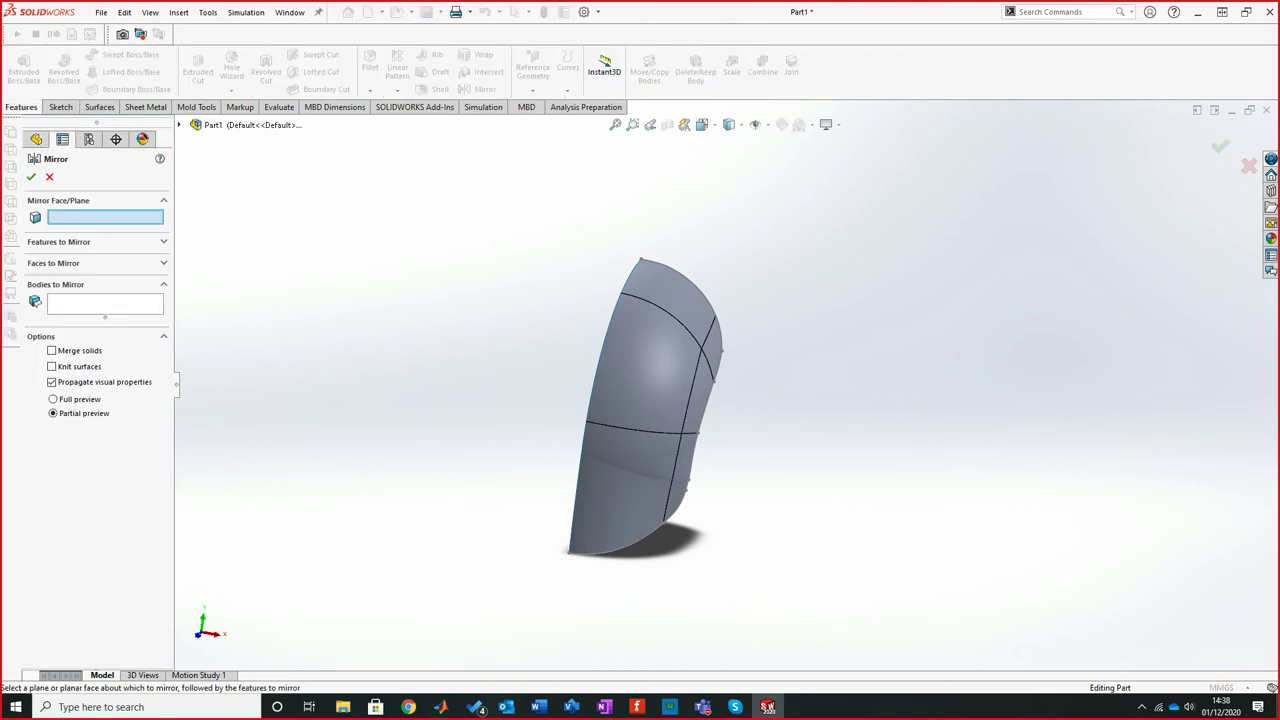
{"action": "left_click", "coordinate": [239, 242]}
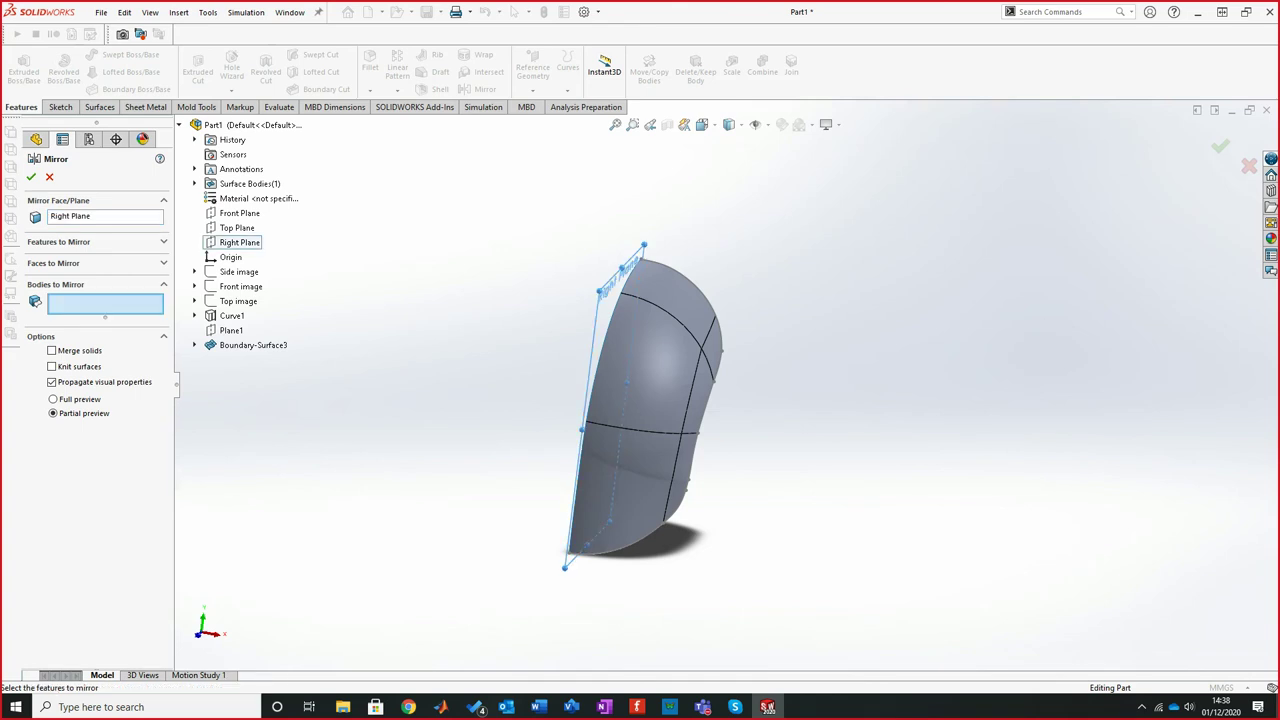
{"action": "left_click", "coordinate": [646, 400]}
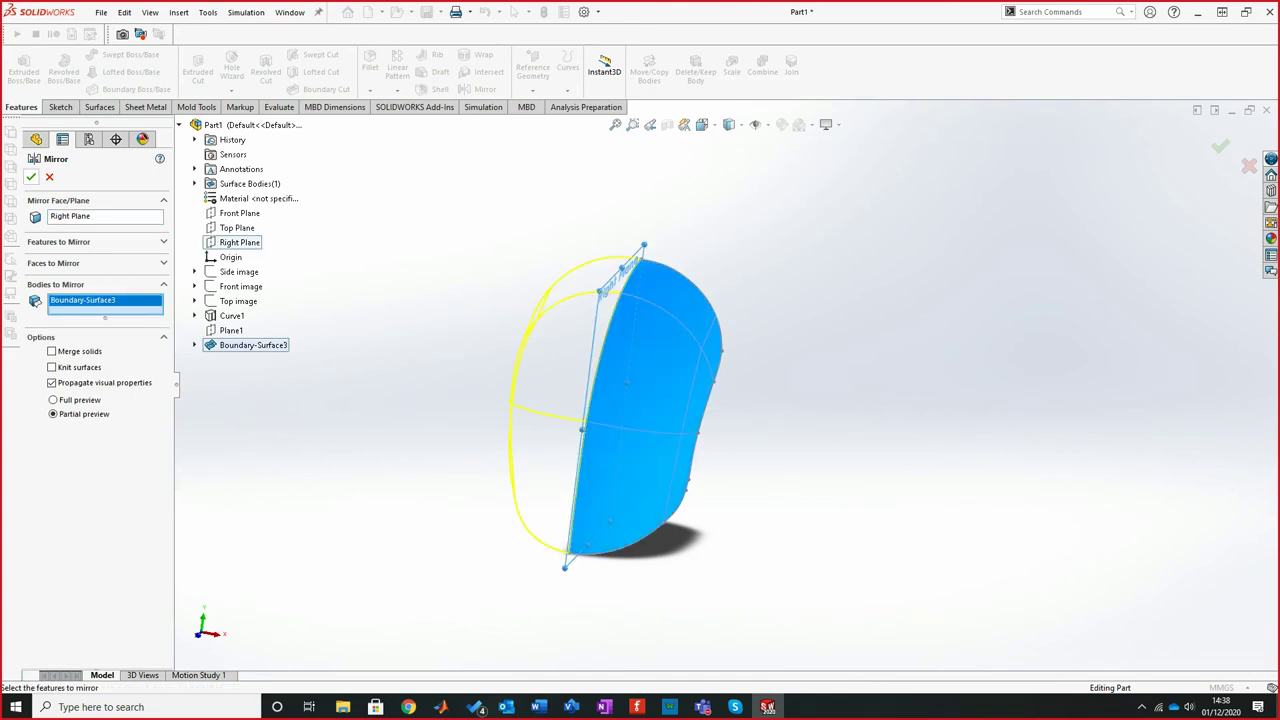
{"action": "left_click", "coordinate": [31, 177]}
Knit the boundary surface and its mirrored half into one surface with Merge entities enabled
{"action": "middle_click_drag", "start_coordinate": [620, 422], "coordinate": [648, 430]}
{"action": "left_click", "coordinate": [99, 107]}
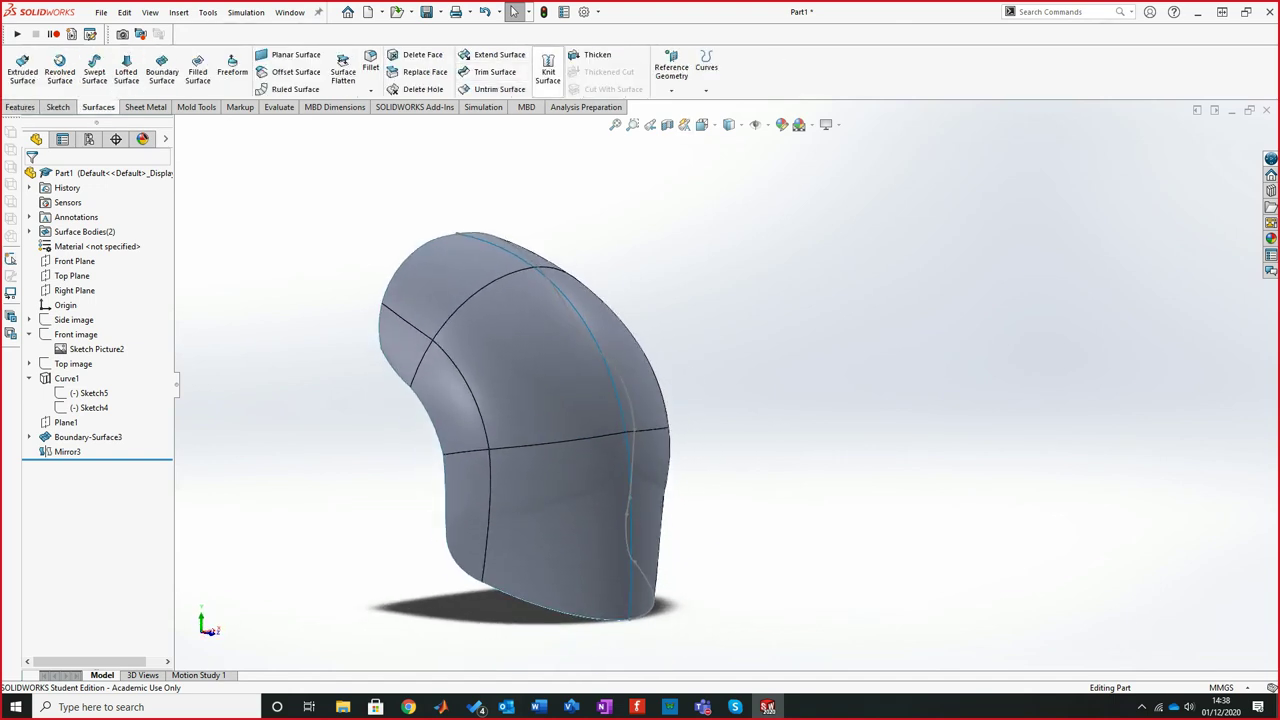
{"action": "left_click", "coordinate": [548, 70]}
{"action": "left_click", "coordinate": [646, 400]}
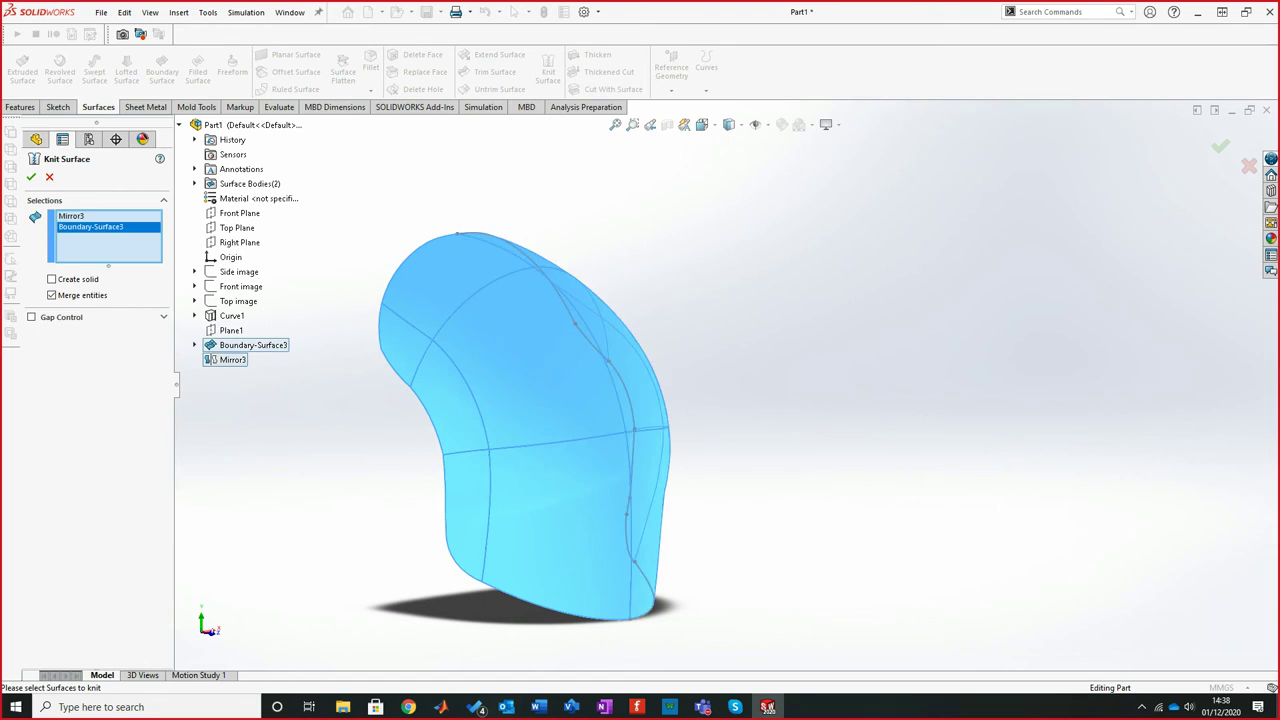
{"action": "left_click", "coordinate": [31, 177]}
Show the Side image sketch and compare the knitted visor with the helmet reference picture
{"action": "middle_click_drag", "start_coordinate": [660, 400], "coordinate": [715, 395]}
{"action": "middle_click_drag", "start_coordinate": [627, 412], "coordinate": [684, 388]}
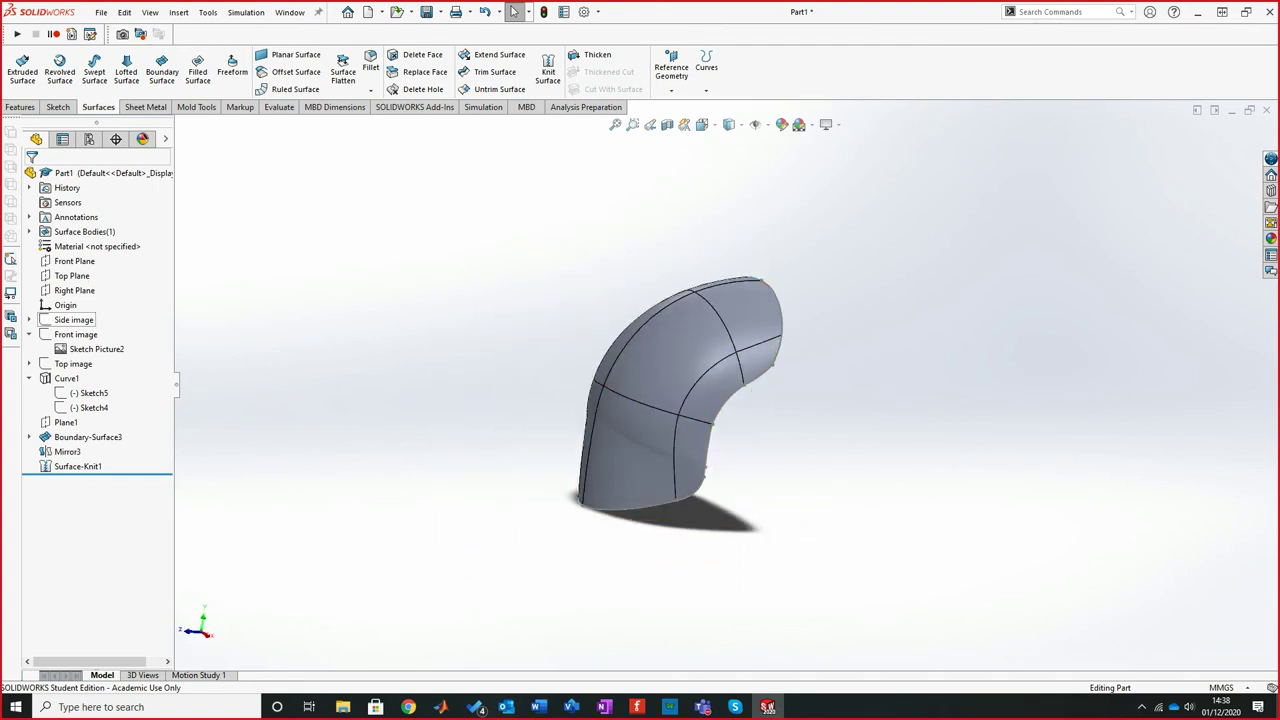
{"action": "right_click", "coordinate": [72, 319]}
{"action": "left_click", "coordinate": [89, 296]}
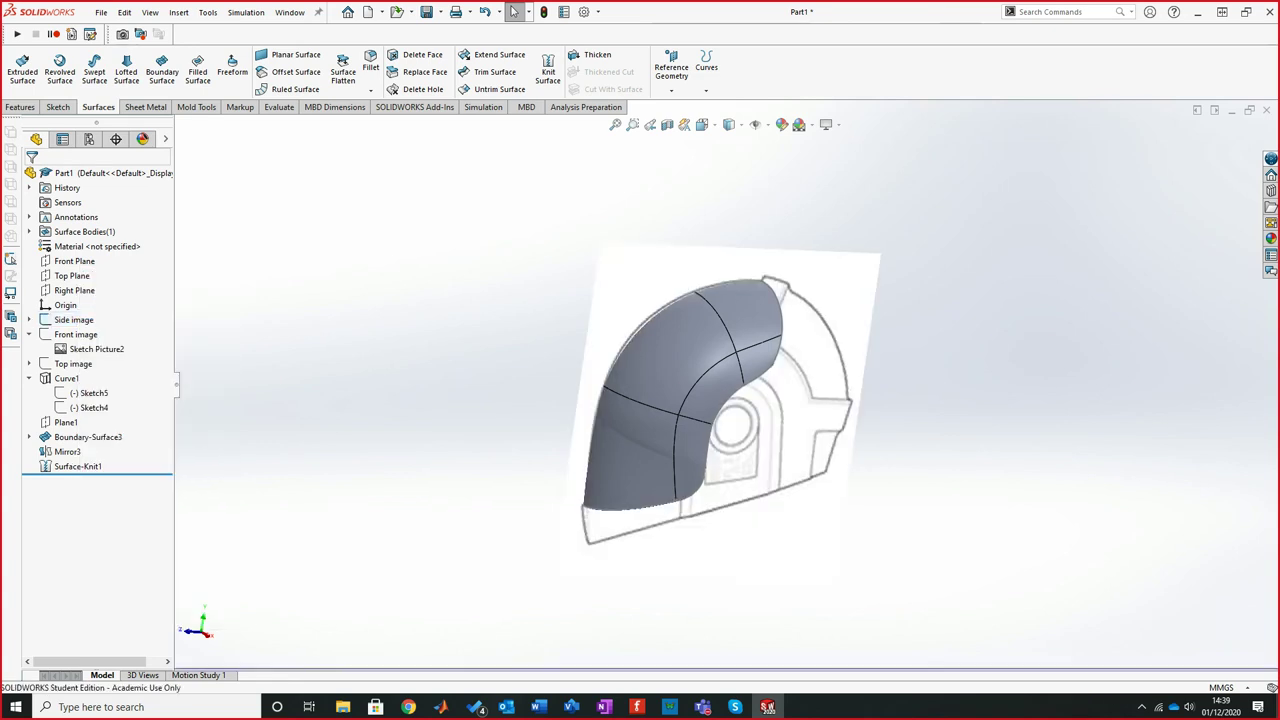
{"action": "key", "text": "ctrl+1"}
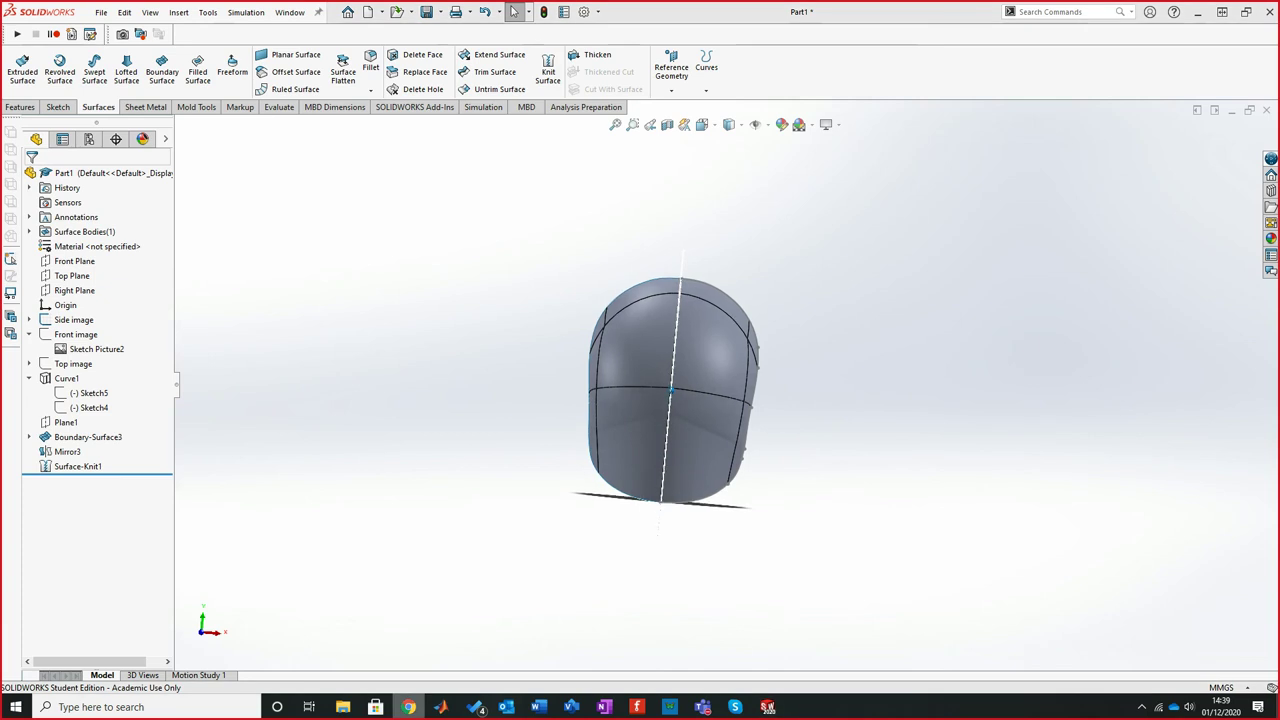
Switch to Chrome and view the "Completely Finished Daft Punk Helmet Replica" photo in the image results
{"action": "left_click", "coordinate": [408, 707]}
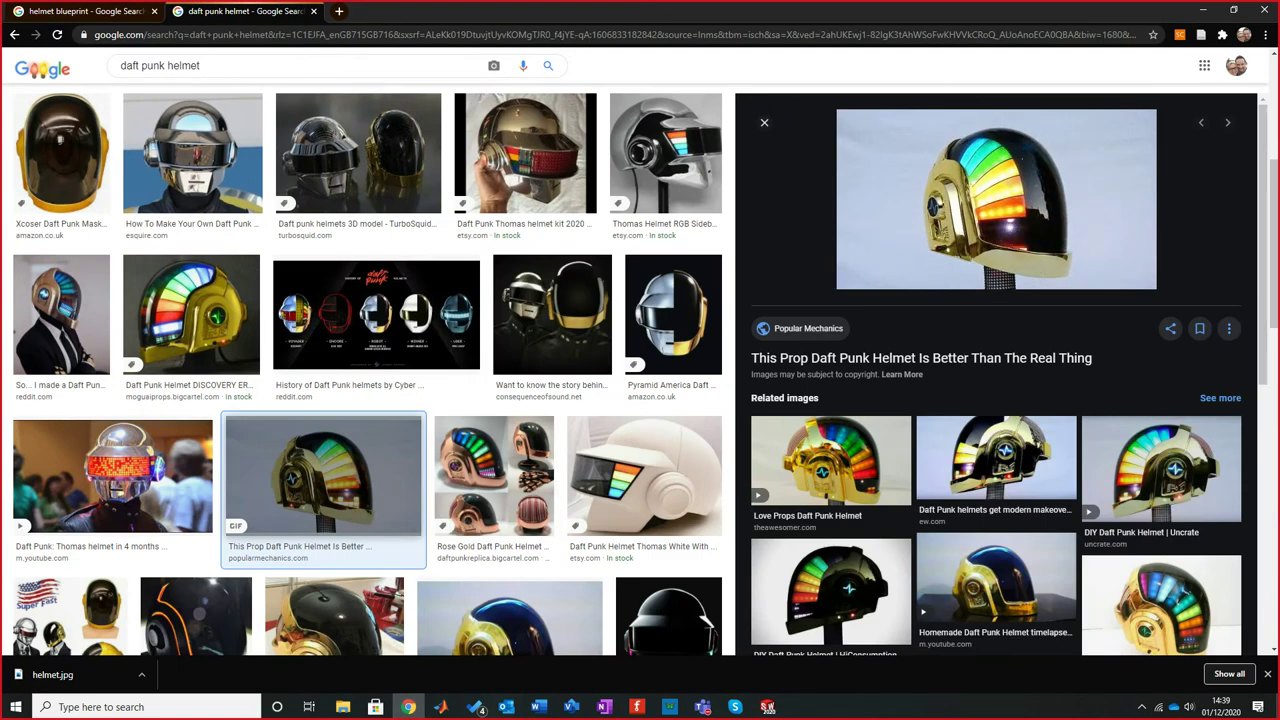
{"action": "scroll", "coordinate": [214, 632], "scroll_direction": "down", "scroll_amount": 1}
{"action": "left_click", "coordinate": [334, 505]}
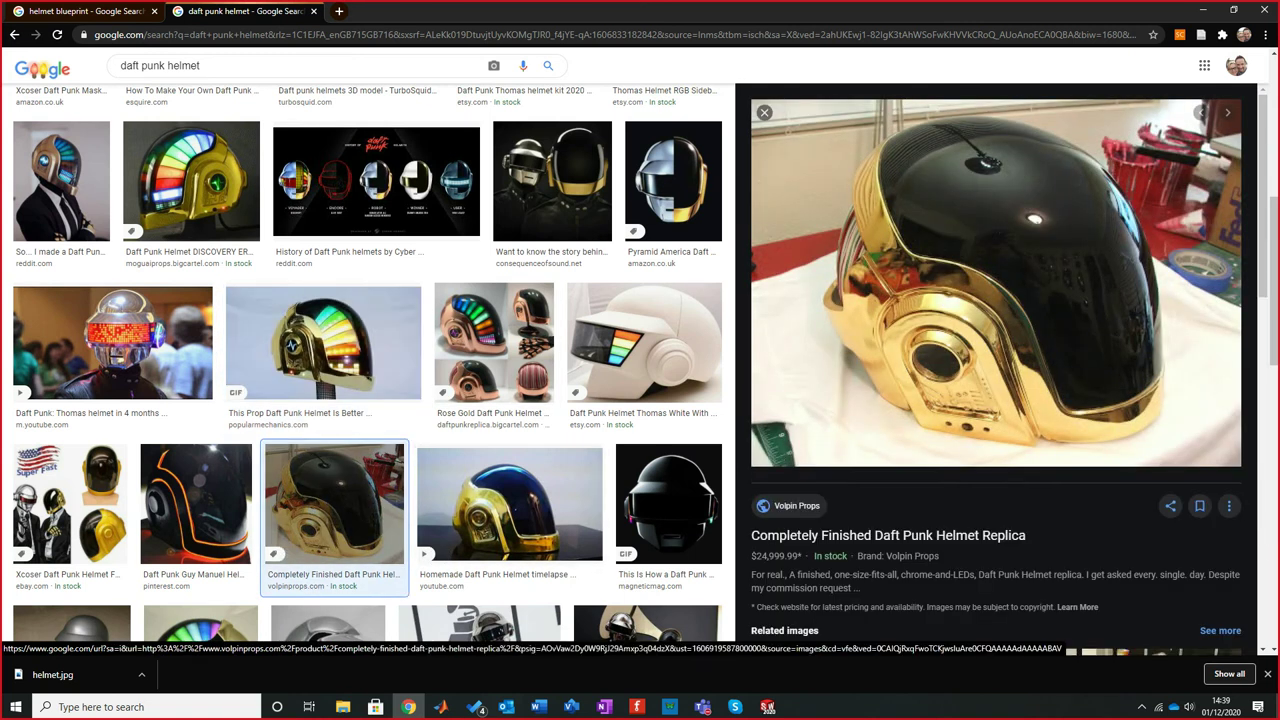
Return to SOLIDWORKS, set the display style to shaded without edges, and inspect the visor against the side image
{"action": "key", "text": "alt+Tab"}
{"action": "mouse_move", "coordinate": [670, 390]}
{"action": "middle_mouse_down"}
{"action": "mouse_move", "coordinate": [695, 430]}
{"action": "mouse_move", "coordinate": [725, 432]}
{"action": "mouse_move", "coordinate": [590, 412]}
{"action": "middle_mouse_up"}
{"action": "left_click", "coordinate": [735, 125]}
{"action": "left_click", "coordinate": [730, 161]}
{"action": "mouse_move", "coordinate": [683, 413]}
{"action": "middle_mouse_down"}
{"action": "mouse_move", "coordinate": [729, 380]}
{"action": "mouse_move", "coordinate": [757, 398]}
{"action": "mouse_move", "coordinate": [718, 370]}
{"action": "mouse_move", "coordinate": [716, 348]}
{"action": "mouse_move", "coordinate": [716, 385]}
{"action": "middle_mouse_up"}
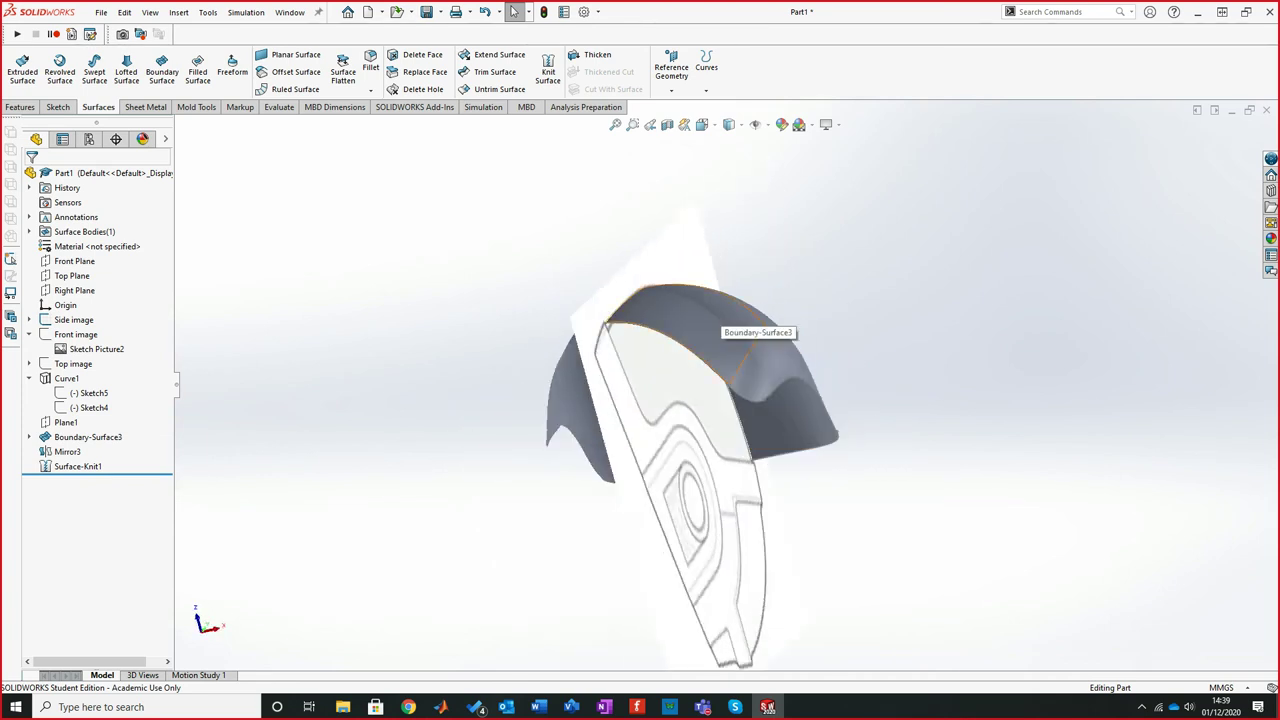
{"action": "left_click", "coordinate": [716, 320]}
{"action": "middle_click_drag", "start_coordinate": [714, 325], "coordinate": [689, 399]}
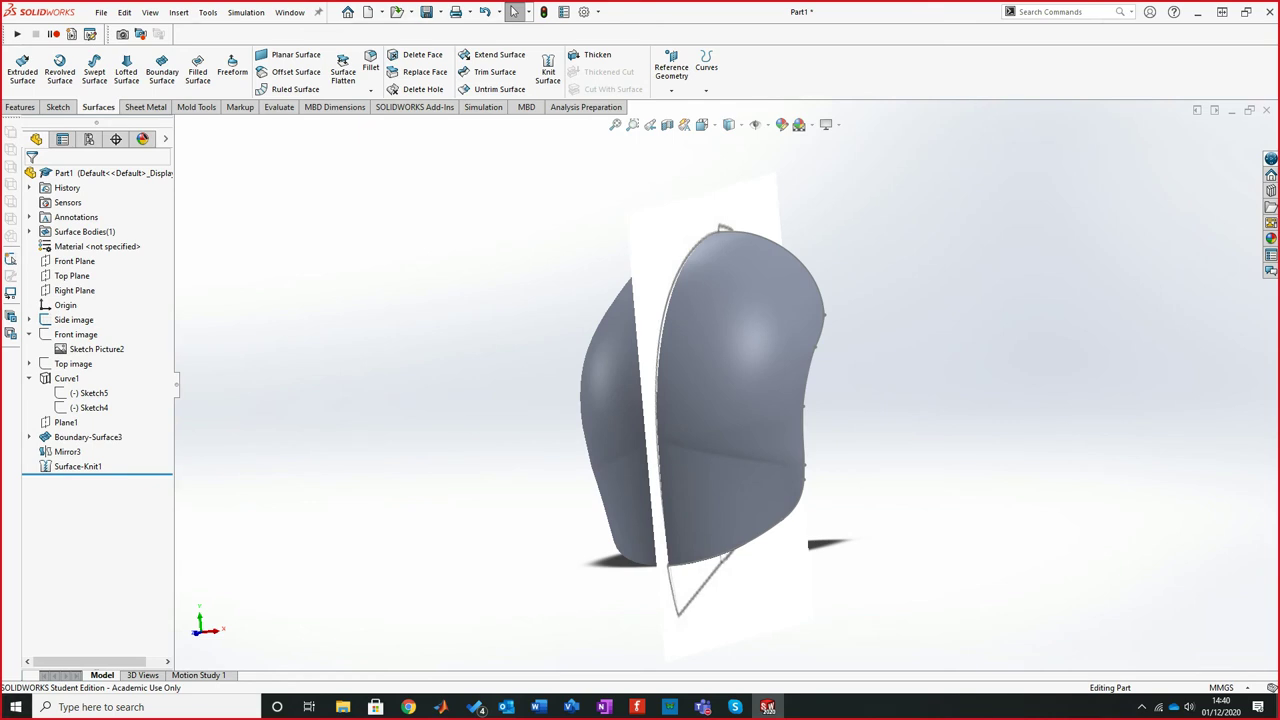
{"action": "left_click", "coordinate": [1142, 707]}
{"action": "right_click", "coordinate": [1181, 652]}
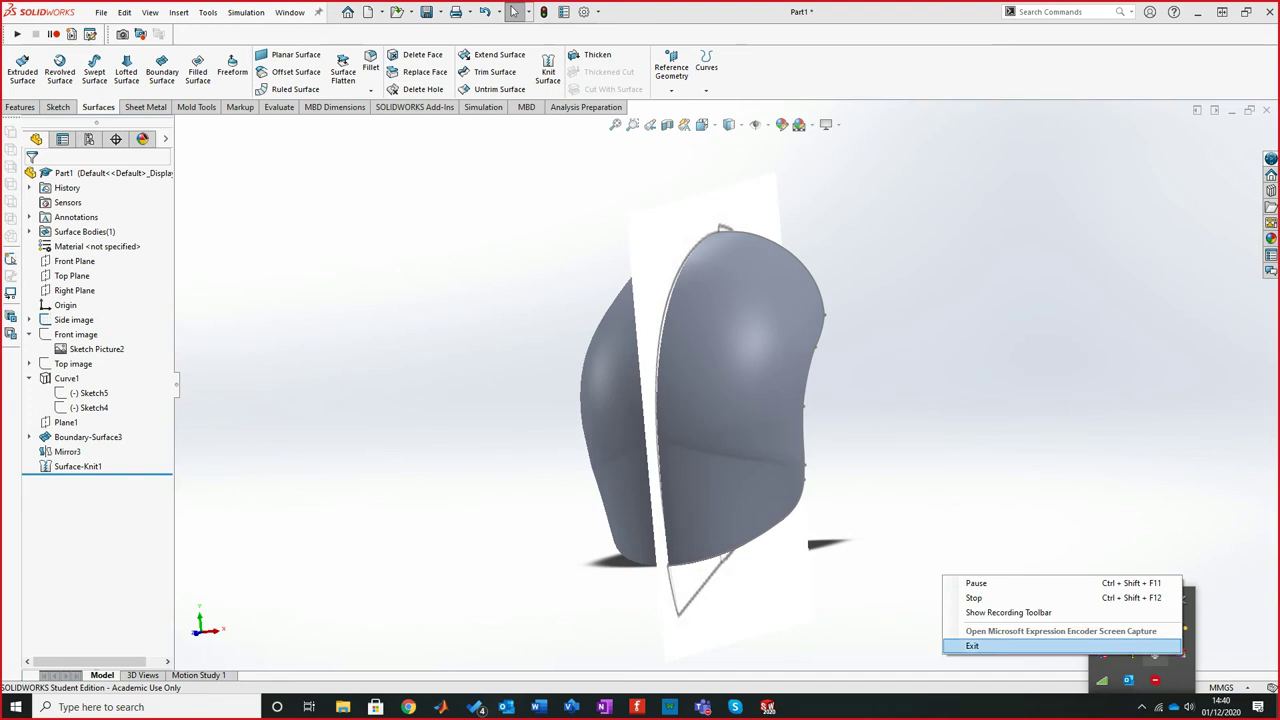
{"action": "left_click", "coordinate": [980, 580]}
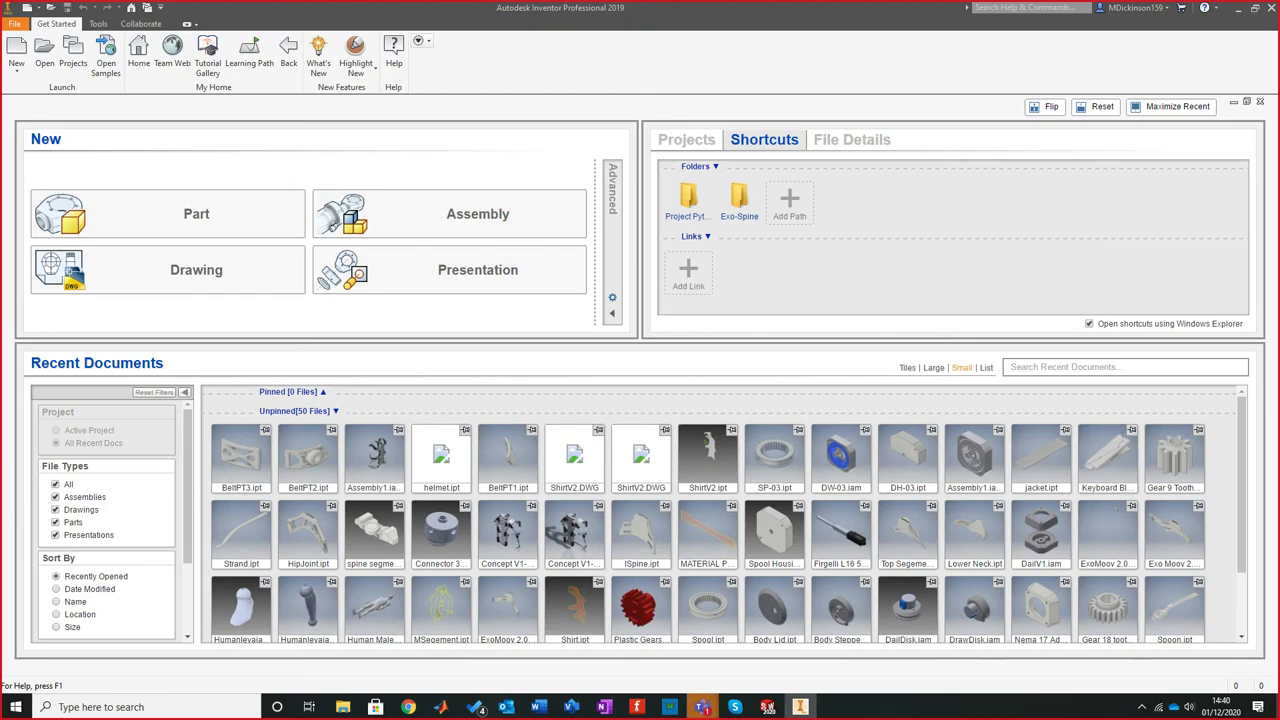
Create a new part in Autodesk Inventor
{"action": "left_click", "coordinate": [196, 214]}
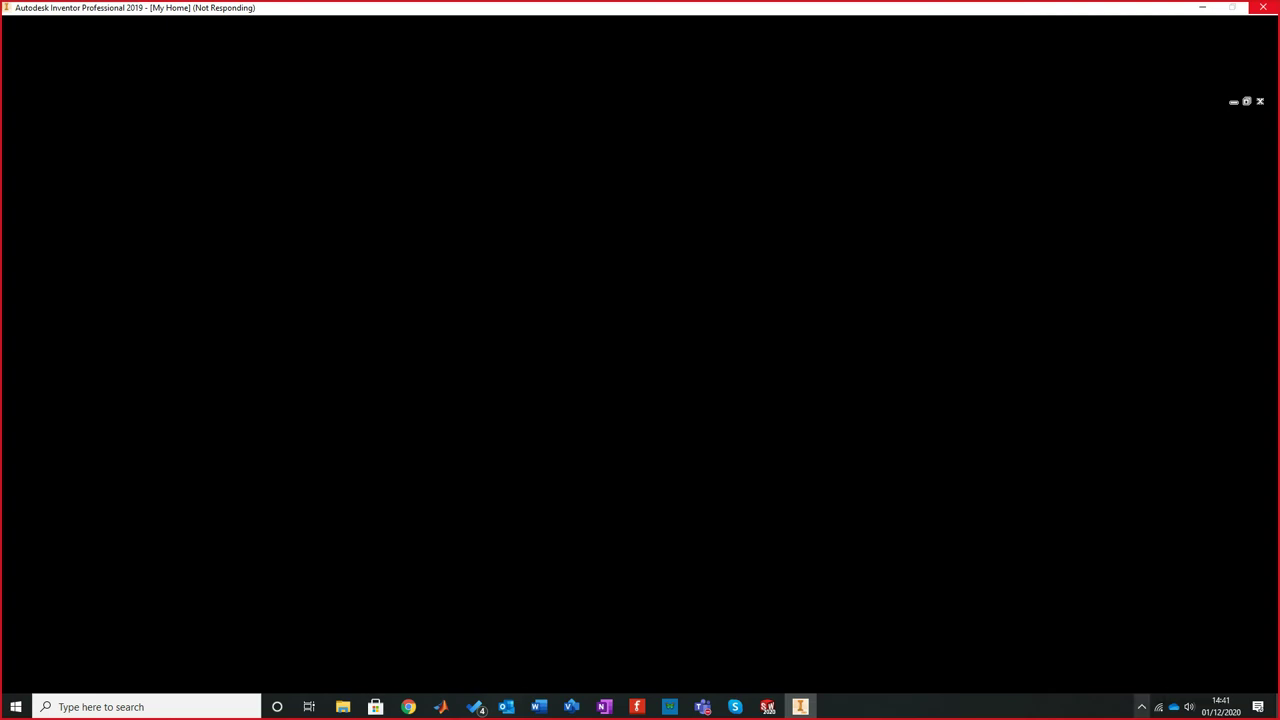
{"action": "left_click", "coordinate": [1141, 707]}
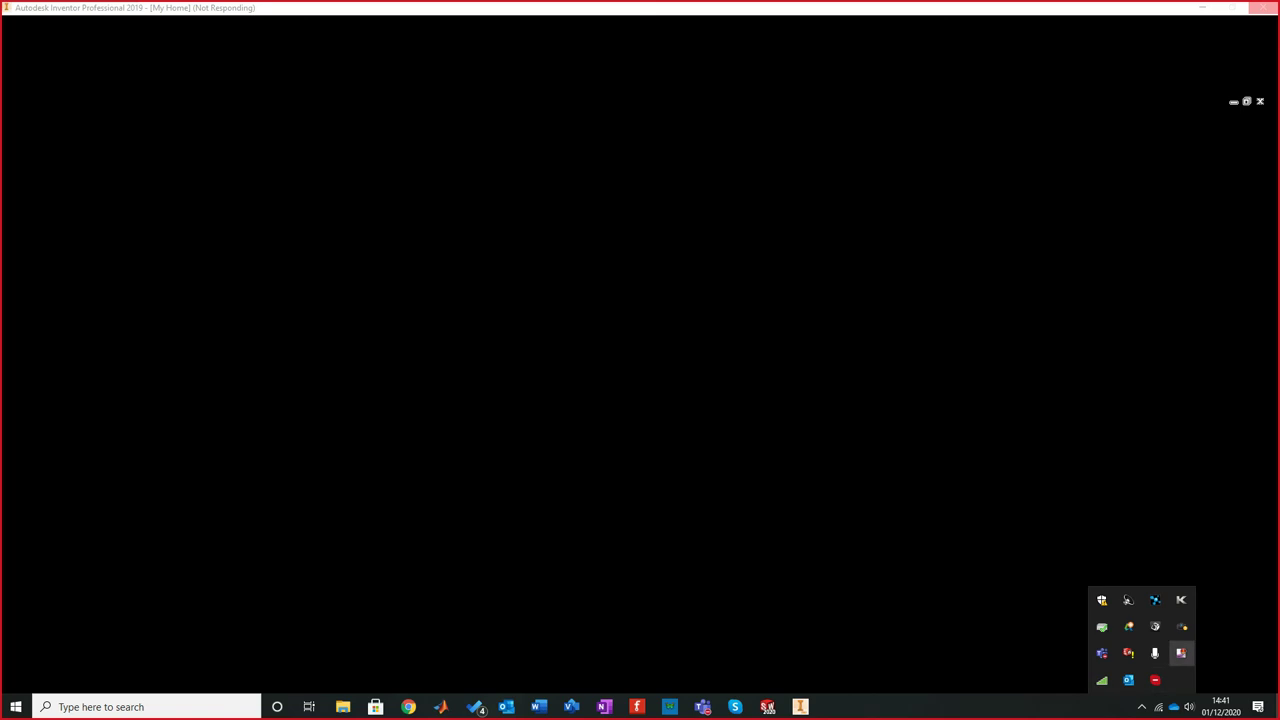
{"action": "right_click", "coordinate": [1181, 652]}
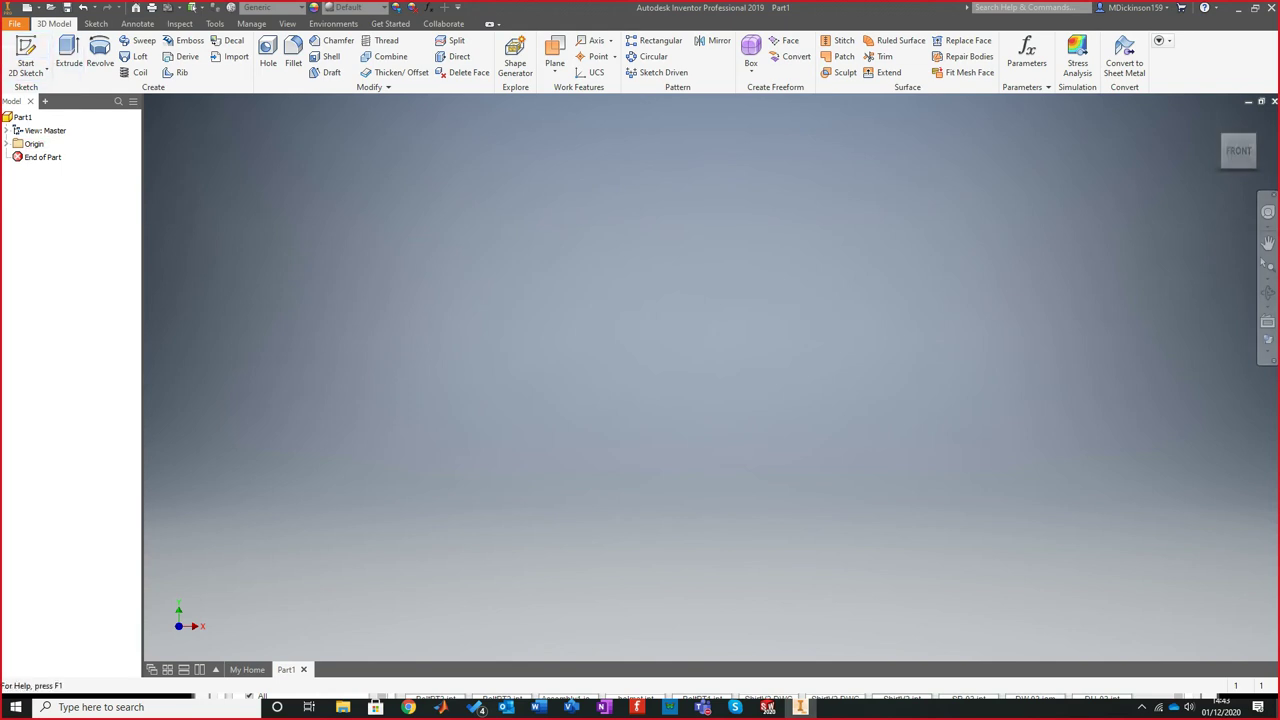
Start a 2D sketch on the XY Plane of the new part
{"action": "left_click", "coordinate": [6, 144]}
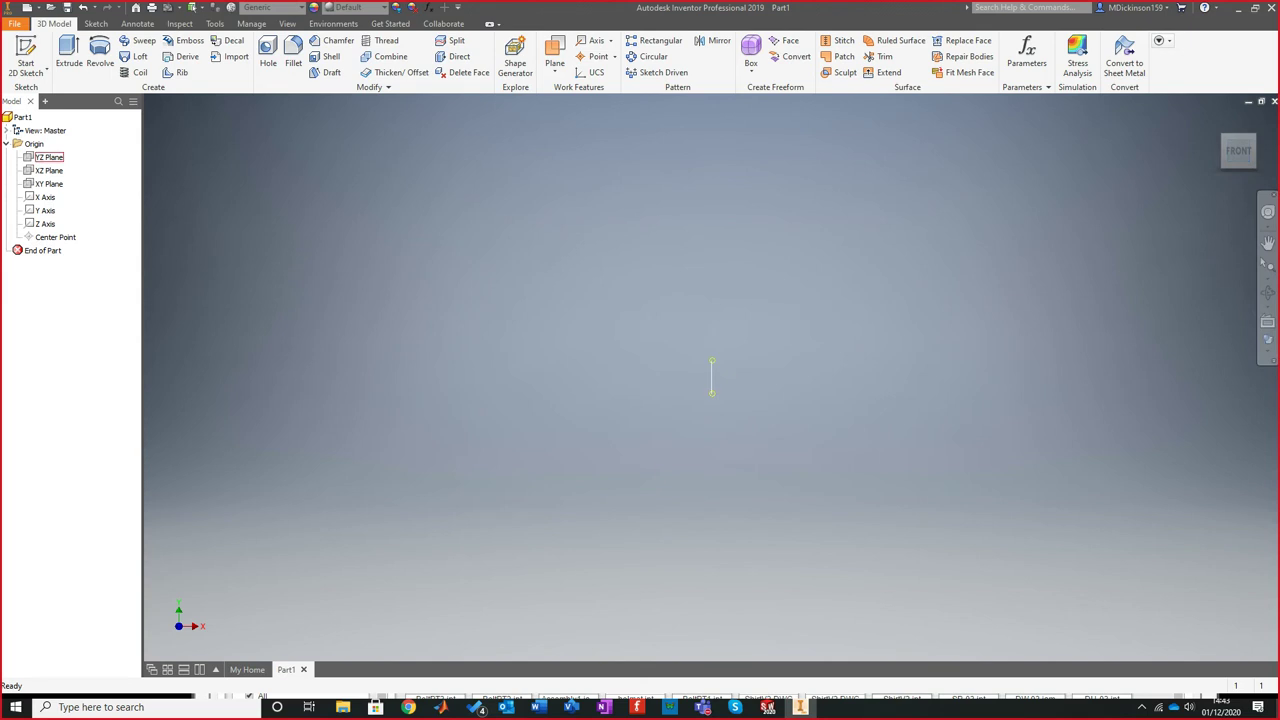
{"action": "left_click", "coordinate": [728, 368]}
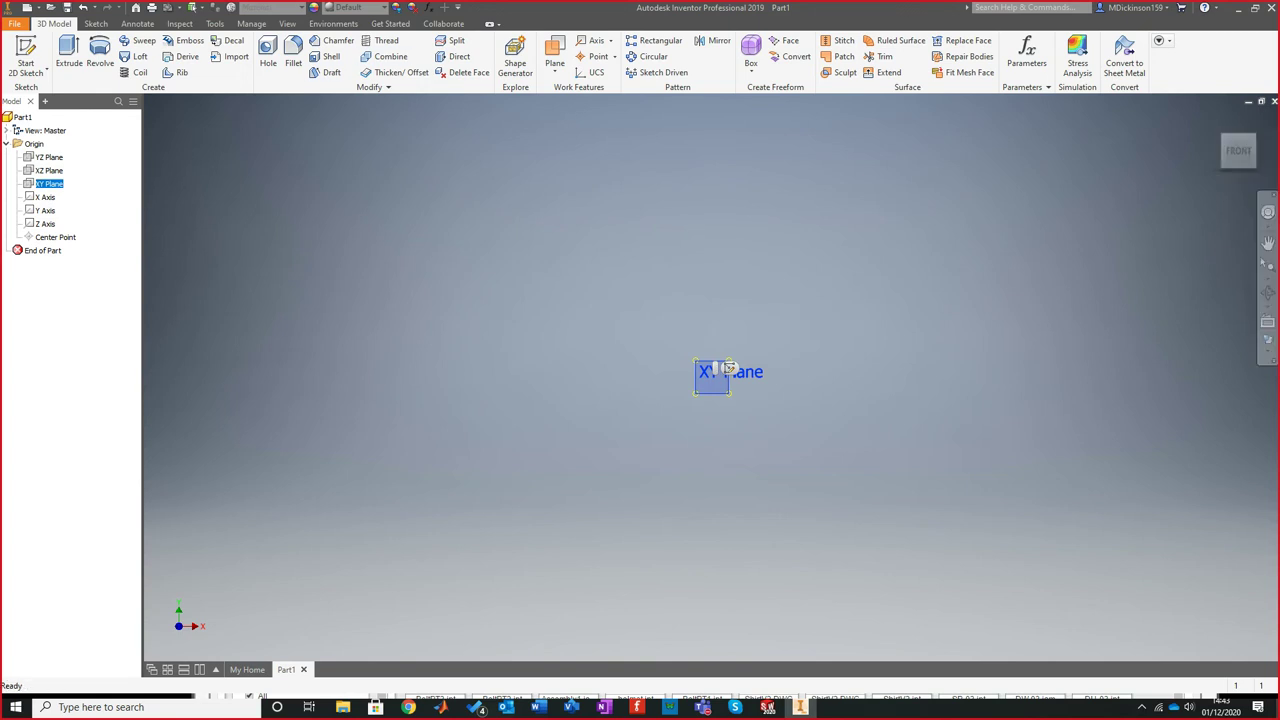
{"action": "left_click", "coordinate": [26, 50]}
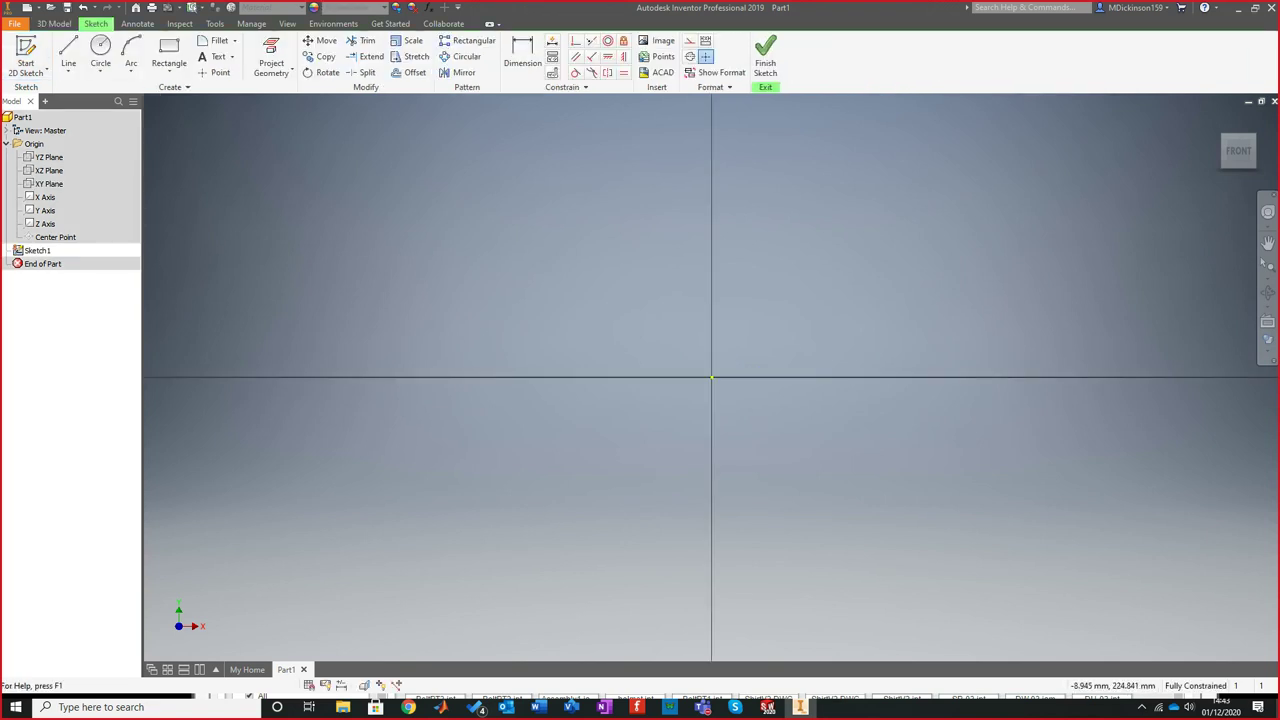
Insert the Front image from the Desktop into the sketch, placing its upper-left corner at the origin
{"action": "left_click", "coordinate": [658, 41]}
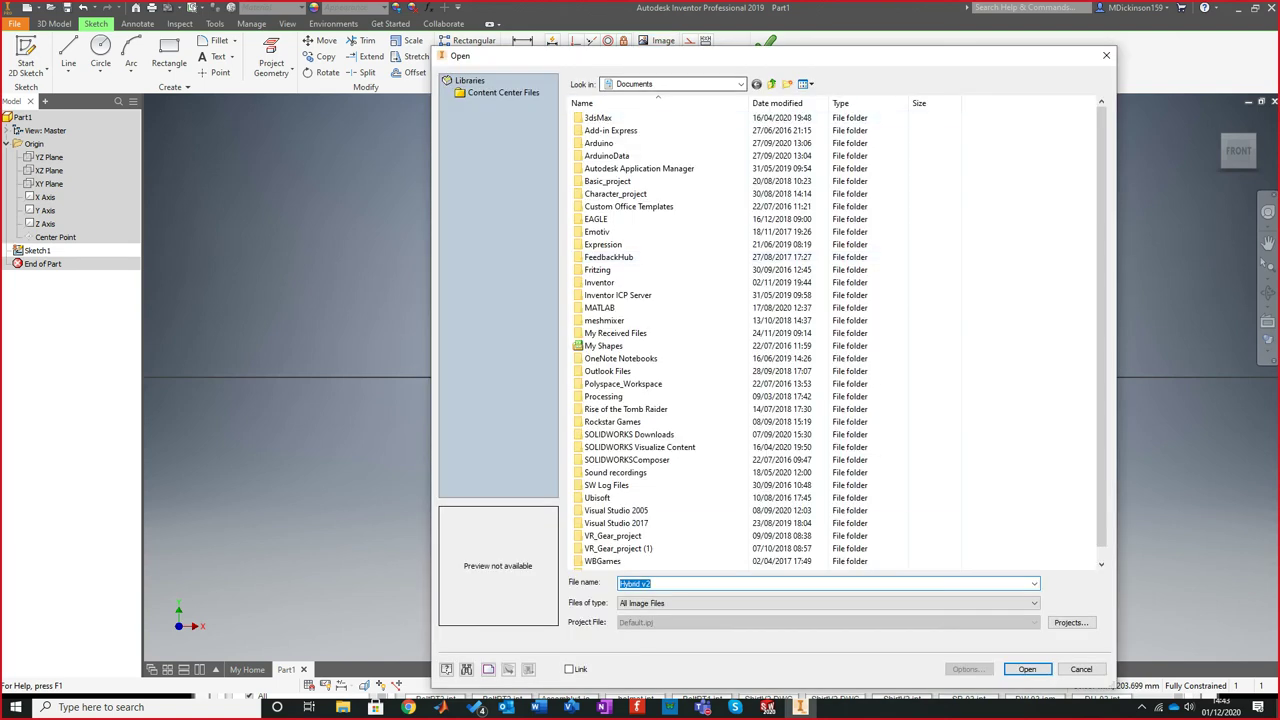
{"action": "left_click", "coordinate": [740, 84]}
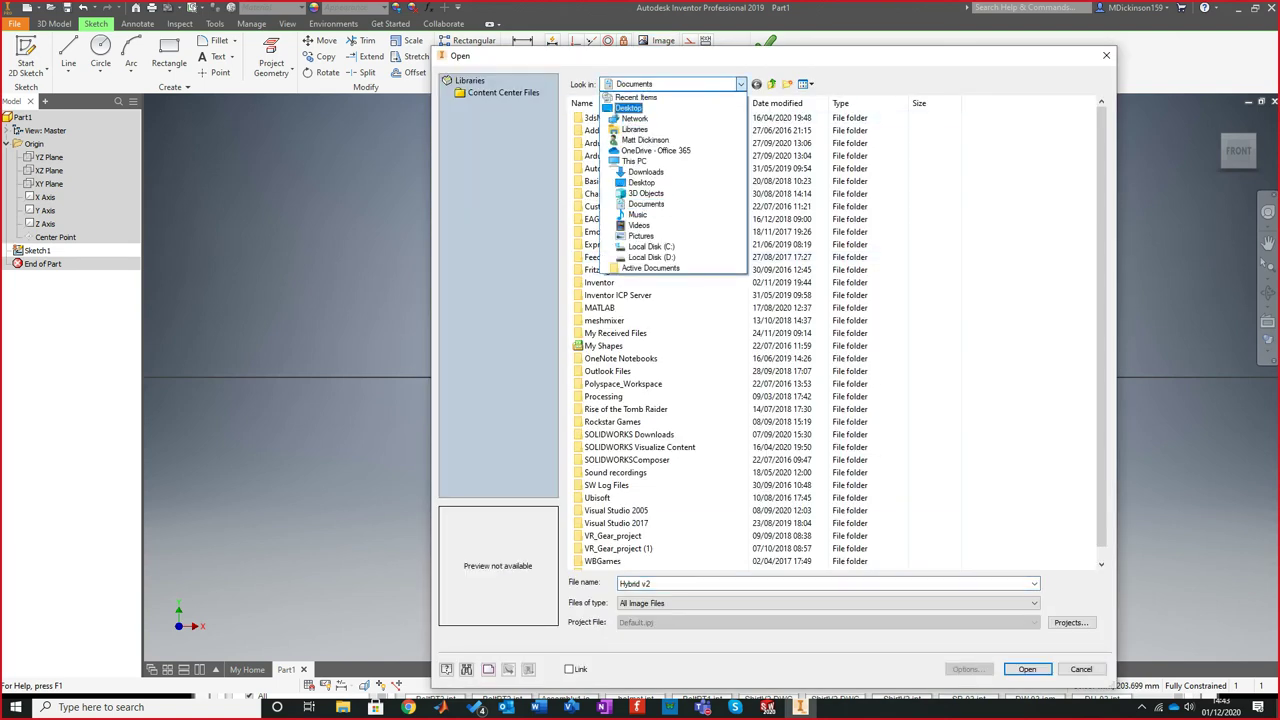
{"action": "left_click", "coordinate": [630, 108]}
{"action": "left_click", "coordinate": [630, 186]}
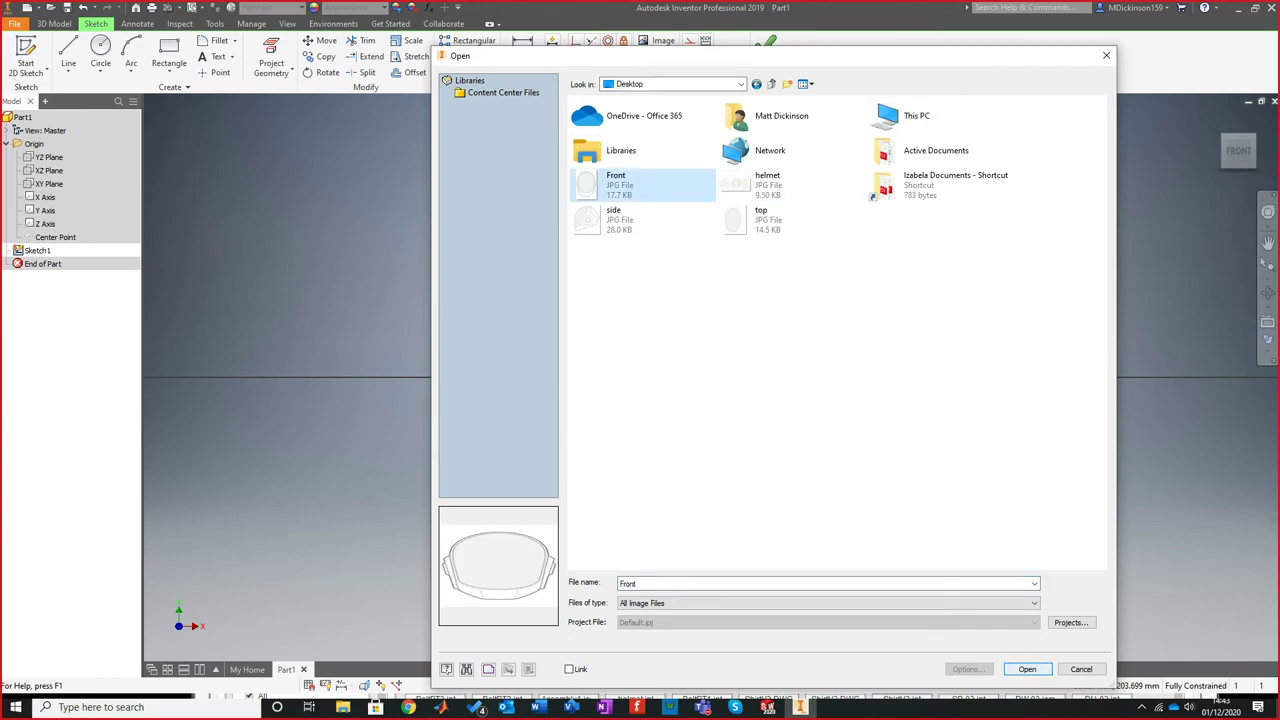
{"action": "left_click", "coordinate": [1027, 669]}
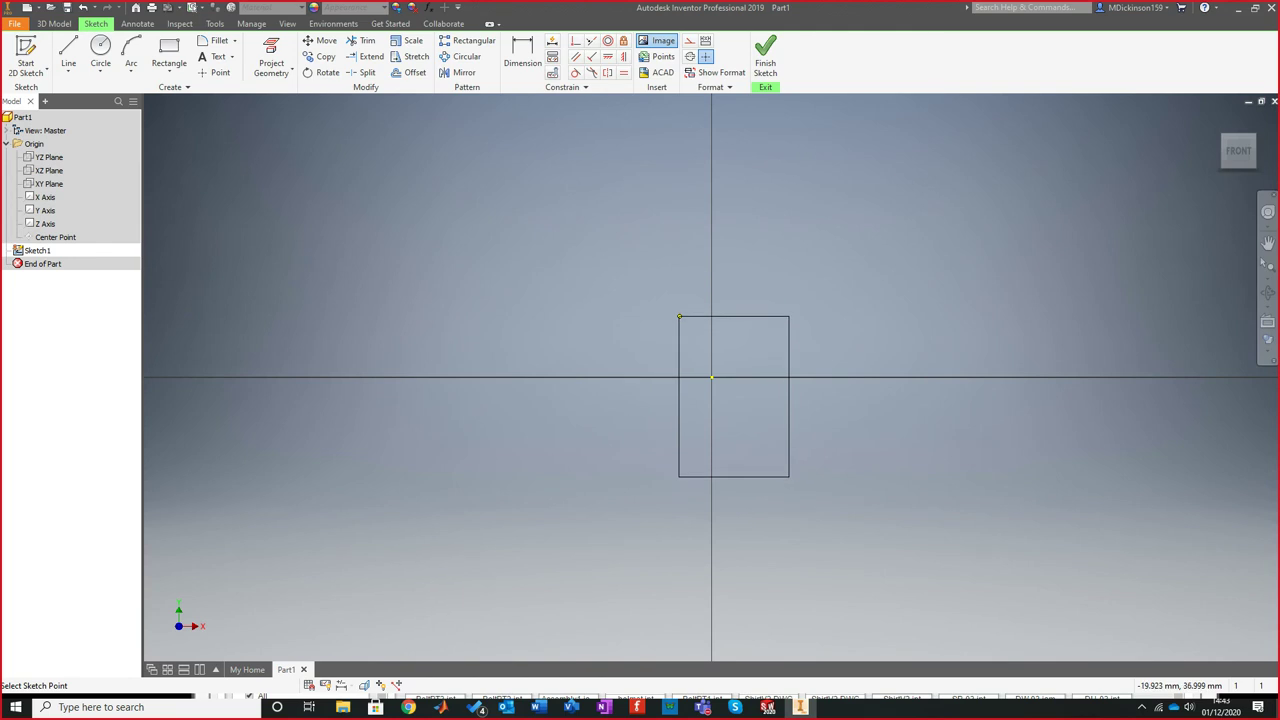
{"action": "left_click", "coordinate": [711, 377]}
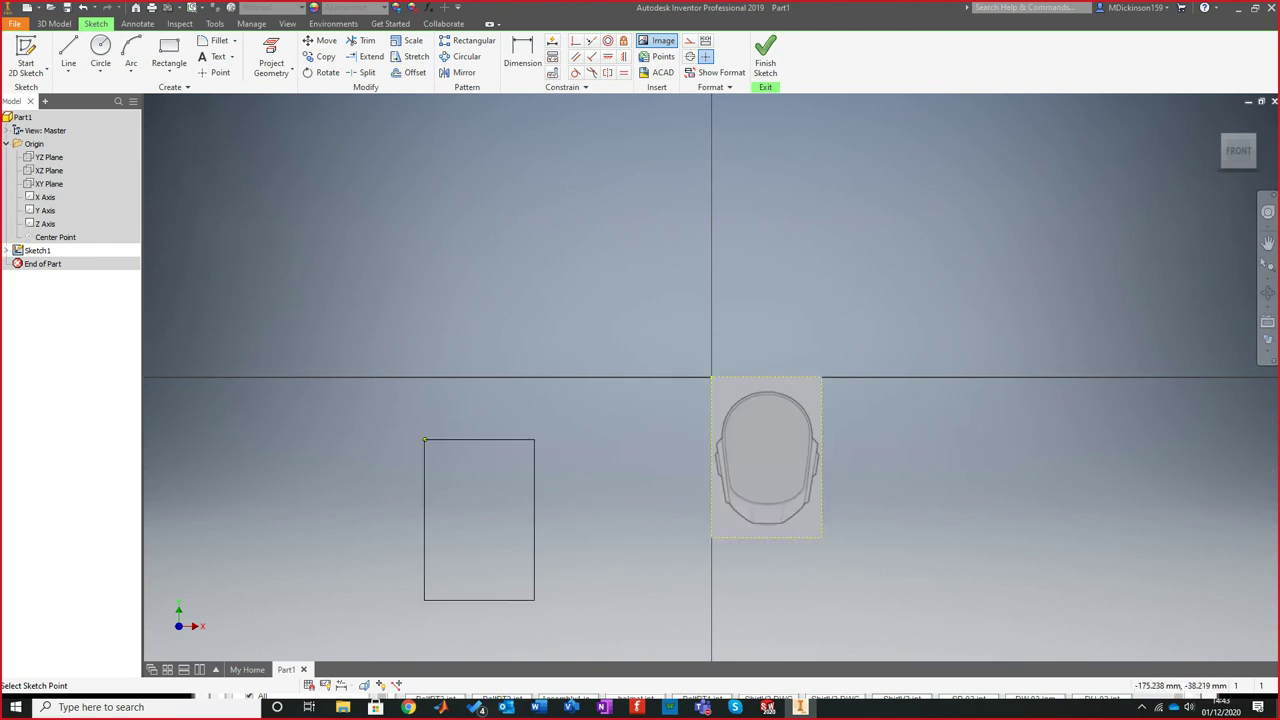
{"action": "left_click", "coordinate": [624, 236]}
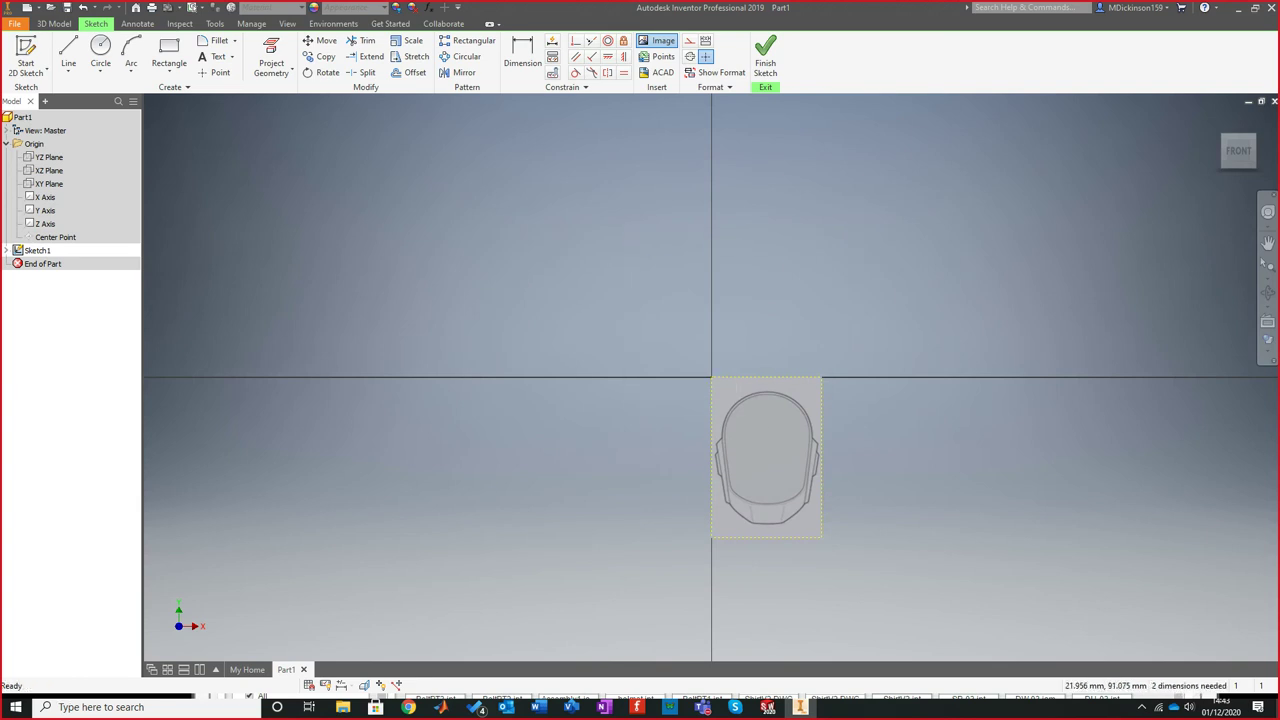
{"action": "key", "text": "Escape"}
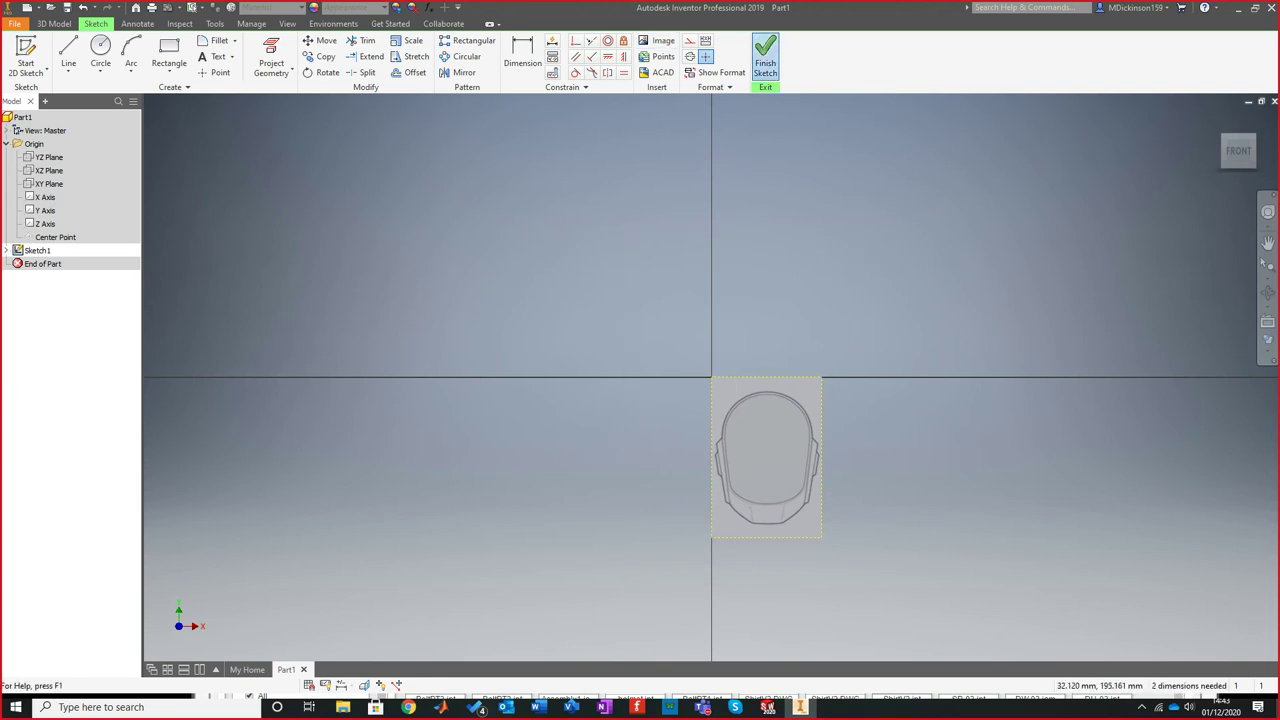
Finish the front image sketch and start a 2D sketch on the YZ Plane
{"action": "left_click", "coordinate": [765, 60]}
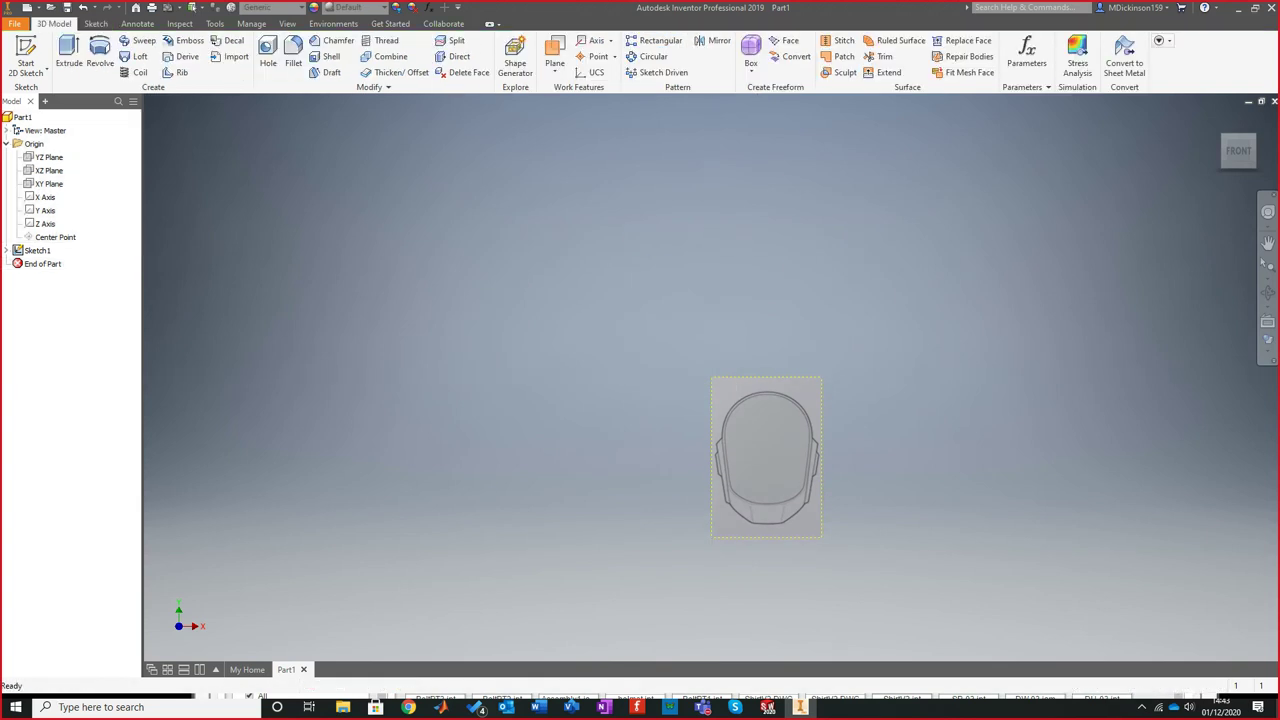
{"action": "left_click", "coordinate": [1266, 151]}
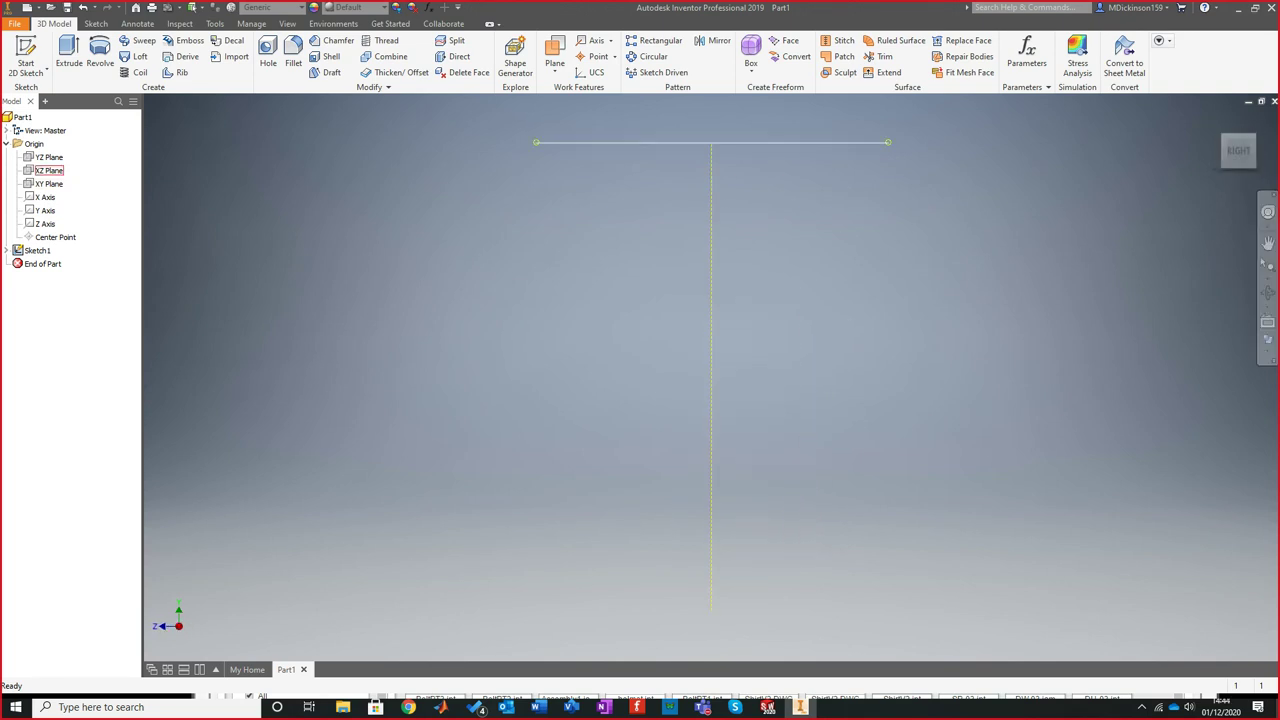
{"action": "left_click", "coordinate": [48, 157]}
{"action": "left_click", "coordinate": [26, 55]}
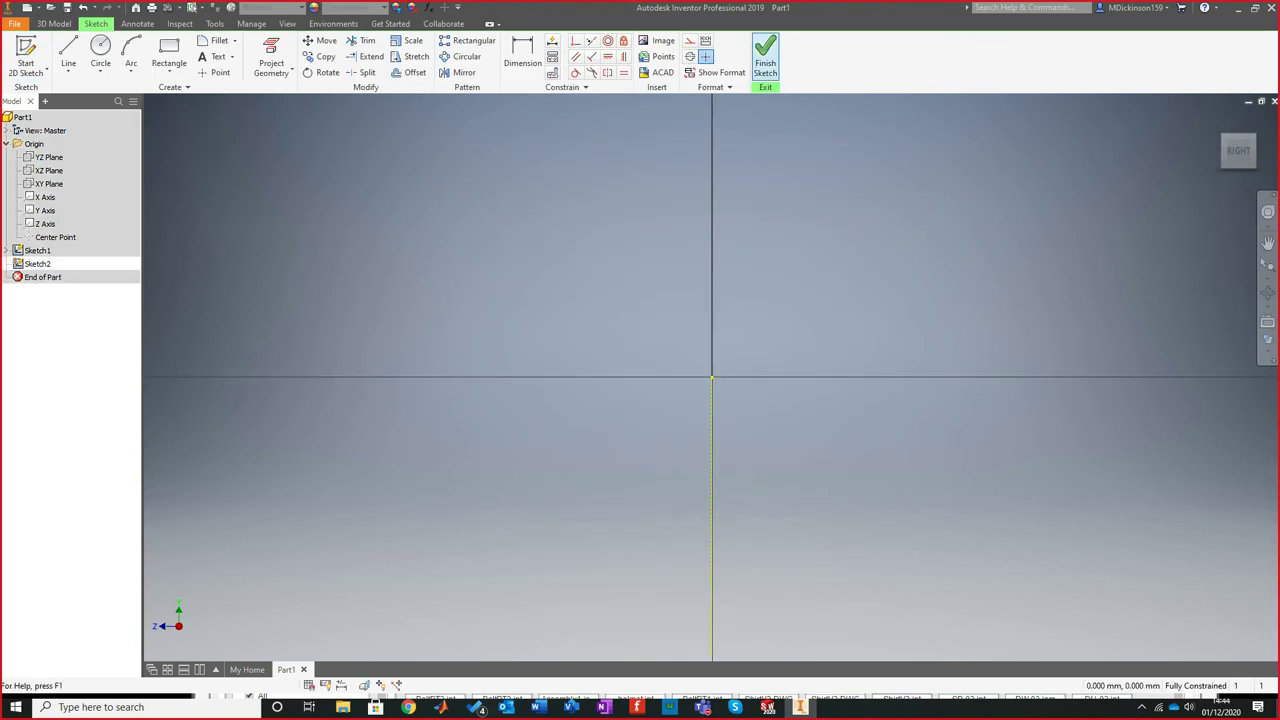
Insert the side image from the Desktop, placing it just below the horizontal axis and across the vertical axis
{"action": "left_click", "coordinate": [656, 48]}
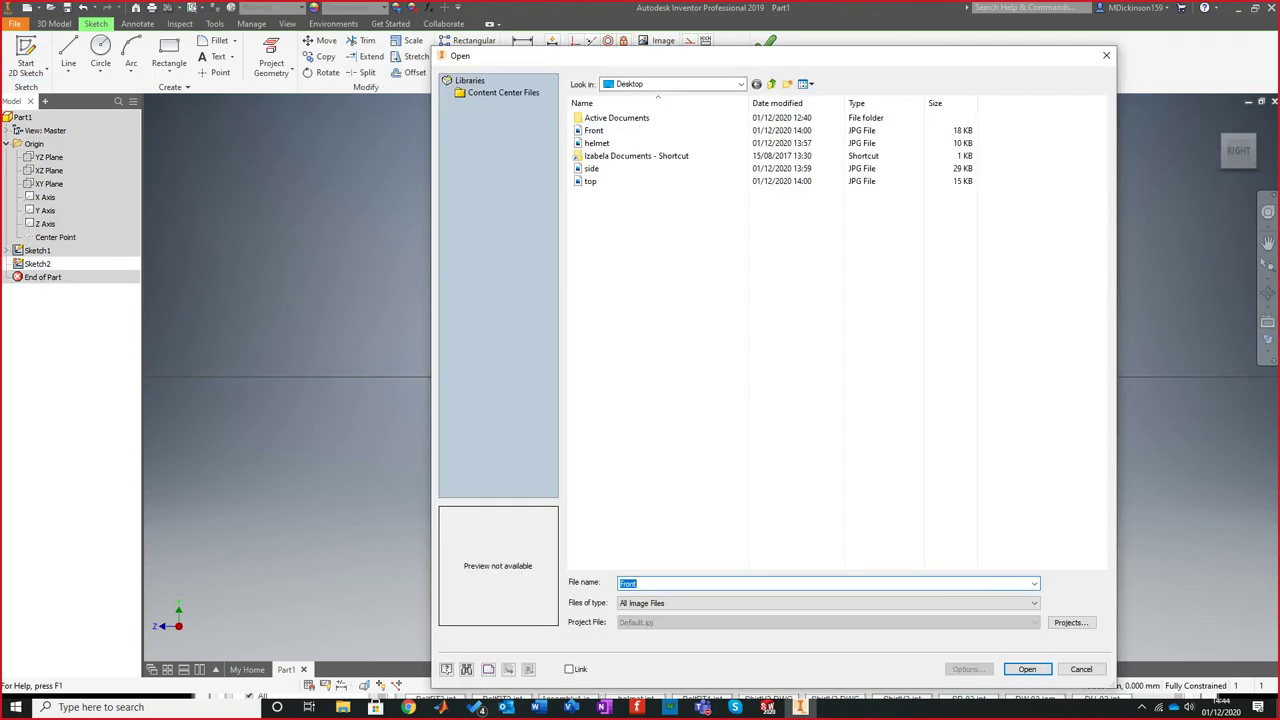
{"action": "left_click", "coordinate": [592, 168]}
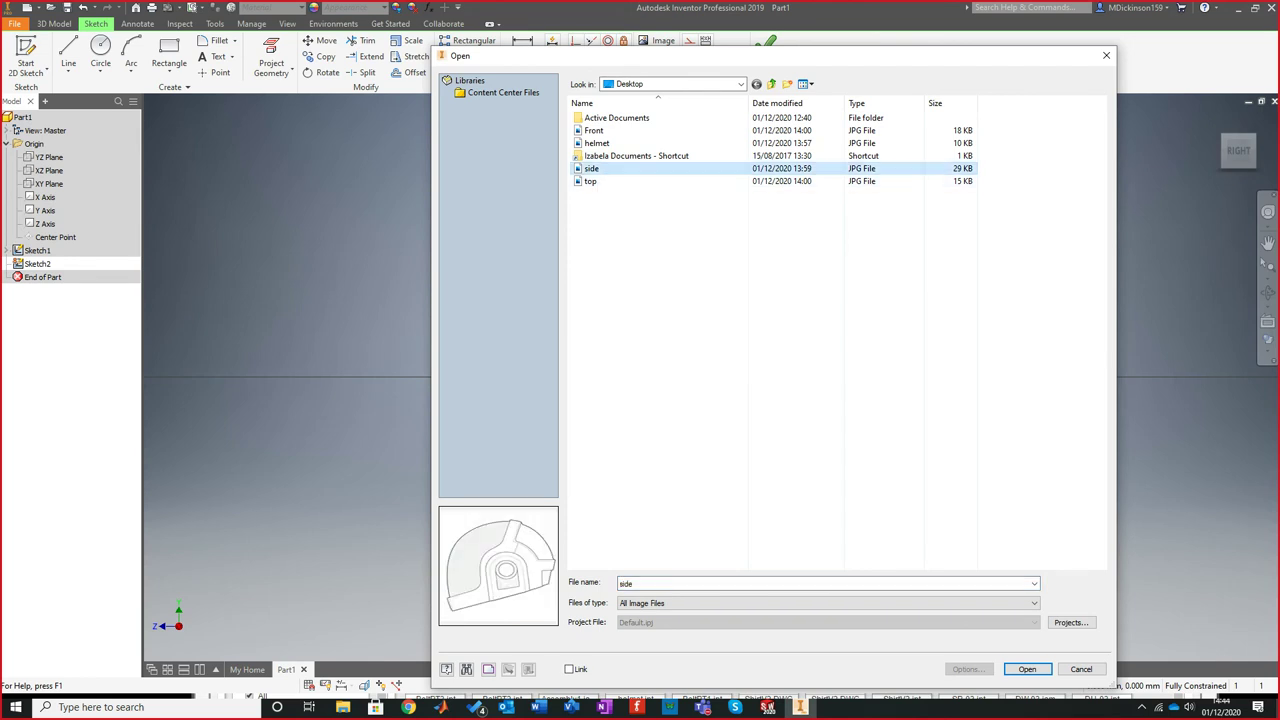
{"action": "left_click", "coordinate": [1027, 669]}
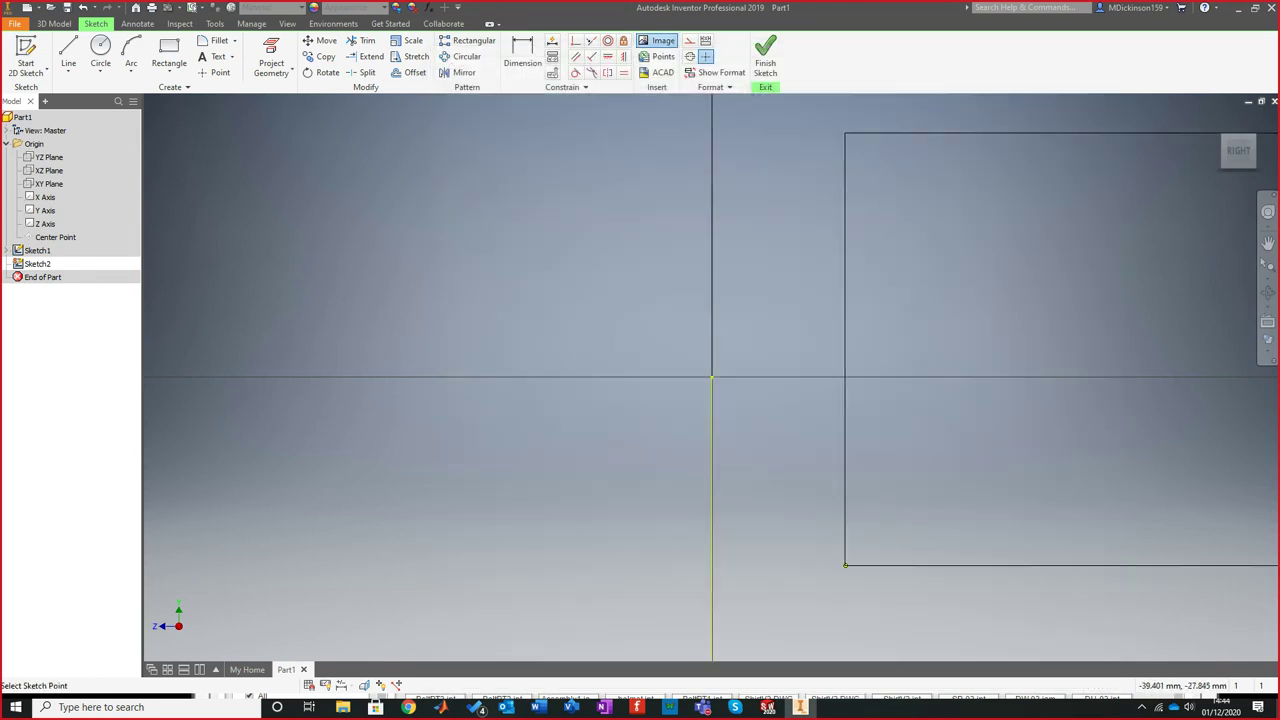
{"action": "scroll", "coordinate": [535, 644], "scroll_direction": "up", "scroll_amount": 5}
{"action": "mouse_move", "coordinate": [531, 638]}
{"action": "middle_mouse_down"}
{"action": "mouse_move", "coordinate": [564, 500]}
{"action": "mouse_move", "coordinate": [573, 508]}
{"action": "middle_mouse_up"}
{"action": "scroll", "coordinate": [573, 508], "scroll_direction": "down", "scroll_amount": 6}
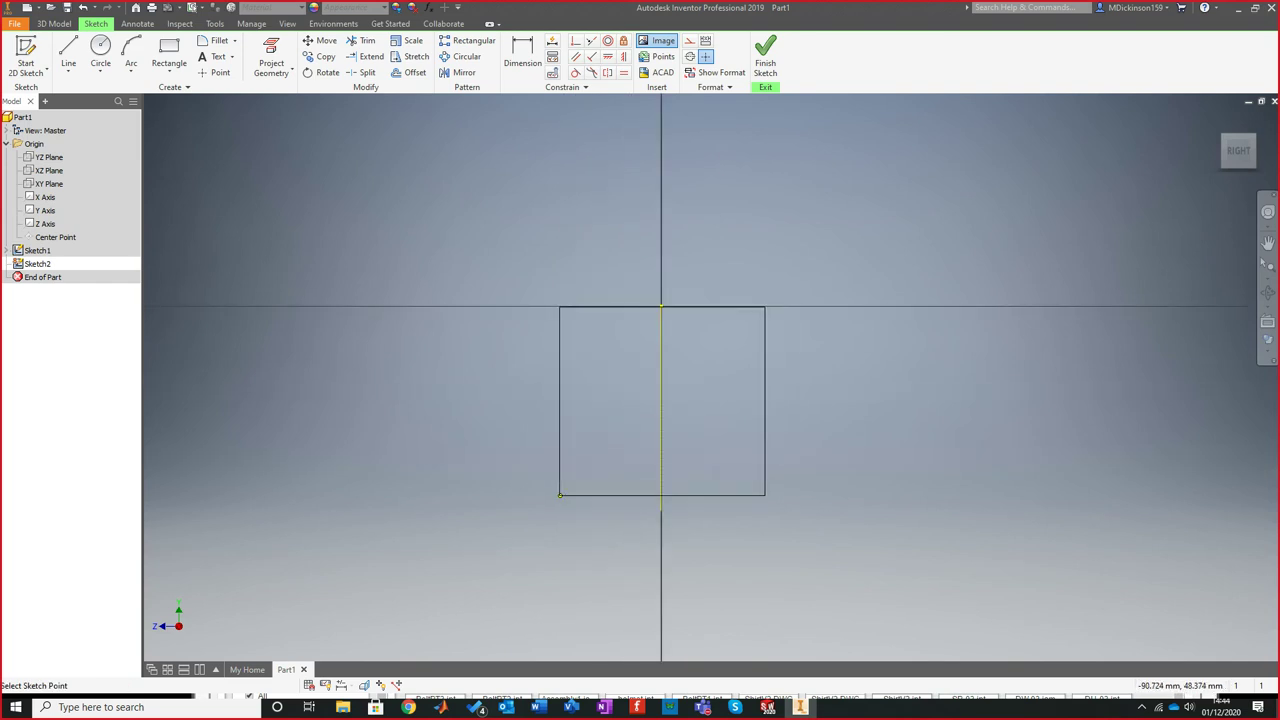
{"action": "left_click", "coordinate": [560, 494]}
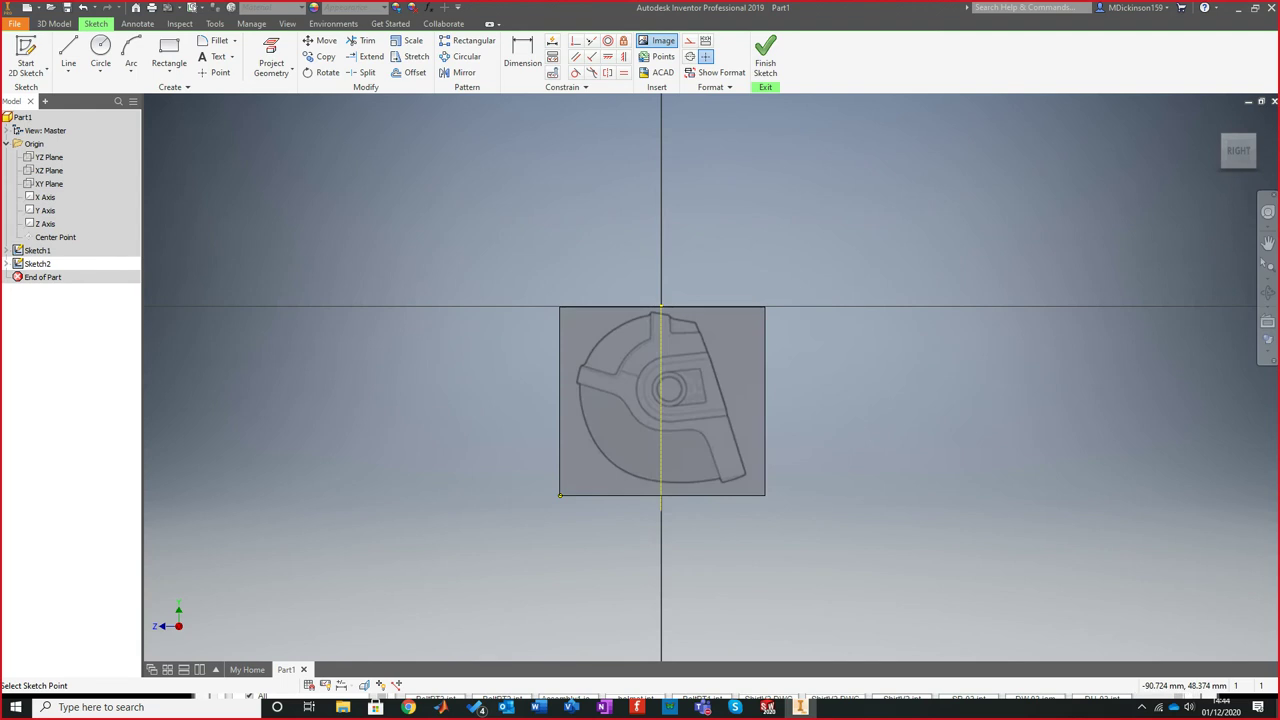
{"action": "key", "text": "Escape"}
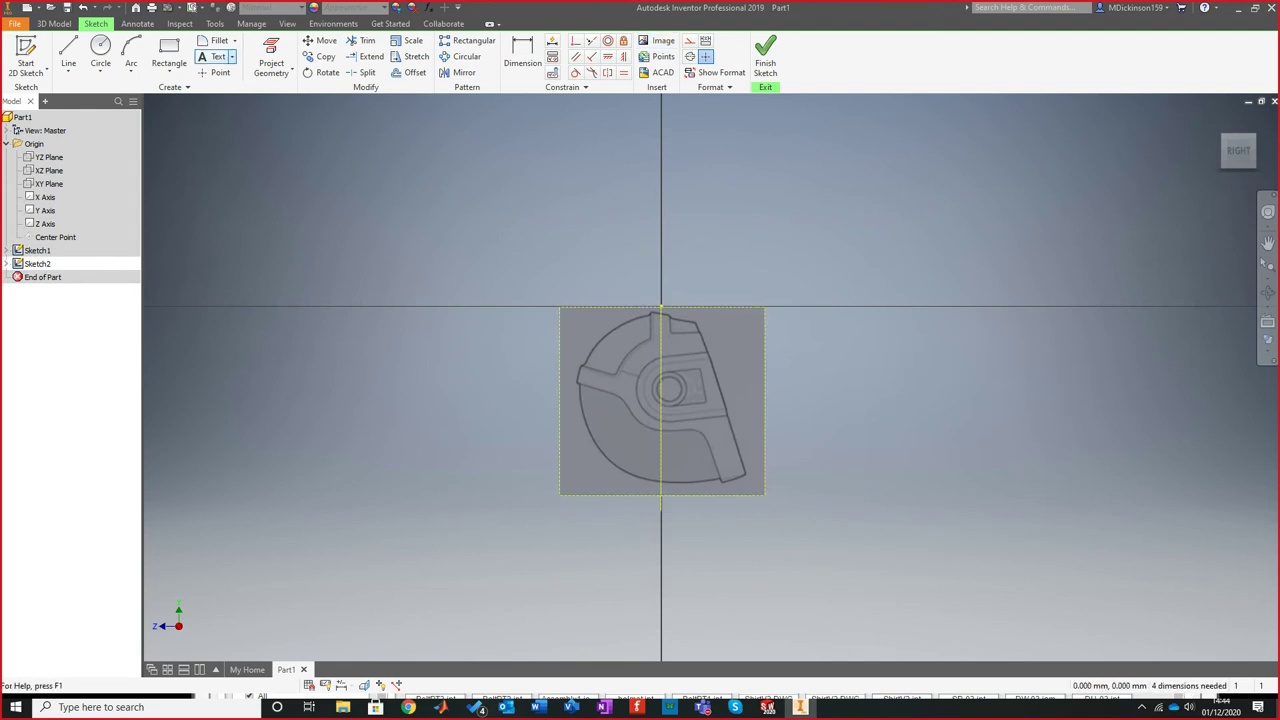
Rotate the side image by 270 degrees about its lower-right corner so the helmet stands upright
{"action": "left_click", "coordinate": [322, 72]}
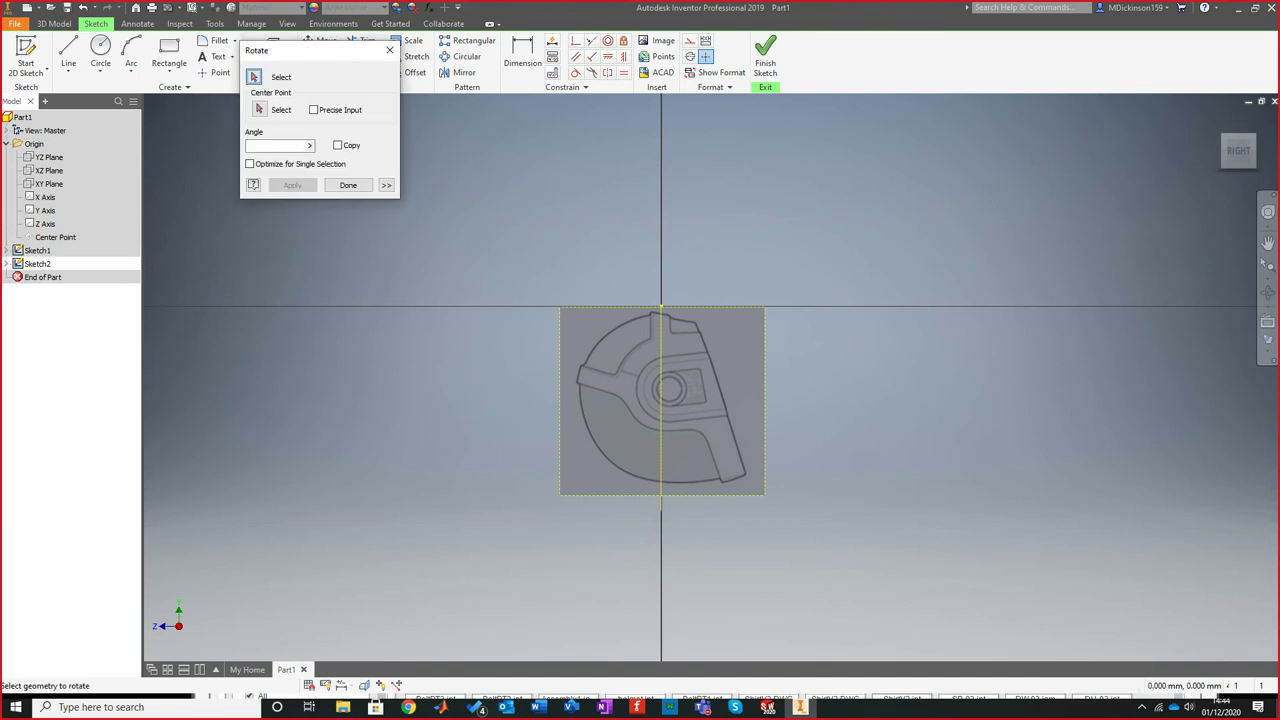
{"action": "left_click", "coordinate": [610, 420]}
{"action": "left_click", "coordinate": [260, 109]}
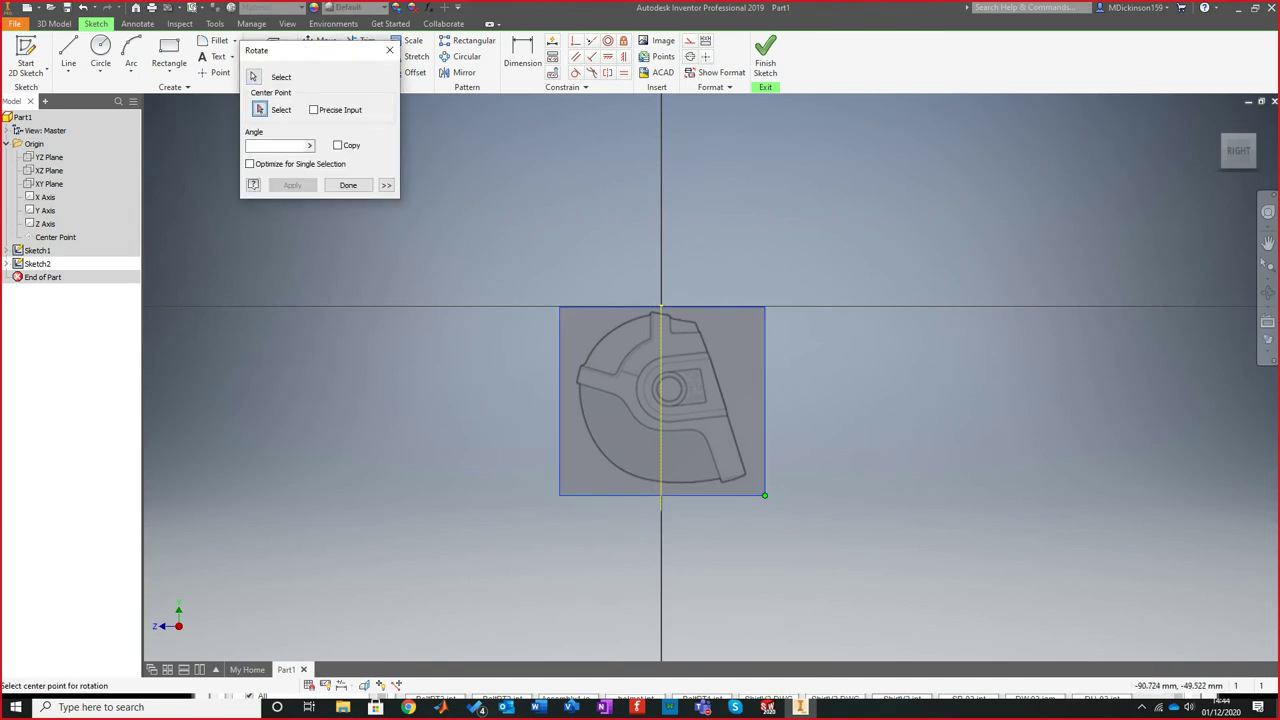
{"action": "left_click", "coordinate": [764, 494]}
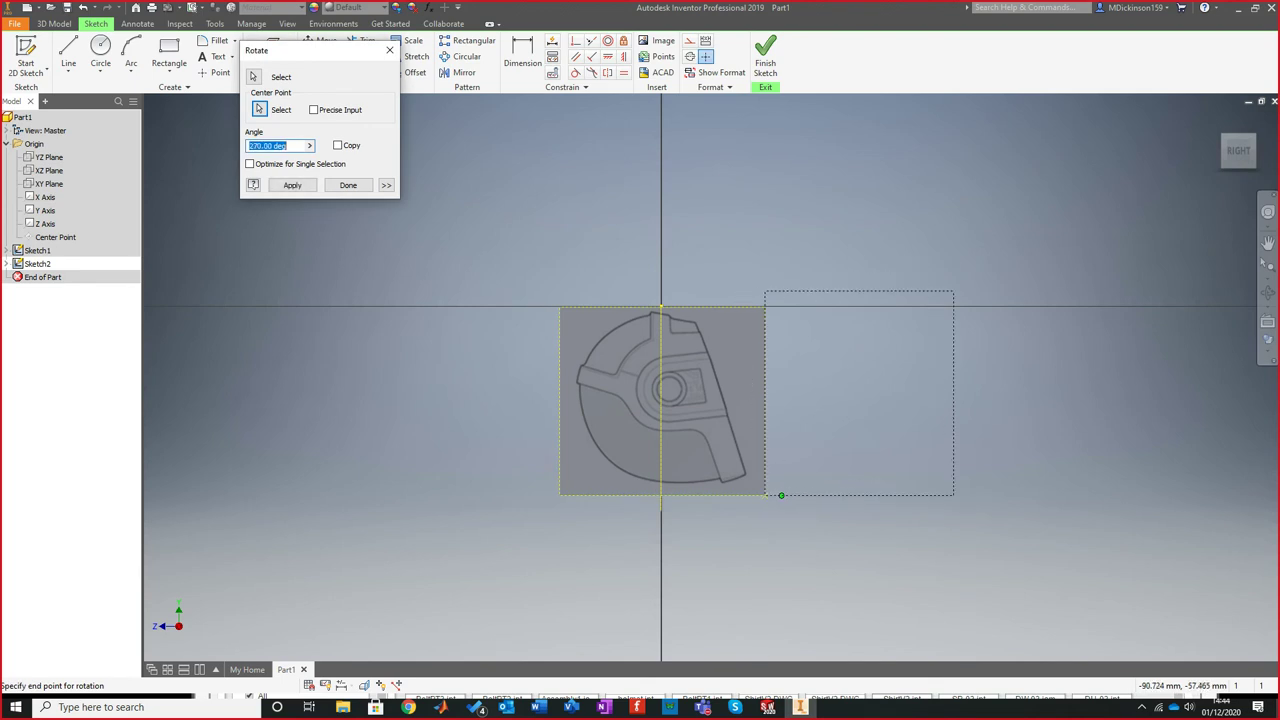
{"action": "left_click", "coordinate": [781, 494]}
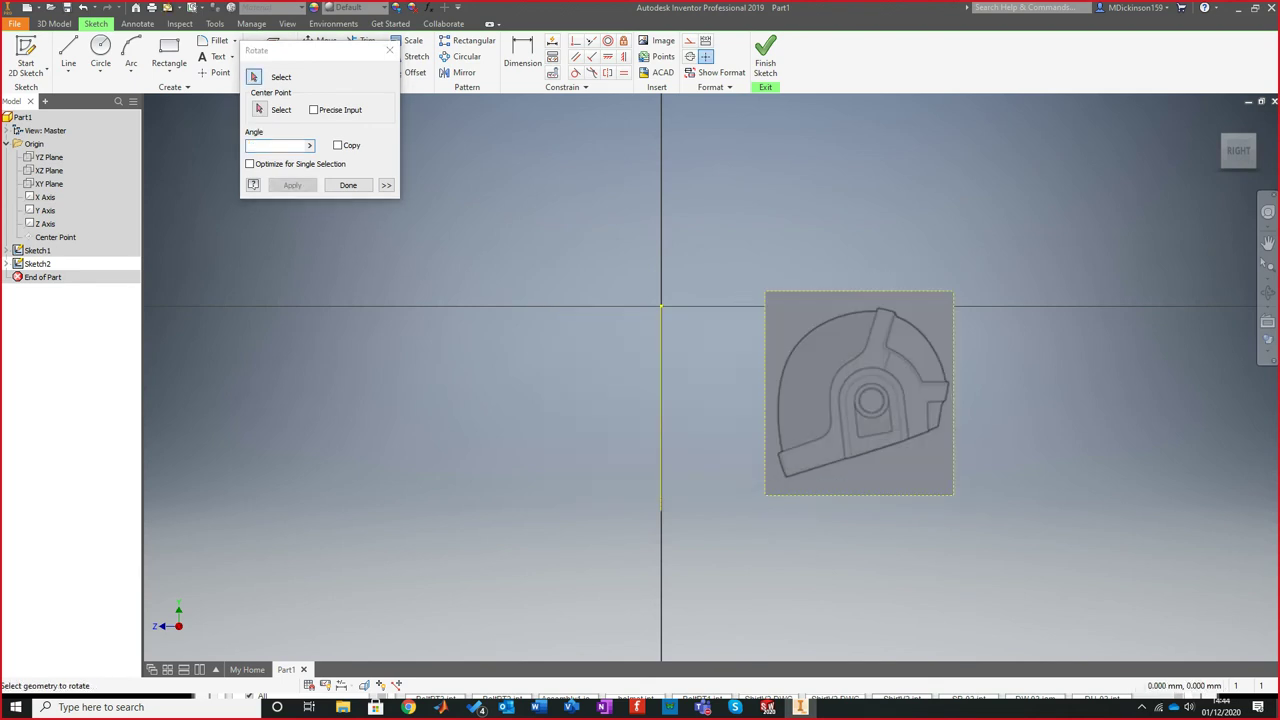
{"action": "left_click", "coordinate": [348, 185]}
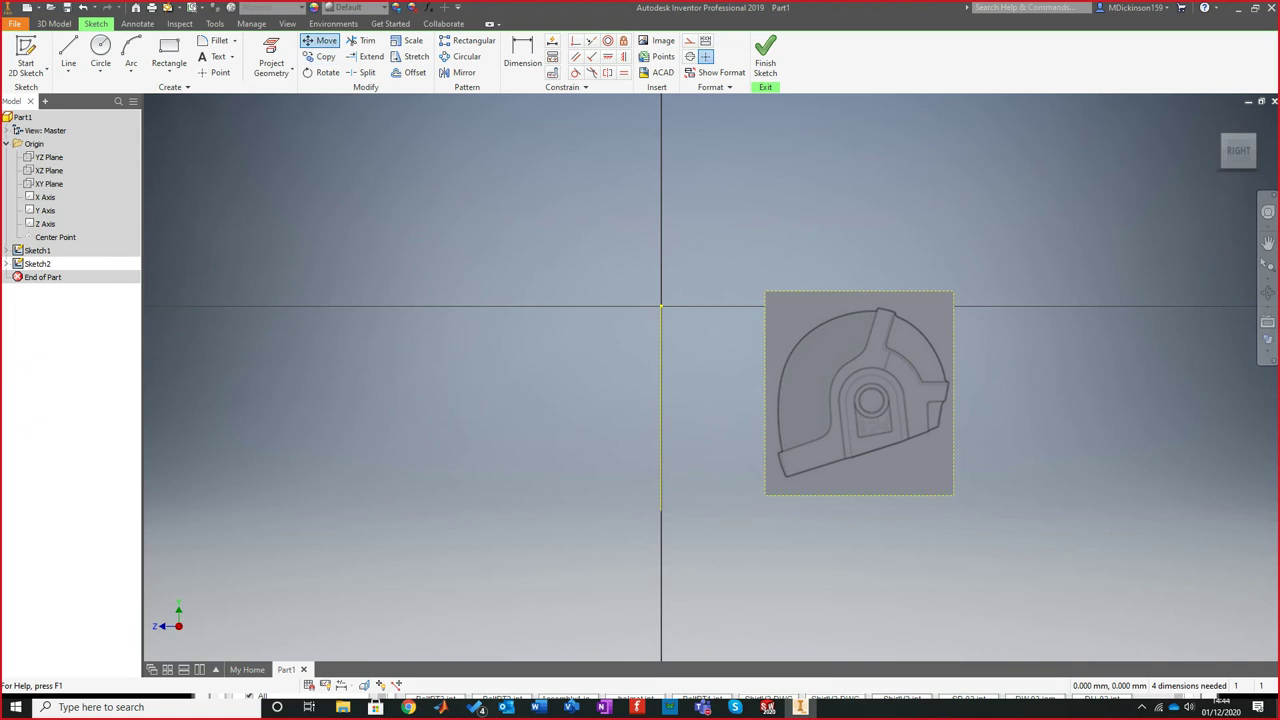
Move the side image by its upper-left corner so its upper edge lies on the horizontal axis across the origin, and finish the sketch
{"action": "left_click", "coordinate": [322, 41]}
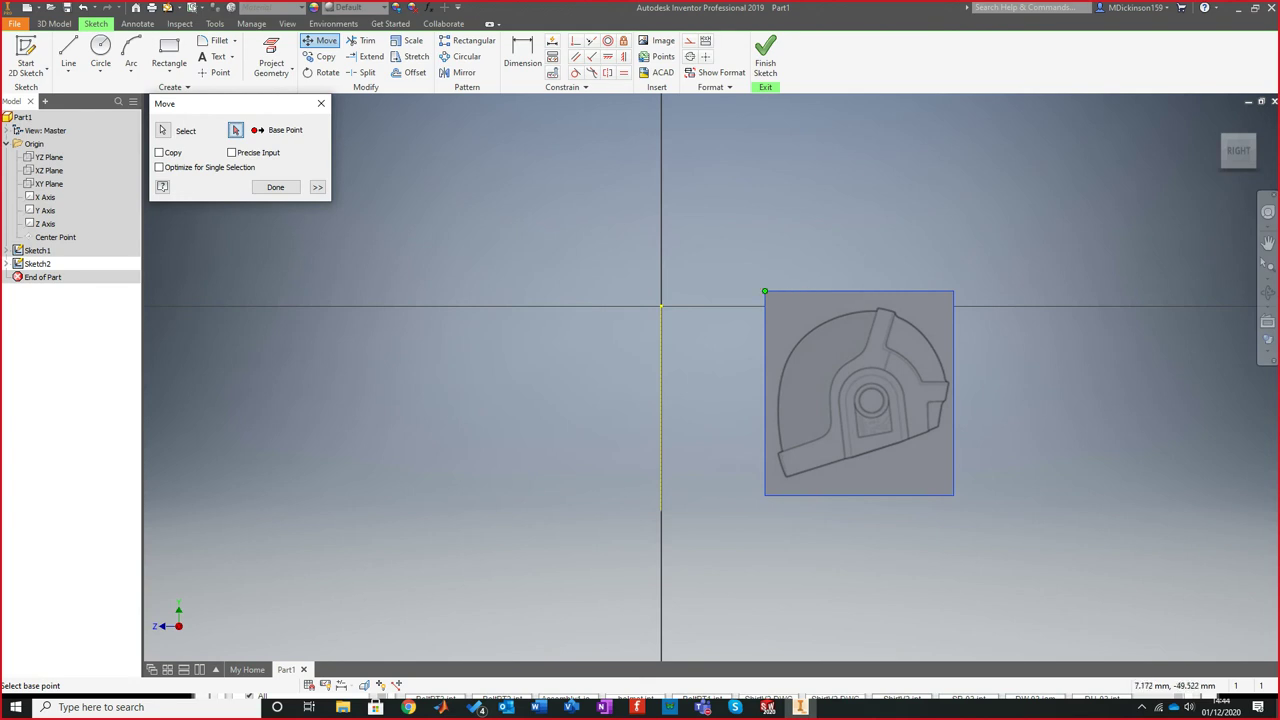
{"action": "left_click", "coordinate": [765, 291]}
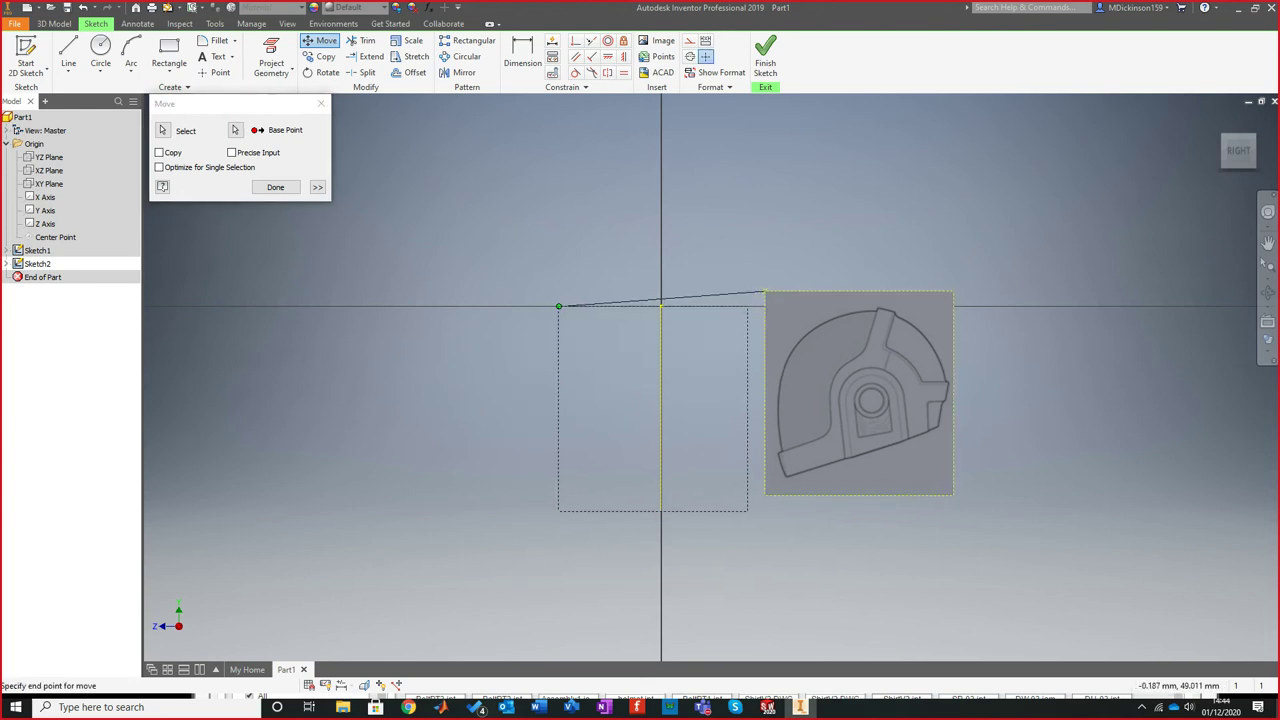
{"action": "left_click", "coordinate": [559, 306]}
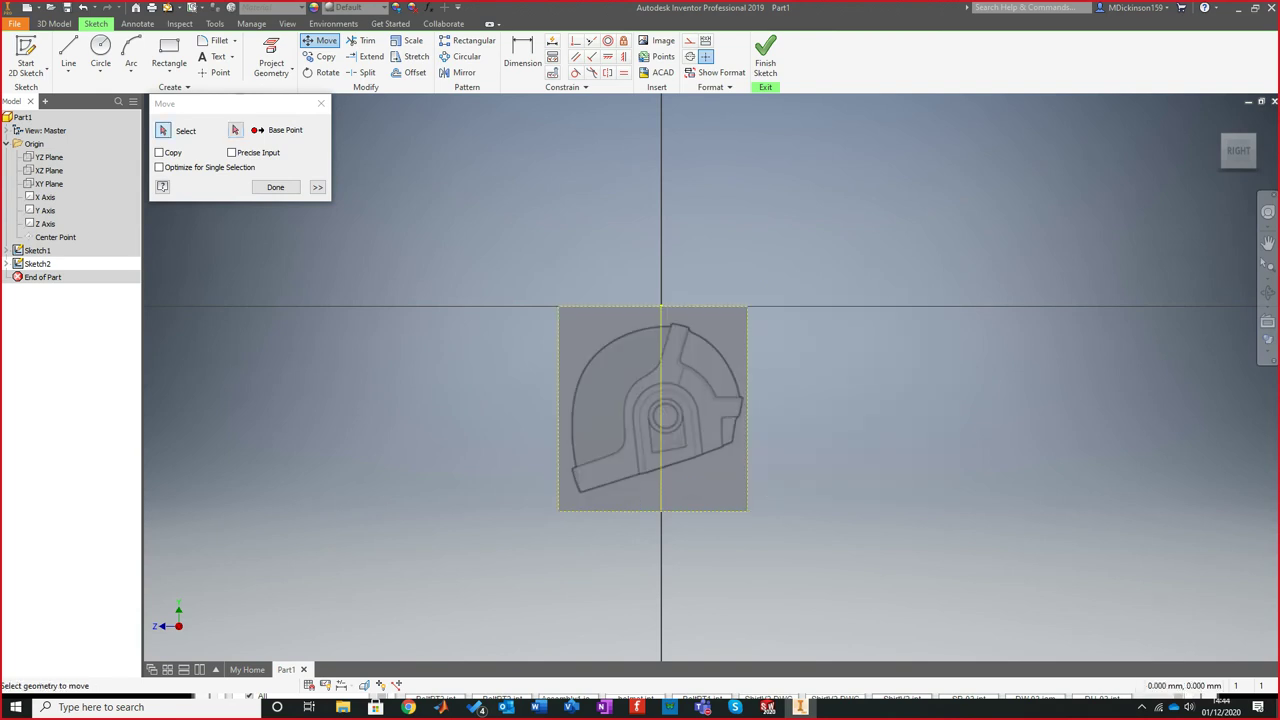
{"action": "scroll", "coordinate": [635, 317], "scroll_direction": "down", "scroll_amount": 5}
{"action": "scroll", "coordinate": [668, 381], "scroll_direction": "up", "scroll_amount": 4}
{"action": "scroll", "coordinate": [667, 378], "scroll_direction": "up", "scroll_amount": 3}
{"action": "mouse_move", "coordinate": [667, 378]}
{"action": "middle_mouse_down"}
{"action": "mouse_move", "coordinate": [756, 374]}
{"action": "mouse_move", "coordinate": [728, 384]}
{"action": "mouse_move", "coordinate": [725, 371]}
{"action": "middle_mouse_up"}
{"action": "key", "text": "Escape"}
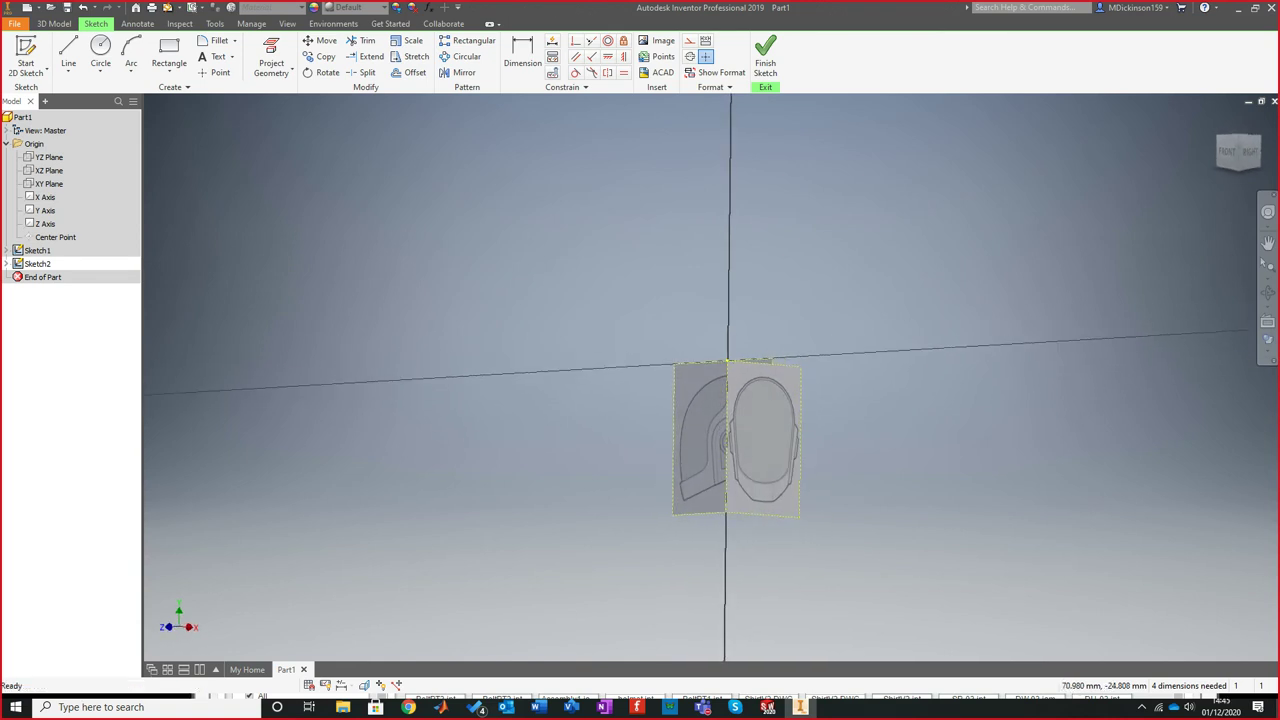
{"action": "scroll", "coordinate": [768, 397], "scroll_direction": "up", "scroll_amount": 3}
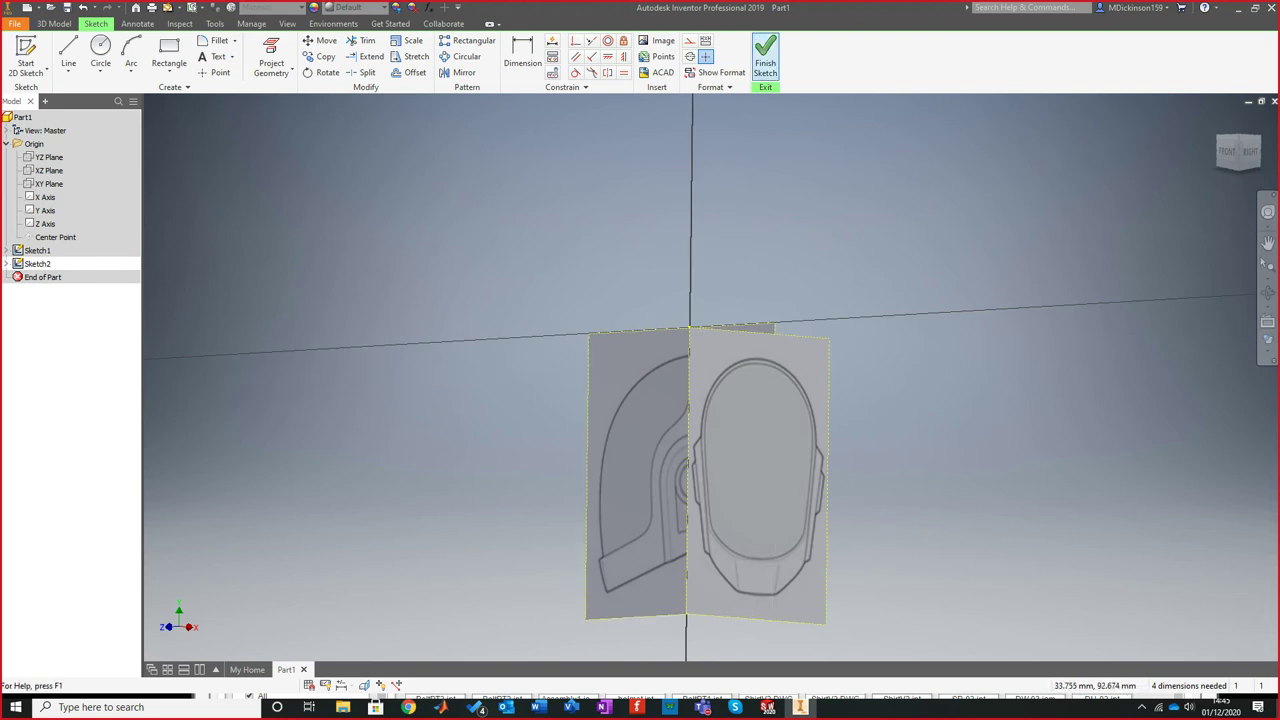
{"action": "left_click", "coordinate": [765, 52]}
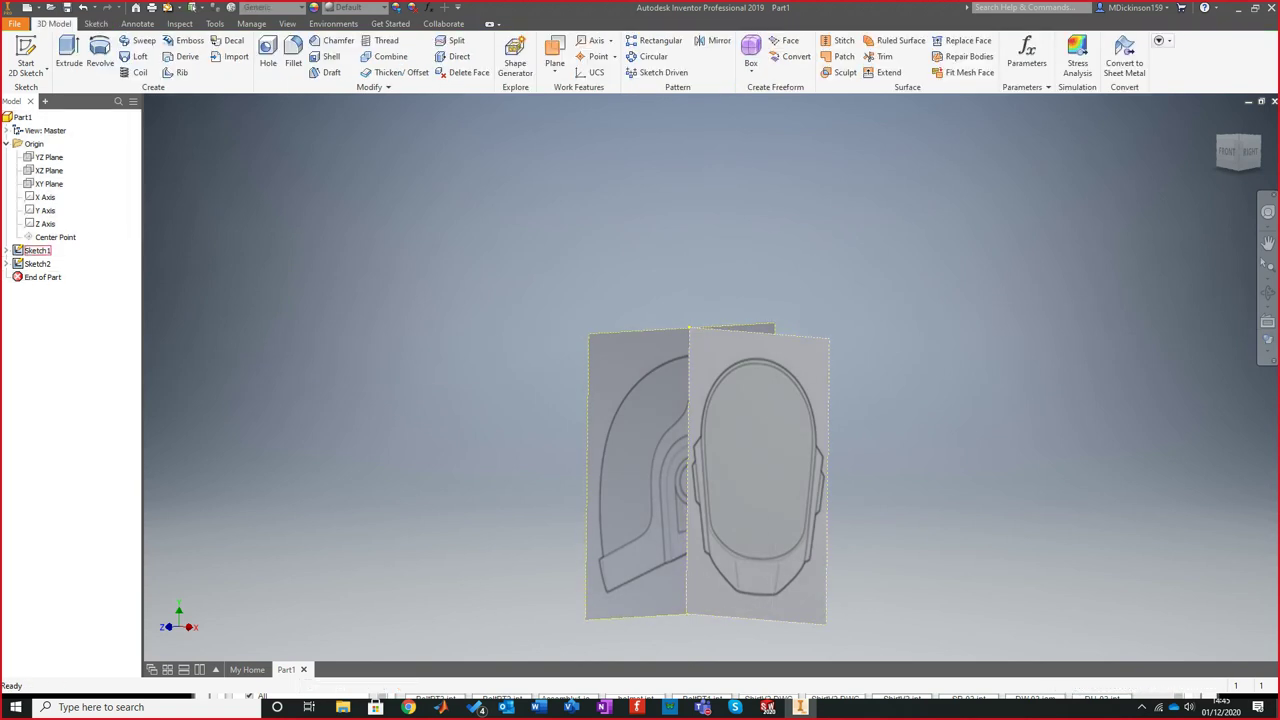
Edit Sketch1 and delete the coincident constraint that ties the front image's corner to the origin
{"action": "left_click", "coordinate": [37, 263]}
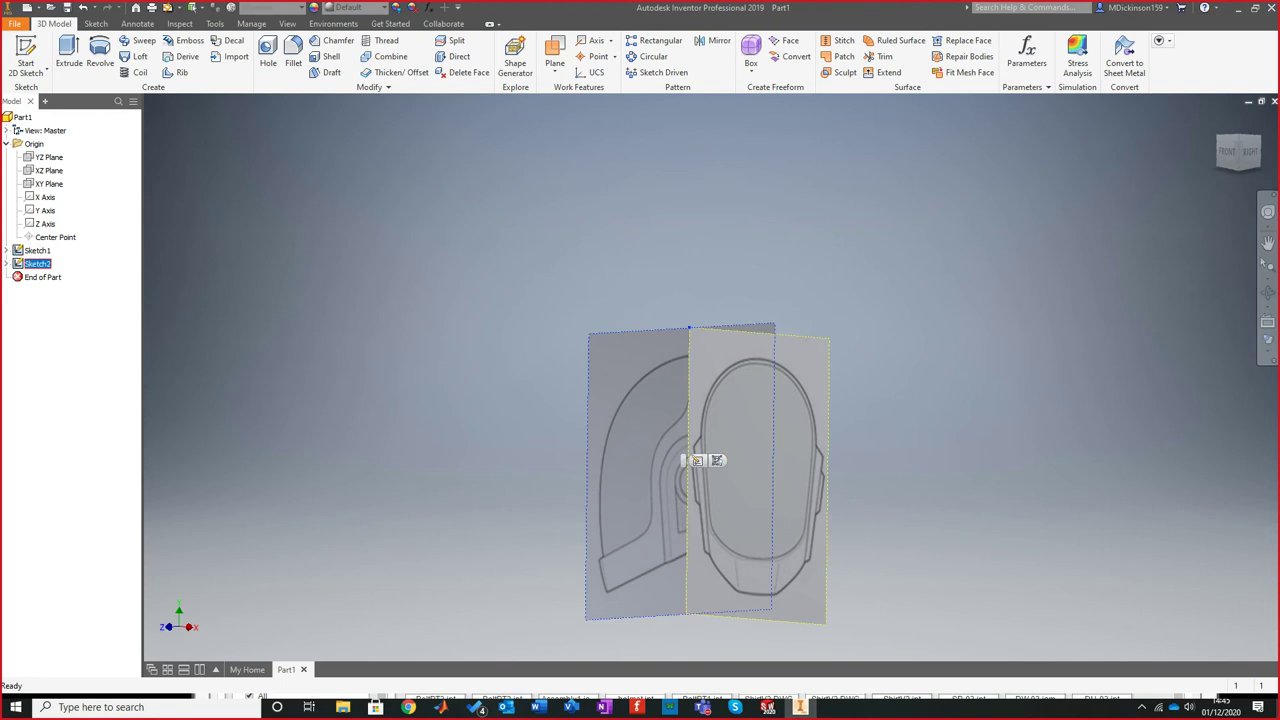
{"action": "left_click", "coordinate": [37, 250]}
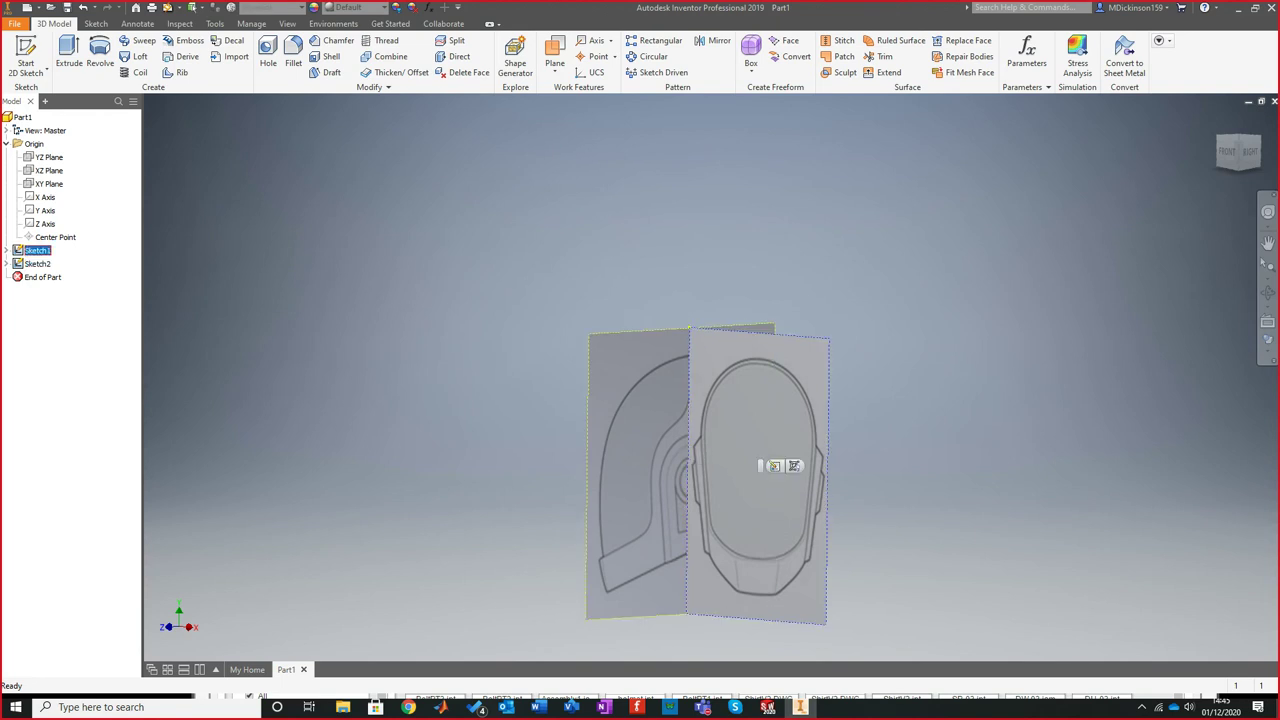
{"action": "right_click", "coordinate": [37, 250]}
{"action": "left_click", "coordinate": [72, 303]}
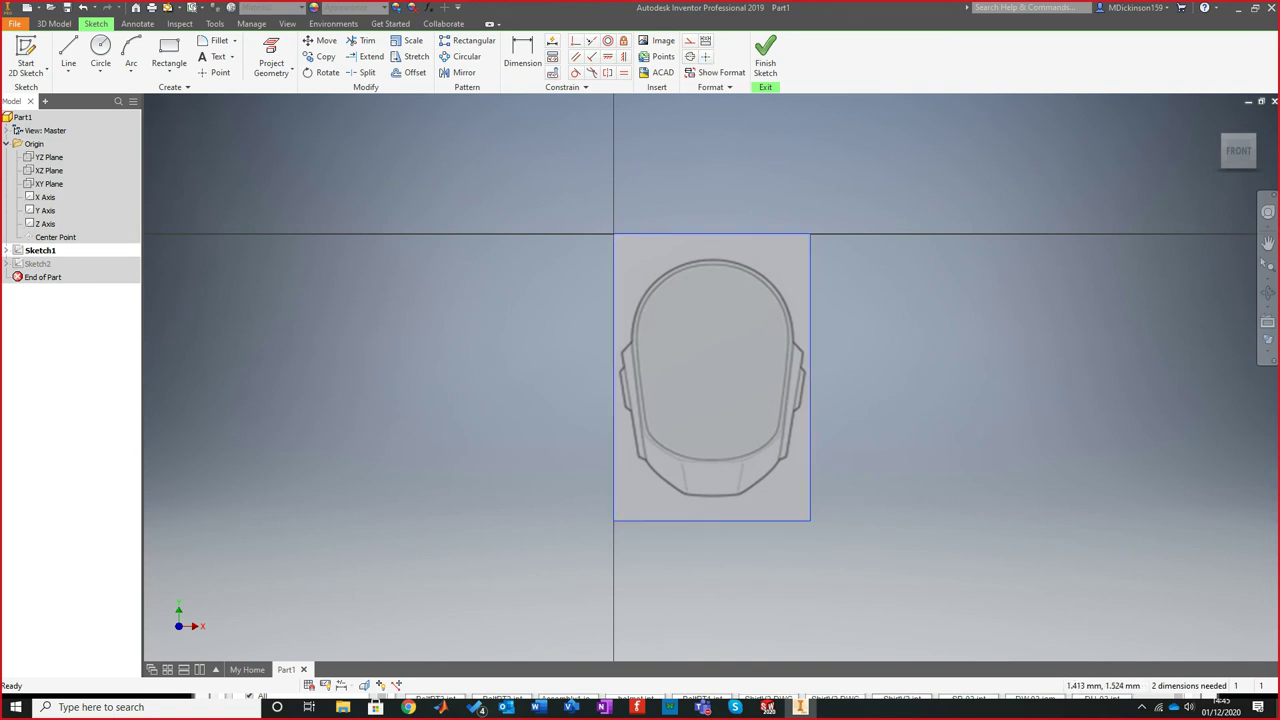
{"action": "left_click", "coordinate": [613, 224]}
{"action": "key", "text": "Delete"}
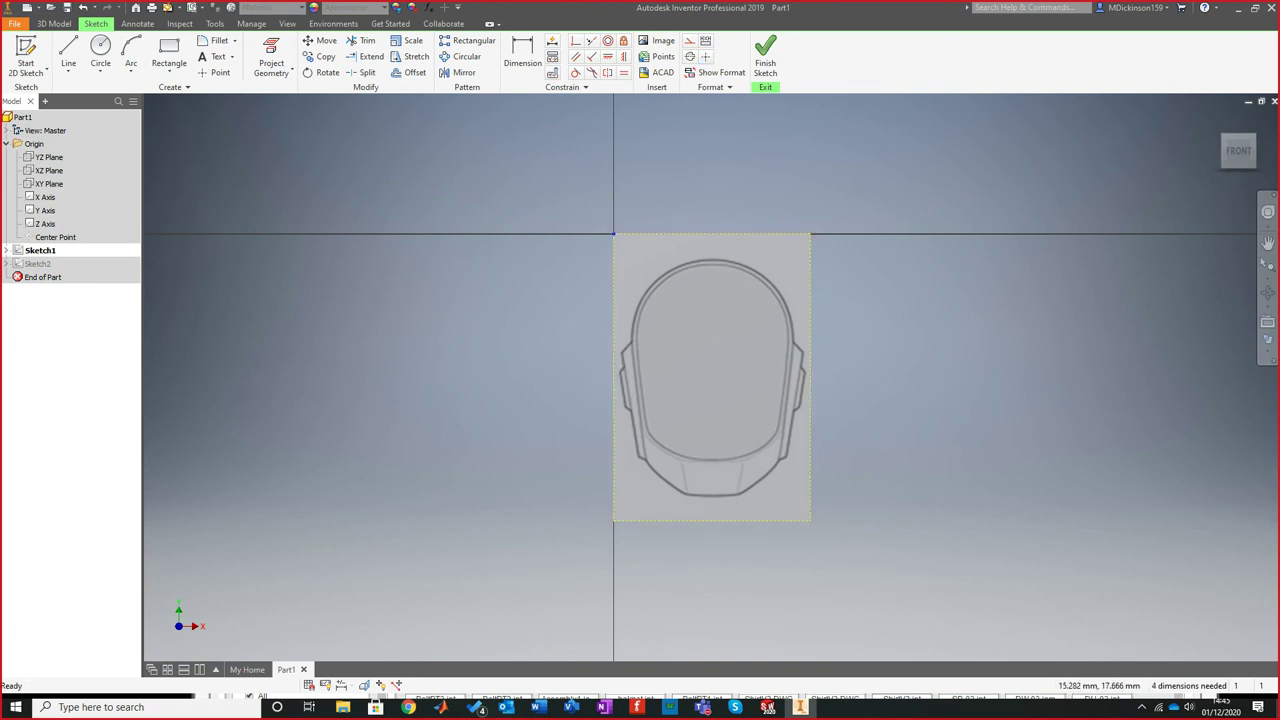
Move the front image along the horizontal axis by its upper-right corner so it straddles the vertical axis, with that corner about 32 mm from the origin
{"action": "left_click", "coordinate": [320, 41]}
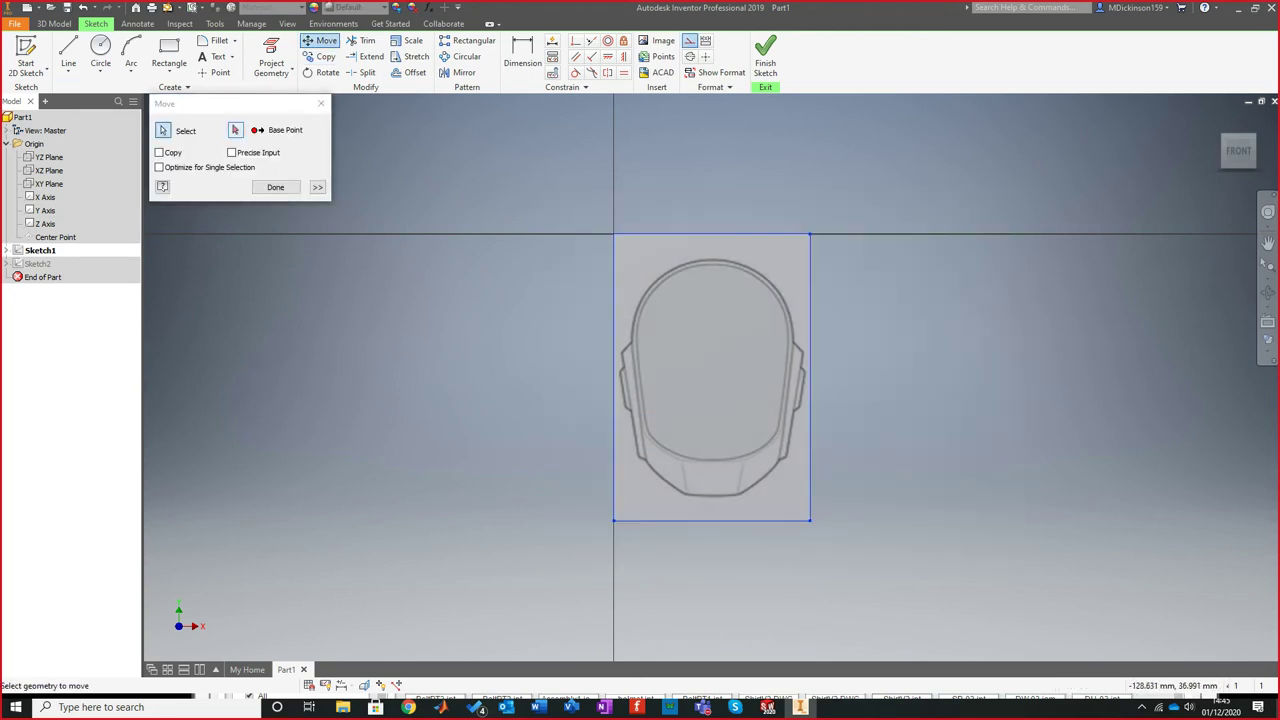
{"action": "left_click", "coordinate": [810, 234]}
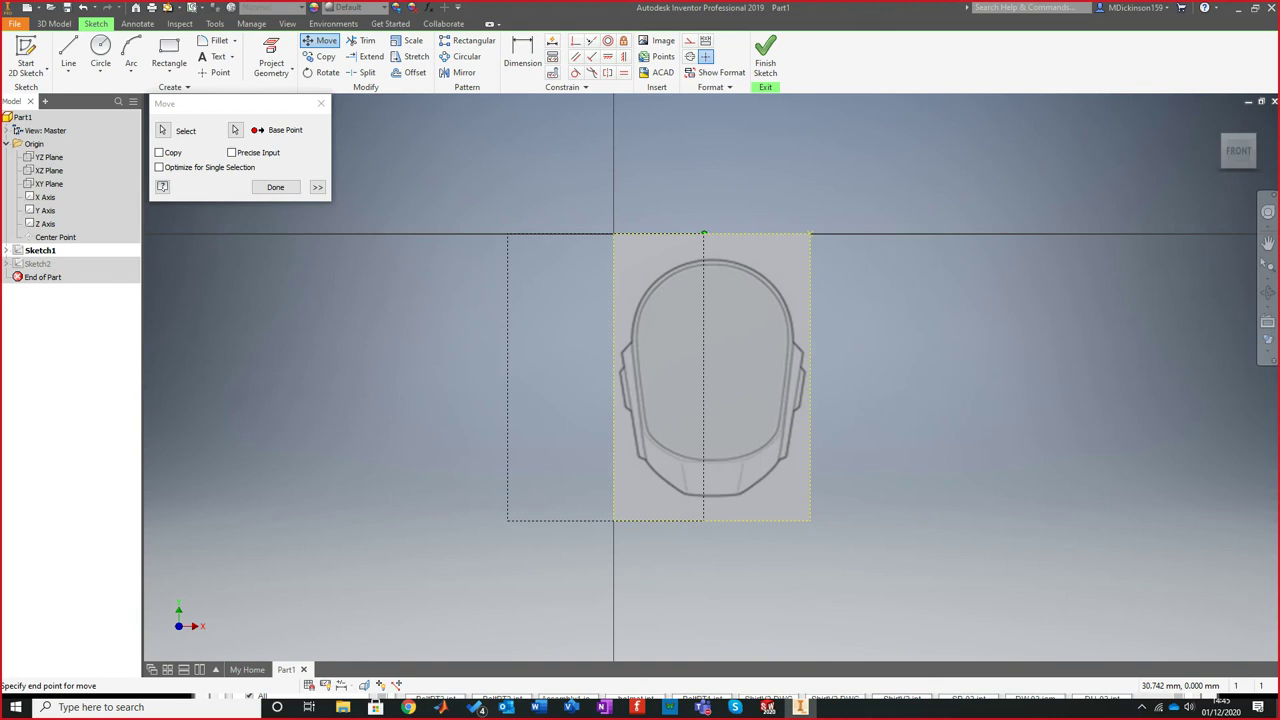
{"action": "left_click", "coordinate": [700, 234]}
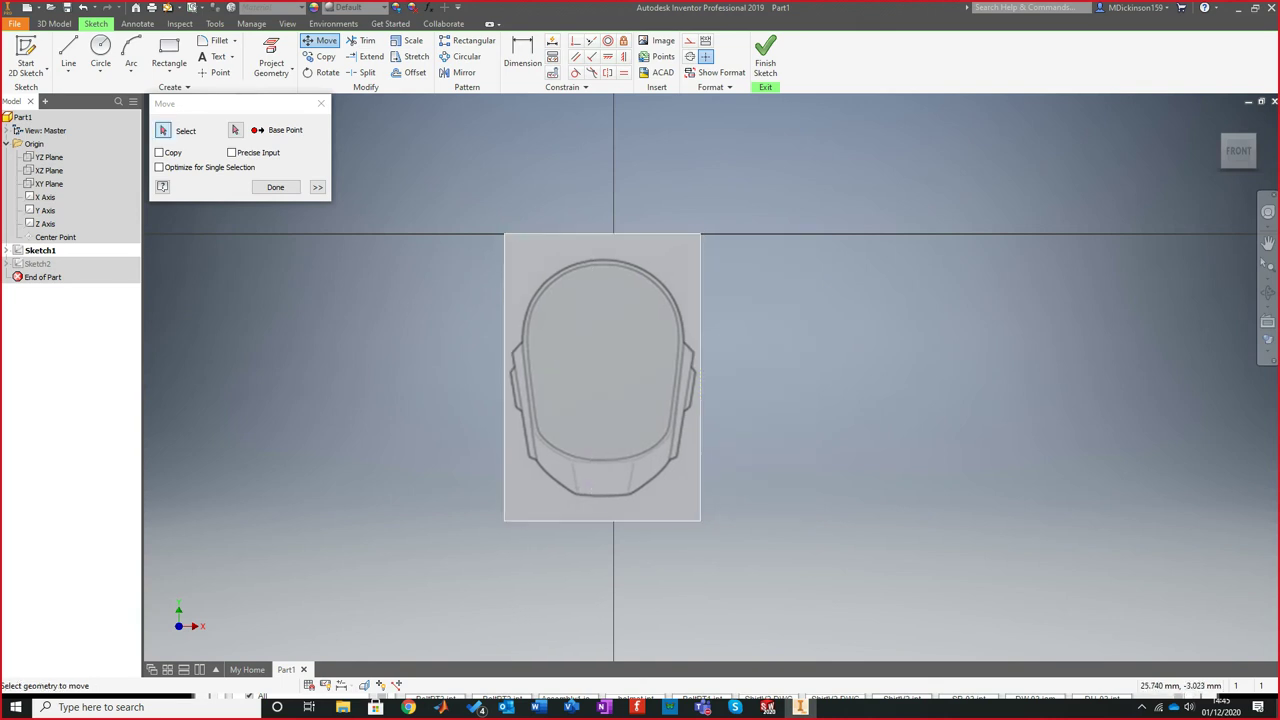
{"action": "mouse_move", "coordinate": [442, 190]}
{"action": "left_mouse_down"}
{"action": "mouse_move", "coordinate": [643, 400]}
{"action": "mouse_move", "coordinate": [964, 604]}
{"action": "left_mouse_up"}
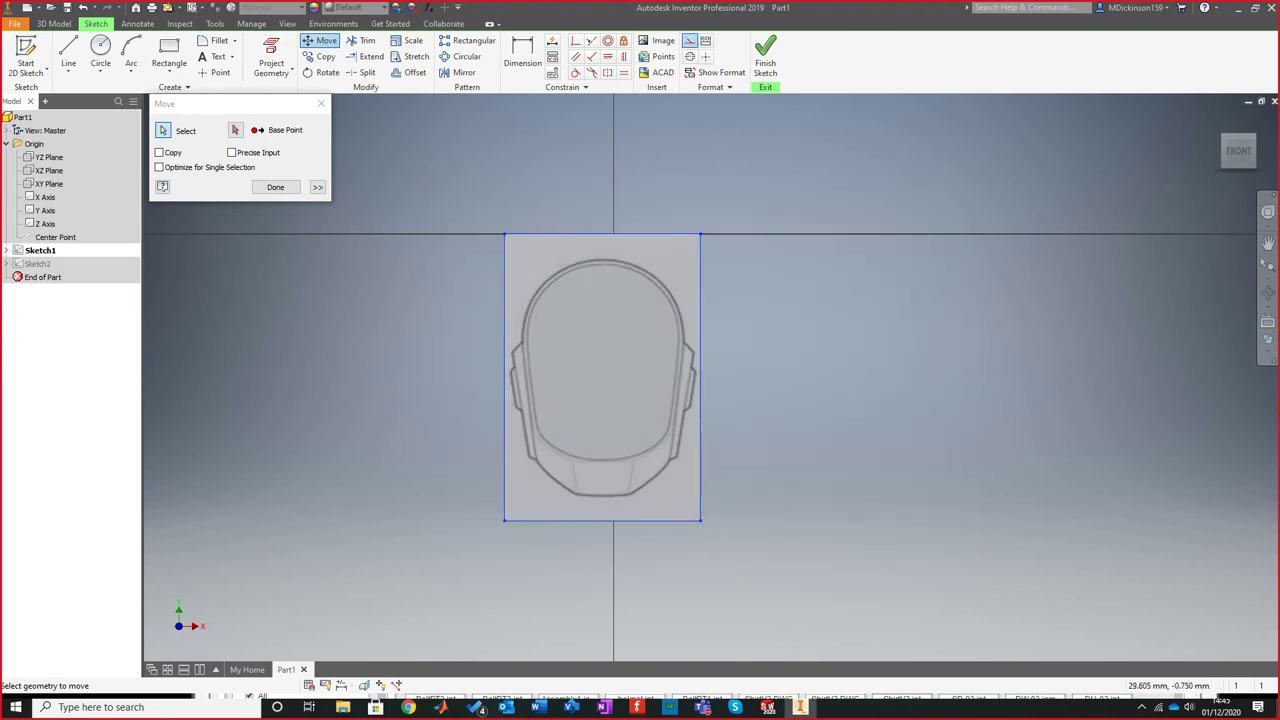
{"action": "left_click", "coordinate": [235, 130]}
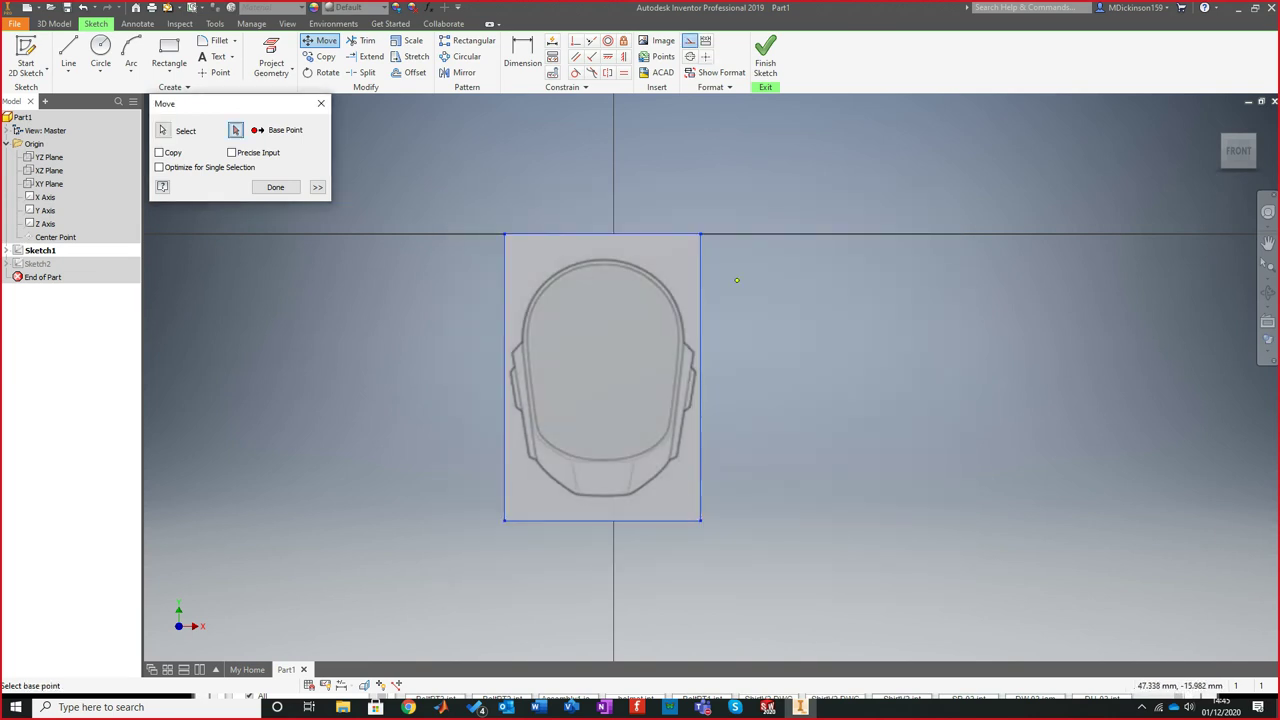
{"action": "left_click", "coordinate": [701, 234]}
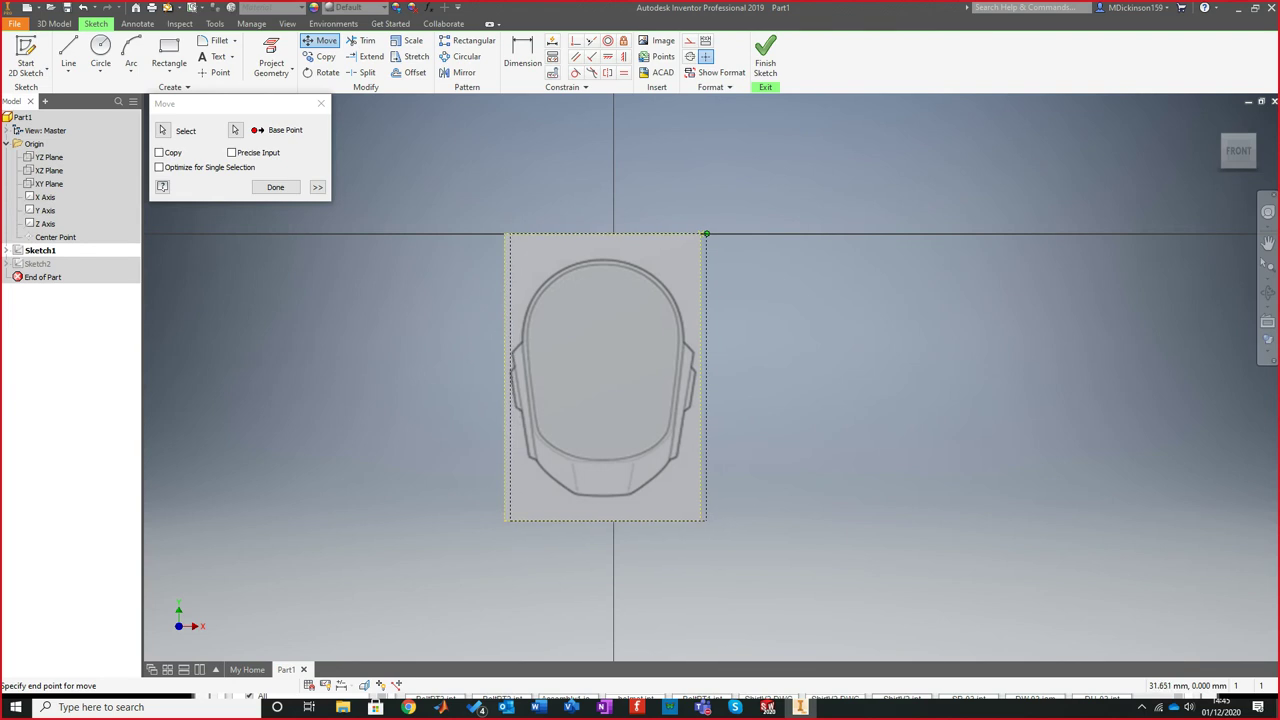
{"action": "left_click", "coordinate": [706, 234]}
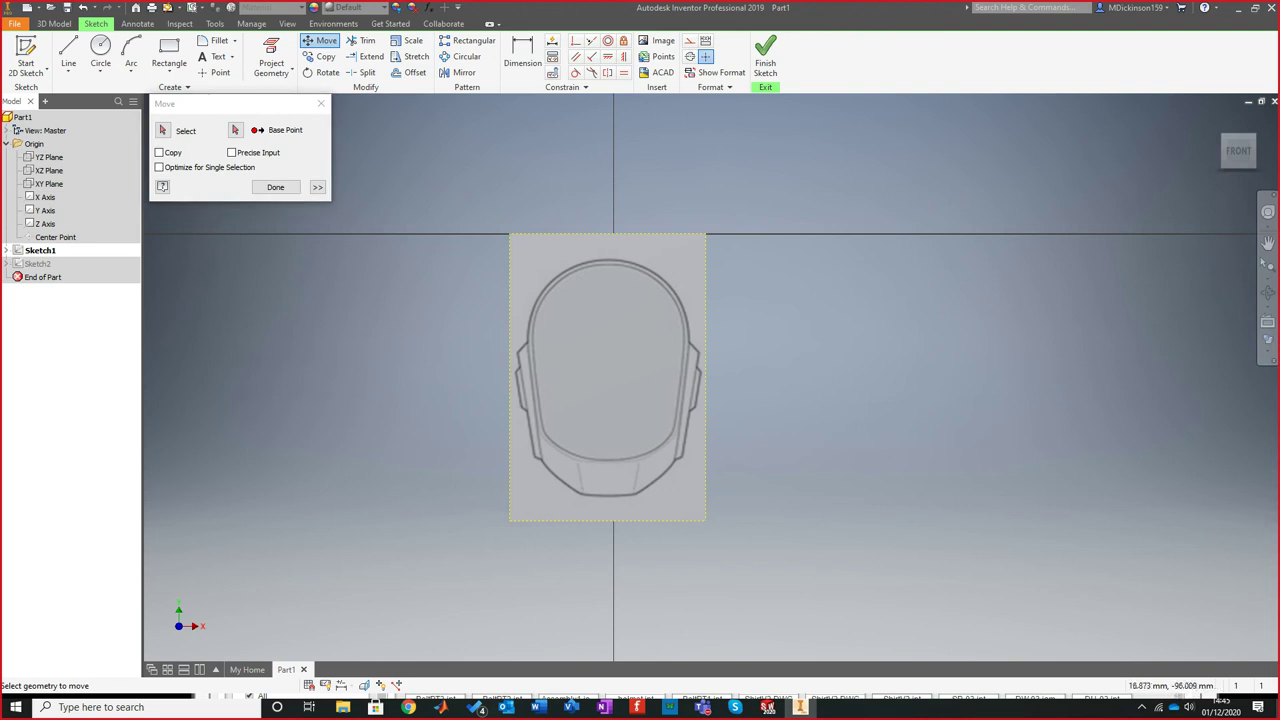
Nudge the front image along the horizontal axis until its upper-right corner is about 35 mm from the origin, centring the helmet, and finish the sketch
{"action": "left_click", "coordinate": [163, 130]}
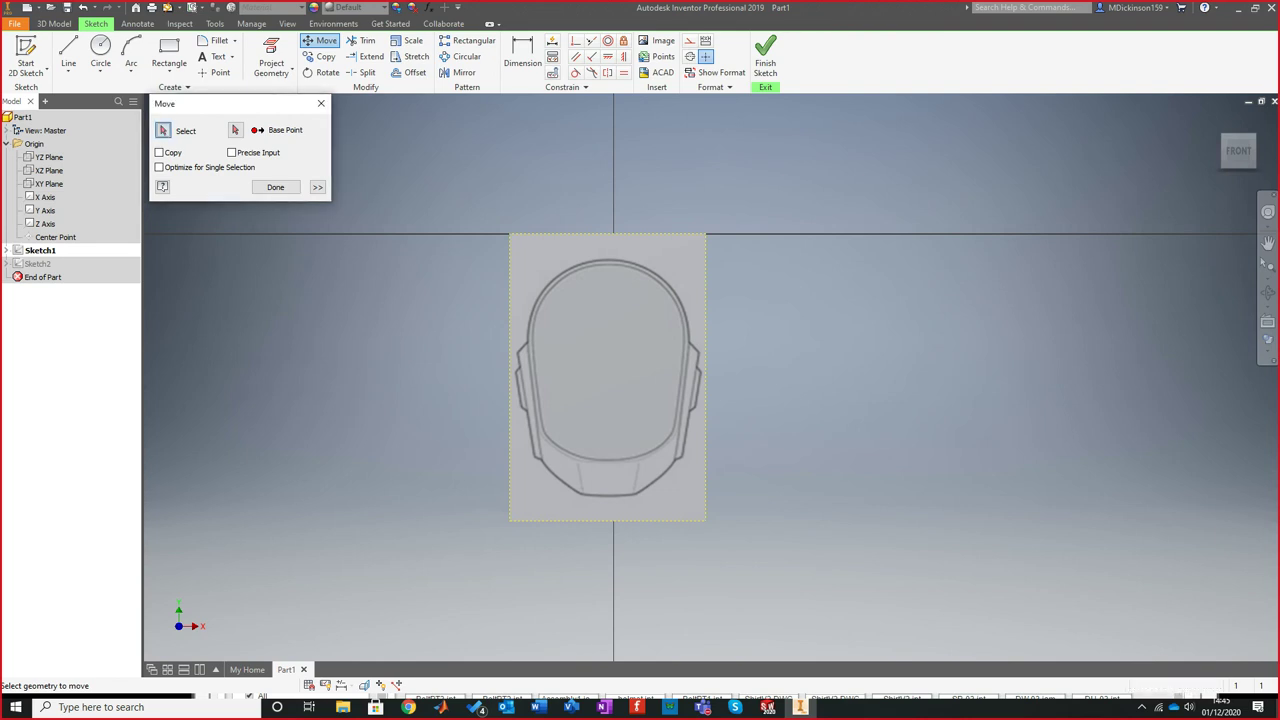
{"action": "left_click", "coordinate": [524, 250]}
{"action": "left_click", "coordinate": [236, 130]}
{"action": "left_click", "coordinate": [706, 233]}
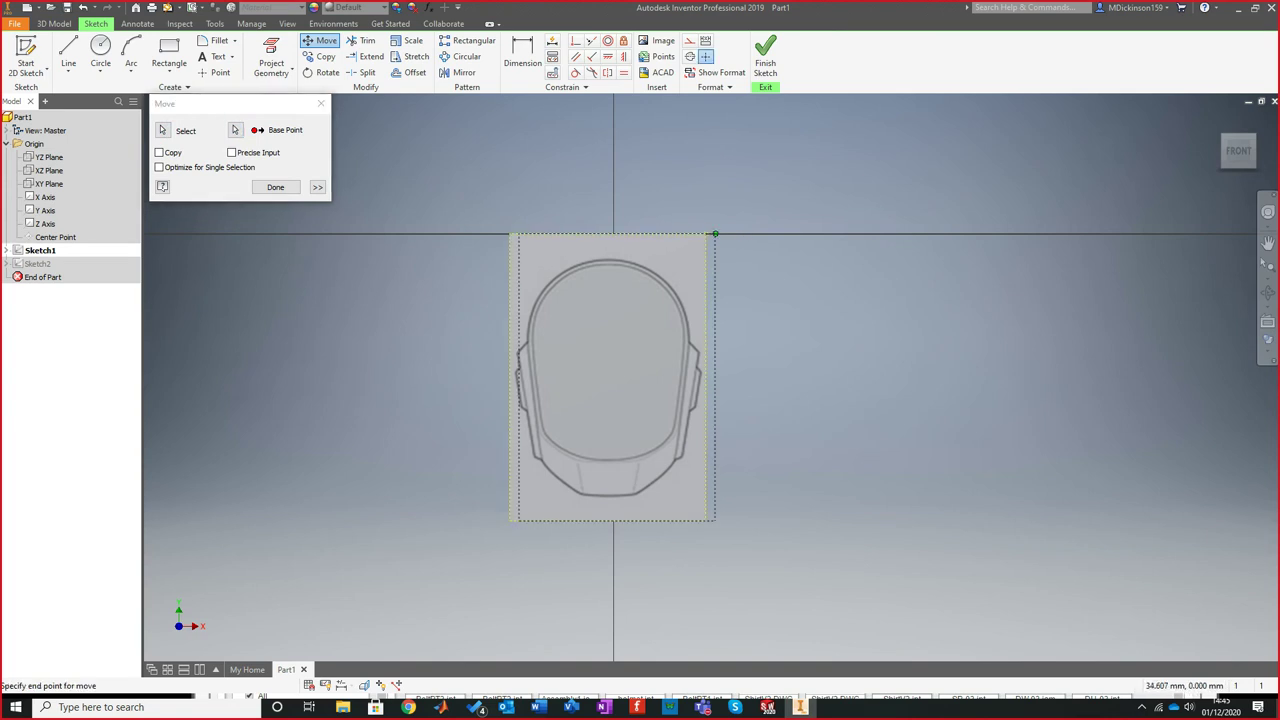
{"action": "left_click", "coordinate": [715, 234]}
{"action": "left_click", "coordinate": [765, 58]}
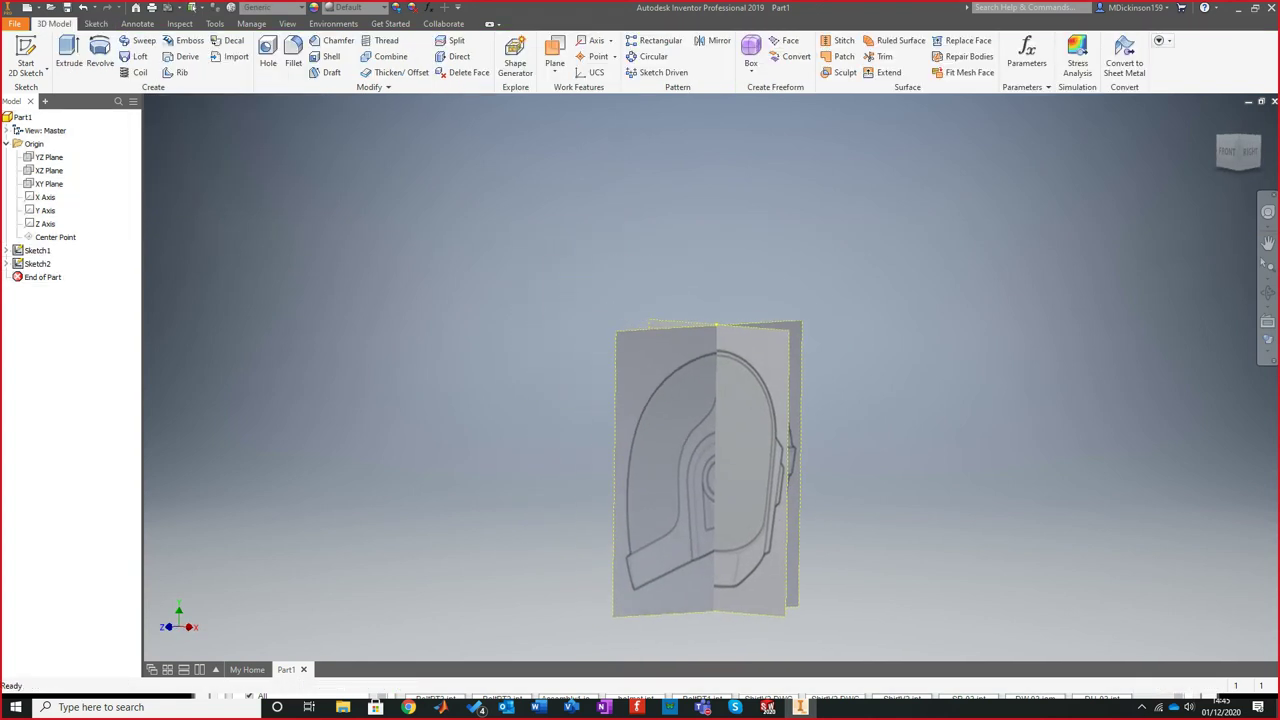
Start a new sketch on the YZ plane over the side helmet image
{"action": "mouse_move", "coordinate": [700, 460]}
{"action": "middle_mouse_down", "text": "shift"}
{"action": "mouse_move", "coordinate": [800, 490]}
{"action": "mouse_move", "coordinate": [665, 460]}
{"action": "mouse_move", "coordinate": [665, 504]}
{"action": "middle_mouse_up", "text": "shift"}
{"action": "middle_click_drag", "start_coordinate": [450, 480], "coordinate": [548, 474], "text": "shift"}
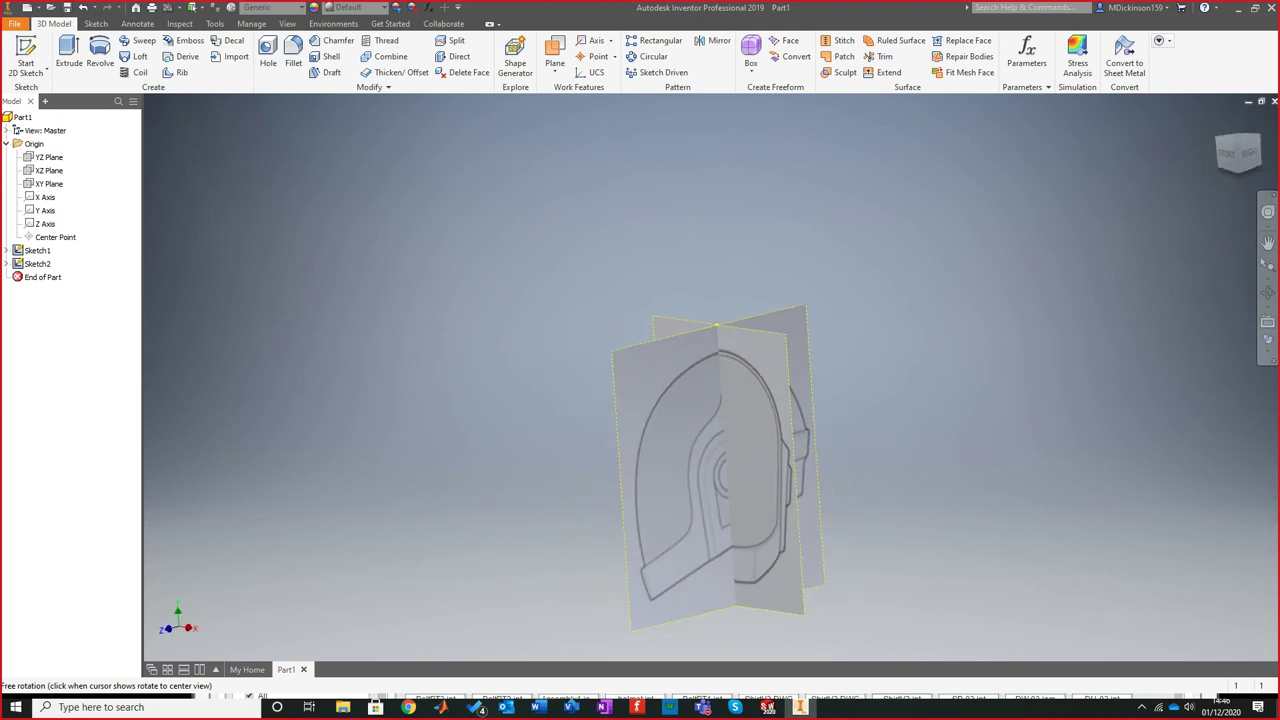
{"action": "scroll", "coordinate": [548, 474], "scroll_direction": "up", "scroll_amount": 5}
{"action": "scroll", "coordinate": [615, 495], "scroll_direction": "down", "scroll_amount": 4}
{"action": "scroll", "coordinate": [515, 440], "scroll_direction": "up", "scroll_amount": 5}
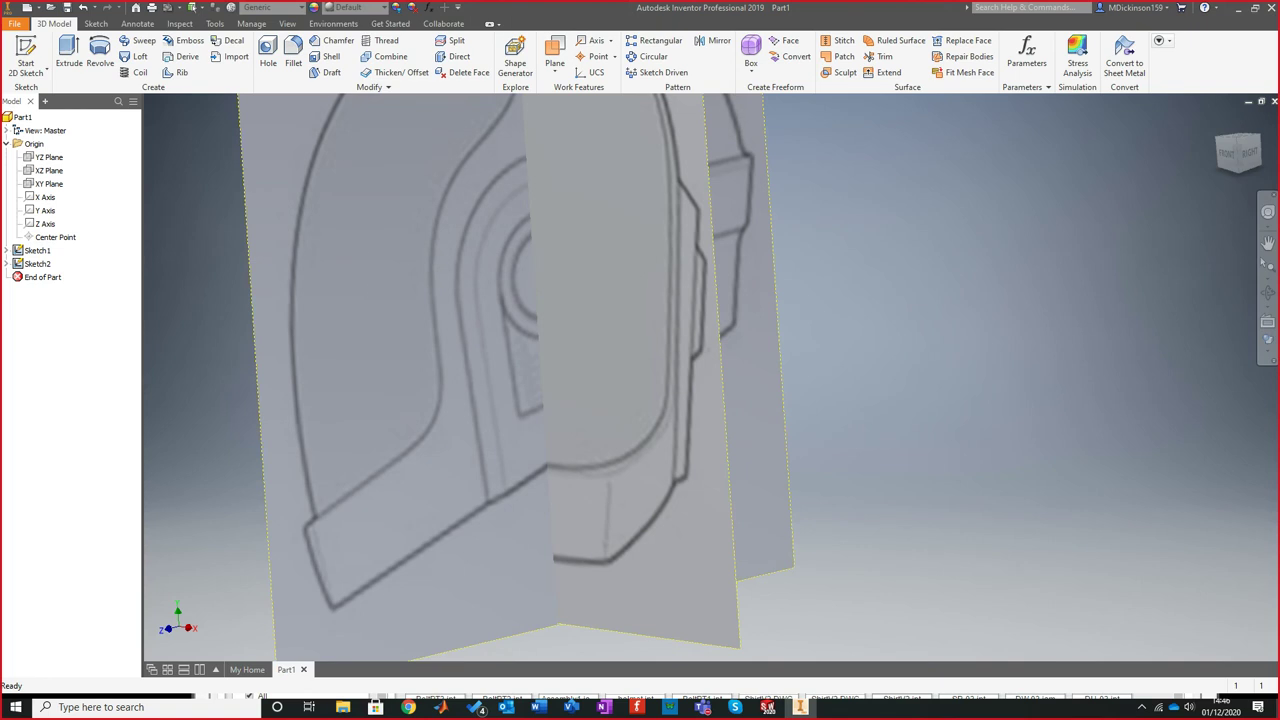
{"action": "scroll", "coordinate": [515, 440], "scroll_direction": "down", "scroll_amount": 5}
{"action": "scroll", "coordinate": [500, 430], "scroll_direction": "up", "scroll_amount": 3}
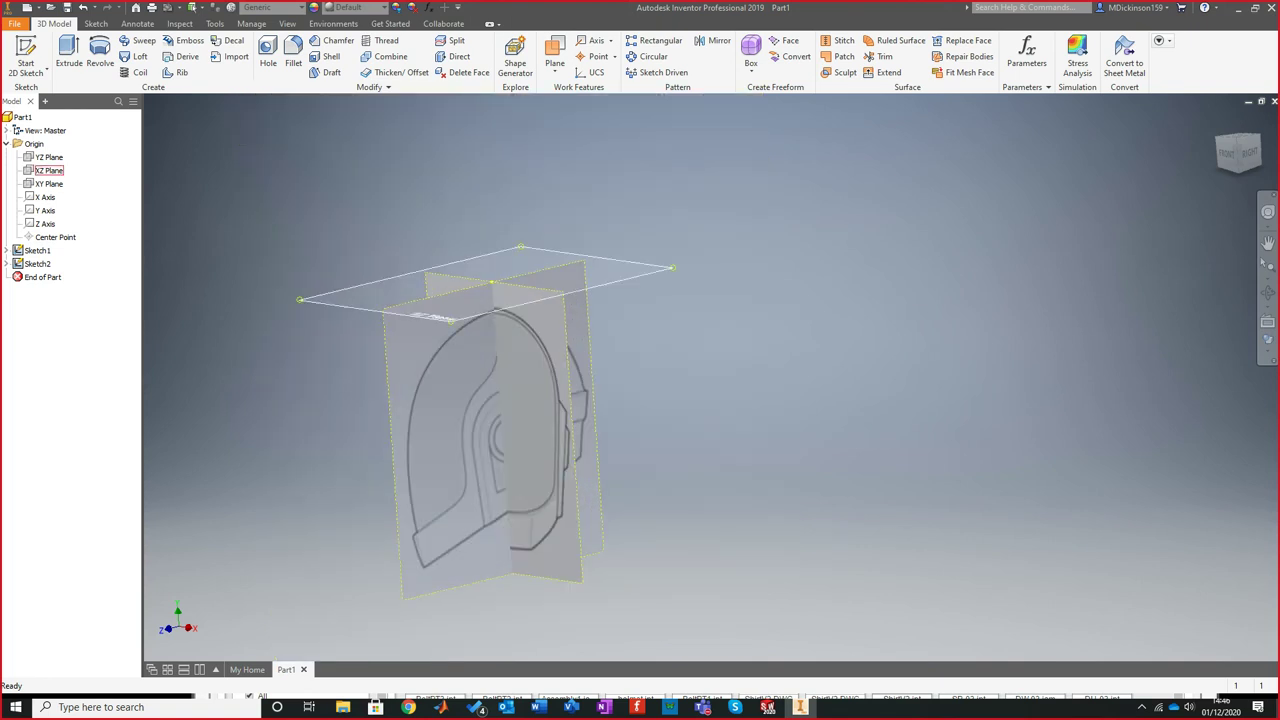
{"action": "left_click", "coordinate": [49, 157]}
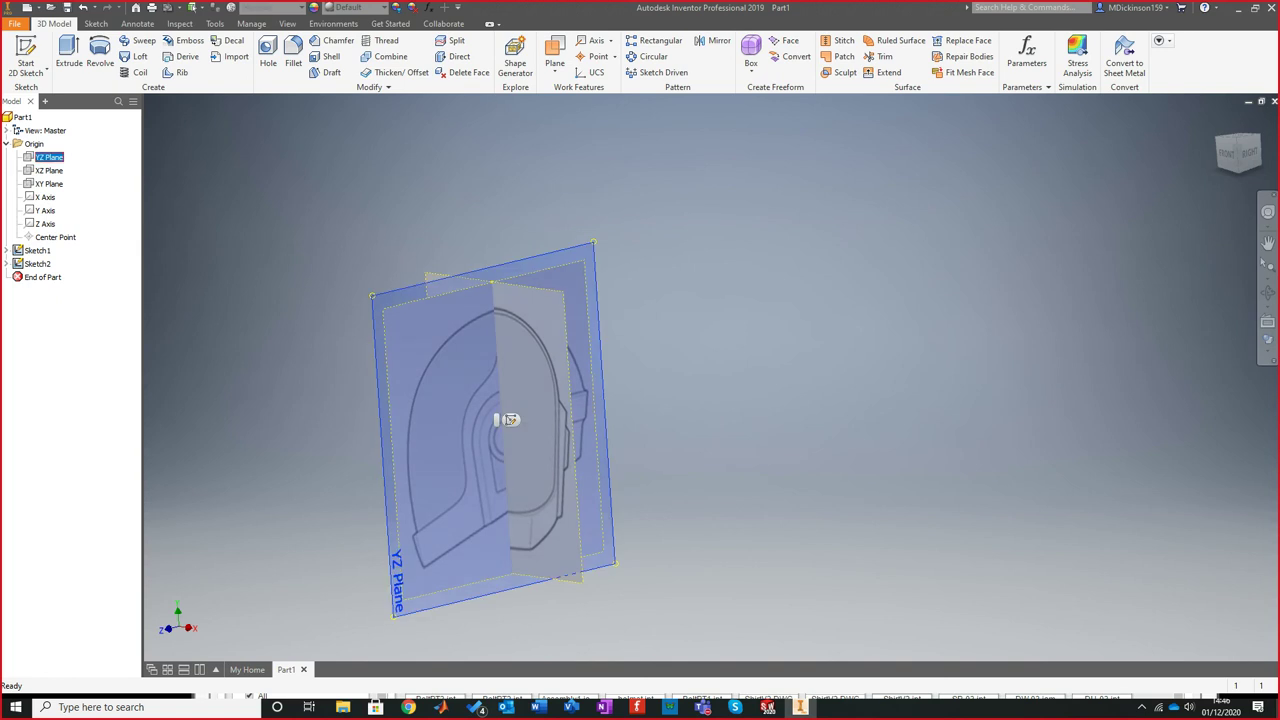
{"action": "left_click", "coordinate": [509, 419]}
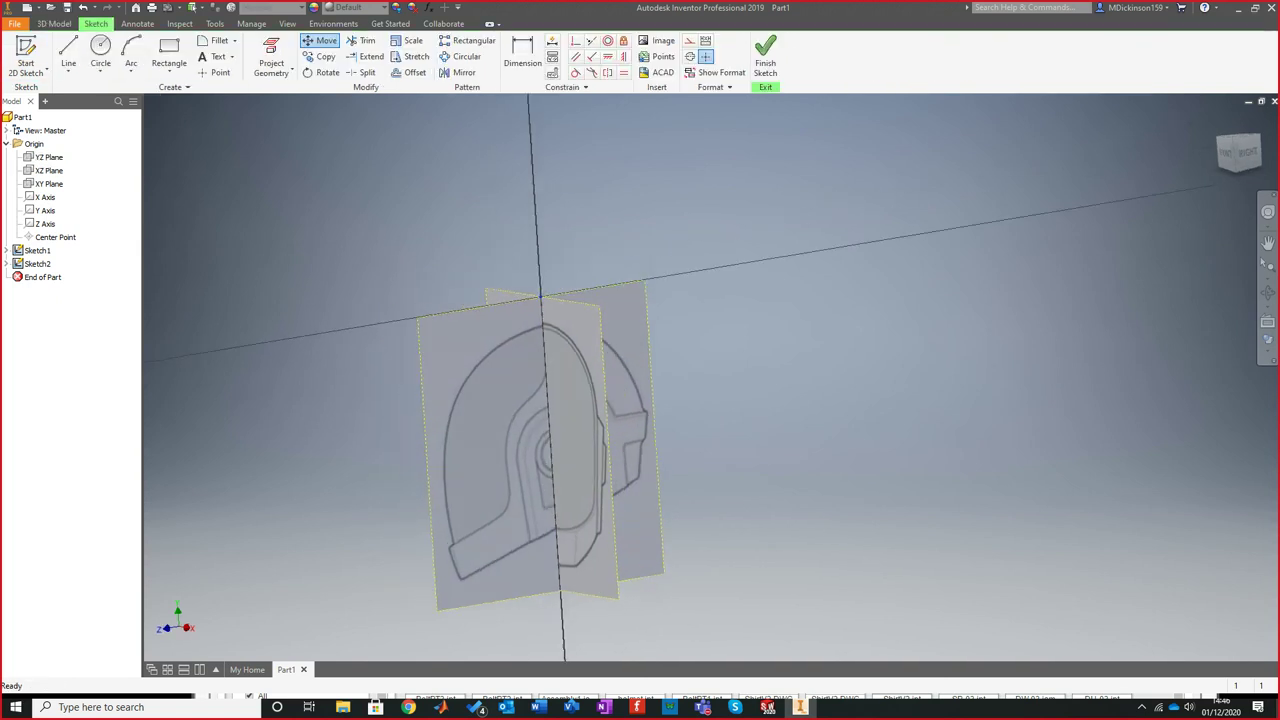
{"action": "scroll", "coordinate": [727, 538], "scroll_direction": "down", "scroll_amount": 4}
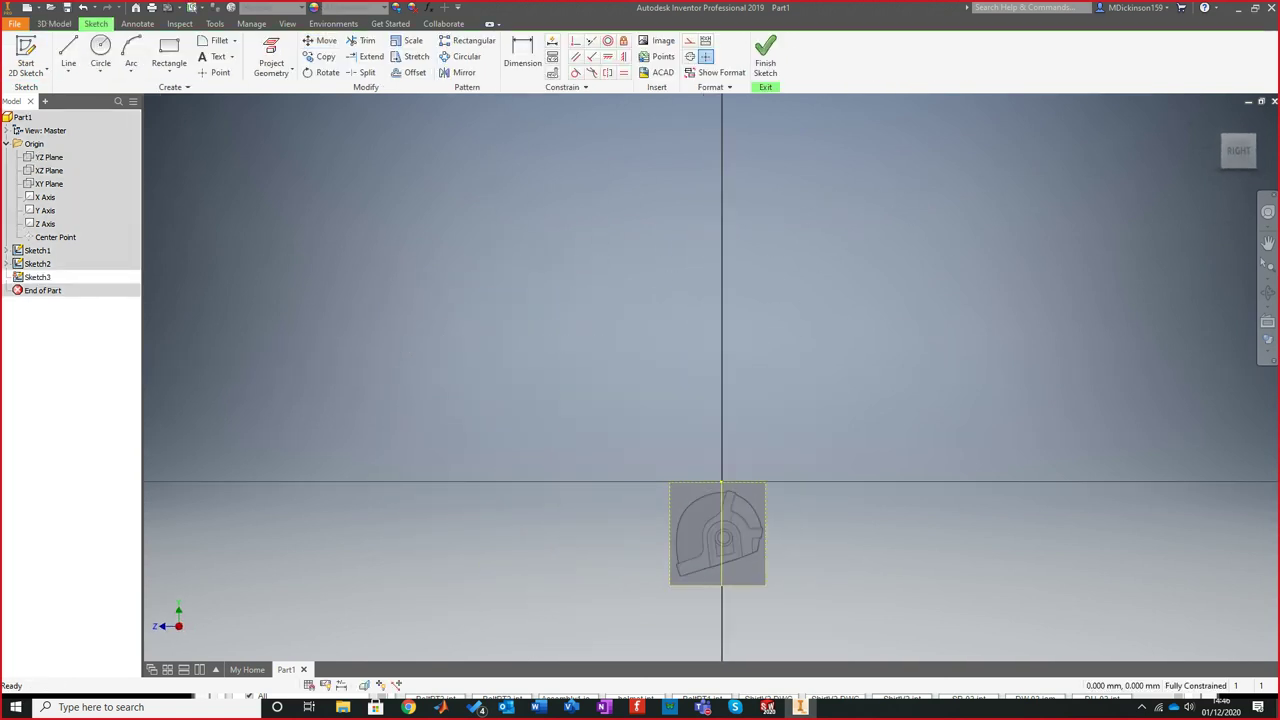
{"action": "scroll", "coordinate": [726, 604], "scroll_direction": "up", "scroll_amount": 4}
{"action": "scroll", "coordinate": [622, 394], "scroll_direction": "up", "scroll_amount": 2}
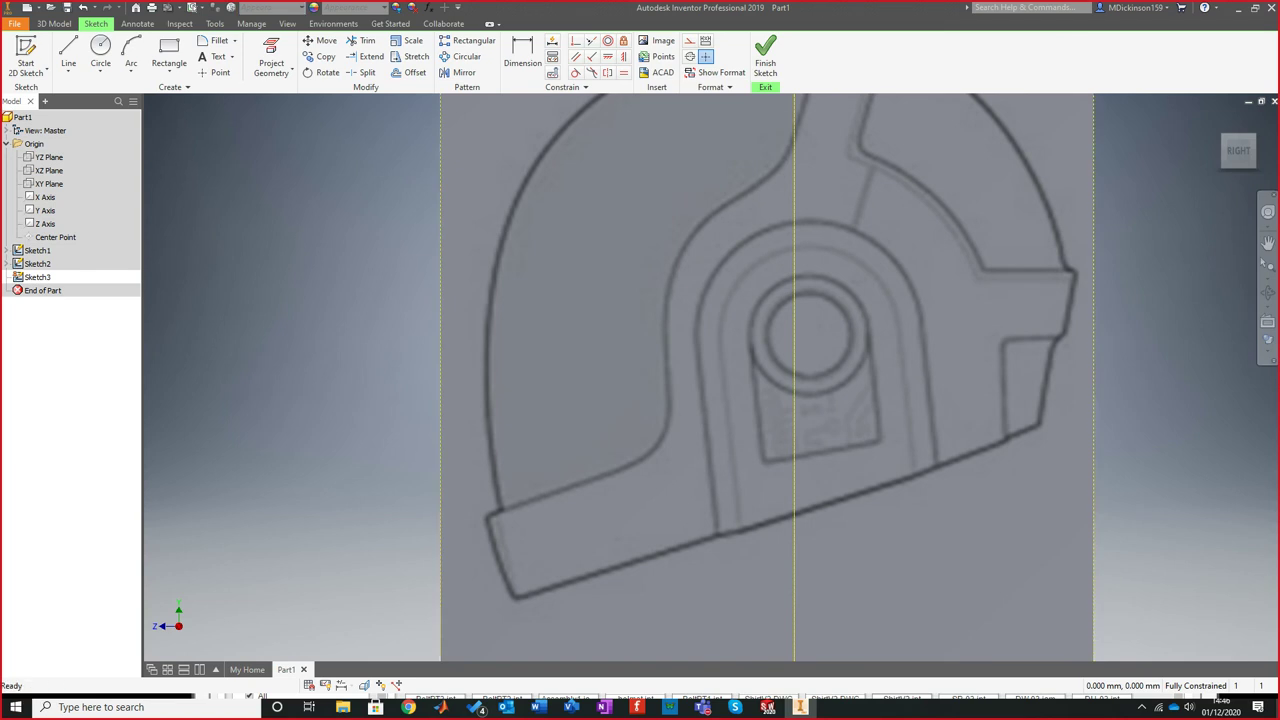
{"action": "key", "text": "a"}
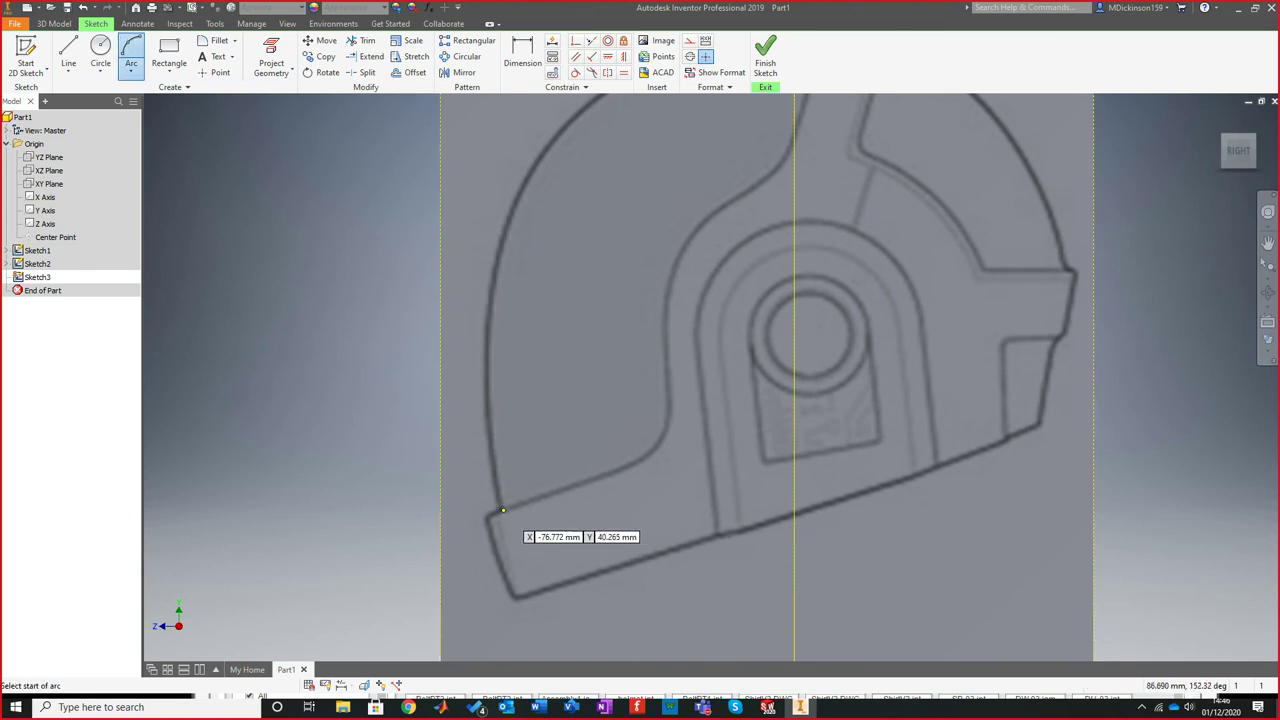
{"action": "left_click", "coordinate": [131, 70]}
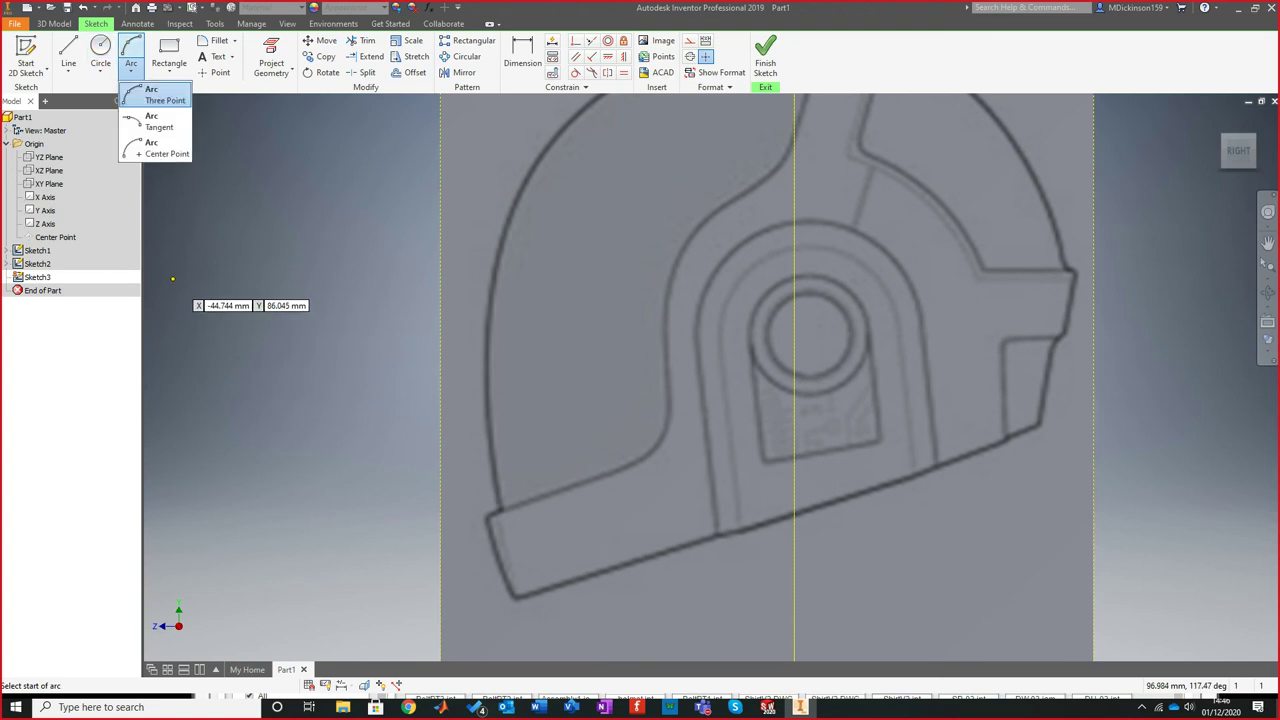
{"action": "left_click", "coordinate": [68, 70]}
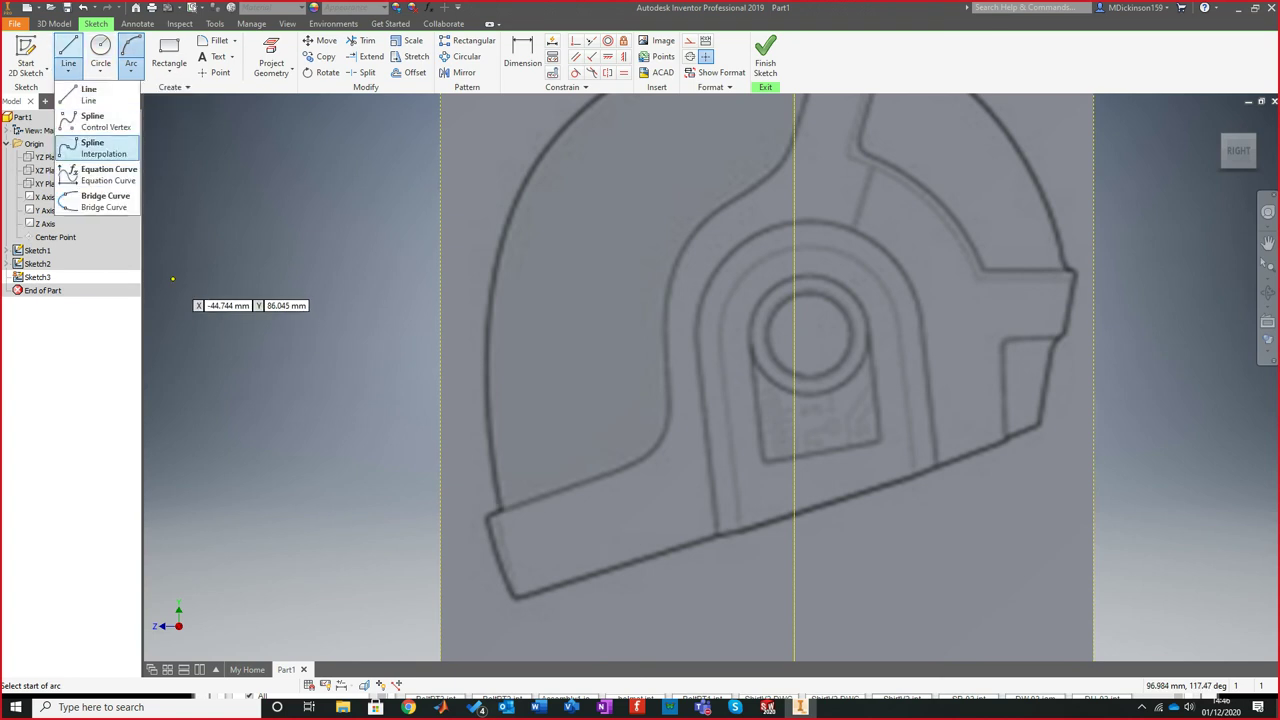
{"action": "left_click", "coordinate": [100, 148]}
{"action": "scroll", "coordinate": [573, 562], "scroll_direction": "up", "scroll_amount": 5}
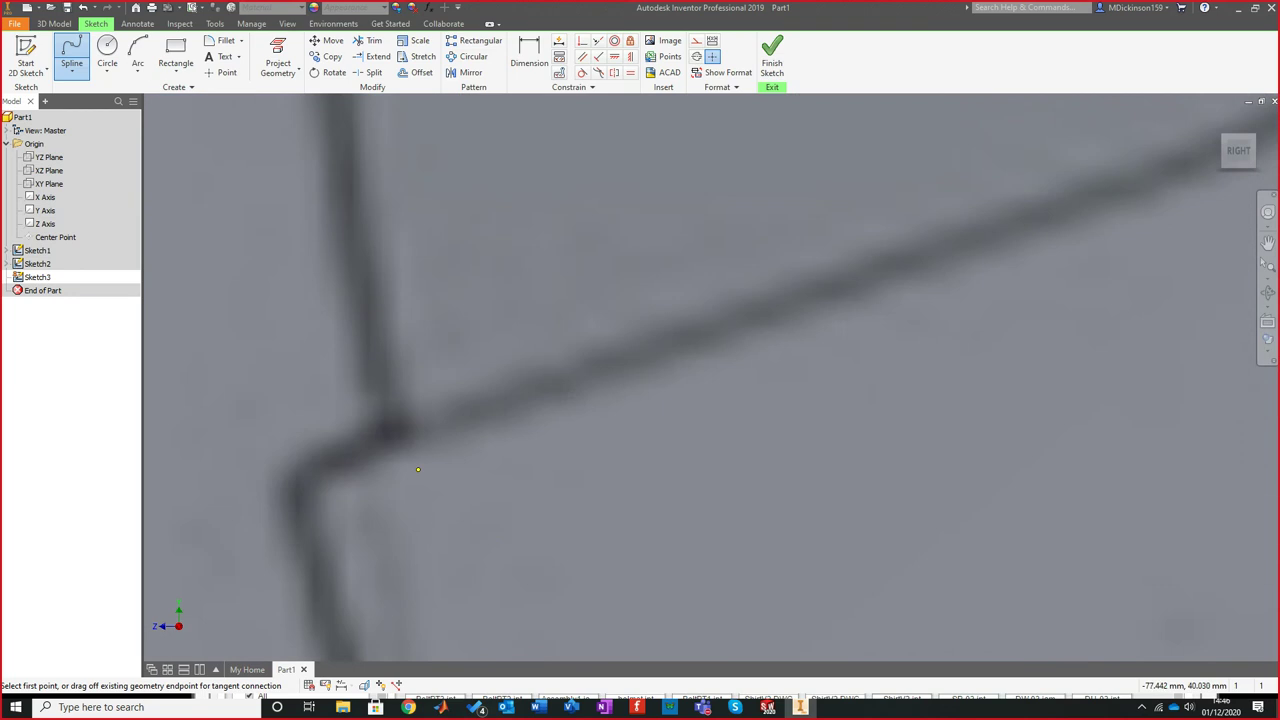
{"action": "scroll", "coordinate": [428, 471], "scroll_direction": "down", "scroll_amount": 4}
{"action": "left_click", "coordinate": [419, 459]}
{"action": "left_click", "coordinate": [499, 434]}
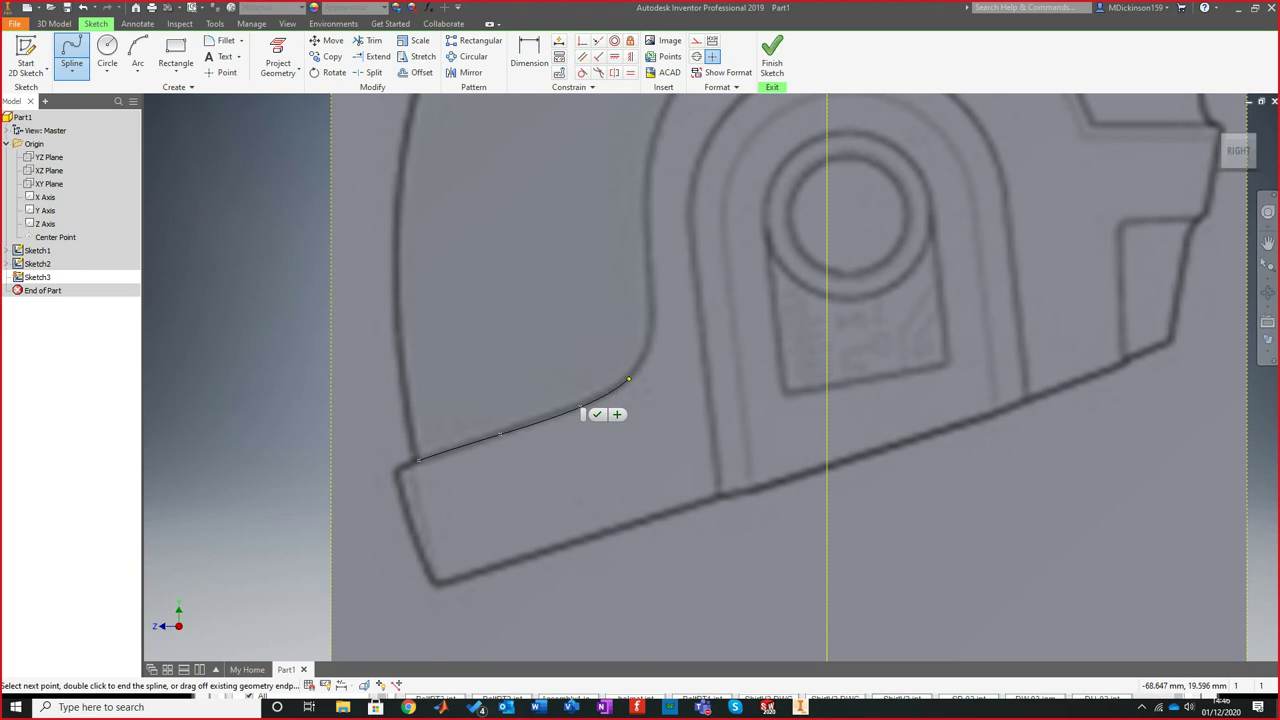
{"action": "left_click", "coordinate": [628, 379]}
{"action": "left_click", "coordinate": [654, 320]}
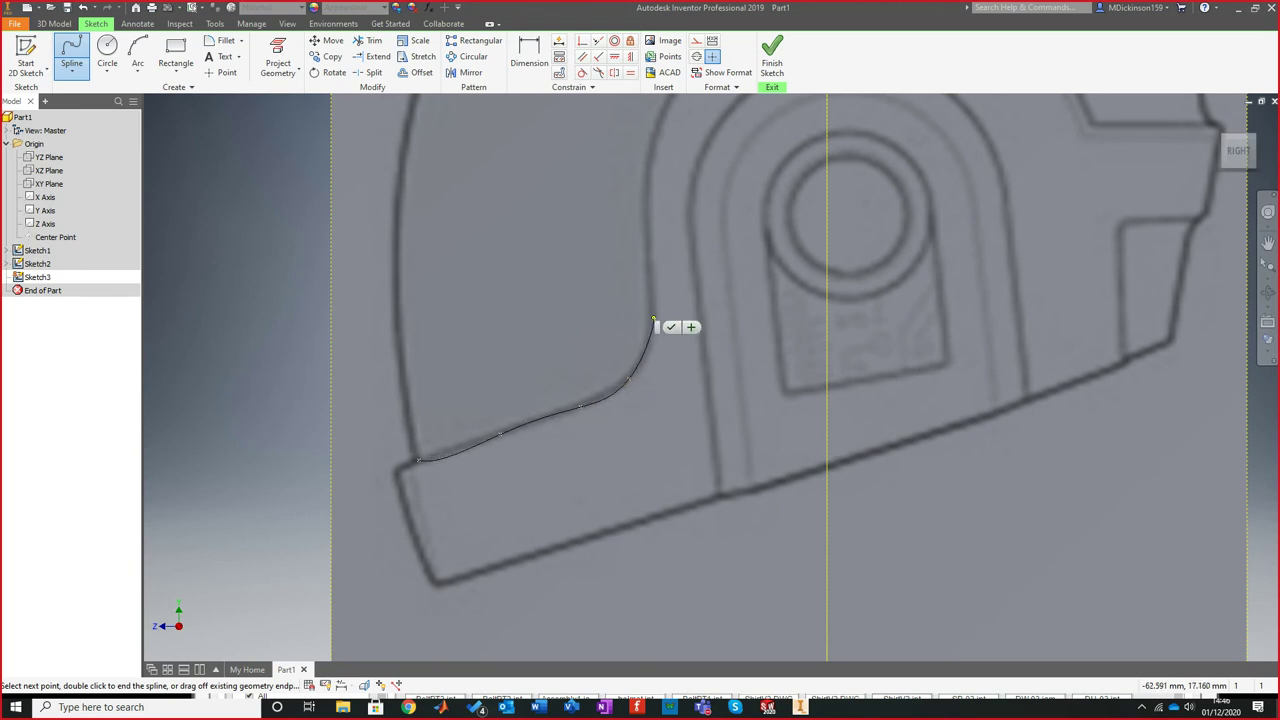
{"action": "left_click", "coordinate": [650, 287]}
{"action": "key", "text": "Escape"}
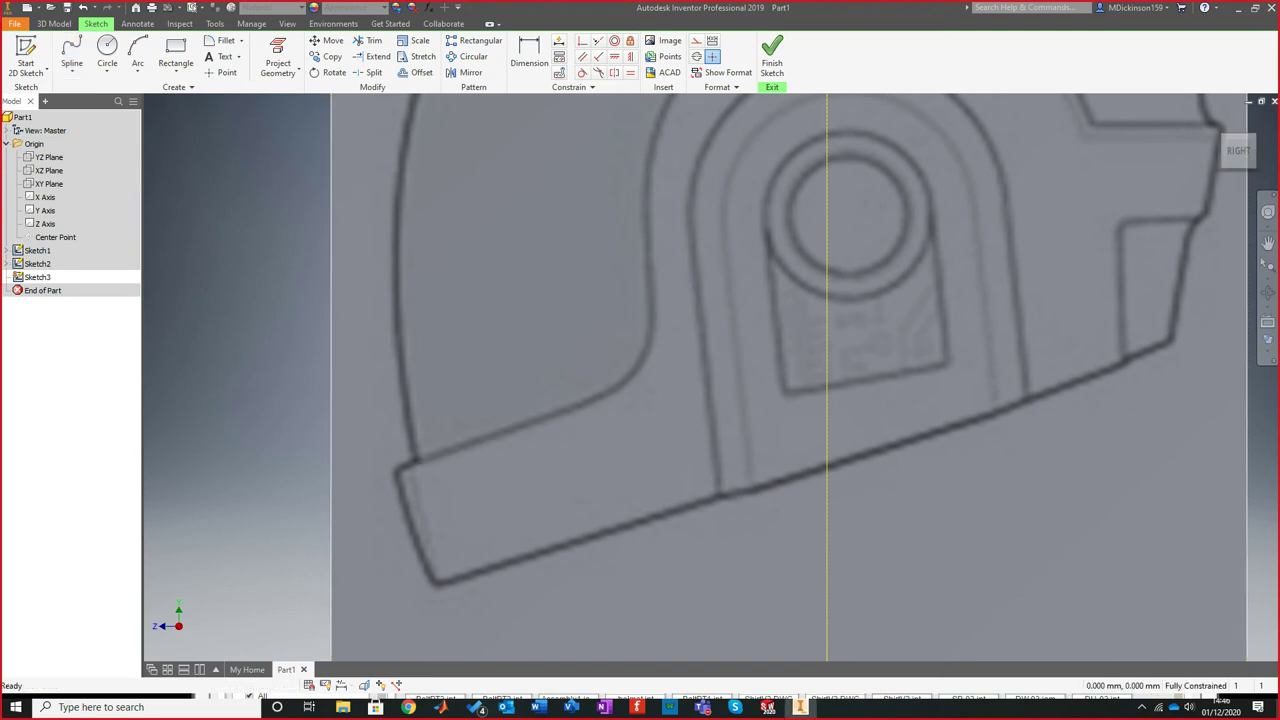
Trace the visor's lower edge and rounded corner on the side image with two connected three-point arcs, radii about 139 mm and 11 mm
{"action": "left_click", "coordinate": [138, 55]}
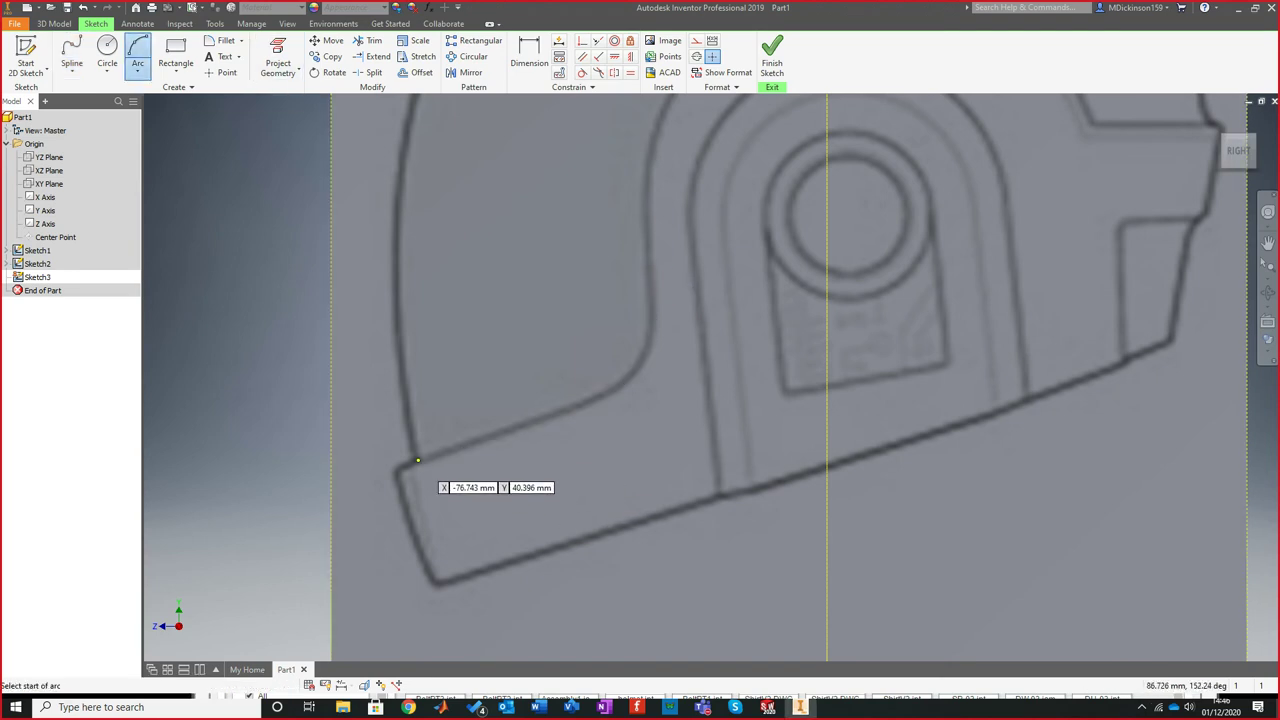
{"action": "left_click", "coordinate": [419, 461]}
{"action": "left_click", "coordinate": [597, 401]}
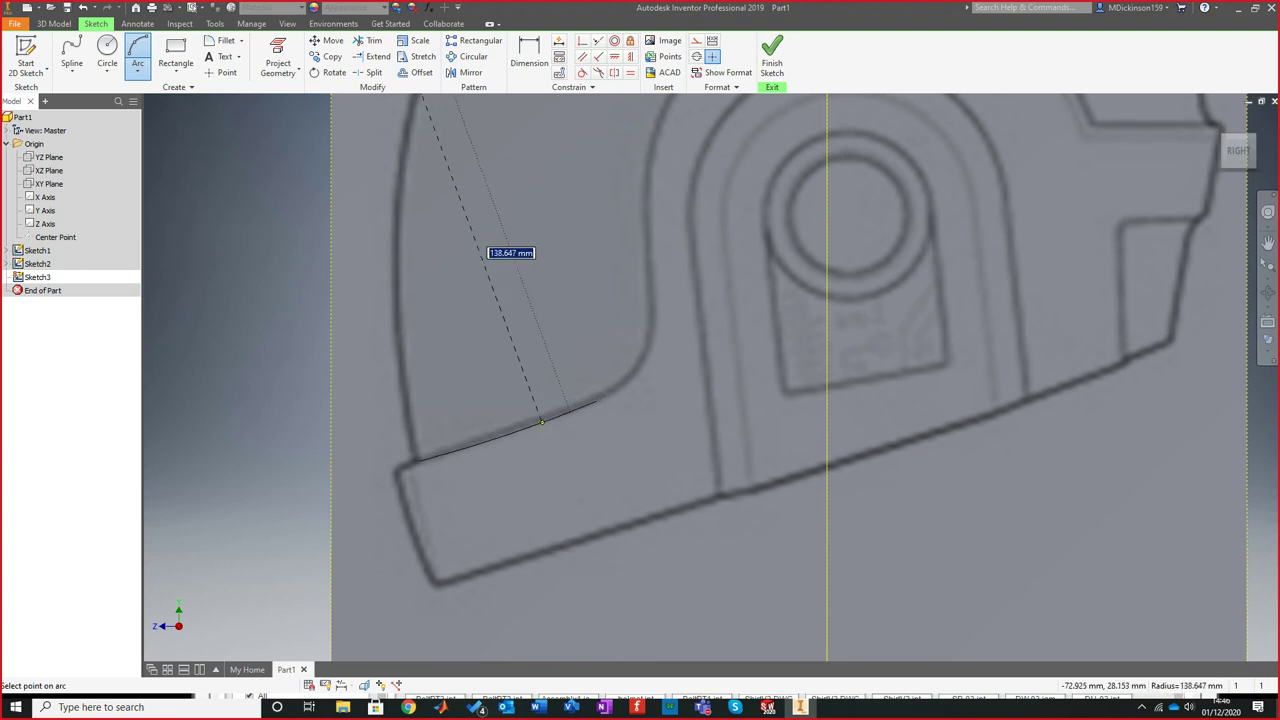
{"action": "left_click", "coordinate": [542, 421]}
{"action": "left_click", "coordinate": [597, 401]}
{"action": "left_click", "coordinate": [653, 333]}
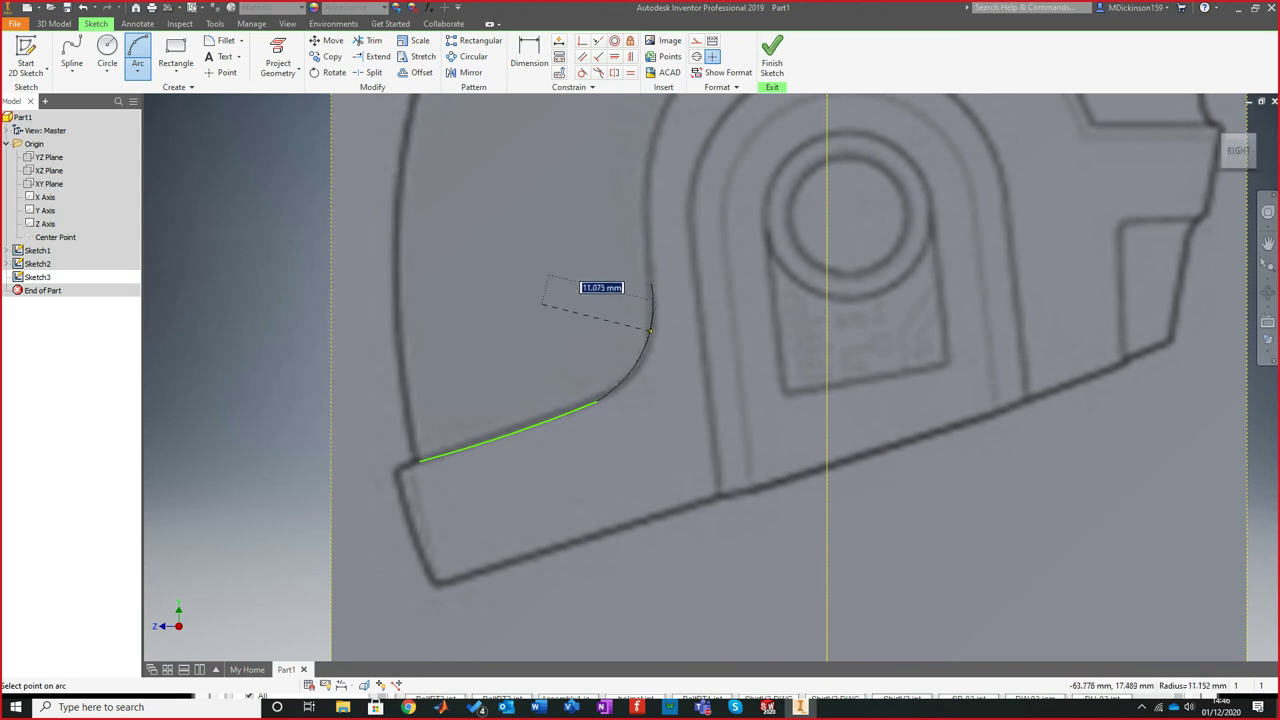
{"action": "left_click", "coordinate": [652, 331]}
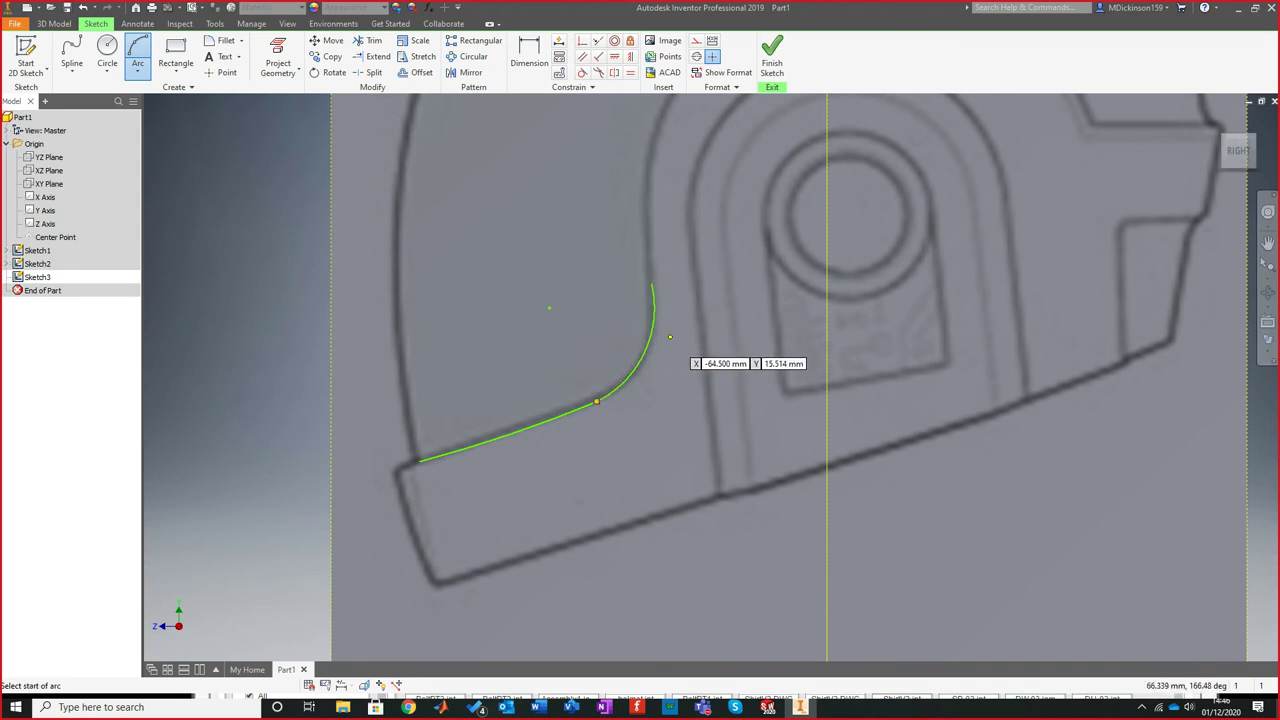
Continue the visor outline upward from the rounded corner with a three-point arc of about 26 mm radius beside the ear piece
{"action": "scroll", "coordinate": [670, 332], "scroll_direction": "down", "scroll_amount": 5}
{"action": "scroll", "coordinate": [669, 326], "scroll_direction": "up", "scroll_amount": 3}
{"action": "left_click", "coordinate": [663, 322]}
{"action": "left_click", "coordinate": [684, 157]}
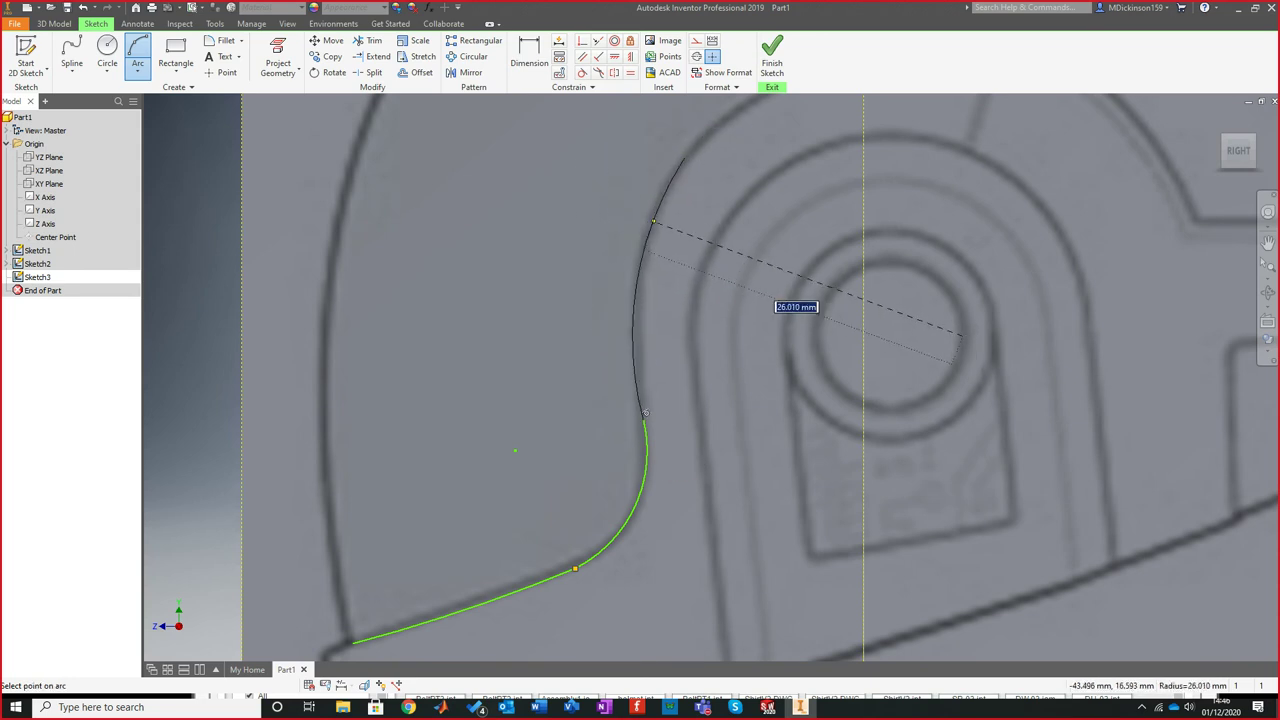
{"action": "left_click", "coordinate": [653, 220]}
Add a connected three-point arc tracing the sloping visor edge above the ear piece, ending before the curve turns upward
{"action": "scroll", "coordinate": [655, 220], "scroll_direction": "down", "scroll_amount": 4}
{"action": "scroll", "coordinate": [772, 157], "scroll_direction": "up", "scroll_amount": 2}
{"action": "scroll", "coordinate": [772, 157], "scroll_direction": "up", "scroll_amount": 3}
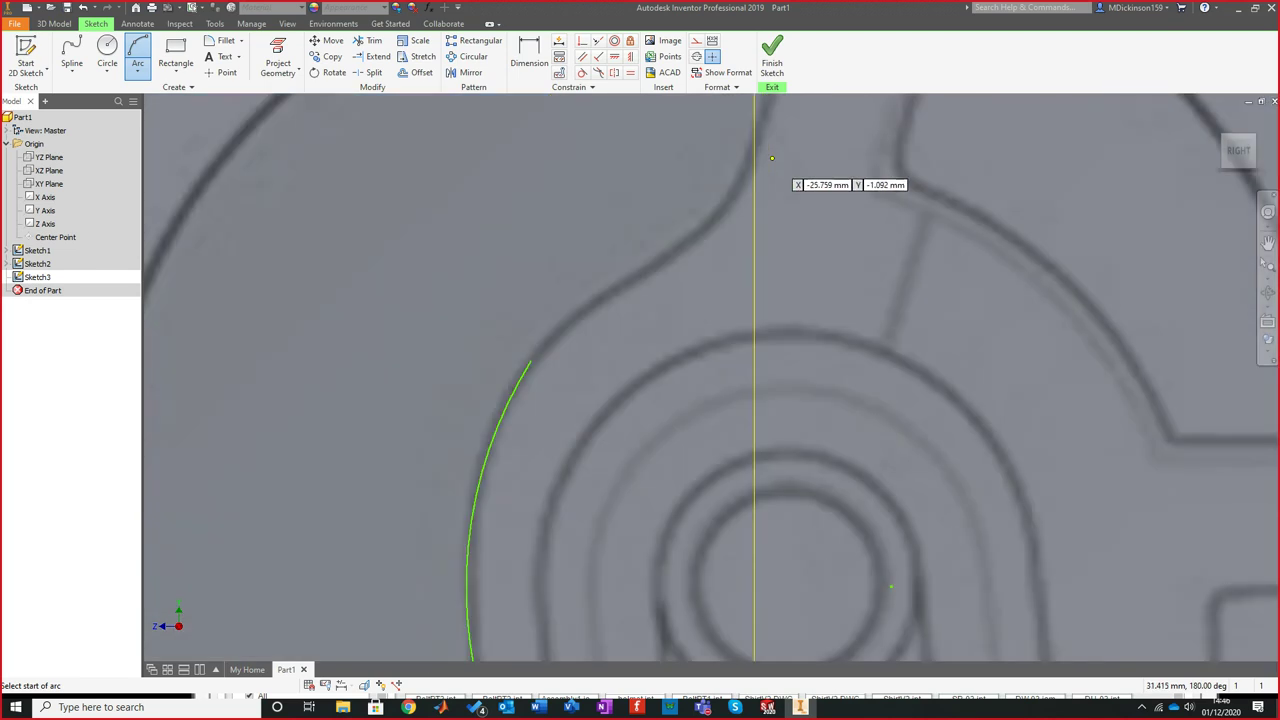
{"action": "left_click", "coordinate": [645, 265]}
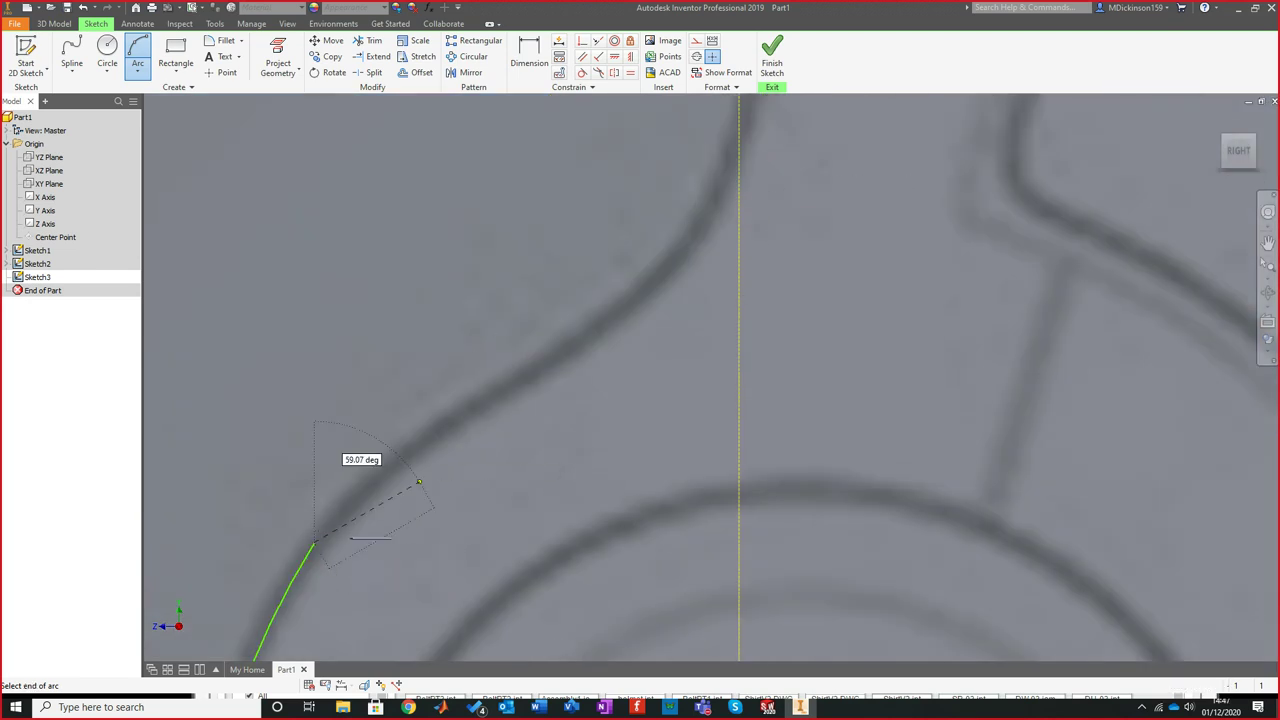
{"action": "left_click", "coordinate": [616, 313]}
{"action": "left_click", "coordinate": [516, 372]}
Trace the remaining upward bend and near-straight edge to the helmet's crown with two connected three-point arcs
{"action": "scroll", "coordinate": [600, 326], "scroll_direction": "down", "scroll_amount": 4}
{"action": "scroll", "coordinate": [588, 466], "scroll_direction": "up", "scroll_amount": 3}
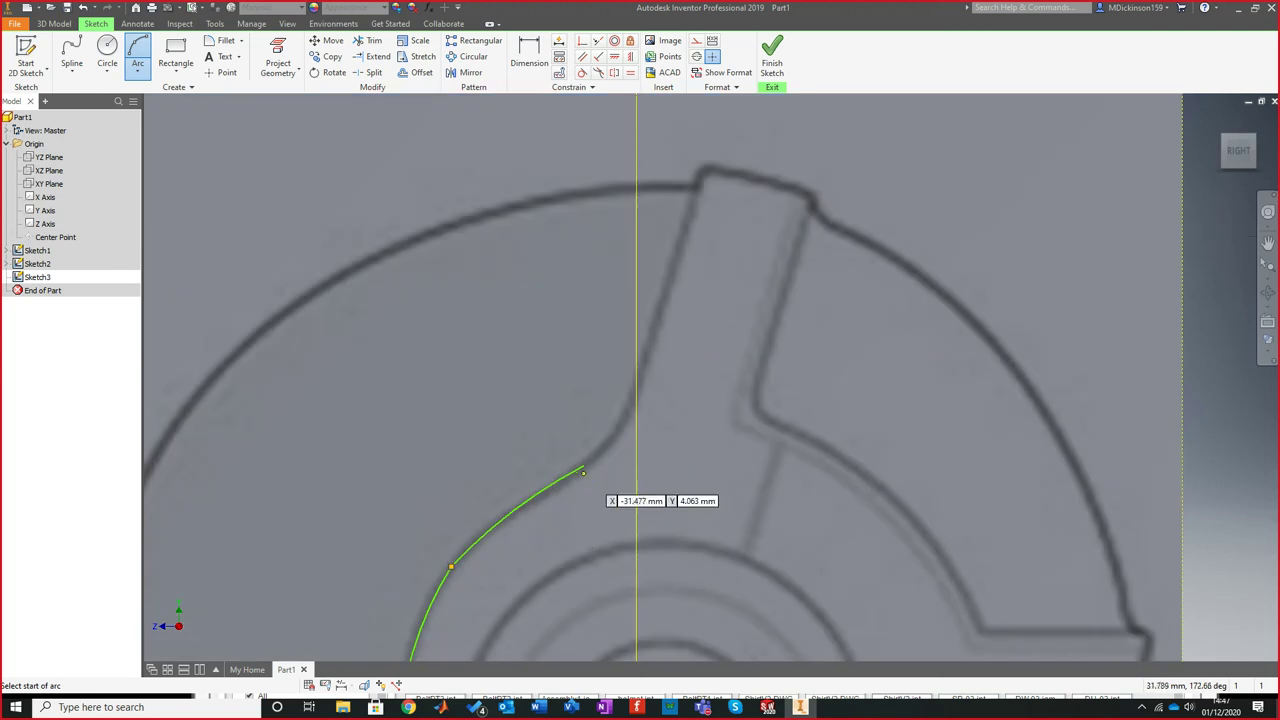
{"action": "left_click", "coordinate": [584, 468]}
{"action": "left_click", "coordinate": [655, 329]}
{"action": "left_click", "coordinate": [640, 378]}
{"action": "left_click", "coordinate": [655, 329]}
{"action": "left_click", "coordinate": [697, 186]}
{"action": "left_click", "coordinate": [676, 258]}
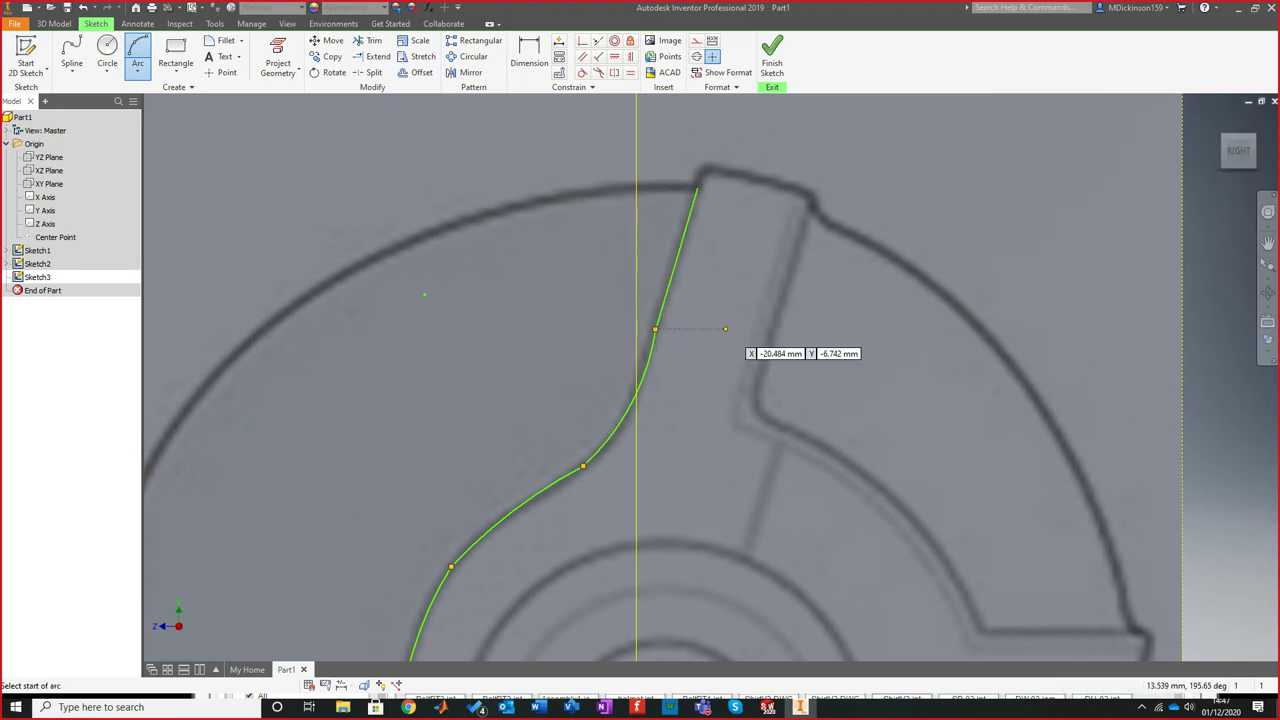
{"action": "key", "text": "Escape"}
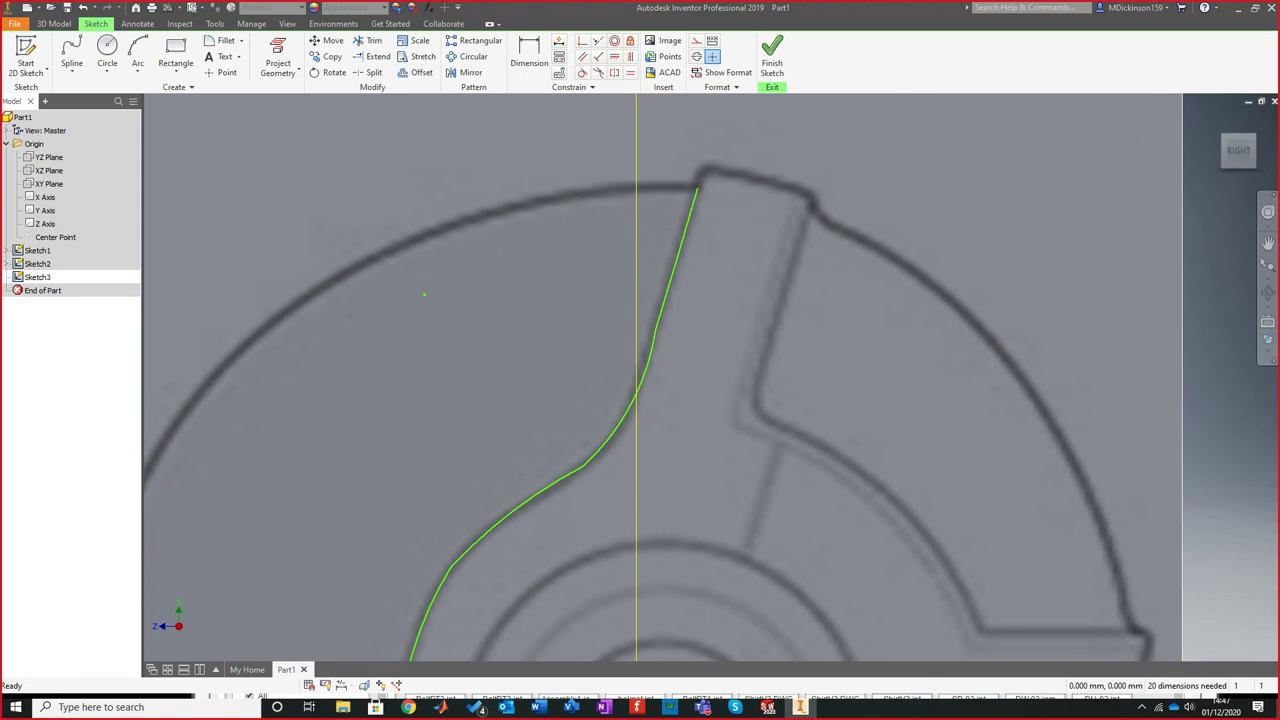
{"action": "left_click", "coordinate": [640, 381]}
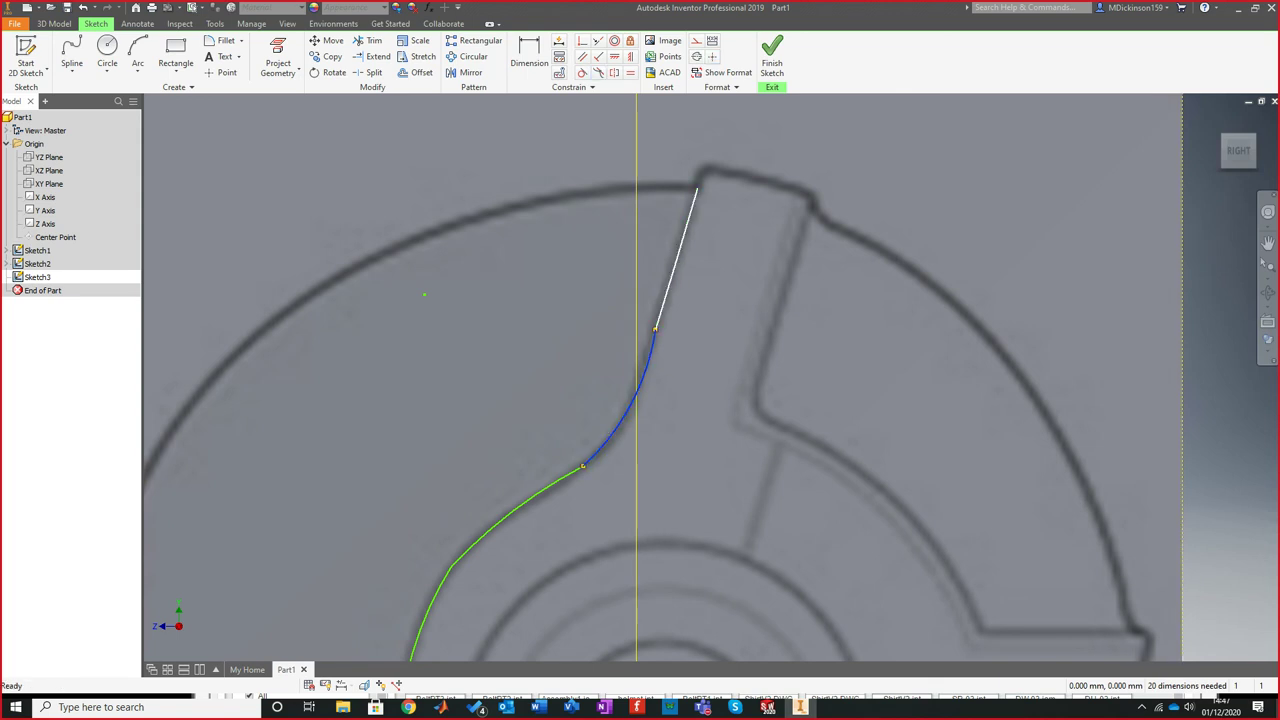
Make the visor's near-straight crown edge tangent to the upper bend arc, and that bend tangent to the sloping edge arc
{"action": "left_click", "coordinate": [582, 72]}
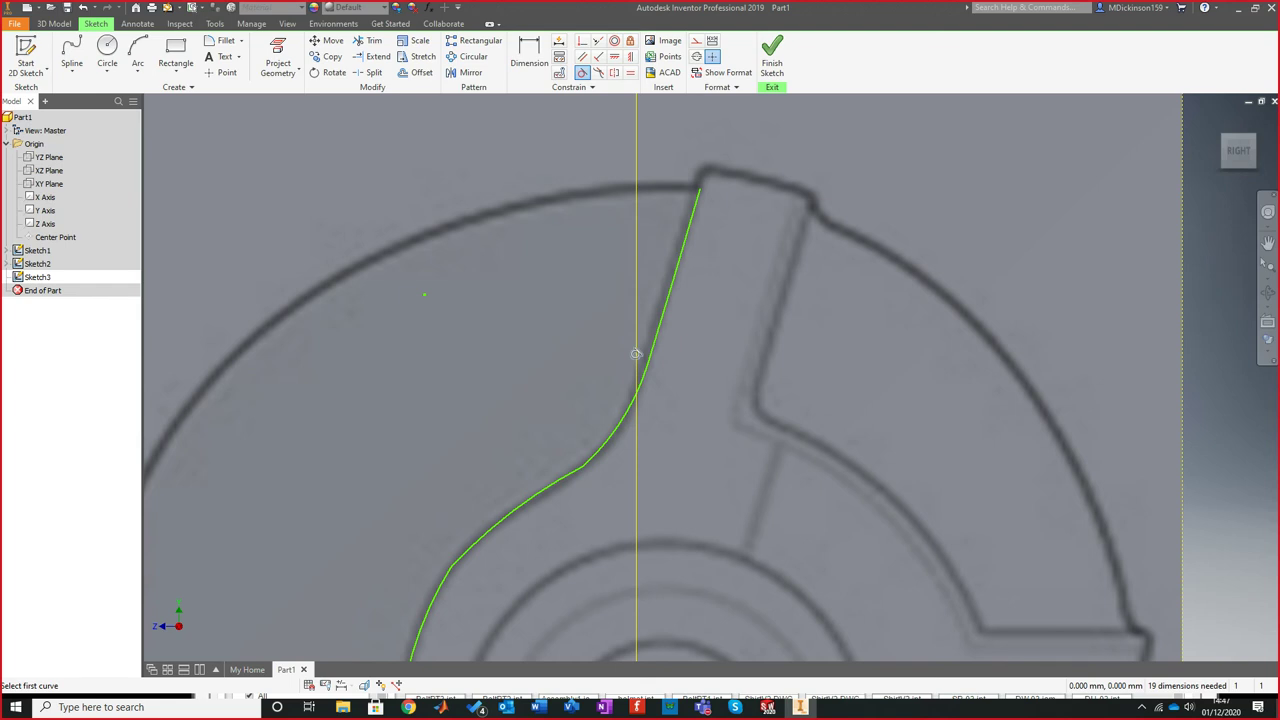
{"action": "left_click", "coordinate": [515, 513]}
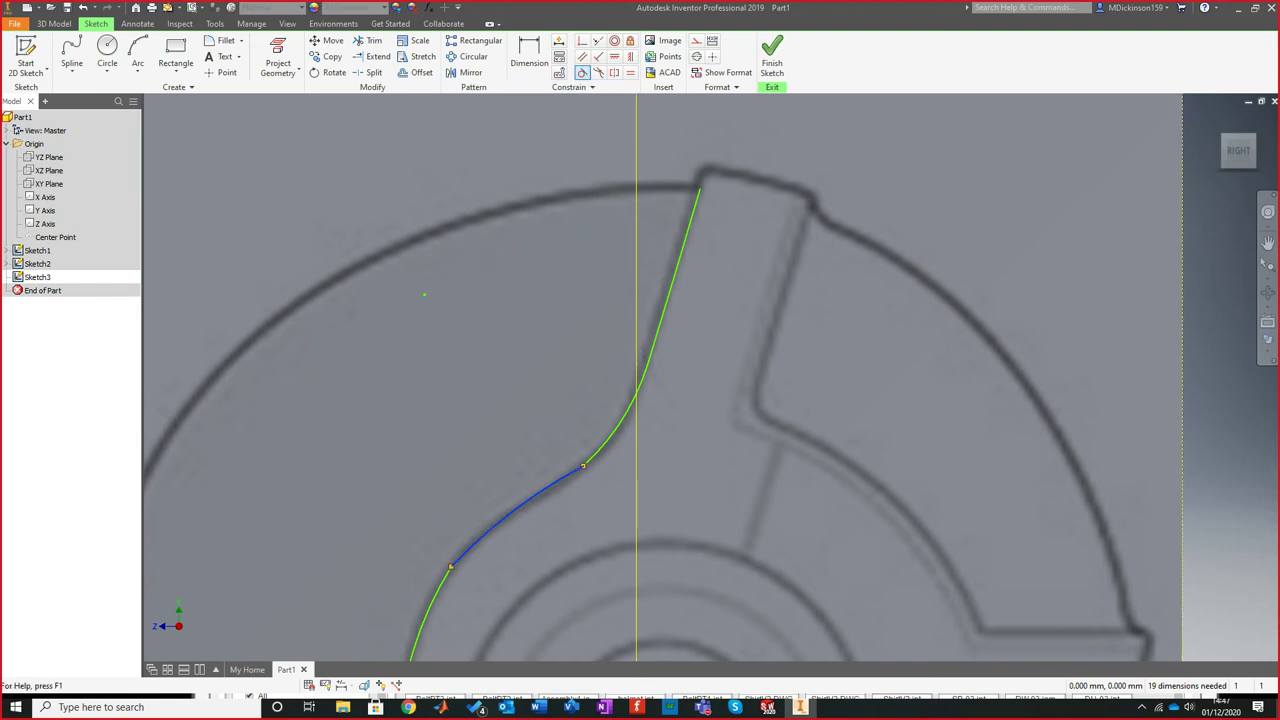
{"action": "left_click", "coordinate": [636, 354]}
{"action": "scroll", "coordinate": [560, 482], "scroll_direction": "up", "scroll_amount": 5}
{"action": "scroll", "coordinate": [555, 398], "scroll_direction": "down", "scroll_amount": 3}
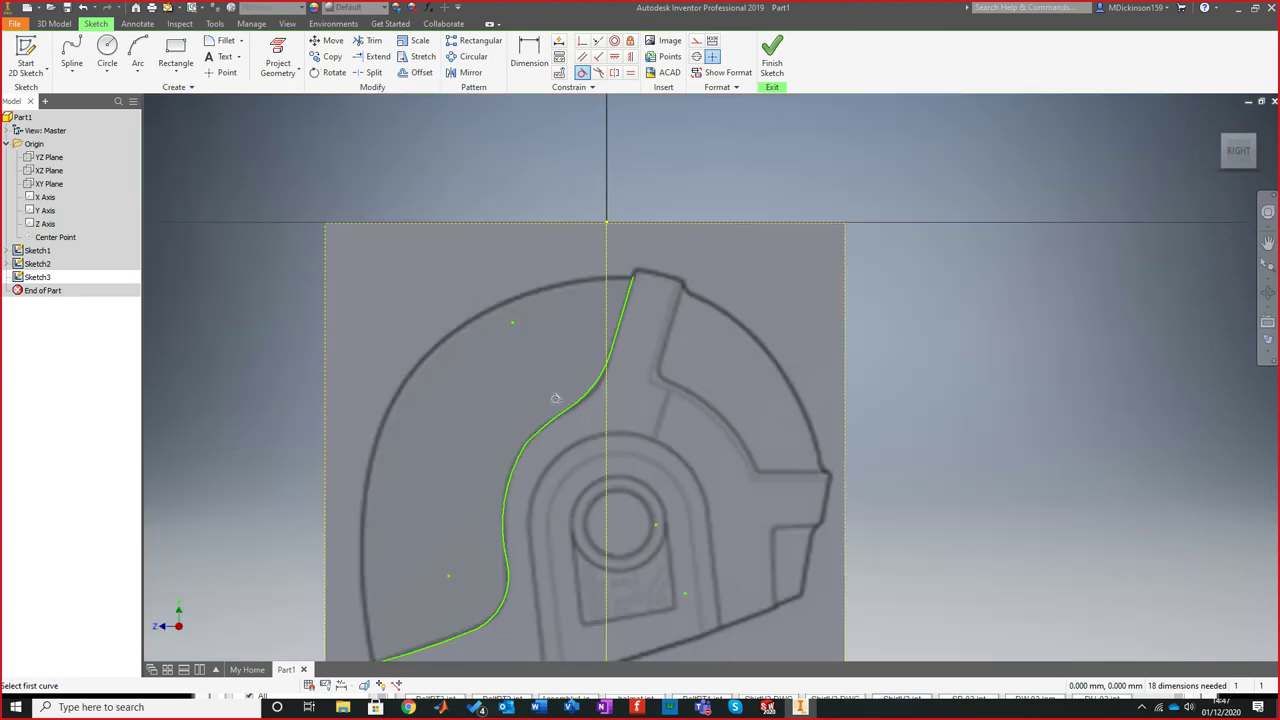
Try to make the sloping visor arc tangent to the arc beside the ear piece, and undo that constraint
{"action": "key", "text": "Escape"}
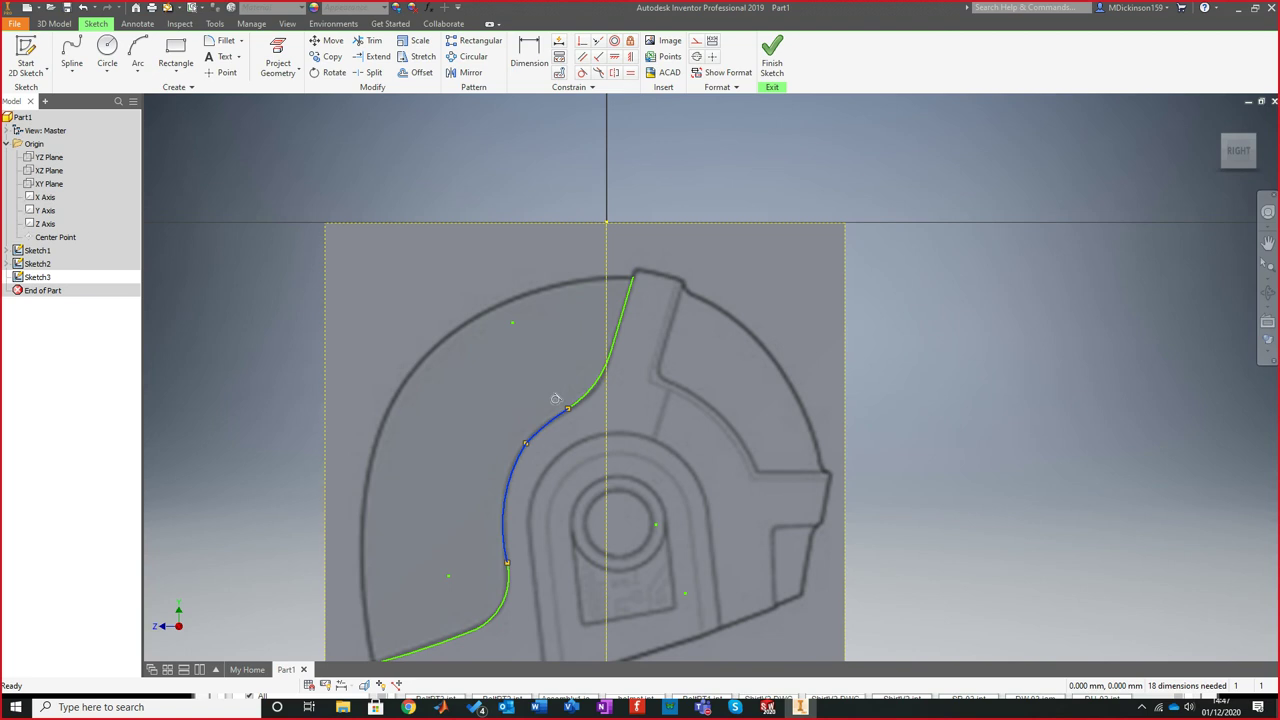
{"action": "left_click", "coordinate": [582, 72]}
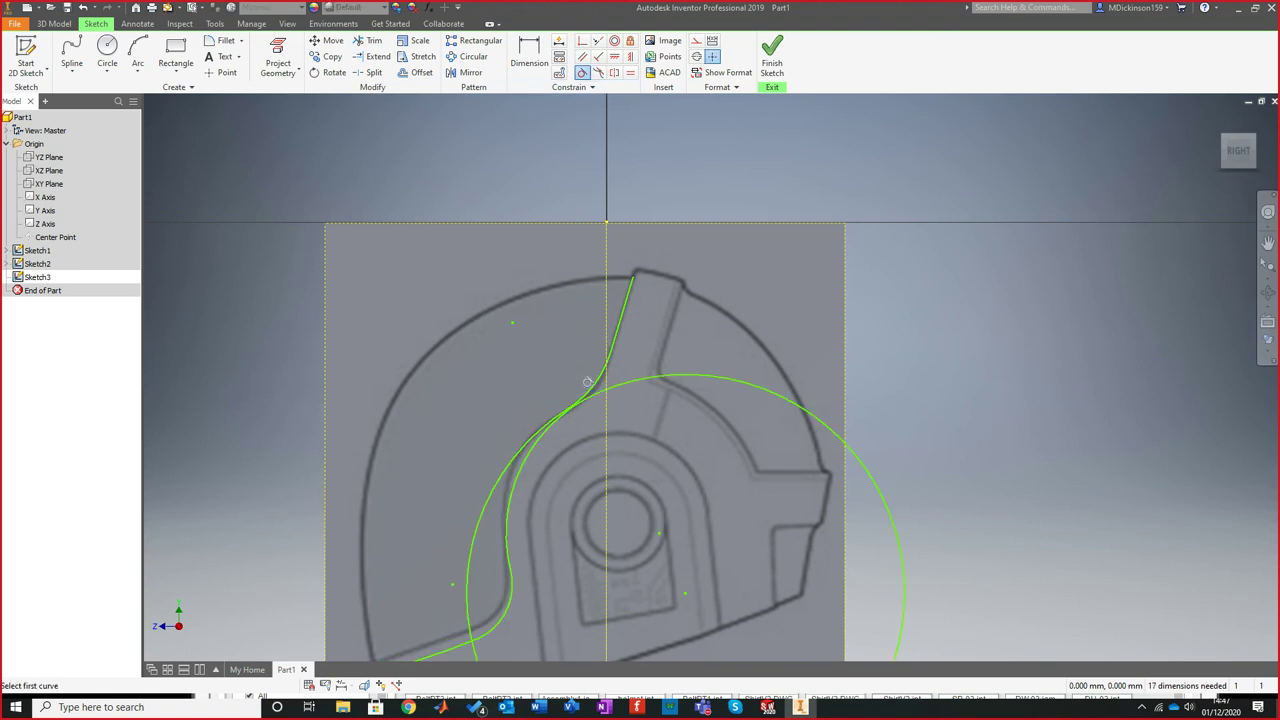
{"action": "key", "text": "ctrl+z"}
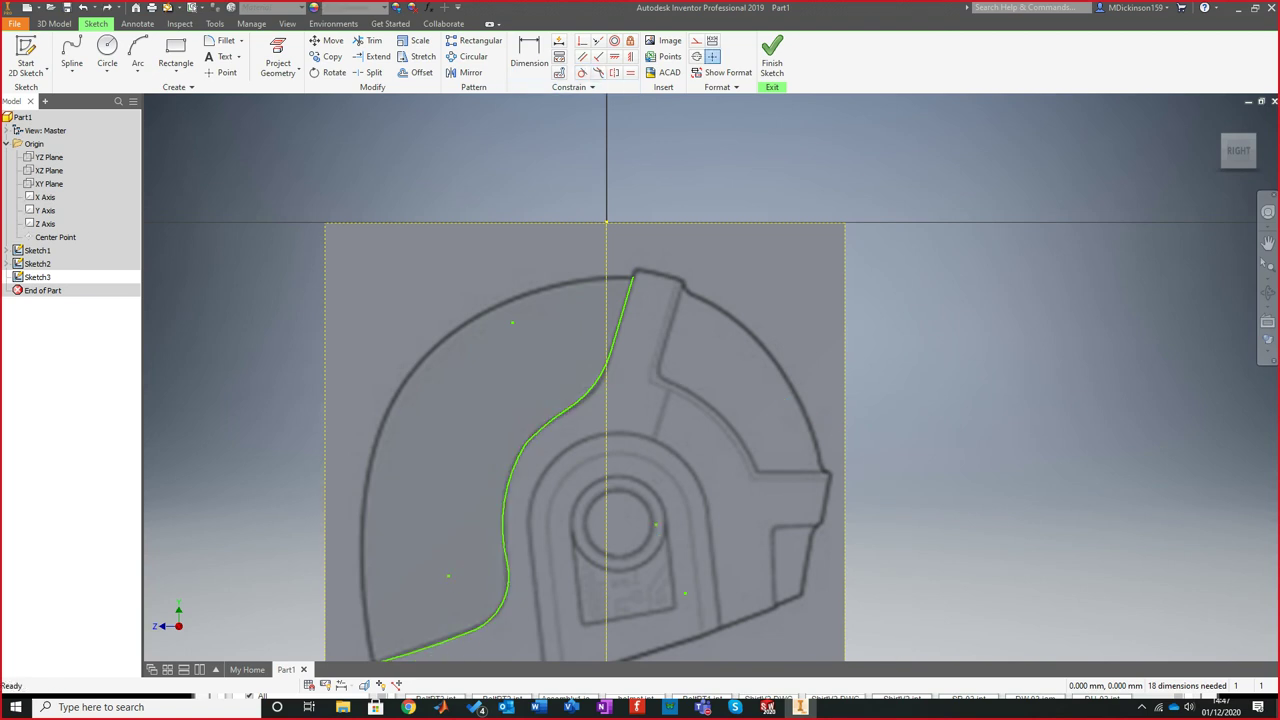
Finish the side outline sketch and start a new sketch on the XY Plane over the front helmet image
{"action": "scroll", "coordinate": [878, 391], "scroll_direction": "down", "scroll_amount": 6}
{"action": "scroll", "coordinate": [878, 391], "scroll_direction": "up", "scroll_amount": 5}
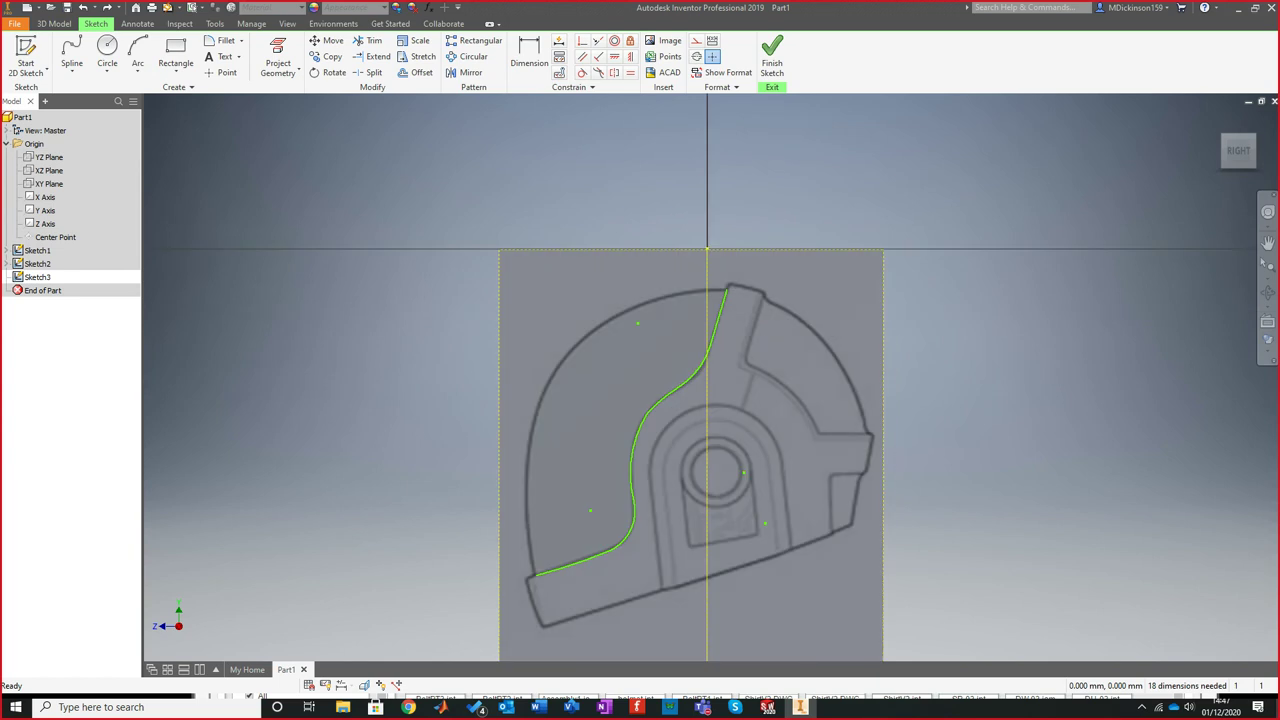
{"action": "left_click", "coordinate": [772, 52]}
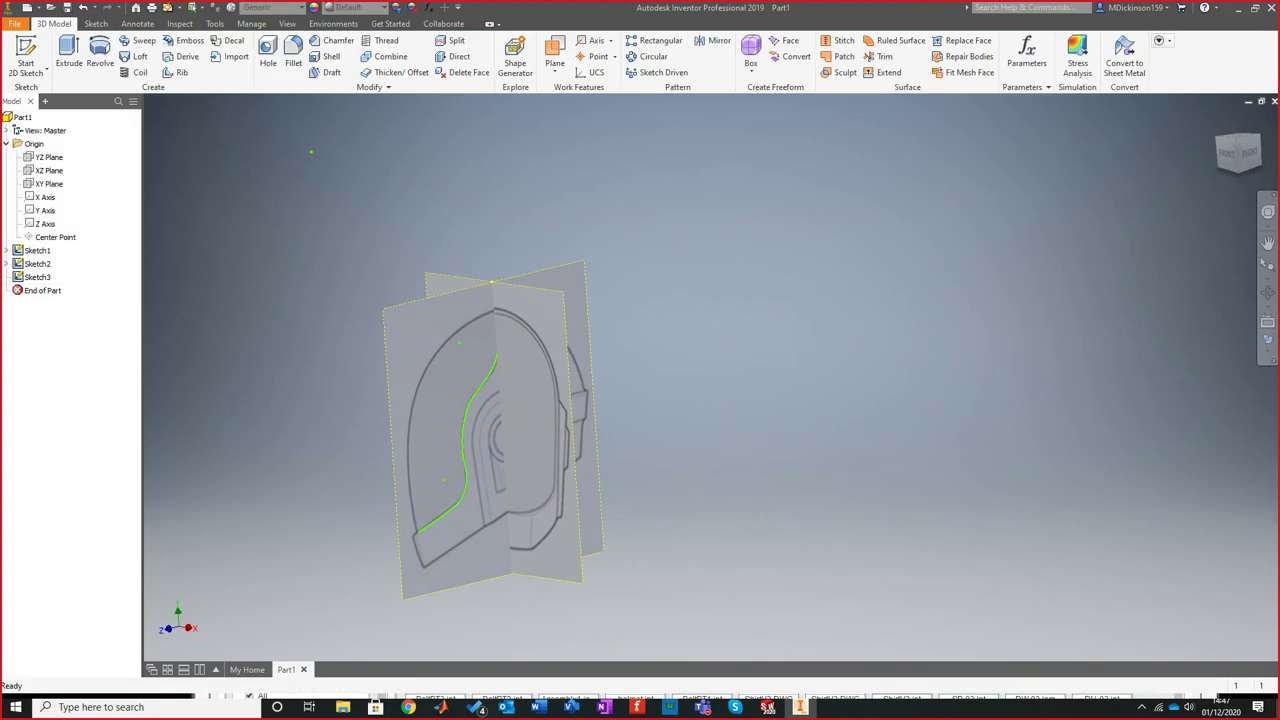
{"action": "left_click", "coordinate": [48, 184]}
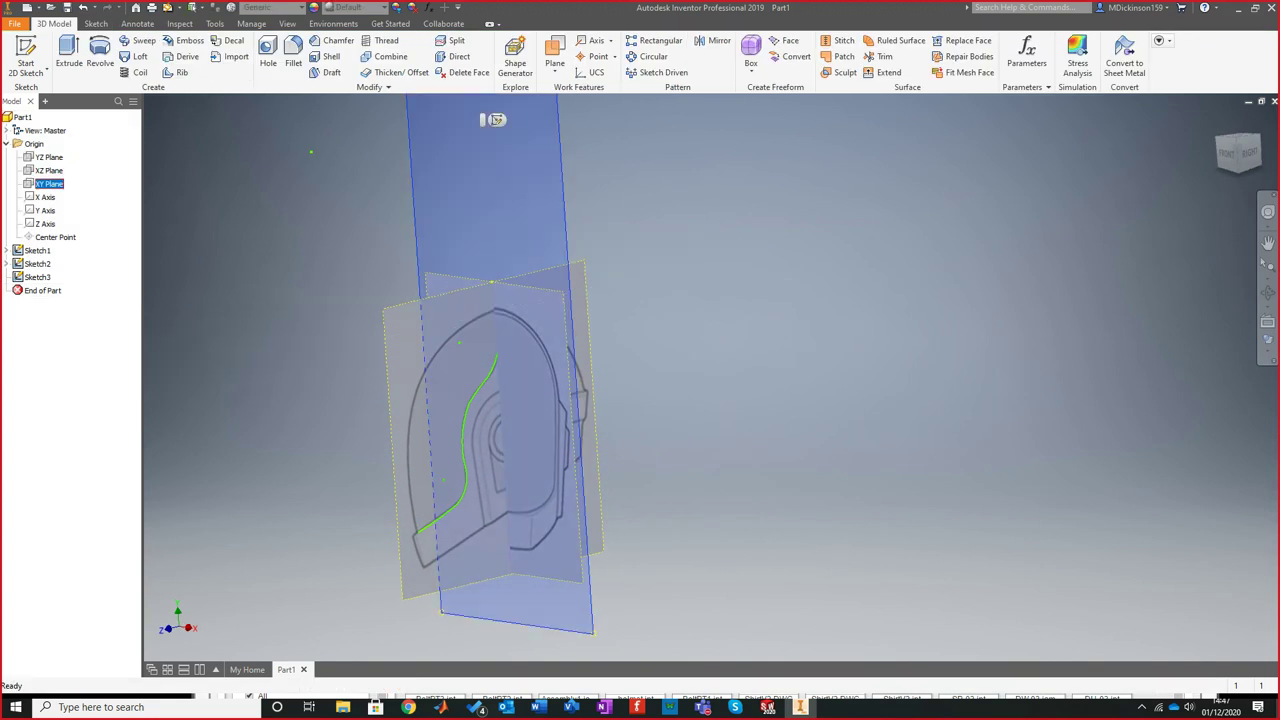
{"action": "left_click", "coordinate": [26, 55]}
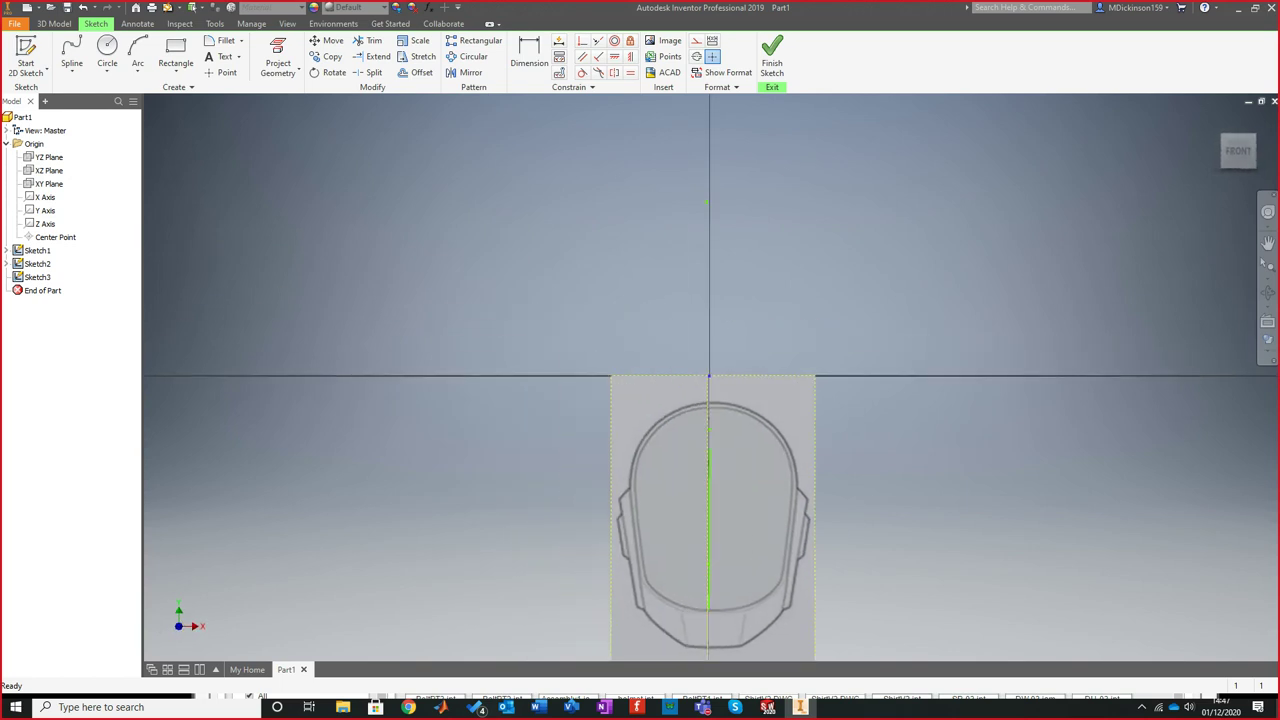
{"action": "scroll", "coordinate": [813, 538], "scroll_direction": "up", "scroll_amount": 4}
{"action": "scroll", "coordinate": [816, 536], "scroll_direction": "down", "scroll_amount": 6}
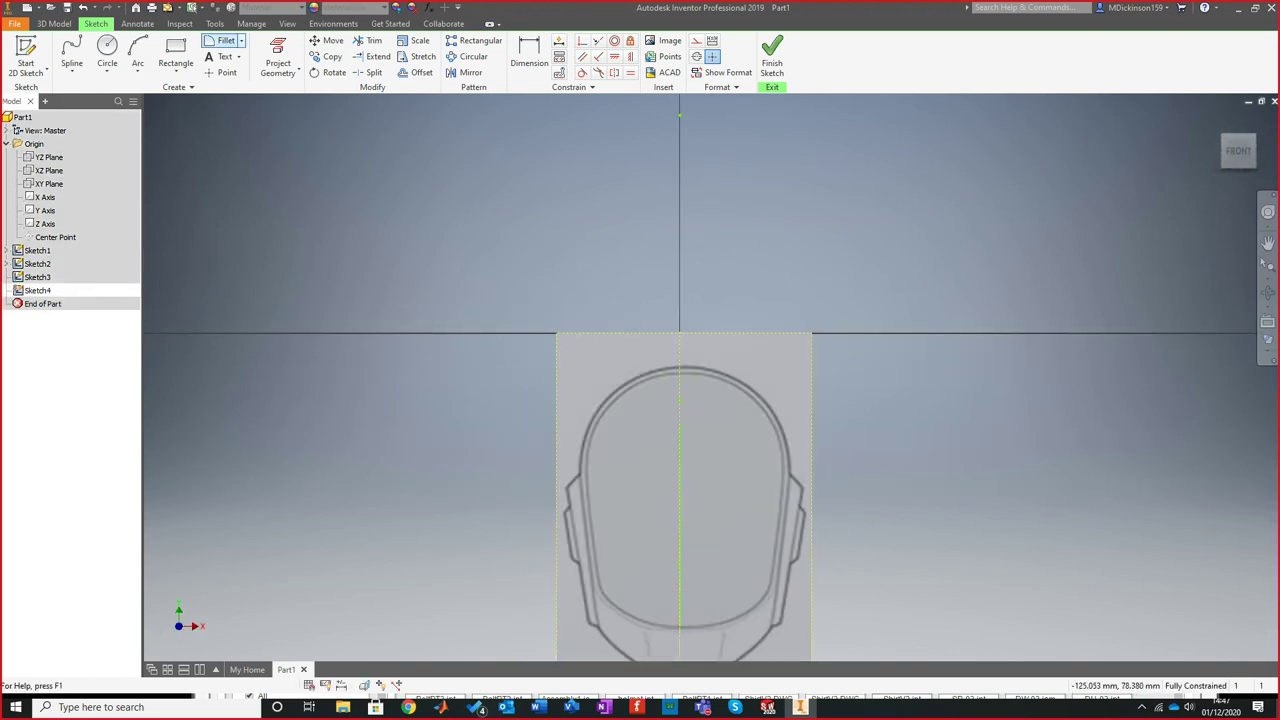
Set the visual style to Wireframe for the front sketch
{"action": "left_click", "coordinate": [287, 23]}
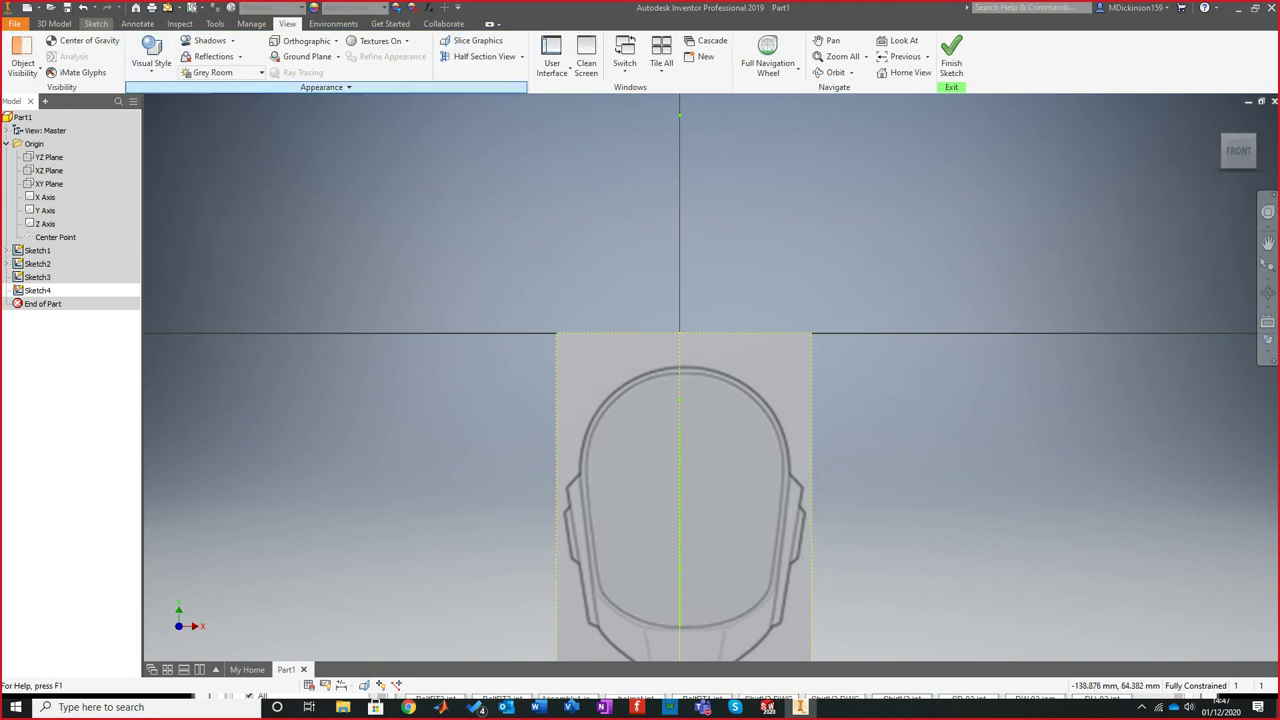
{"action": "left_click", "coordinate": [151, 58]}
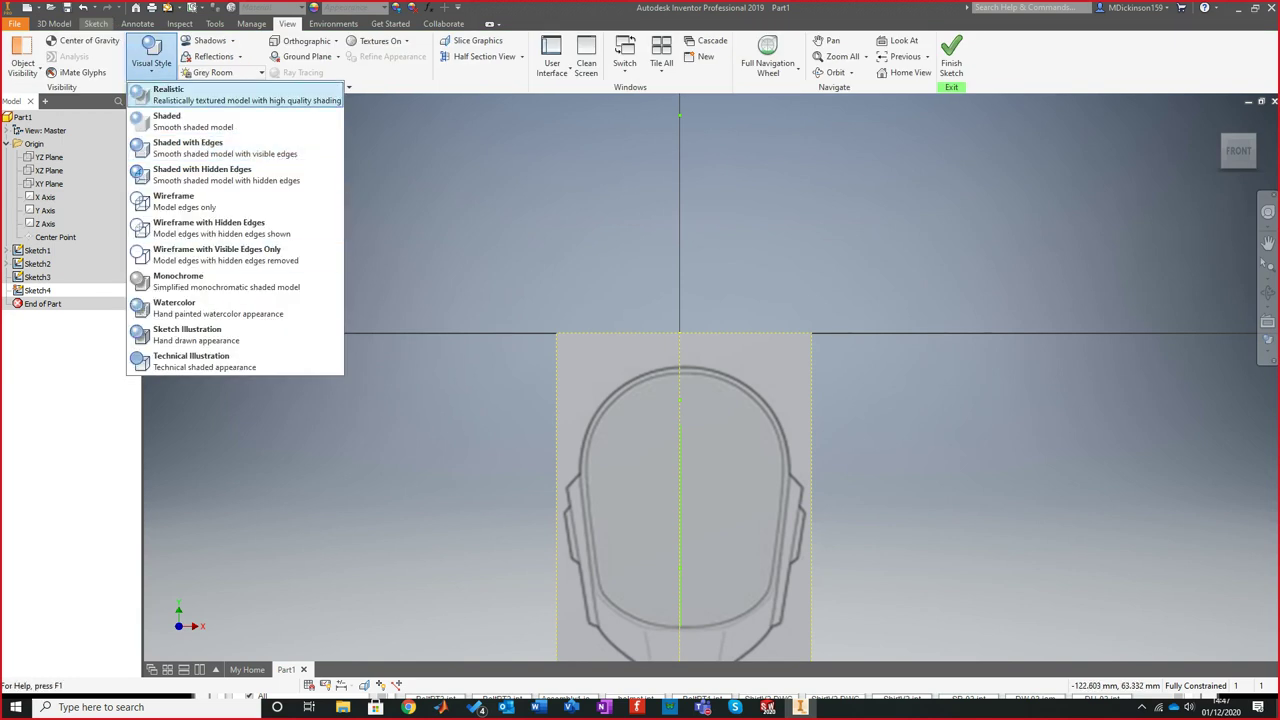
{"action": "left_click", "coordinate": [175, 200]}
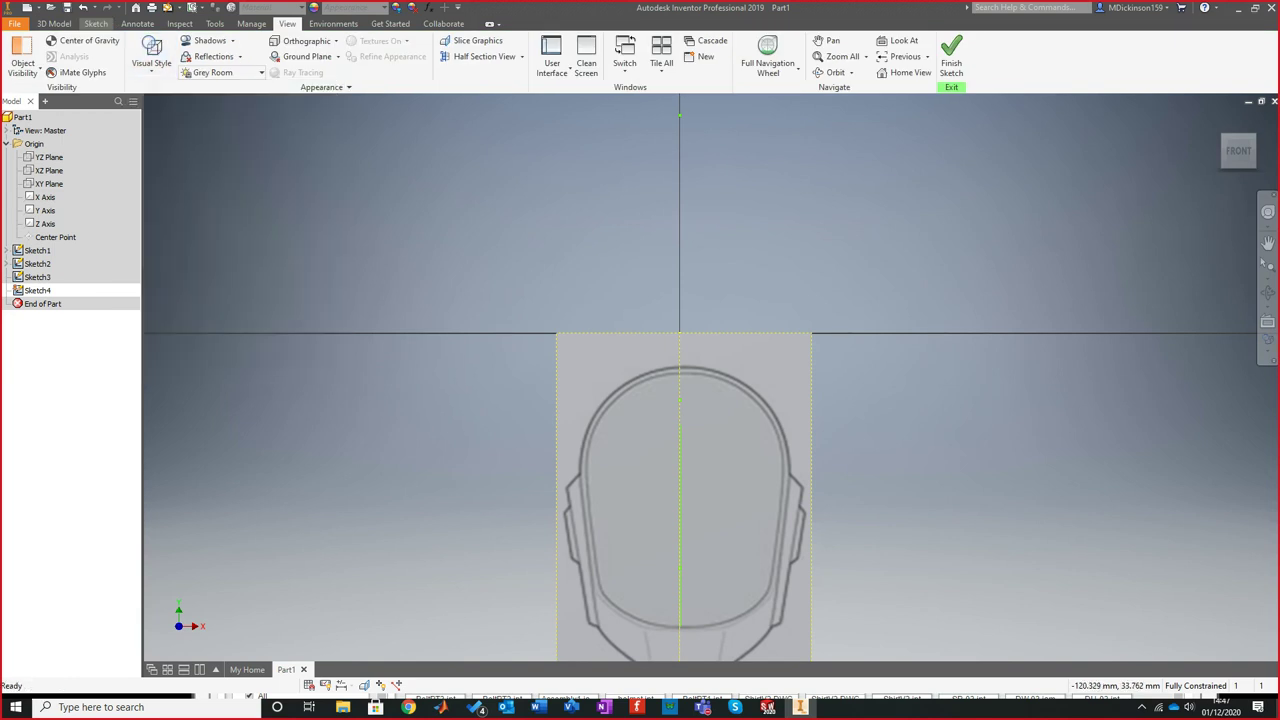
{"action": "mouse_move", "coordinate": [812, 353]}
{"action": "middle_mouse_down"}
{"action": "mouse_move", "coordinate": [565, 362]}
{"action": "mouse_move", "coordinate": [655, 345]}
{"action": "middle_mouse_up"}
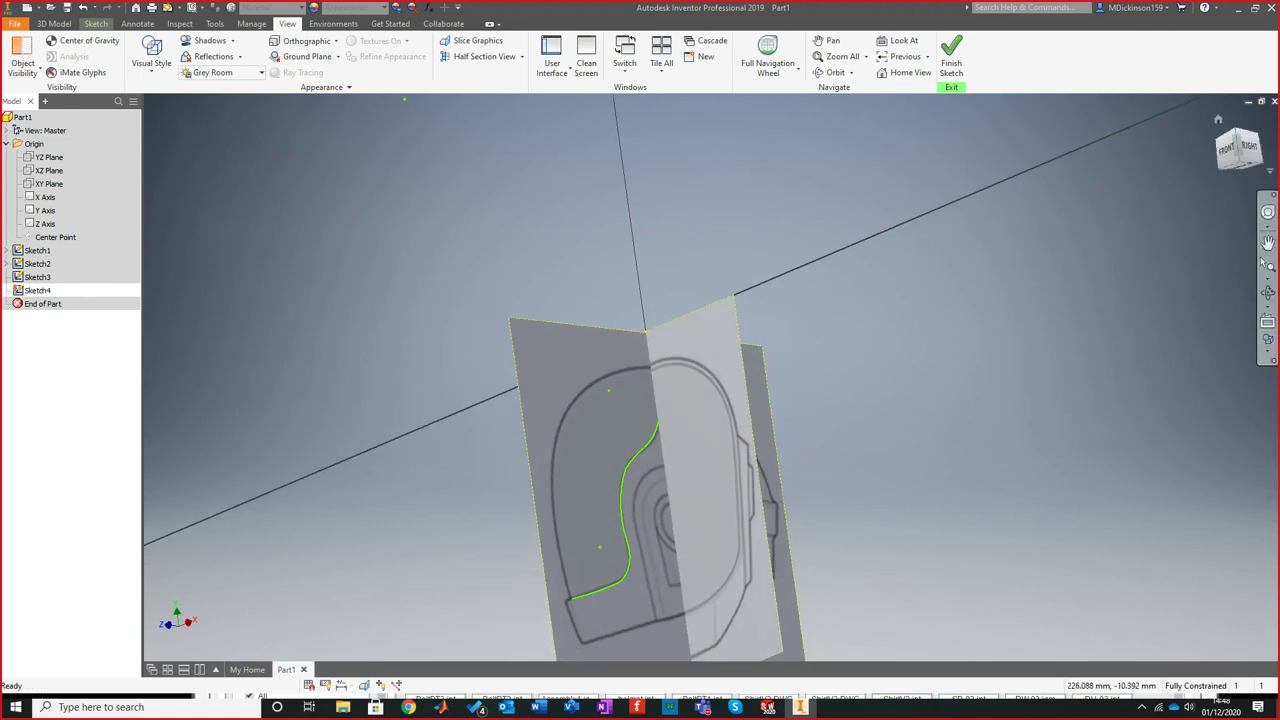
{"action": "left_click", "coordinate": [1227, 150]}
{"action": "scroll", "coordinate": [820, 462], "scroll_direction": "down", "scroll_amount": 4}
{"action": "scroll", "coordinate": [624, 409], "scroll_direction": "down", "scroll_amount": 5}
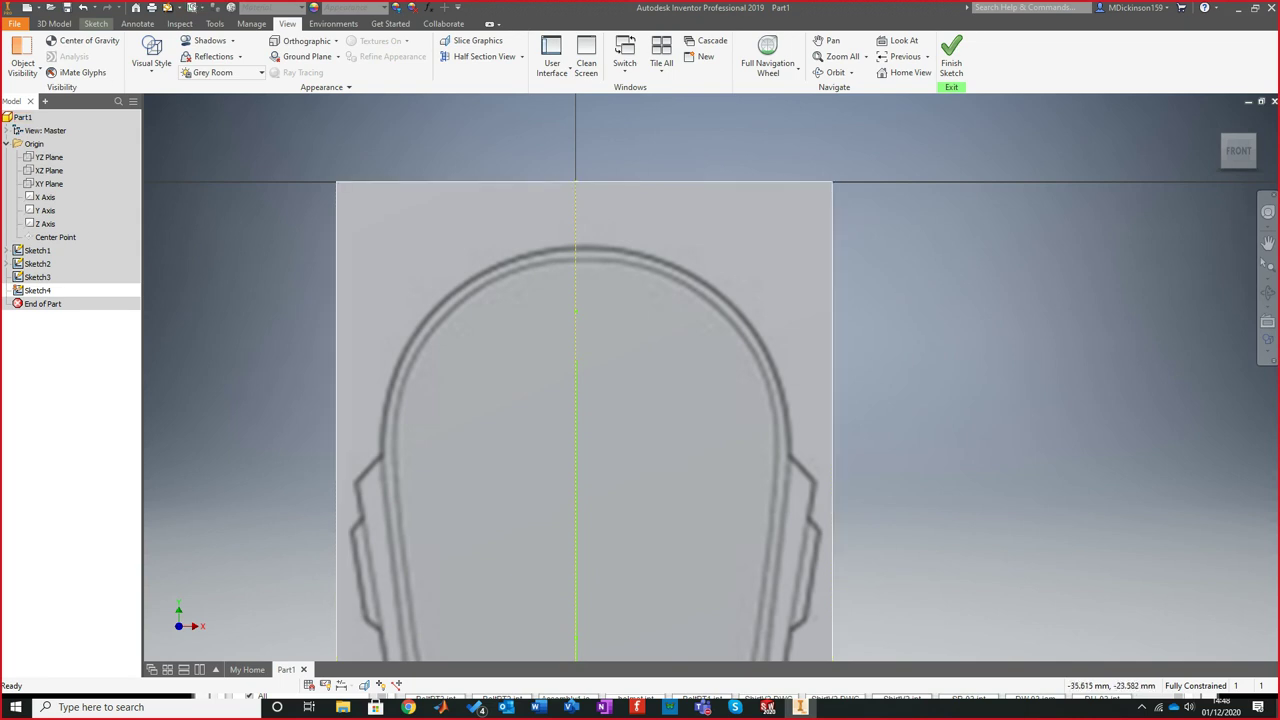
{"action": "left_click", "coordinate": [96, 23]}
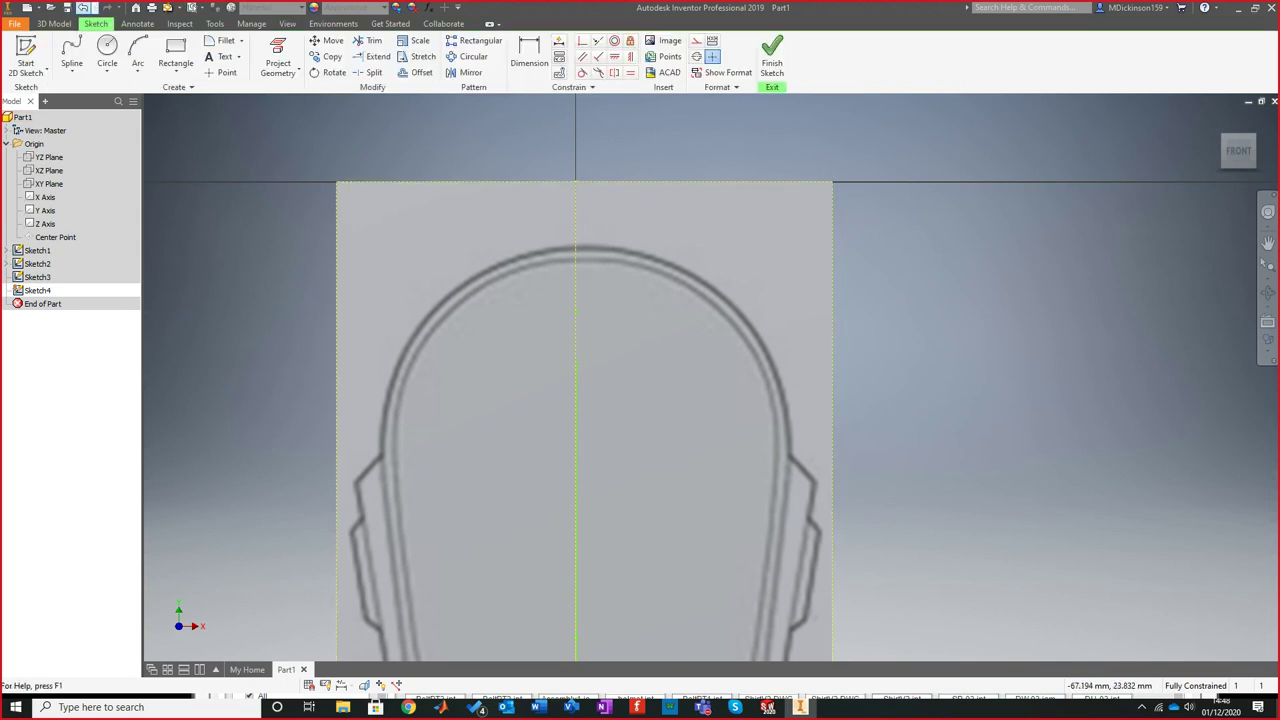
{"action": "left_click", "coordinate": [138, 48]}
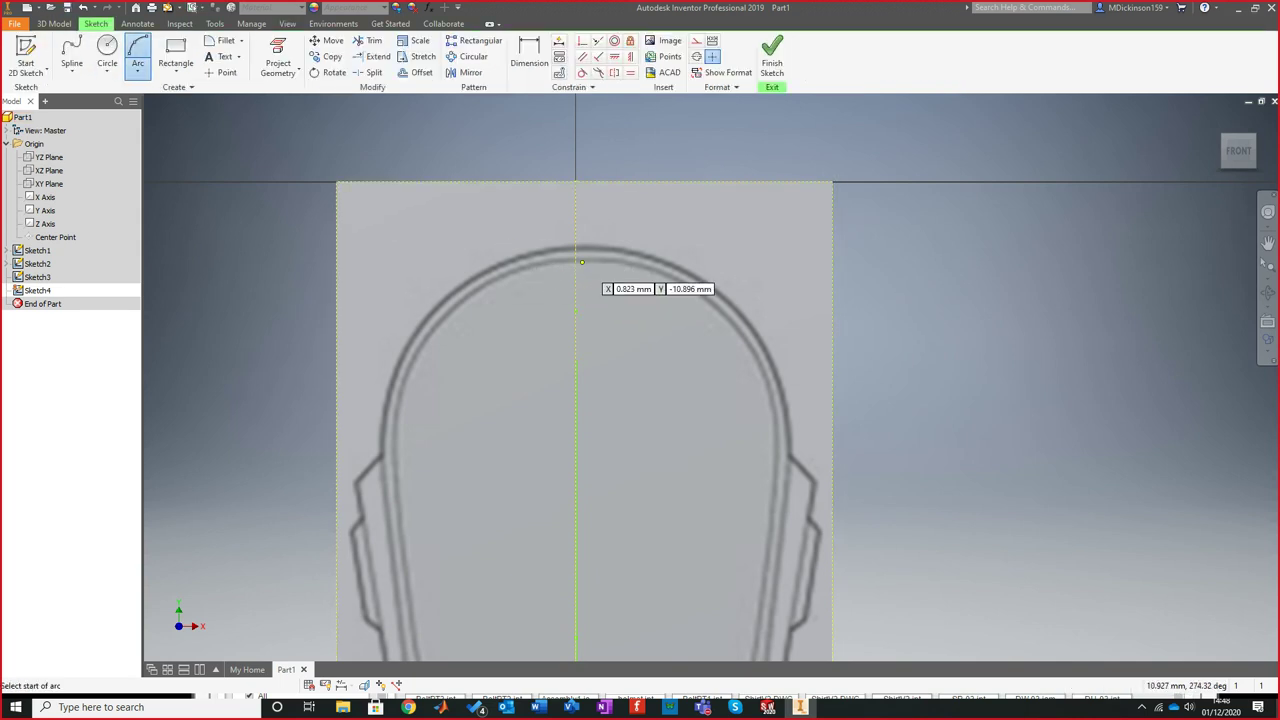
{"action": "left_click", "coordinate": [575, 261]}
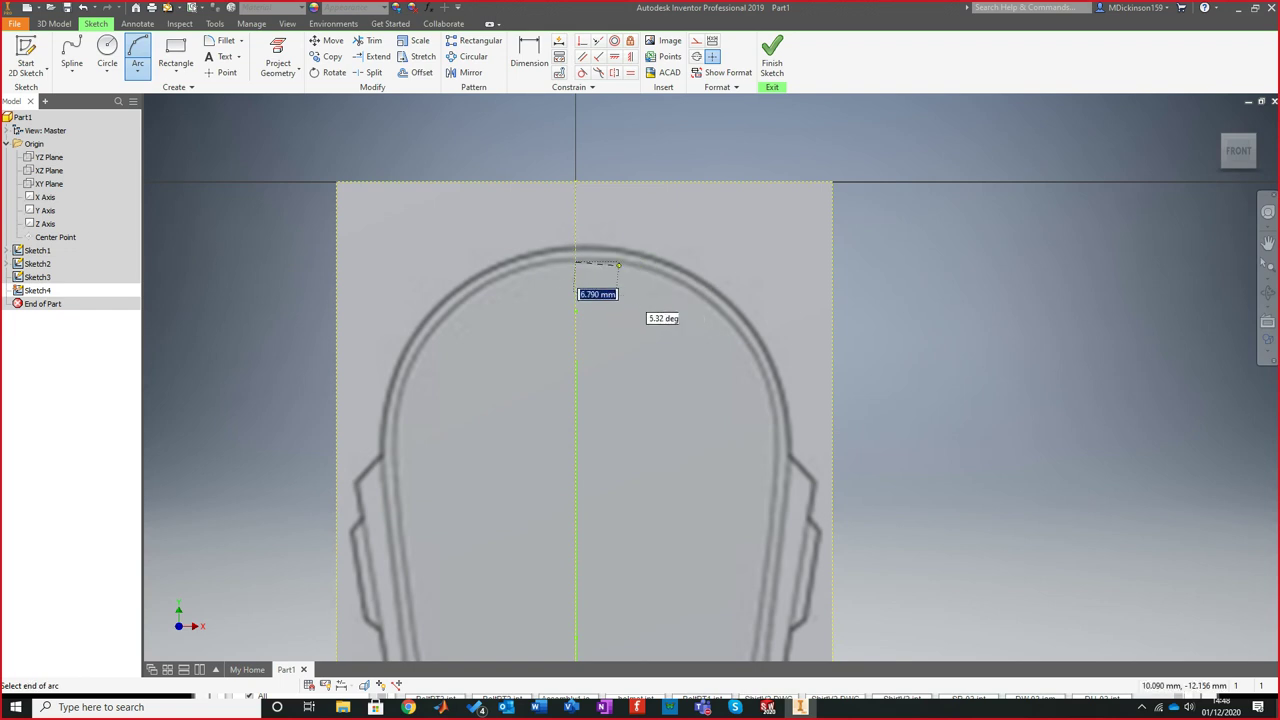
{"action": "left_click", "coordinate": [621, 261]}
{"action": "key", "text": "Escape"}
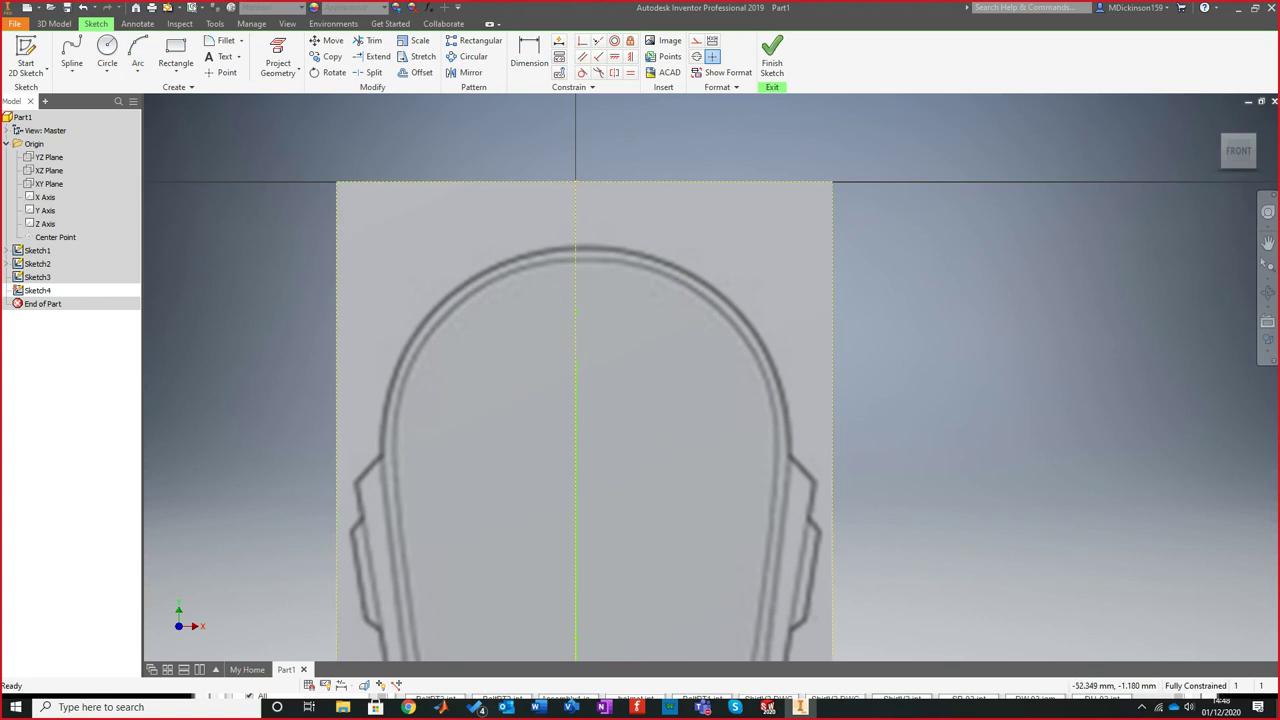
Try to trace one half of the visor's front outline with a spline from the crown centreline down and around the lower corner
{"action": "left_click", "coordinate": [72, 50]}
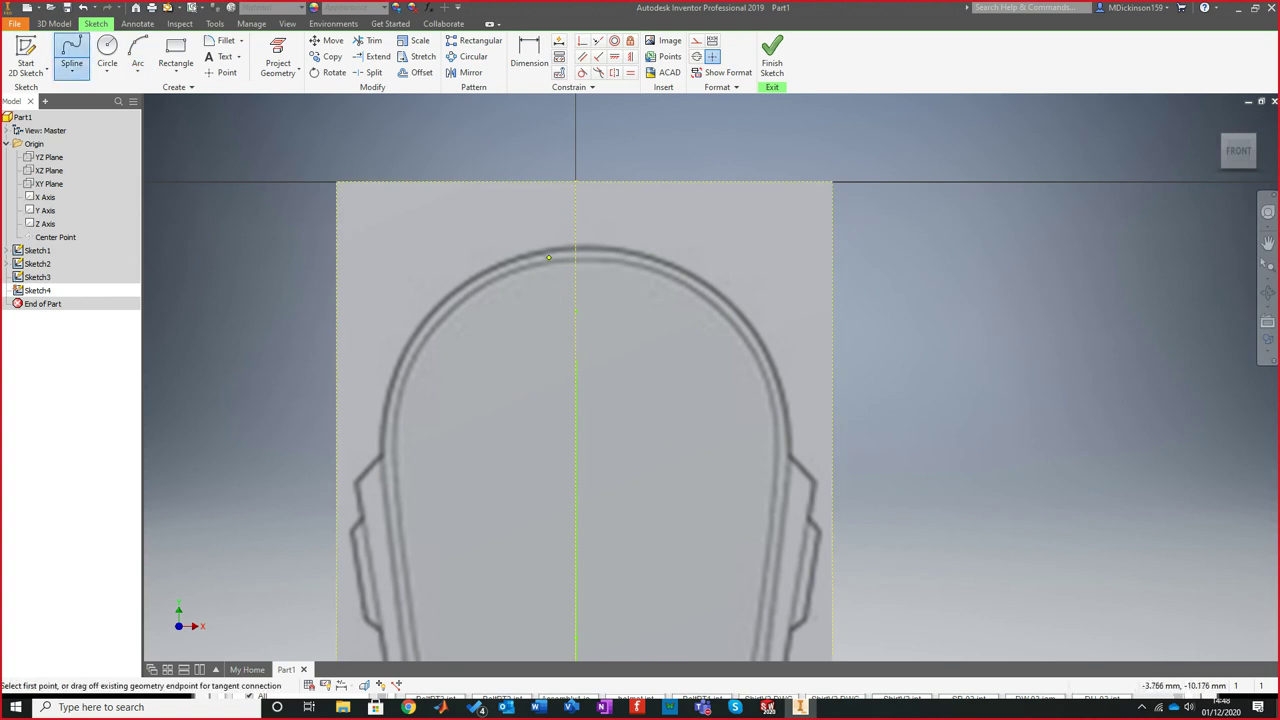
{"action": "left_click", "coordinate": [576, 261]}
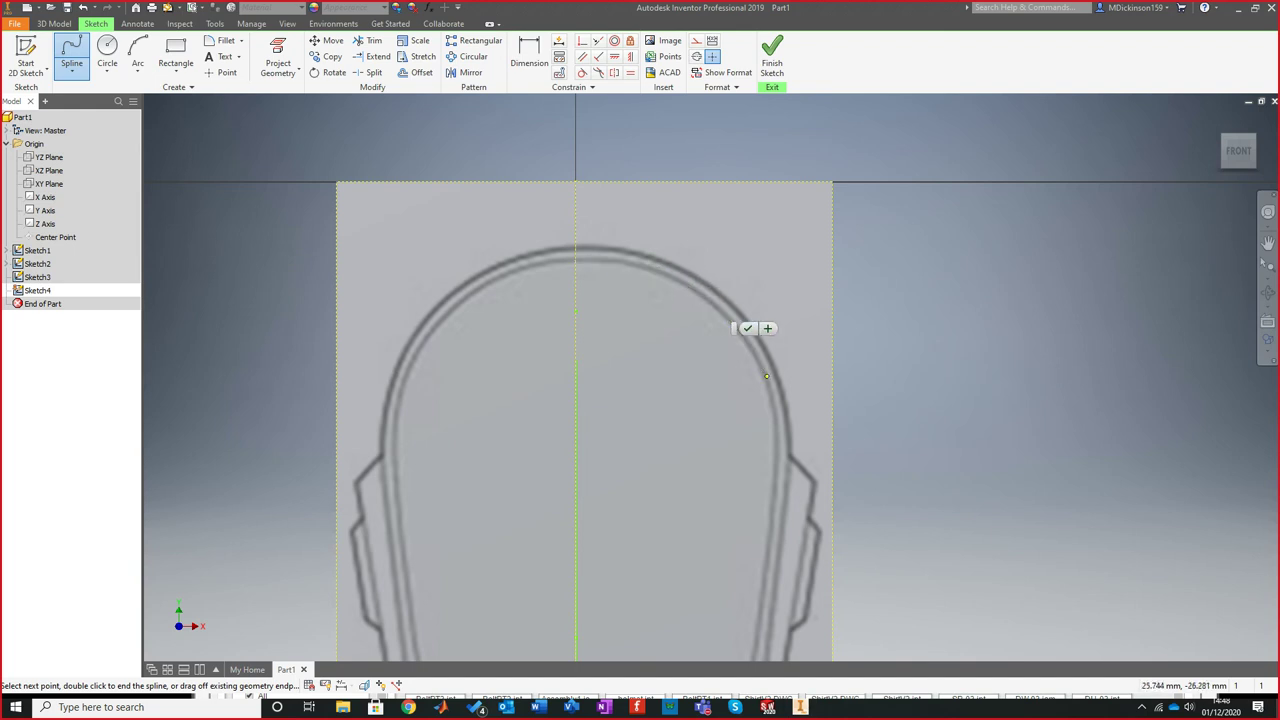
{"action": "left_click", "coordinate": [775, 454]}
{"action": "scroll", "coordinate": [772, 538], "scroll_direction": "down", "scroll_amount": 5}
{"action": "scroll", "coordinate": [760, 560], "scroll_direction": "up", "scroll_amount": 7}
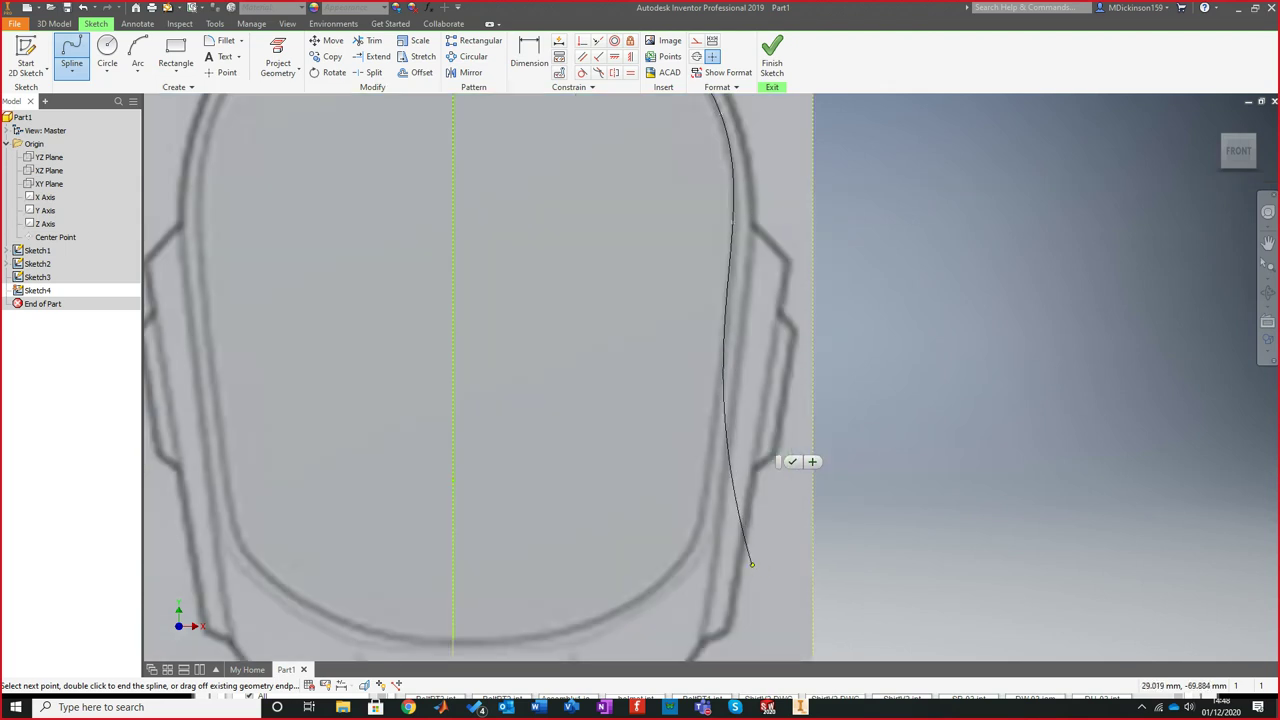
{"action": "left_click", "coordinate": [726, 341]}
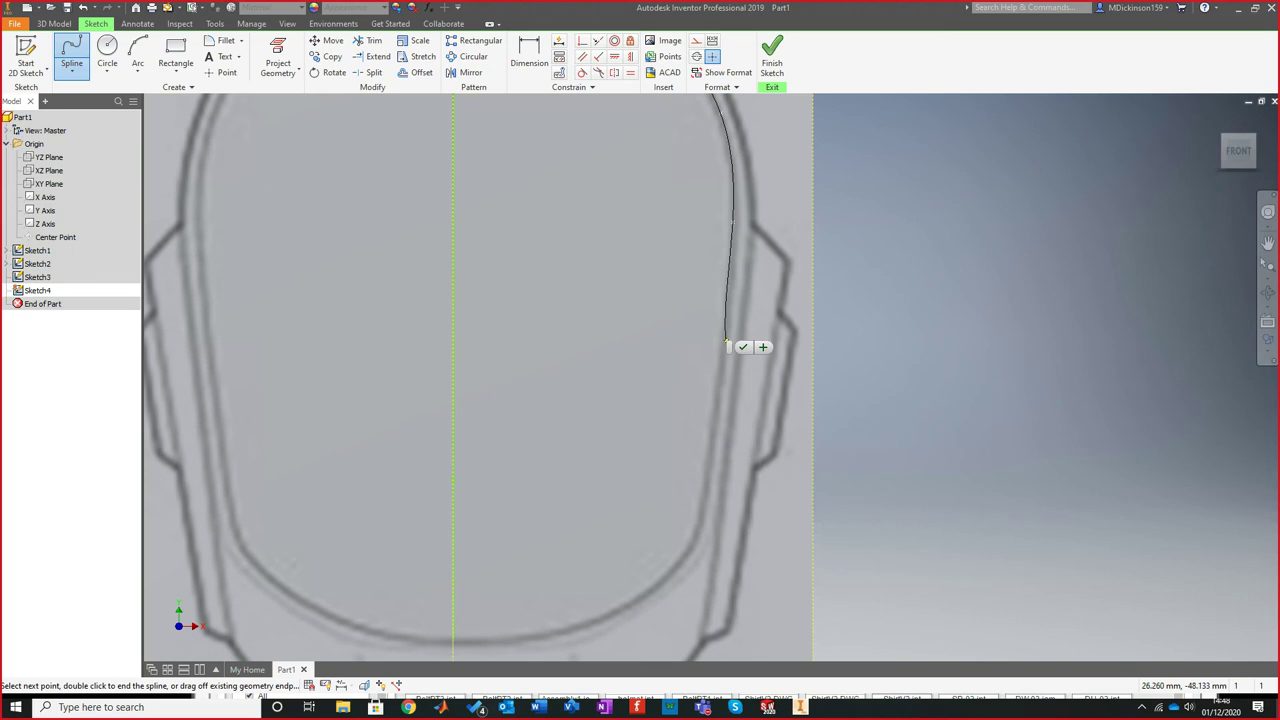
{"action": "left_click", "coordinate": [712, 437]}
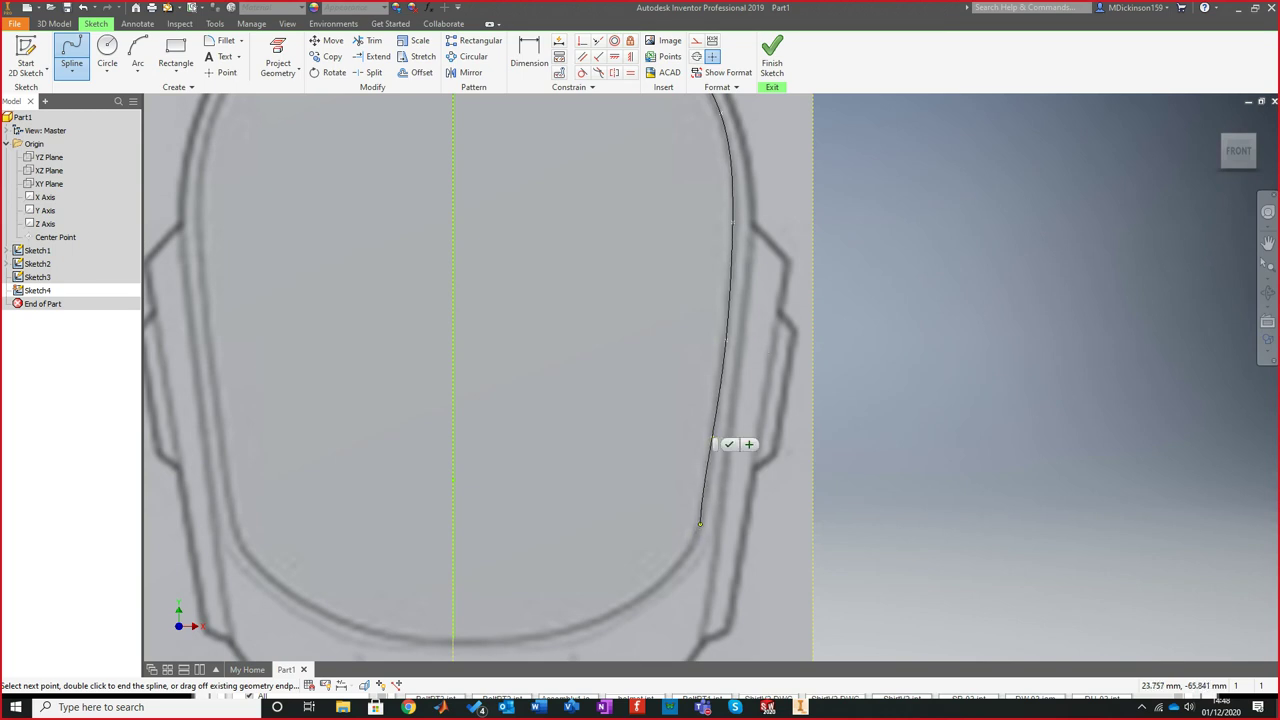
{"action": "left_click", "coordinate": [700, 524]}
{"action": "left_click", "coordinate": [691, 547]}
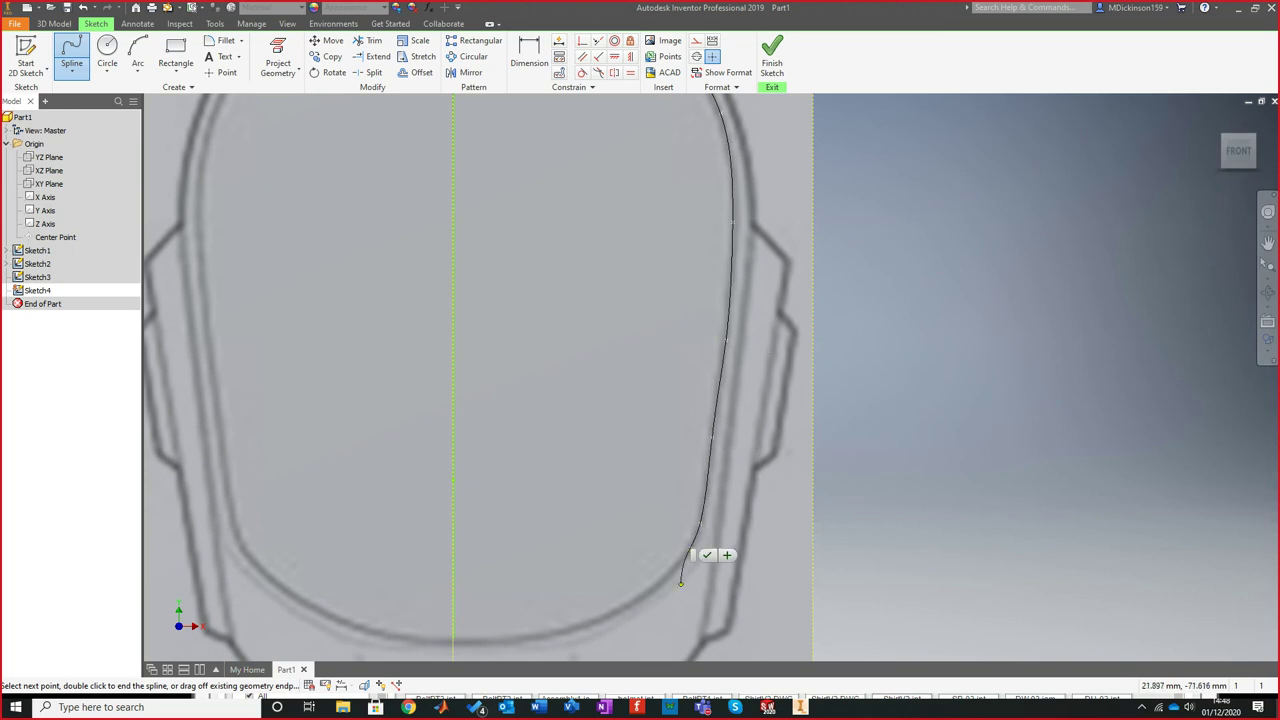
{"action": "left_click", "coordinate": [660, 585]}
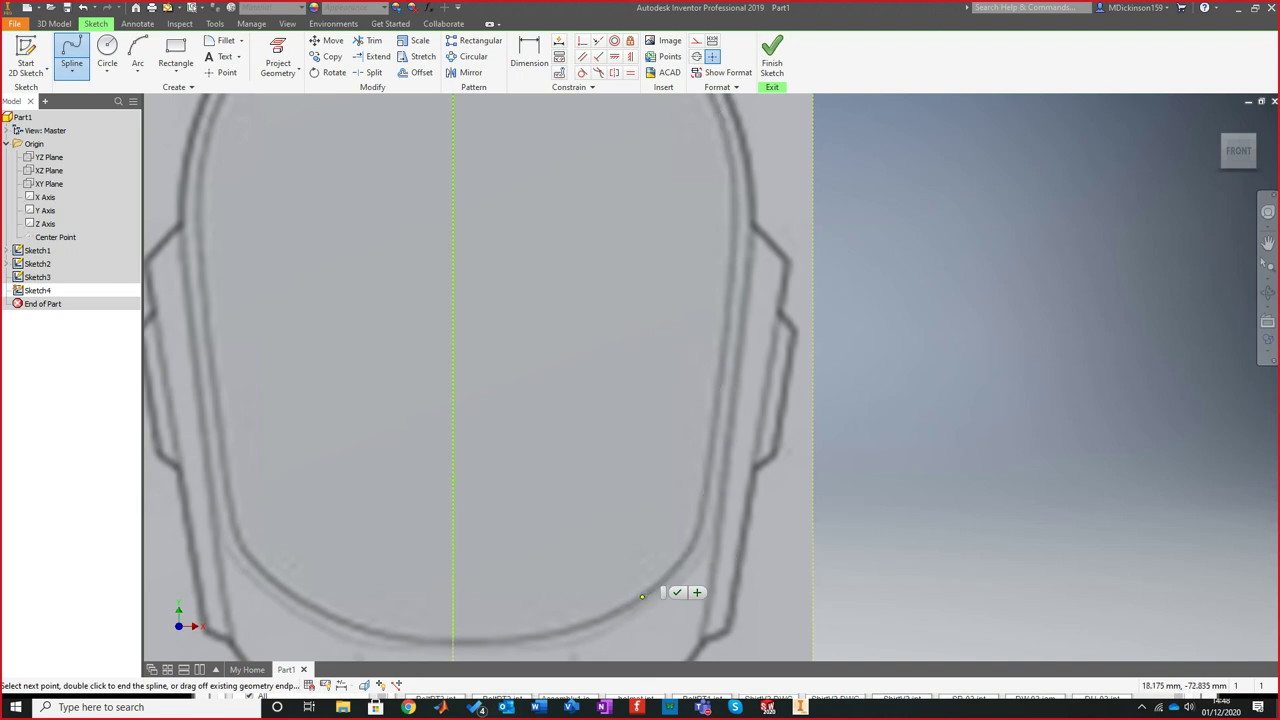
{"action": "left_click", "coordinate": [642, 596]}
{"action": "left_click", "coordinate": [586, 627]}
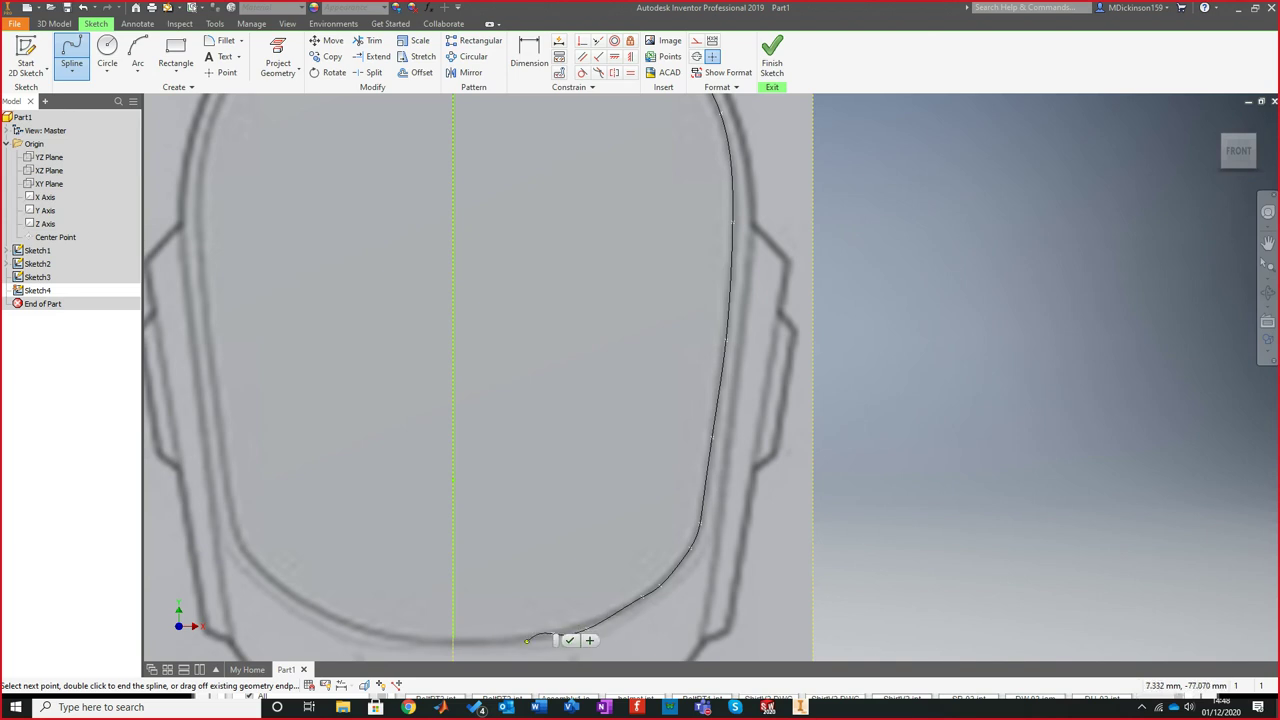
{"action": "key", "text": "Escape"}
Trace the visor's inner crown line on the front image with two connected three-point arcs, starting on the vertical centreline
{"action": "scroll", "coordinate": [652, 466], "scroll_direction": "up", "scroll_amount": 7}
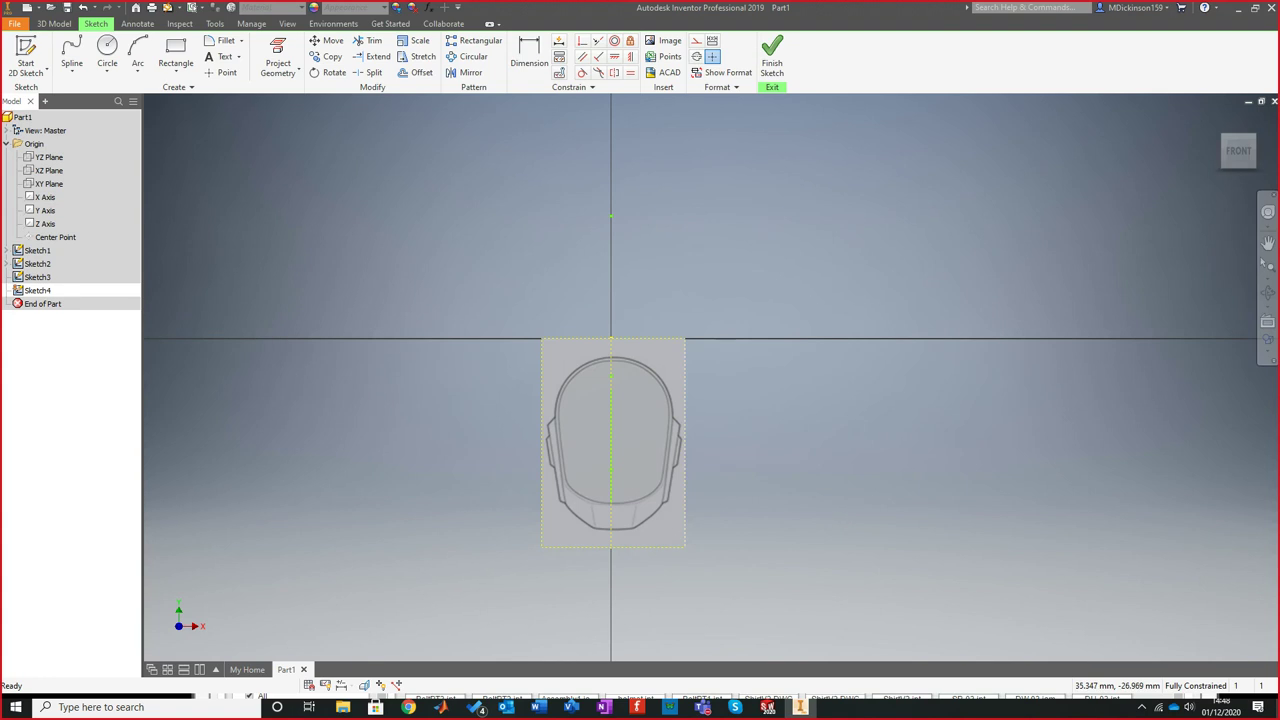
{"action": "scroll", "coordinate": [655, 429], "scroll_direction": "up", "scroll_amount": 3}
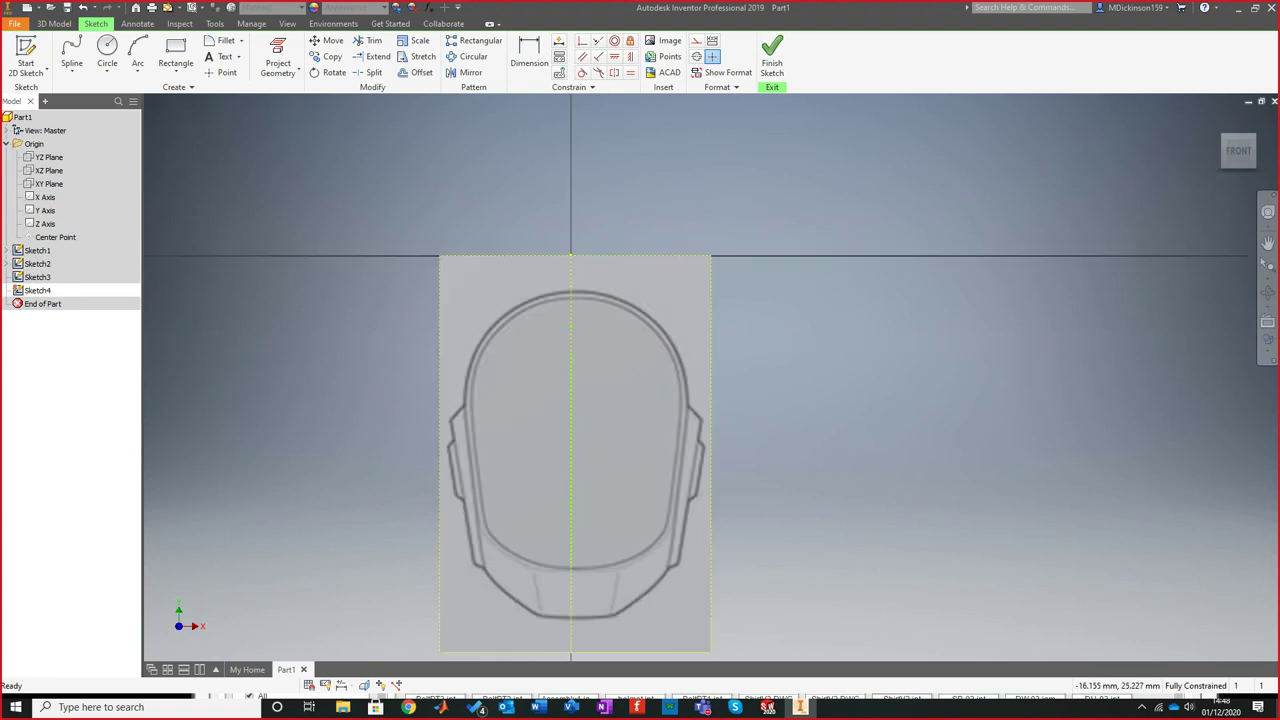
{"action": "left_click", "coordinate": [138, 50]}
{"action": "scroll", "coordinate": [593, 307], "scroll_direction": "up", "scroll_amount": 6}
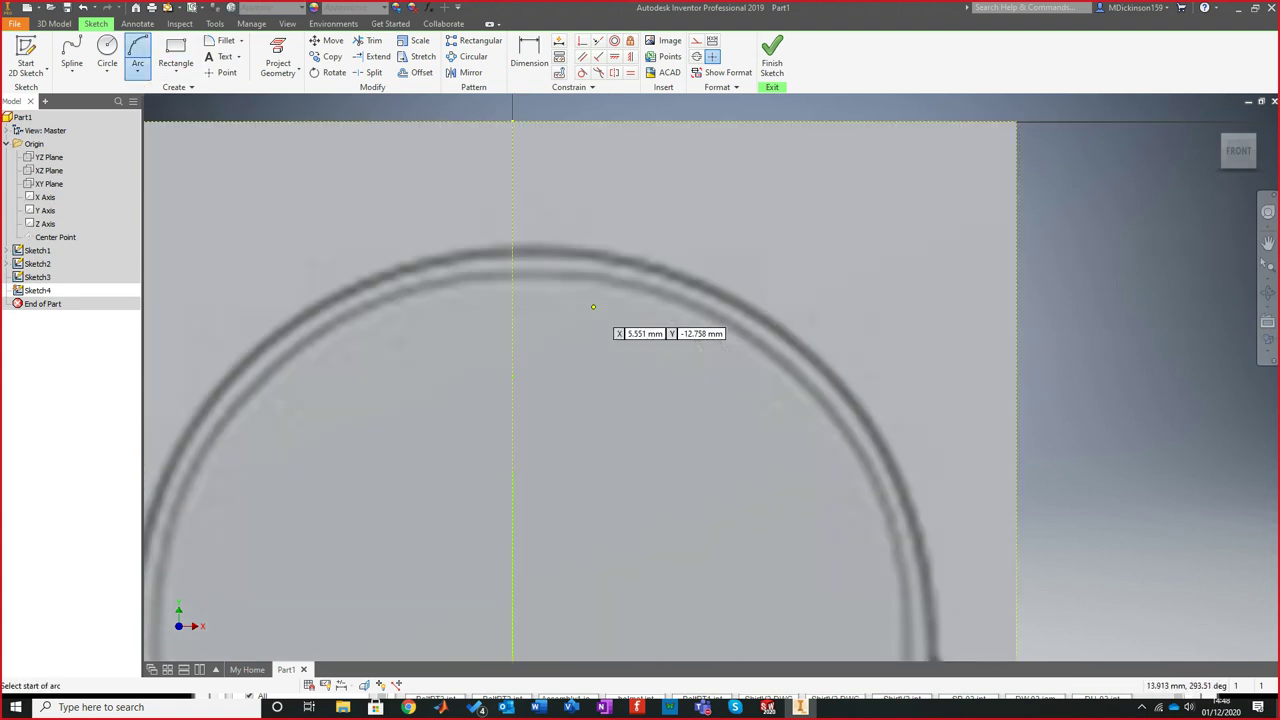
{"action": "left_click", "coordinate": [513, 277]}
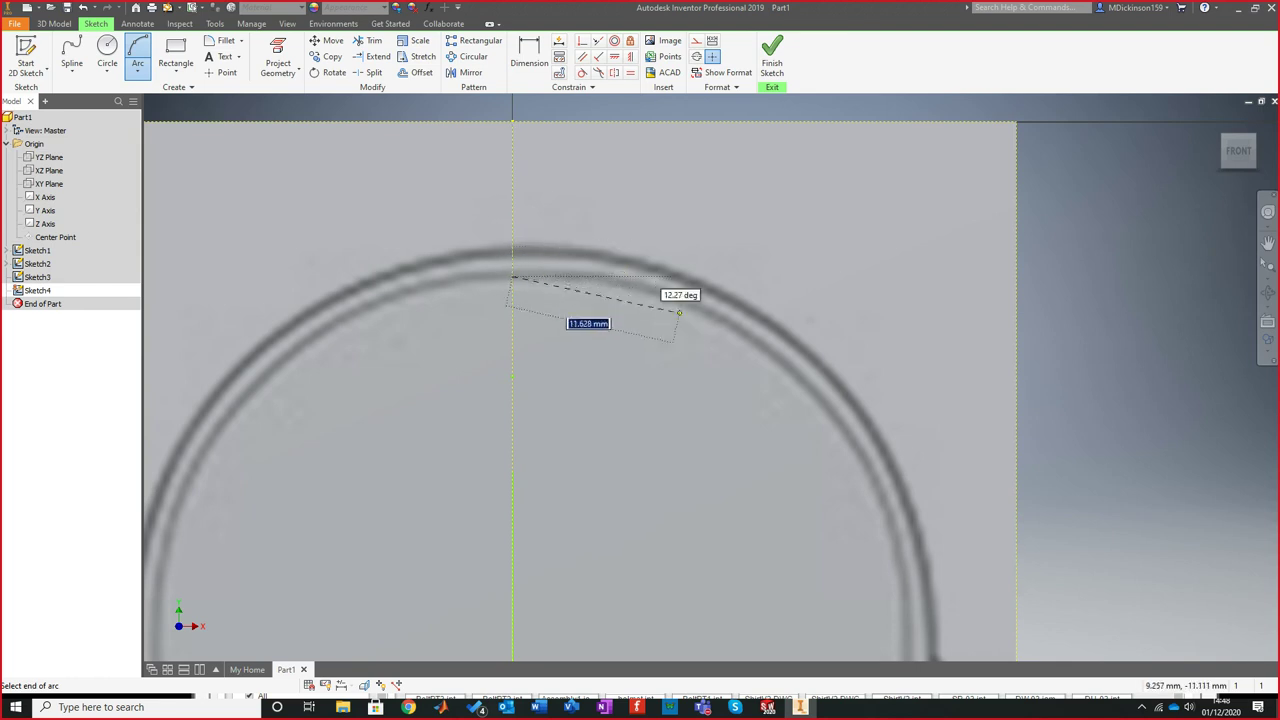
{"action": "left_click", "coordinate": [687, 300]}
{"action": "left_click", "coordinate": [616, 288]}
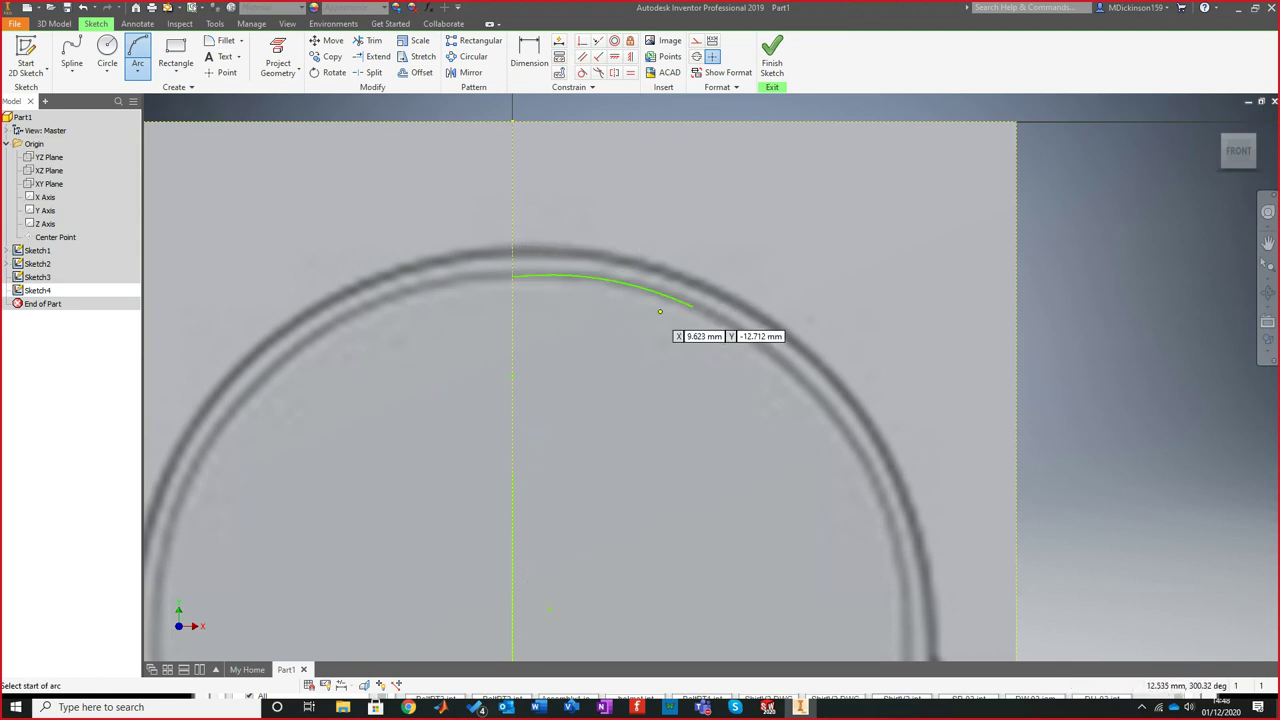
{"action": "left_click", "coordinate": [690, 304]}
{"action": "left_click", "coordinate": [849, 437]}
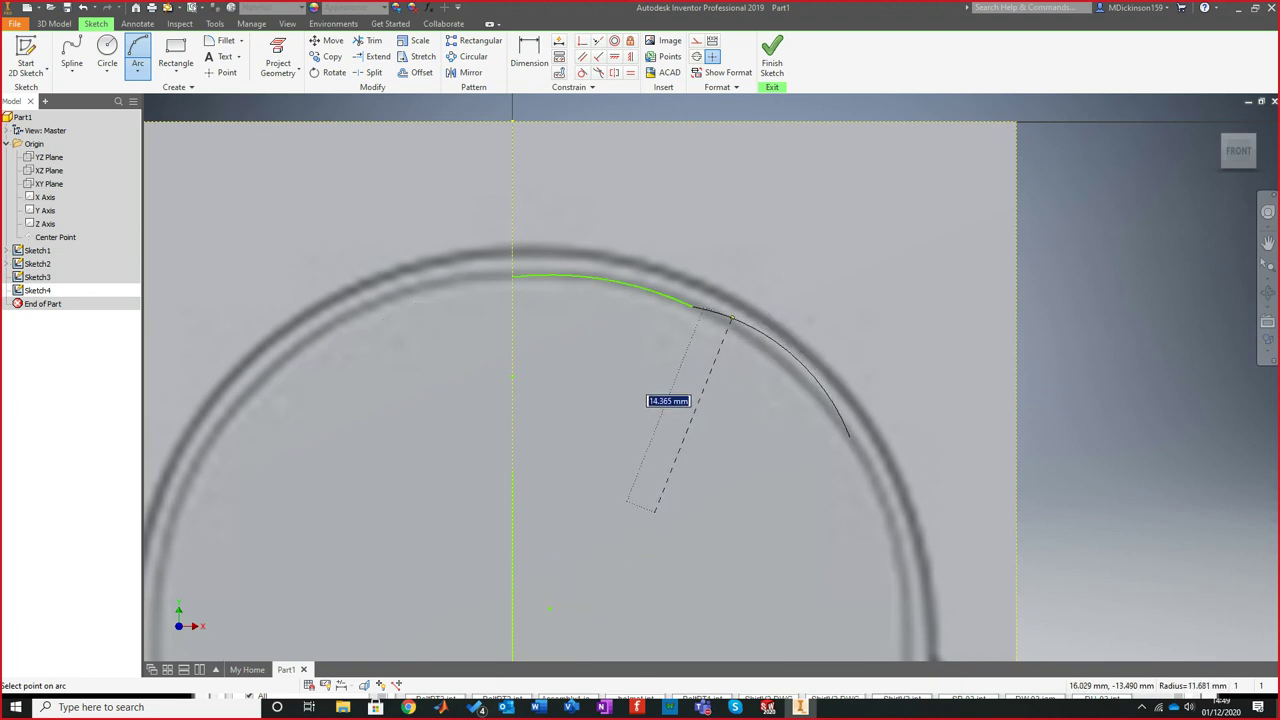
{"action": "left_click", "coordinate": [729, 338]}
Extend the visor's crown line with another connected three-point arc curving down to the upper side of the front outline
{"action": "left_click", "coordinate": [851, 438]}
{"action": "scroll", "coordinate": [870, 500], "scroll_direction": "down", "scroll_amount": 5}
{"action": "scroll", "coordinate": [850, 600], "scroll_direction": "up", "scroll_amount": 4}
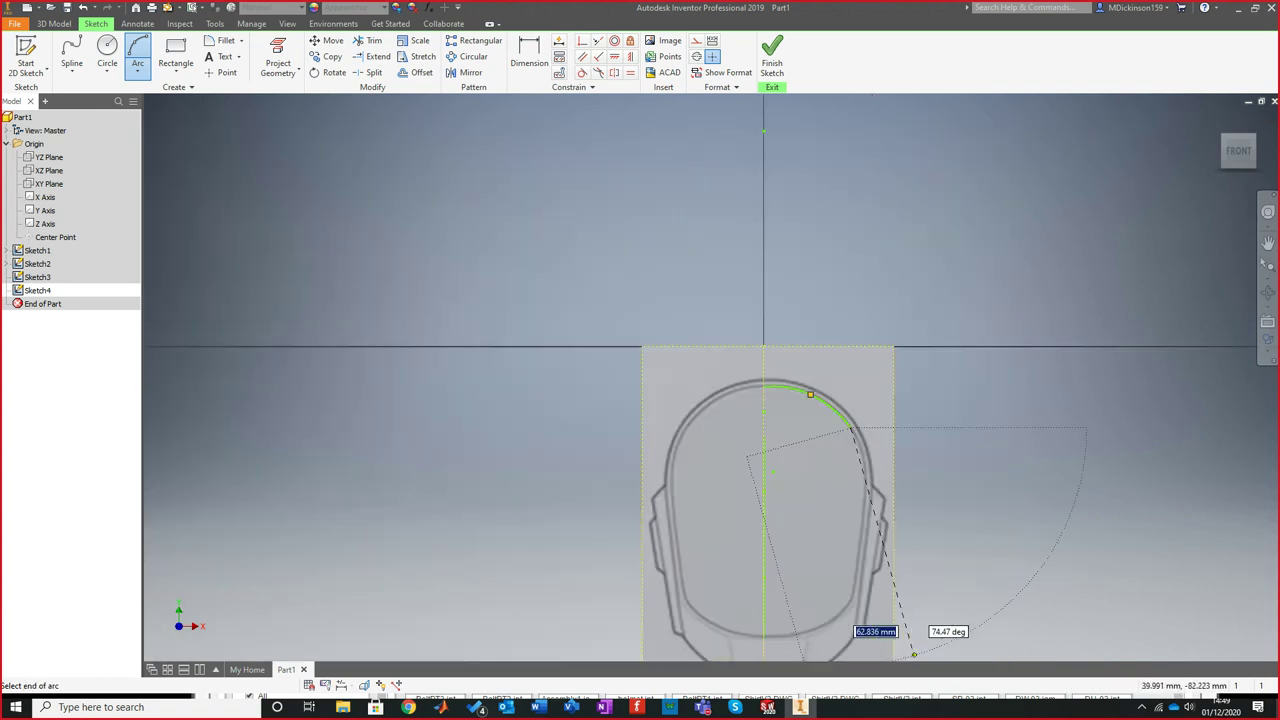
{"action": "left_click", "coordinate": [823, 361]}
{"action": "left_click", "coordinate": [823, 322]}
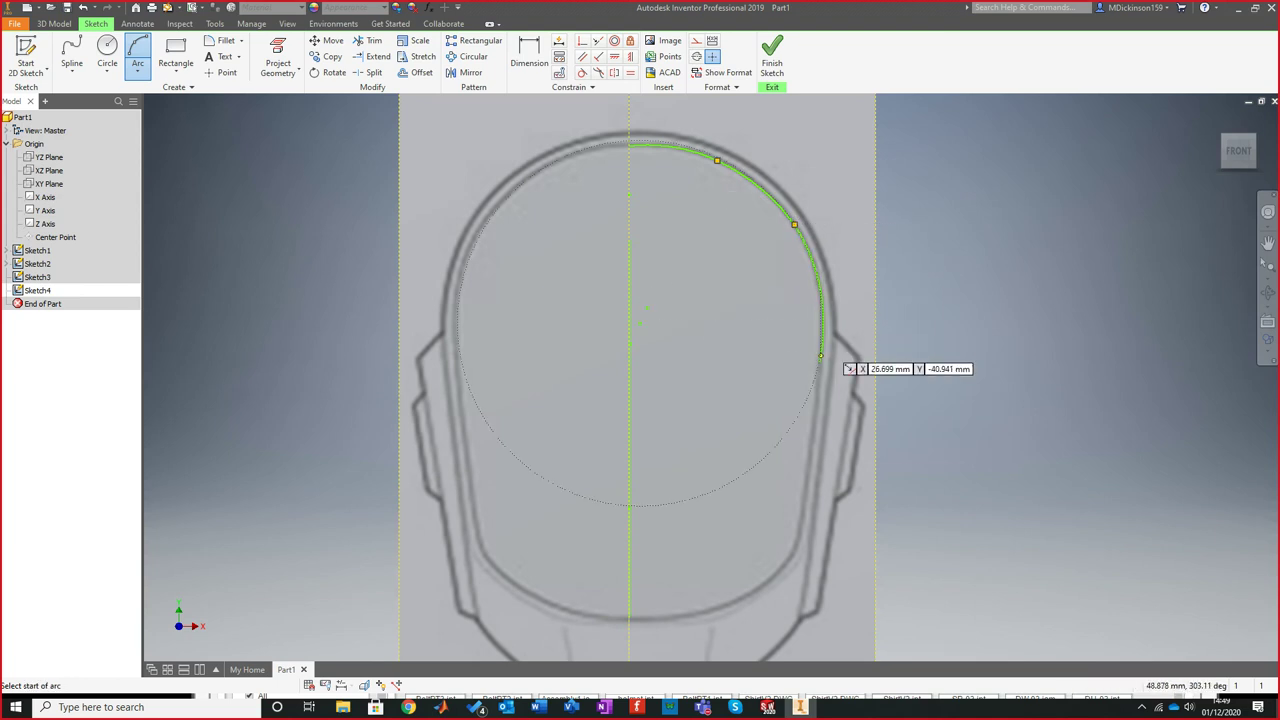
Trace the visor's straighter side edge with a connected three-point arc from the crown arc's end down to just above the lower corner
{"action": "scroll", "coordinate": [850, 465], "scroll_direction": "down", "scroll_amount": 5}
{"action": "scroll", "coordinate": [845, 508], "scroll_direction": "up", "scroll_amount": 4}
{"action": "scroll", "coordinate": [818, 410], "scroll_direction": "up", "scroll_amount": 5}
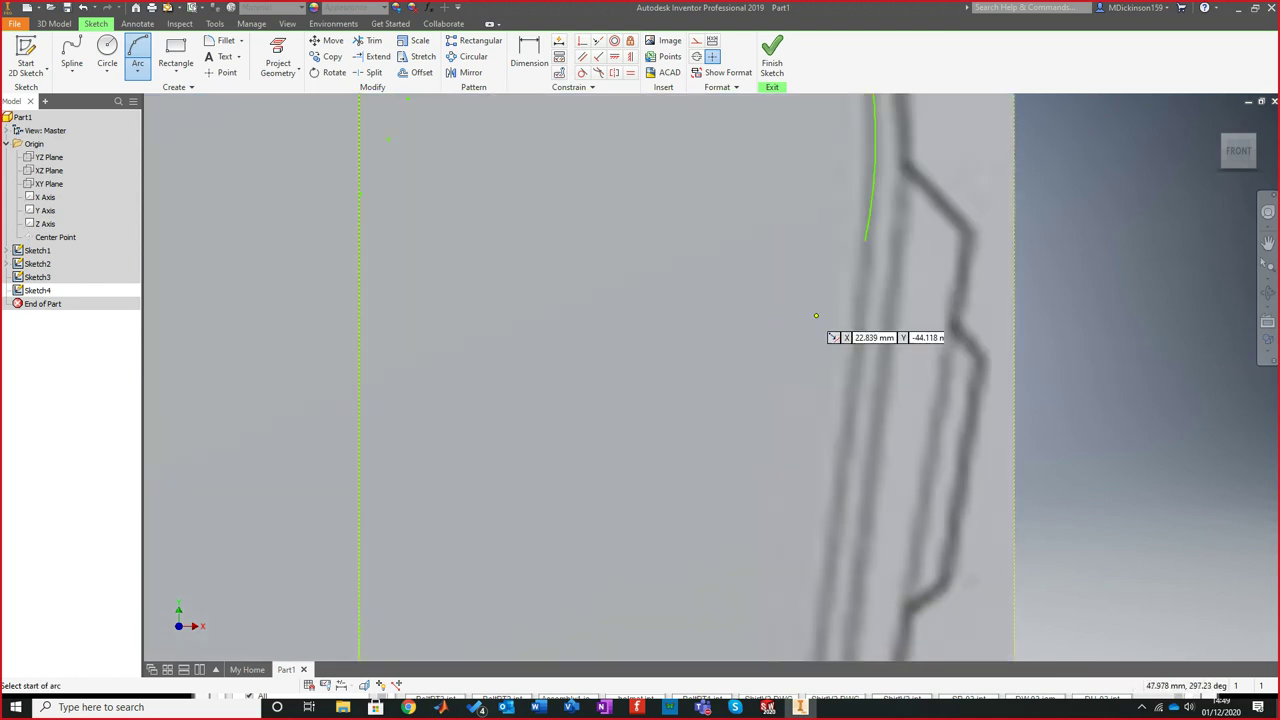
{"action": "left_click", "coordinate": [865, 240]}
{"action": "scroll", "coordinate": [830, 380], "scroll_direction": "down", "scroll_amount": 5}
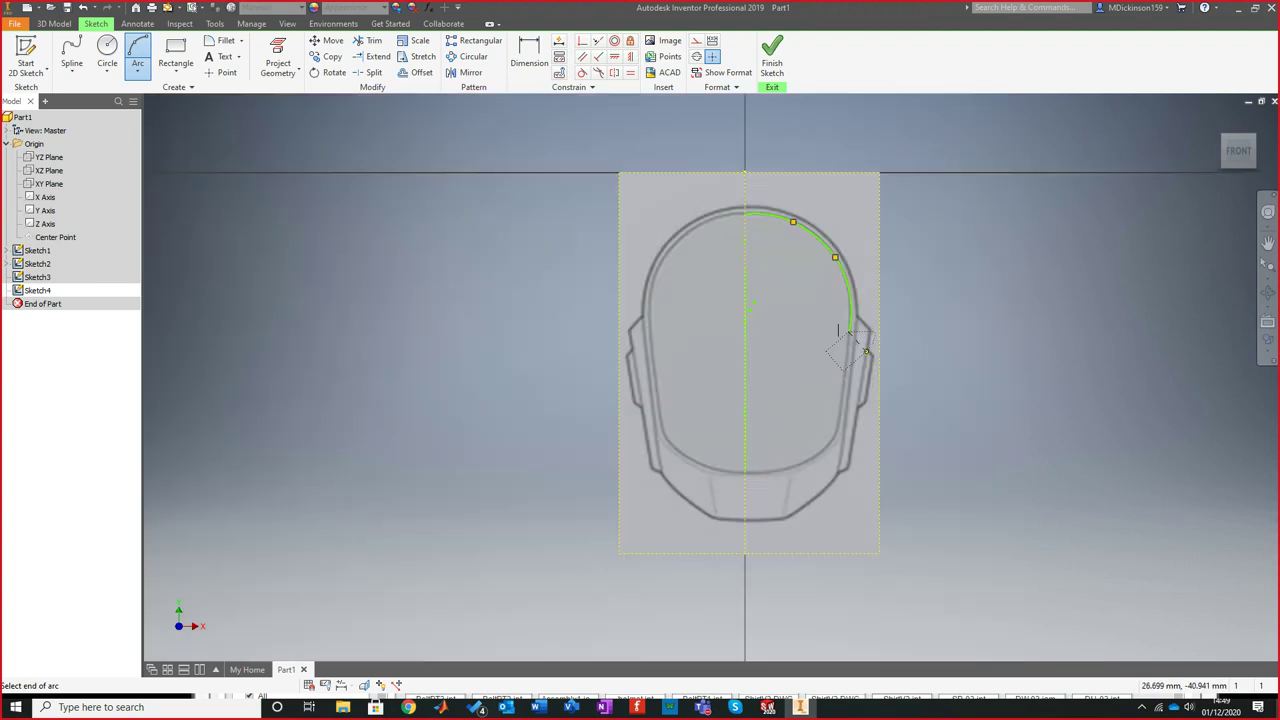
{"action": "scroll", "coordinate": [832, 385], "scroll_direction": "up", "scroll_amount": 4}
{"action": "left_click", "coordinate": [836, 388]}
{"action": "left_click", "coordinate": [855, 278]}
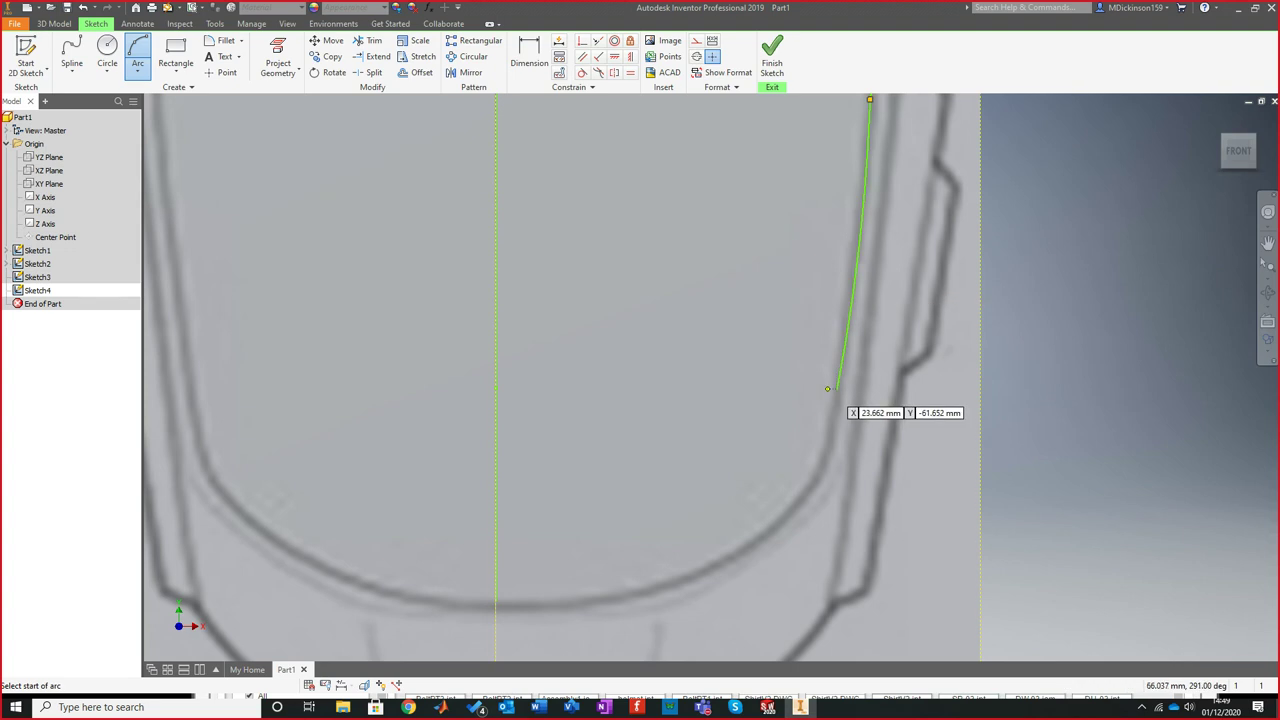
Trace the visor's lower corner and bottom edge to the vertical centreline with three connected three-point arcs
{"action": "left_click", "coordinate": [836, 388]}
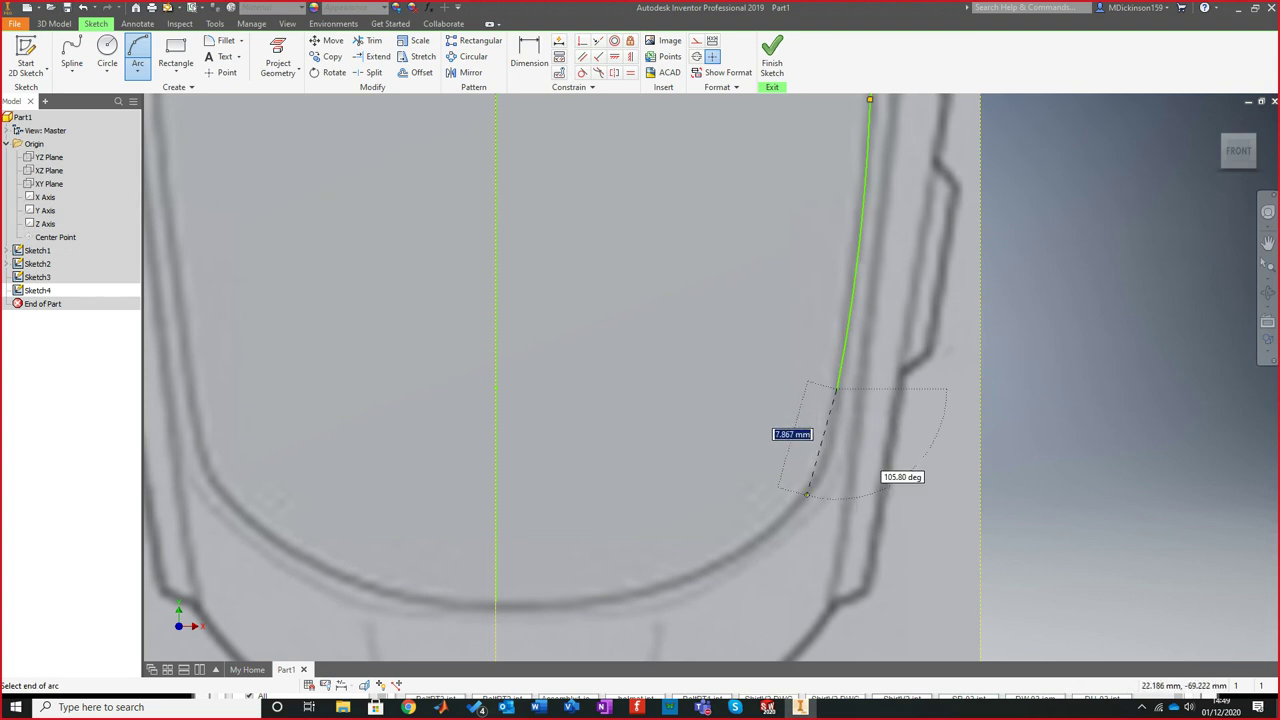
{"action": "left_click", "coordinate": [818, 478]}
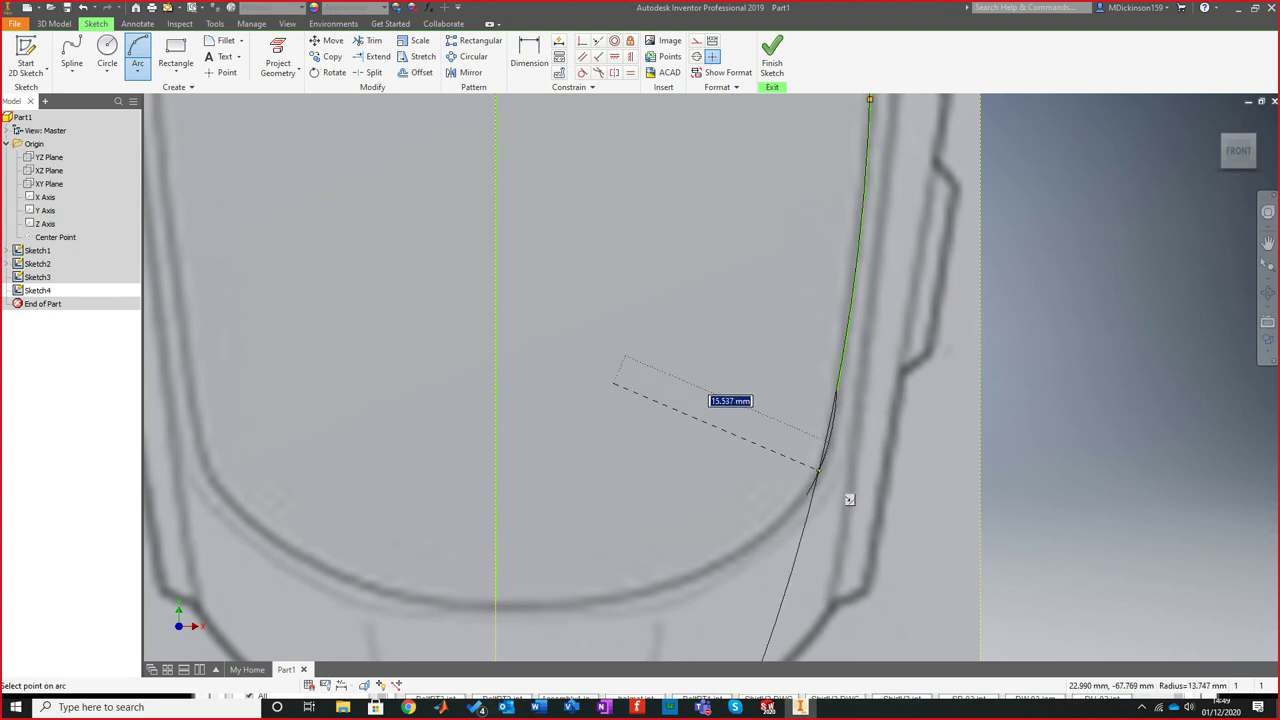
{"action": "left_click", "coordinate": [845, 502]}
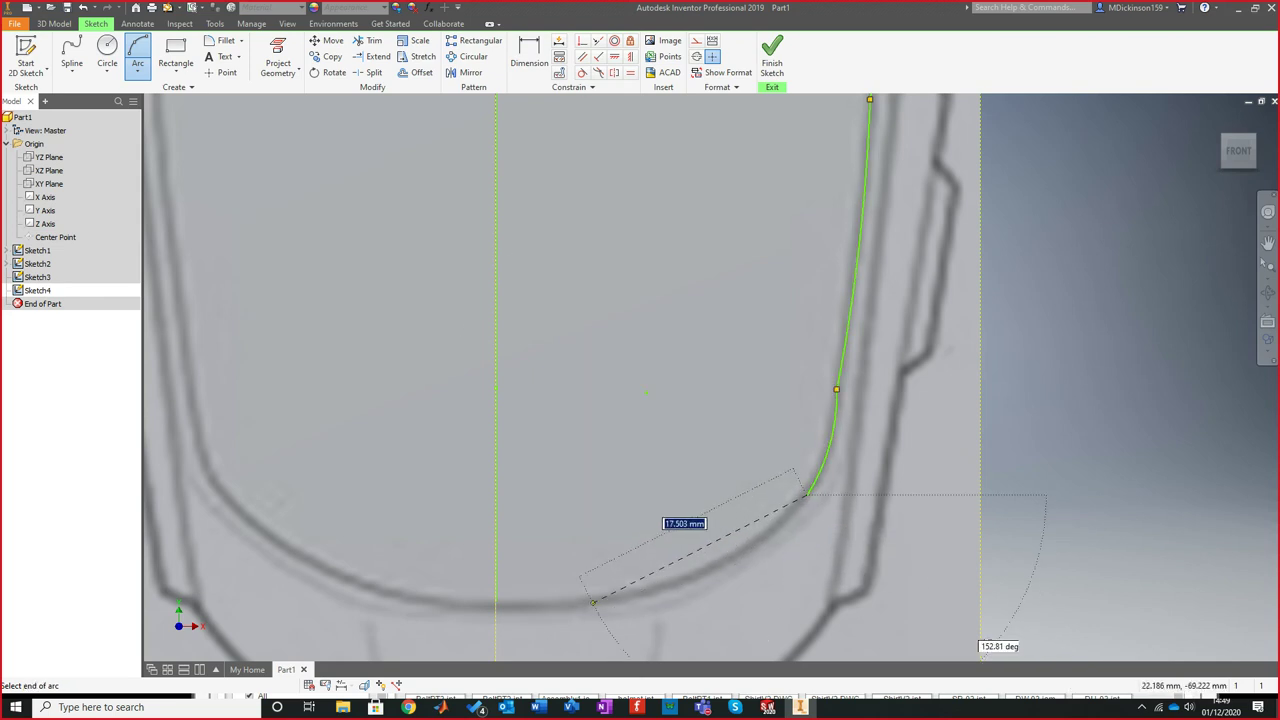
{"action": "left_click", "coordinate": [603, 600]}
{"action": "left_click", "coordinate": [639, 592]}
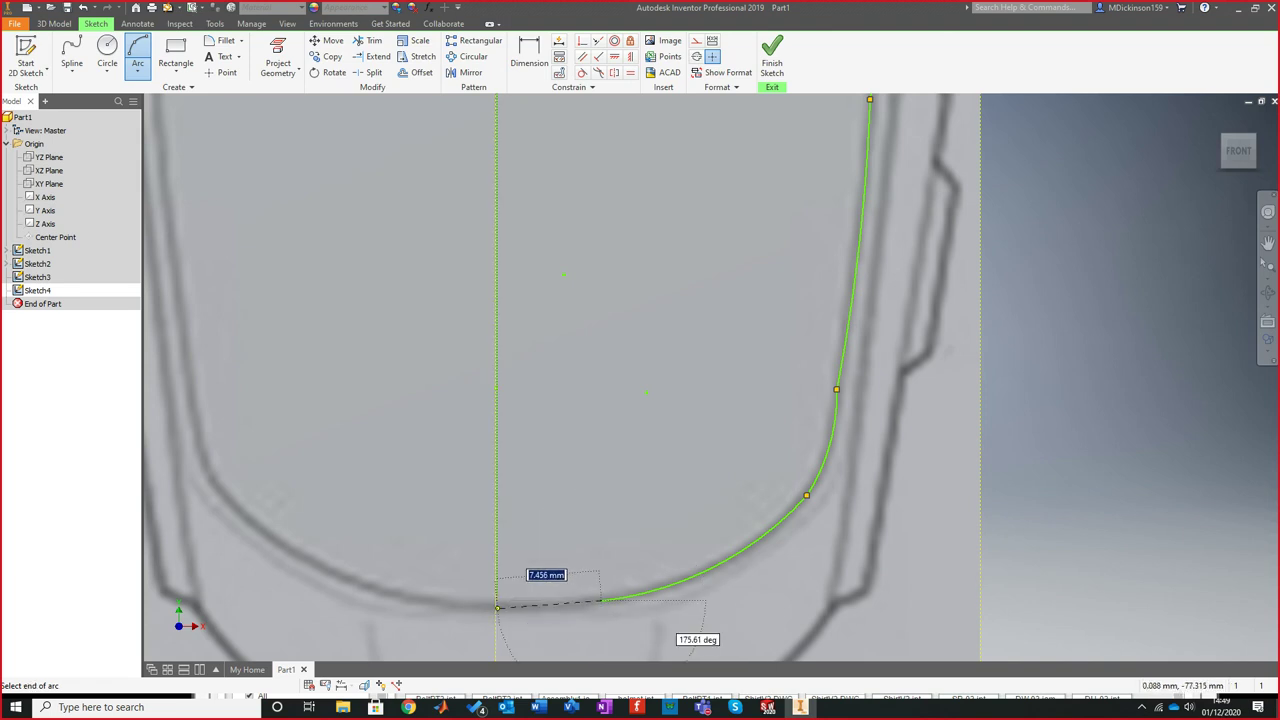
{"action": "left_click", "coordinate": [497, 606]}
{"action": "left_click", "coordinate": [530, 605]}
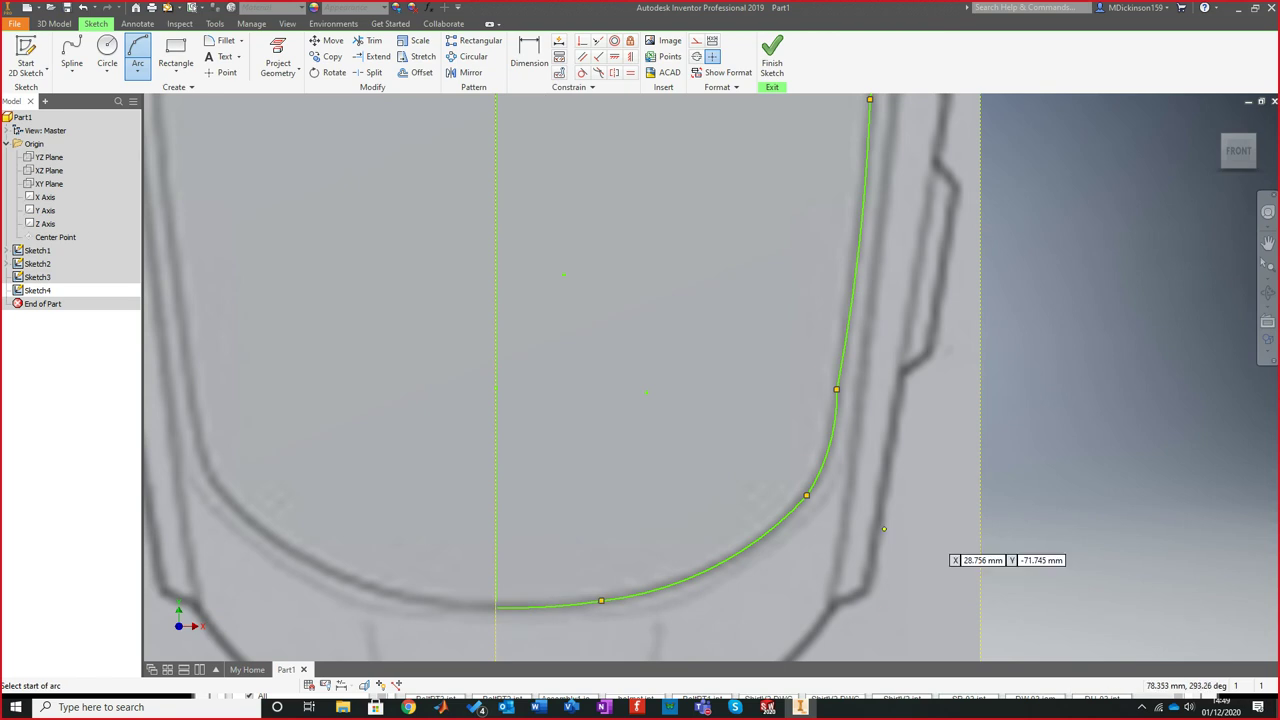
Move the joint between the side arc and the lower corner arc slightly outward to smooth the outline, and finish the front sketch
{"action": "scroll", "coordinate": [858, 518], "scroll_direction": "down", "scroll_amount": 5}
{"action": "scroll", "coordinate": [857, 516], "scroll_direction": "down", "scroll_amount": 5}
{"action": "key", "text": "Escape"}
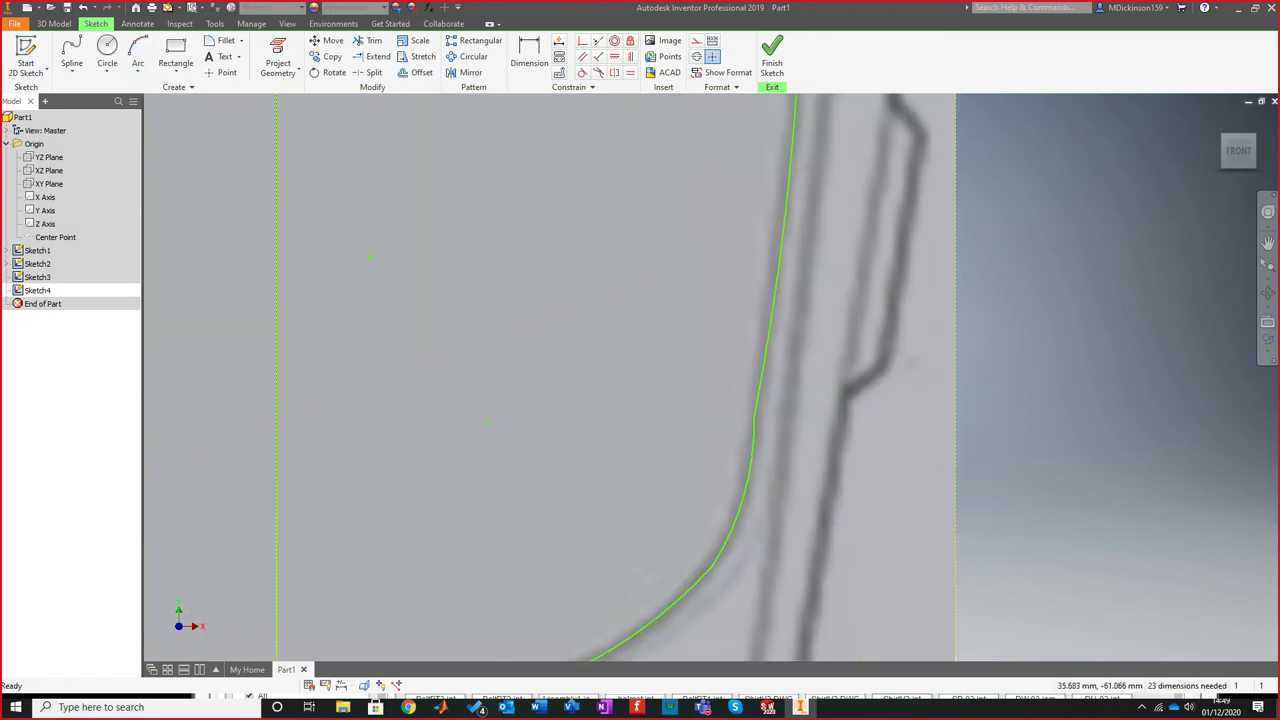
{"action": "scroll", "coordinate": [916, 438], "scroll_direction": "up", "scroll_amount": 5}
{"action": "scroll", "coordinate": [892, 450], "scroll_direction": "down", "scroll_amount": 6}
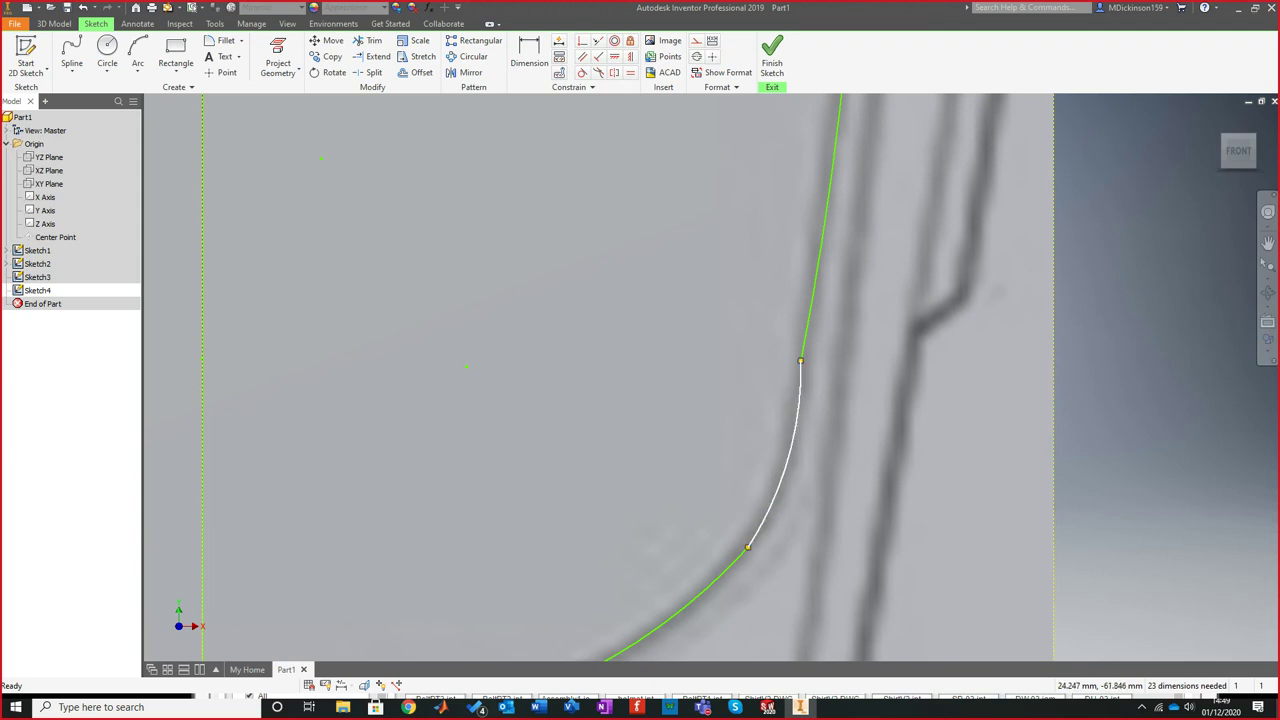
{"action": "left_click_drag", "start_coordinate": [790, 352], "coordinate": [815, 356]}
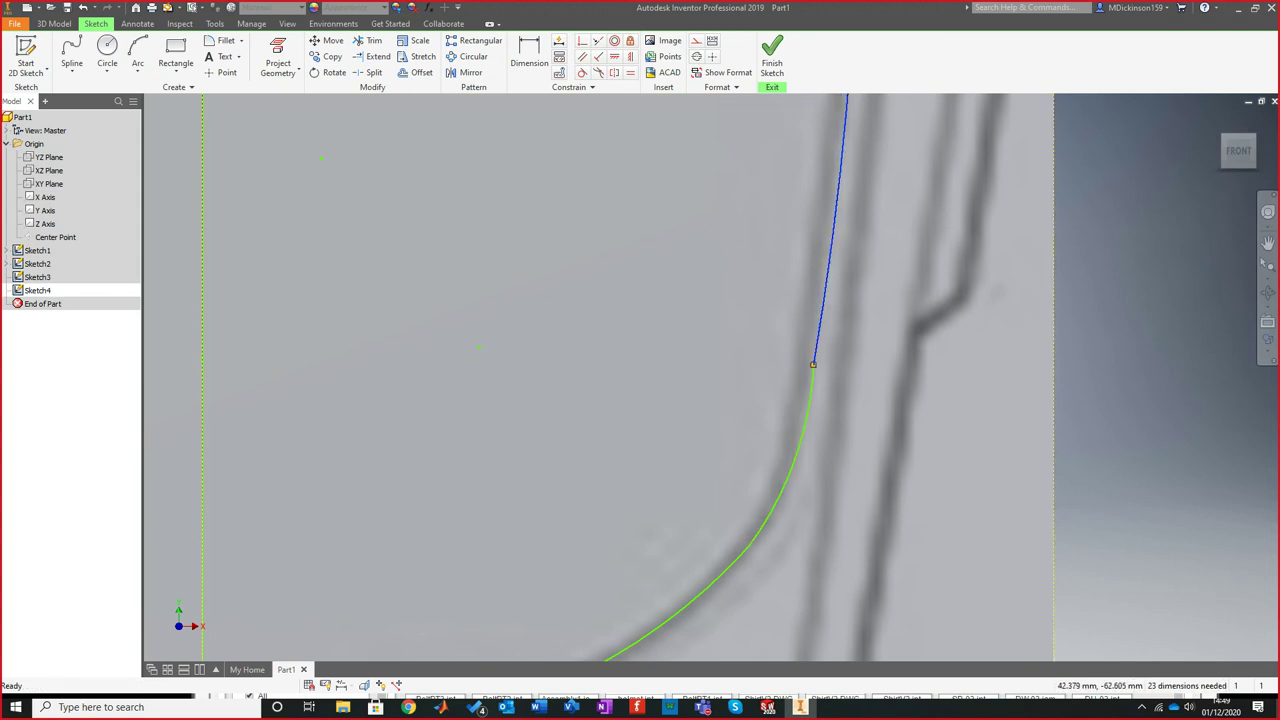
{"action": "scroll", "coordinate": [1027, 400], "scroll_direction": "up", "scroll_amount": 10}
{"action": "scroll", "coordinate": [1027, 400], "scroll_direction": "down", "scroll_amount": 5}
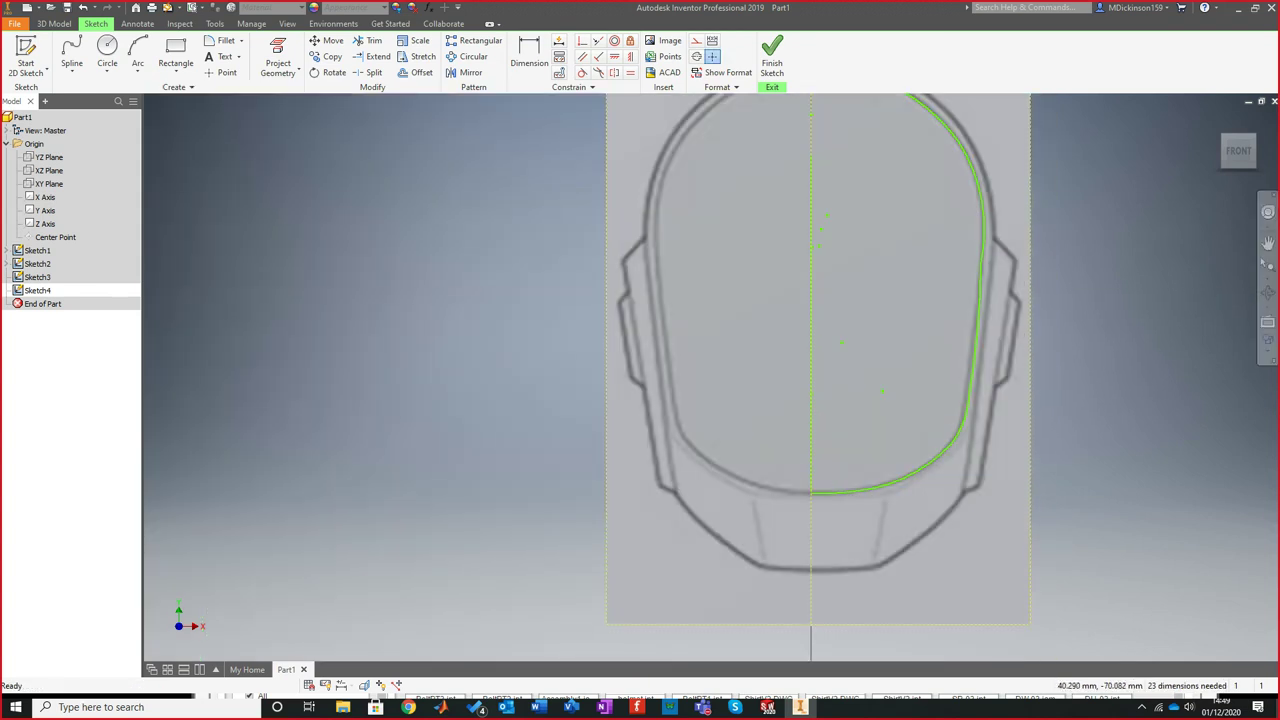
{"action": "left_click", "coordinate": [772, 58]}
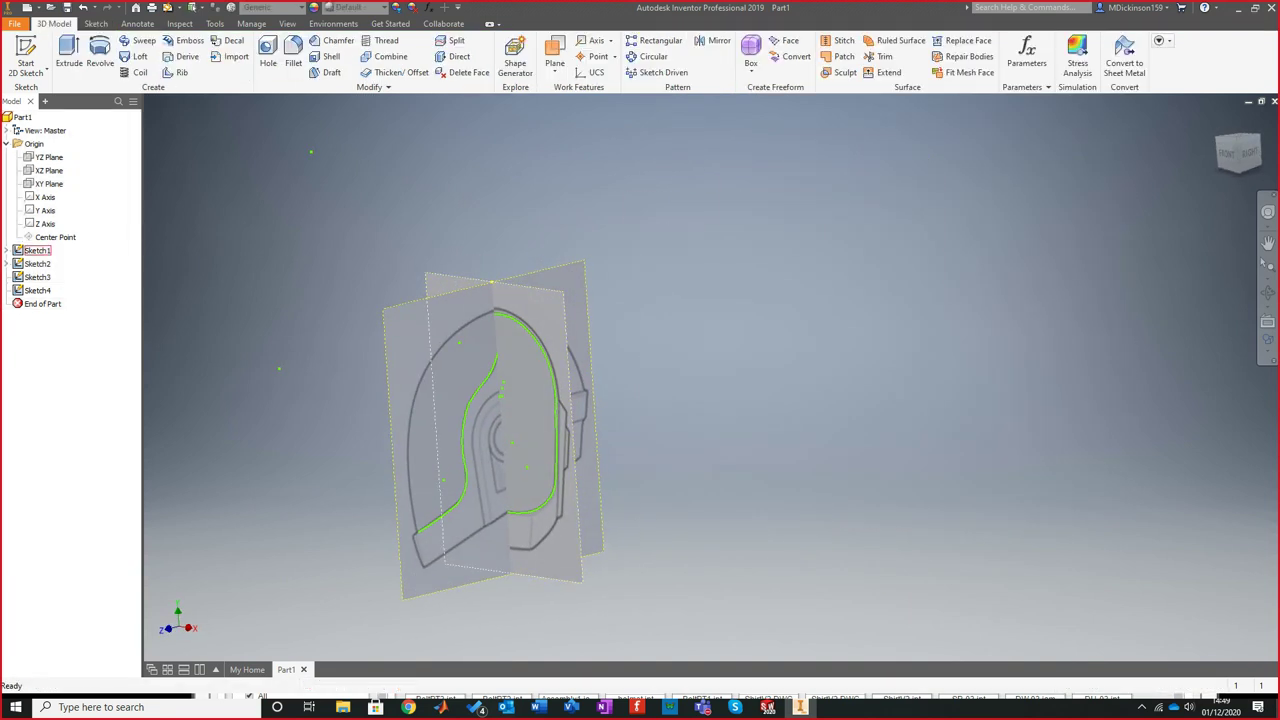
{"action": "left_click", "coordinate": [37, 263]}
{"action": "key", "text": "Escape"}
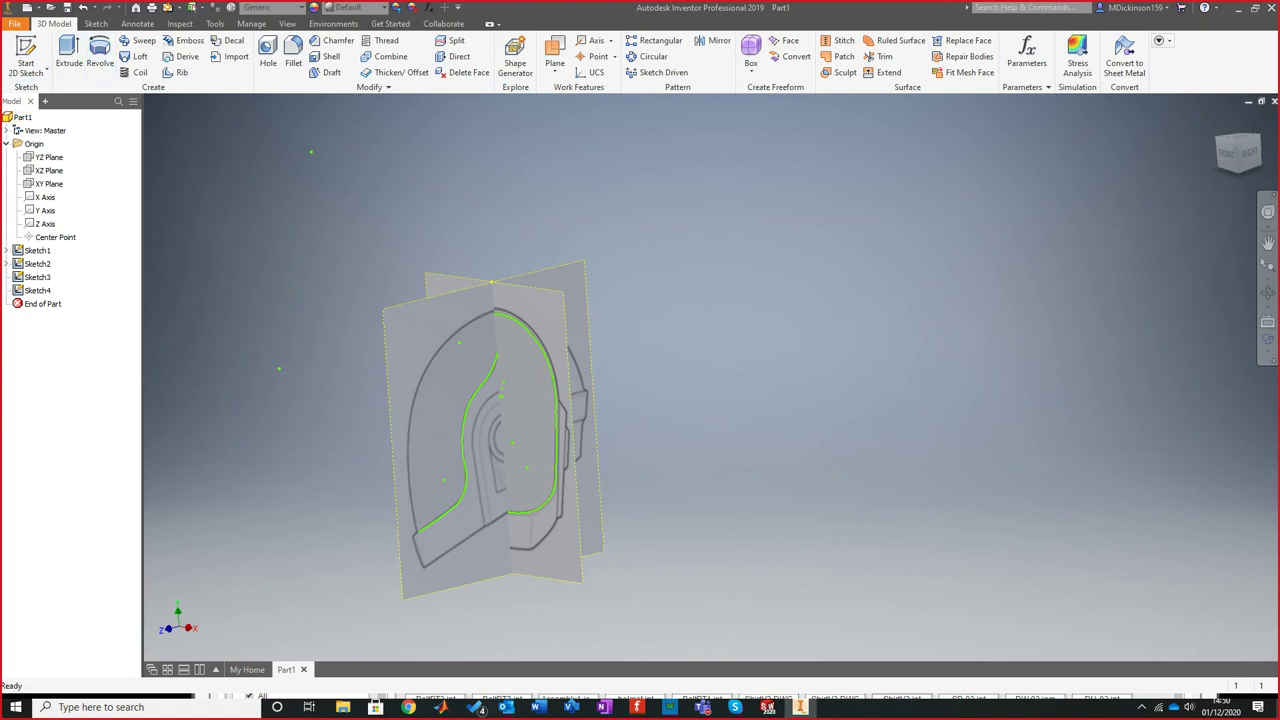
{"action": "left_click", "coordinate": [96, 23]}
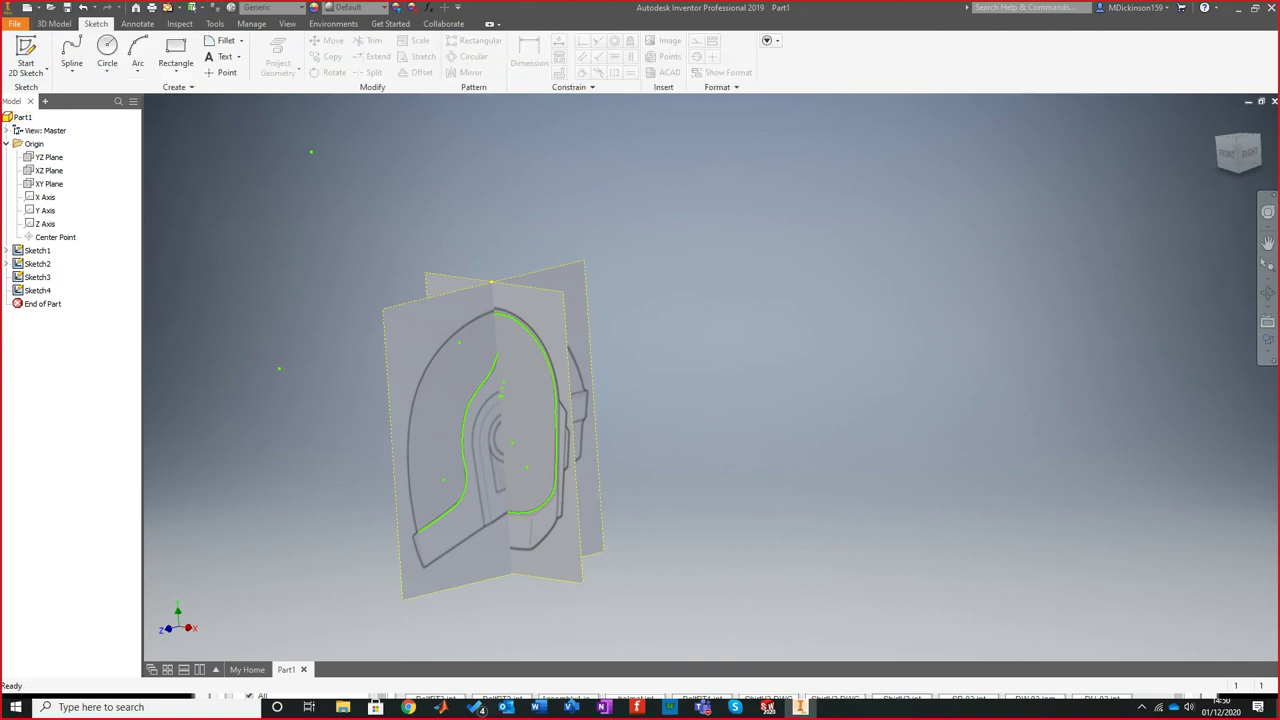
{"action": "left_click", "coordinate": [37, 290]}
{"action": "right_click", "coordinate": [37, 290]}
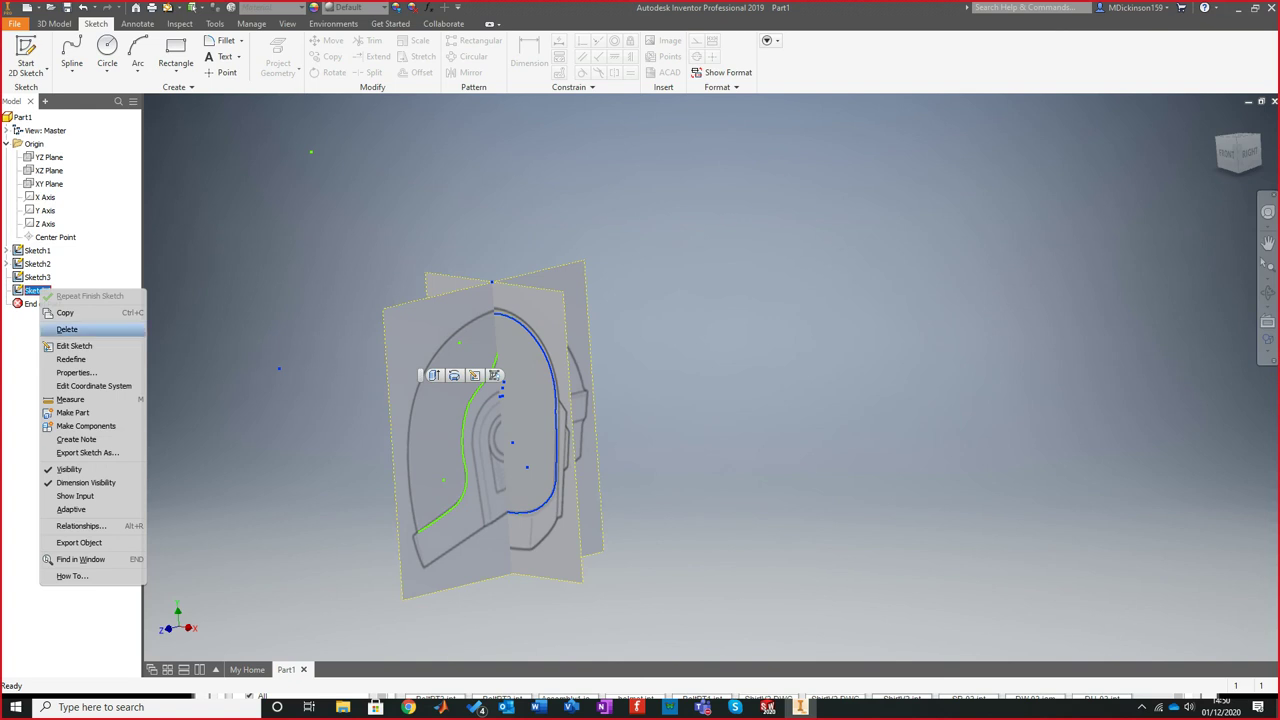
{"action": "left_click", "coordinate": [74, 345]}
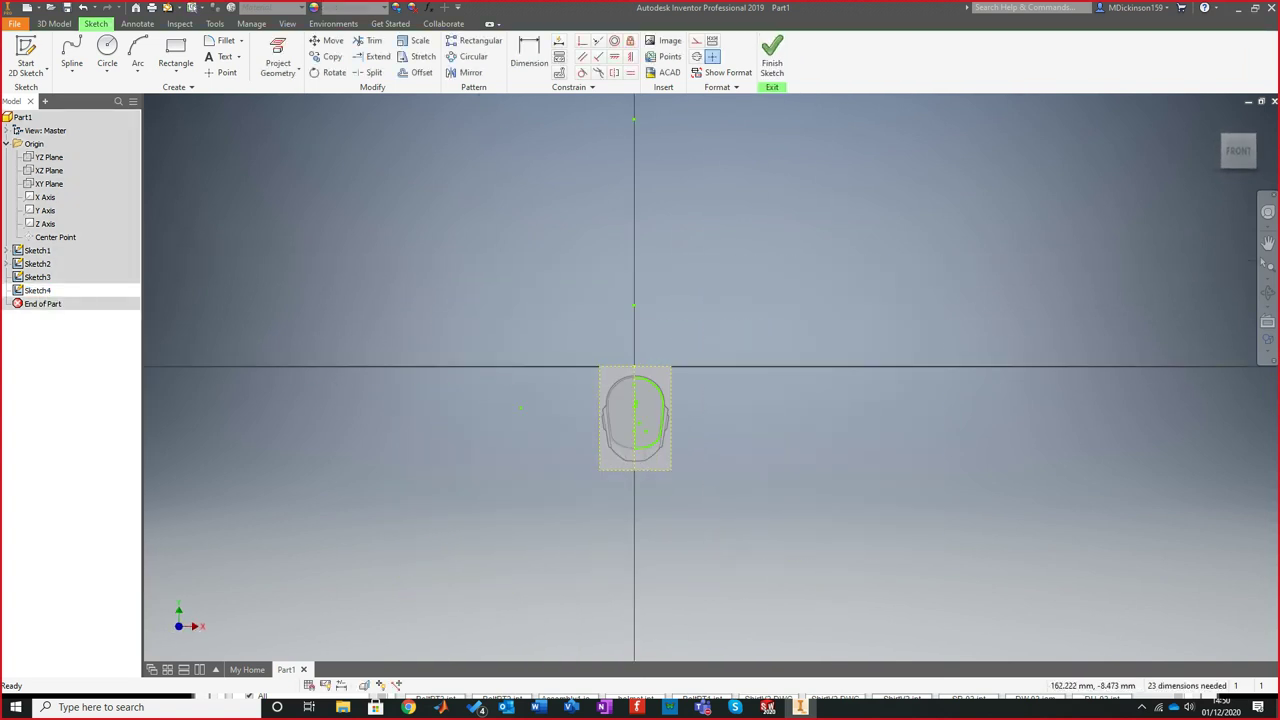
{"action": "left_click", "coordinate": [280, 70]}
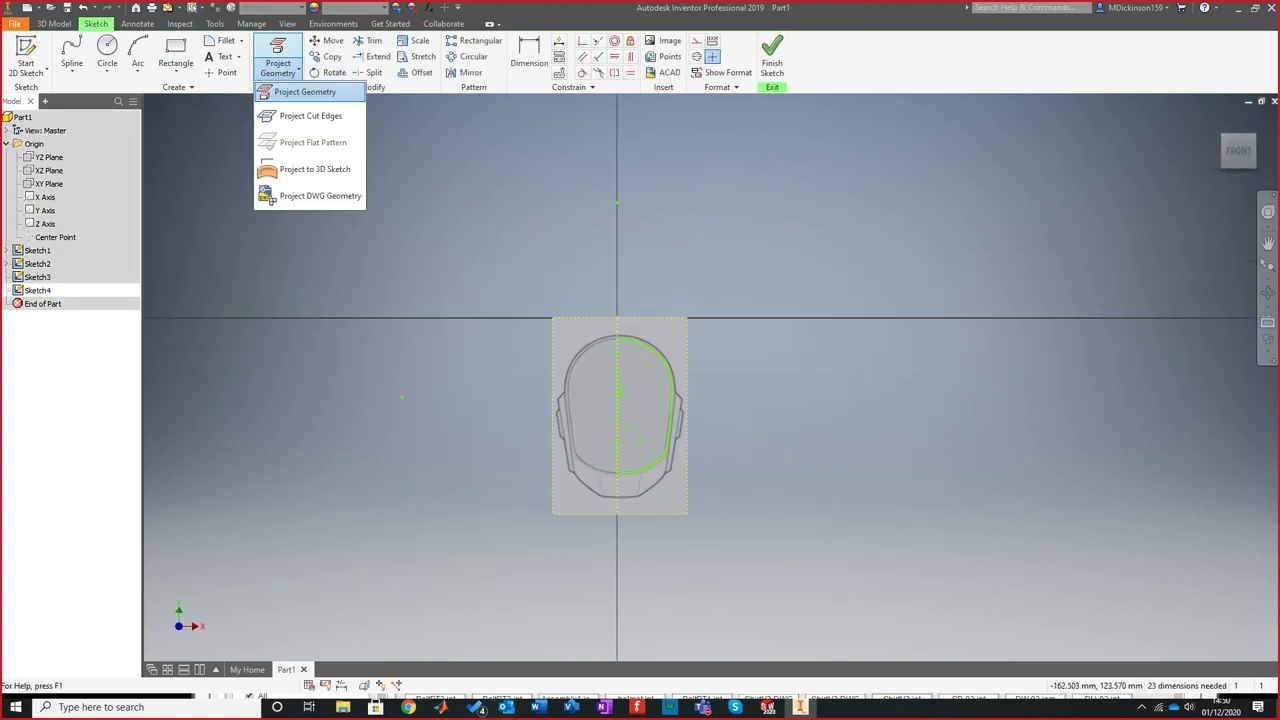
{"action": "left_click", "coordinate": [315, 169]}
Start a 3D sketch and create an intersection curve from the visor's side outline and front outline
{"action": "left_click", "coordinate": [40, 73]}
{"action": "left_click", "coordinate": [50, 121]}
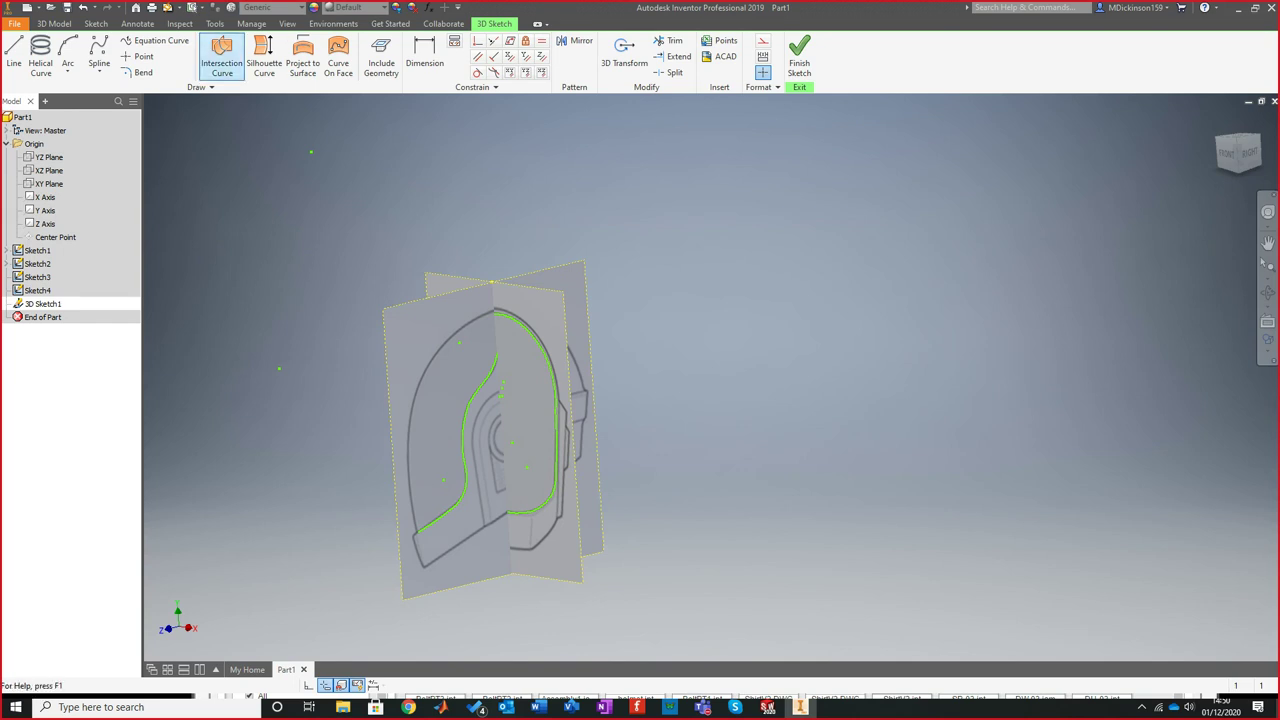
{"action": "left_click", "coordinate": [221, 57]}
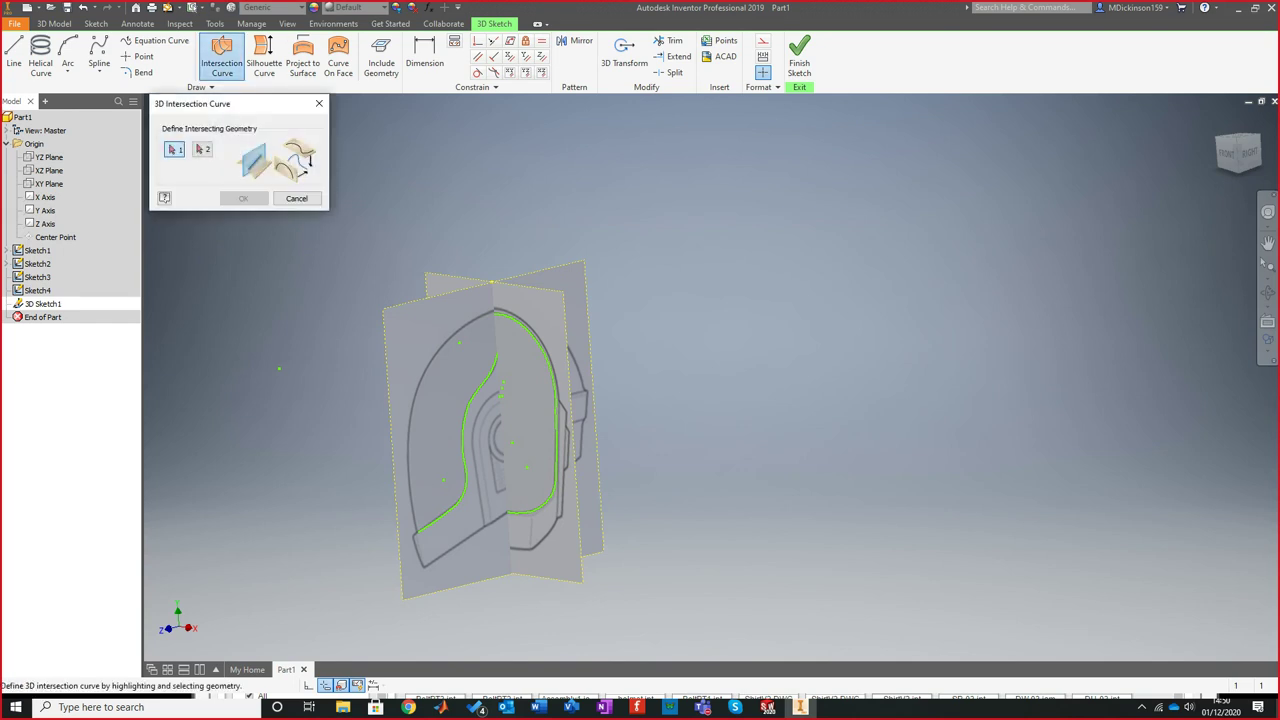
{"action": "left_click", "coordinate": [464, 440]}
{"action": "left_click", "coordinate": [556, 420]}
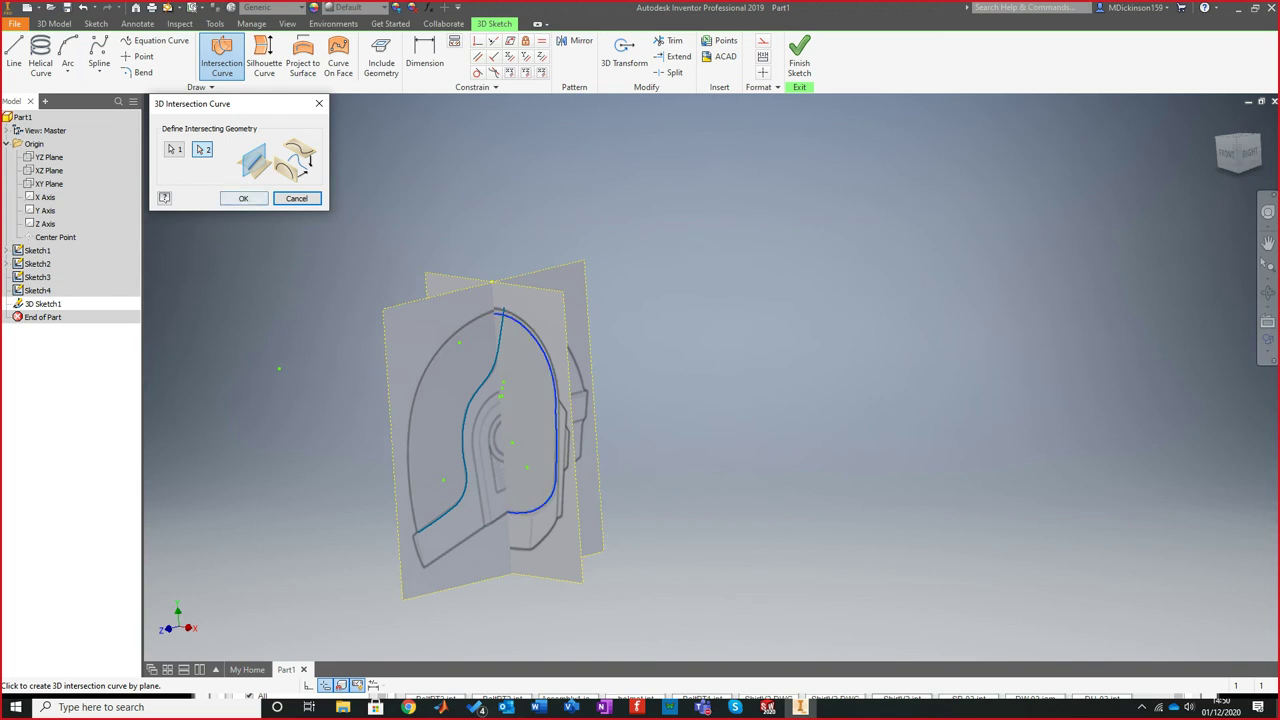
{"action": "left_click", "coordinate": [243, 198]}
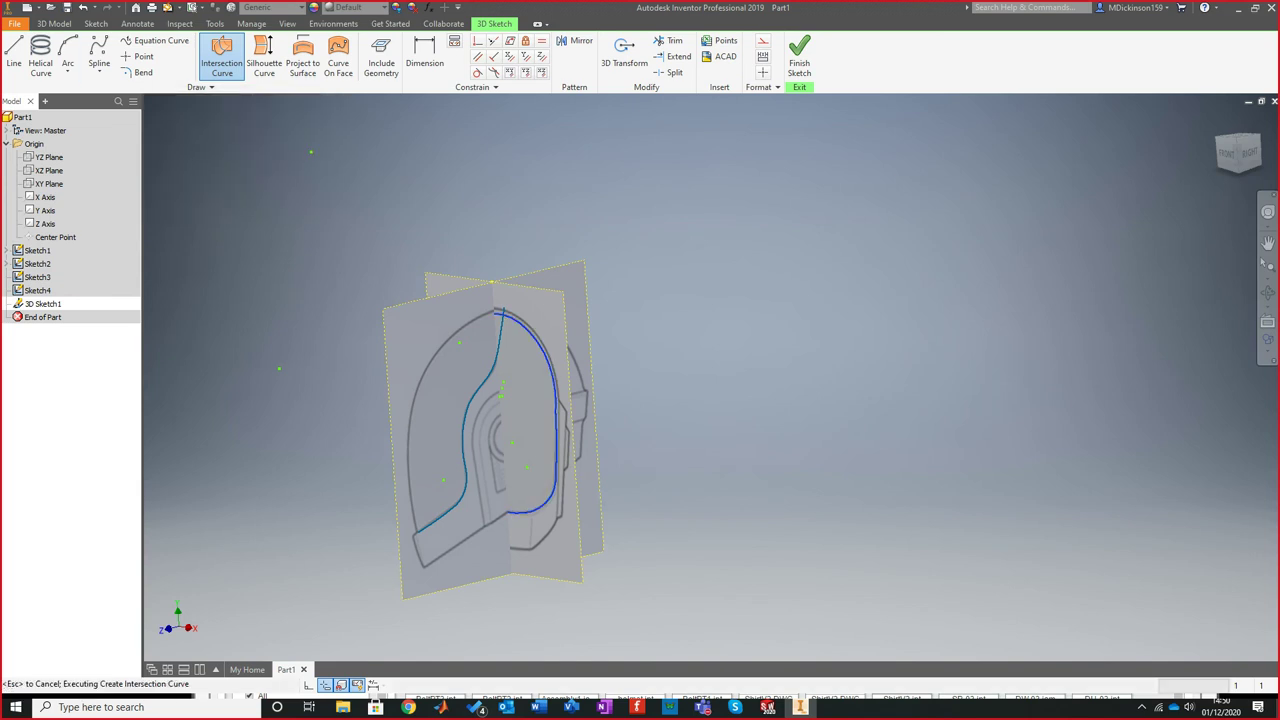
Examine the intersection curve against both helmet reference images from several angles, and finish the 3D sketch
{"action": "scroll", "coordinate": [491, 489], "scroll_direction": "up", "scroll_amount": 3}
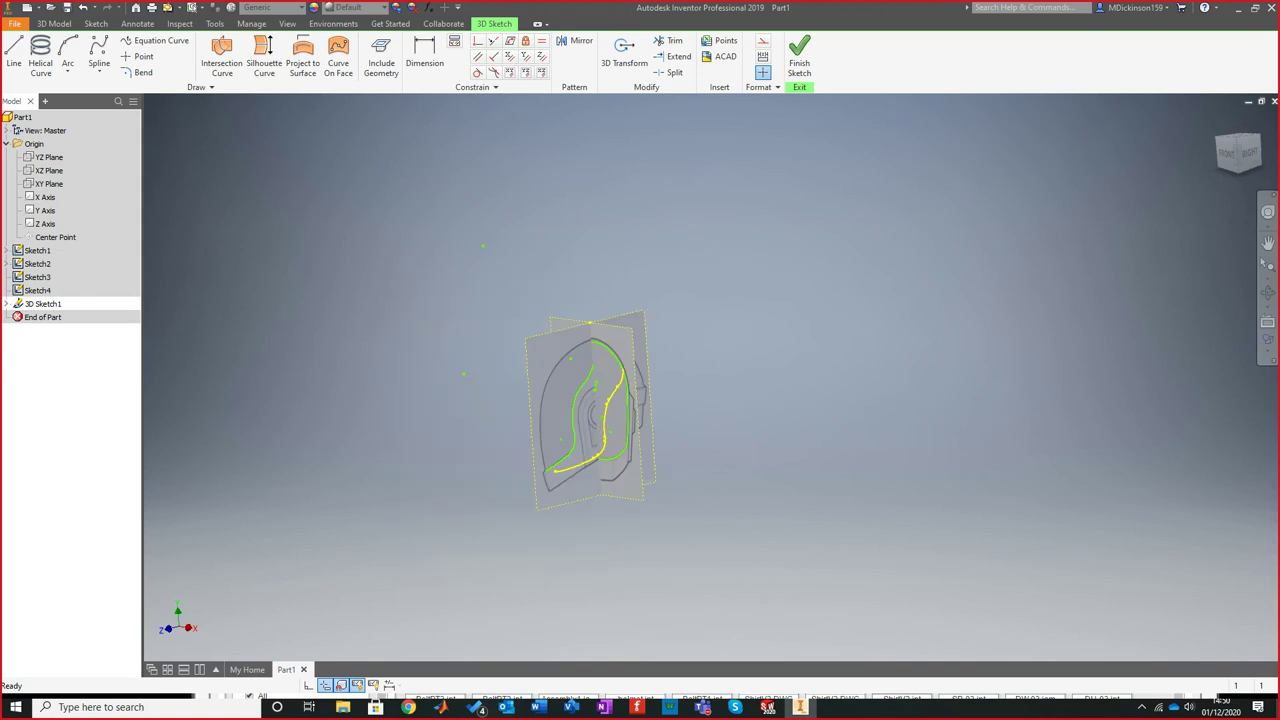
{"action": "scroll", "coordinate": [491, 489], "scroll_direction": "down", "scroll_amount": 6}
{"action": "scroll", "coordinate": [491, 489], "scroll_direction": "up", "scroll_amount": 2}
{"action": "scroll", "coordinate": [530, 510], "scroll_direction": "up", "scroll_amount": 3}
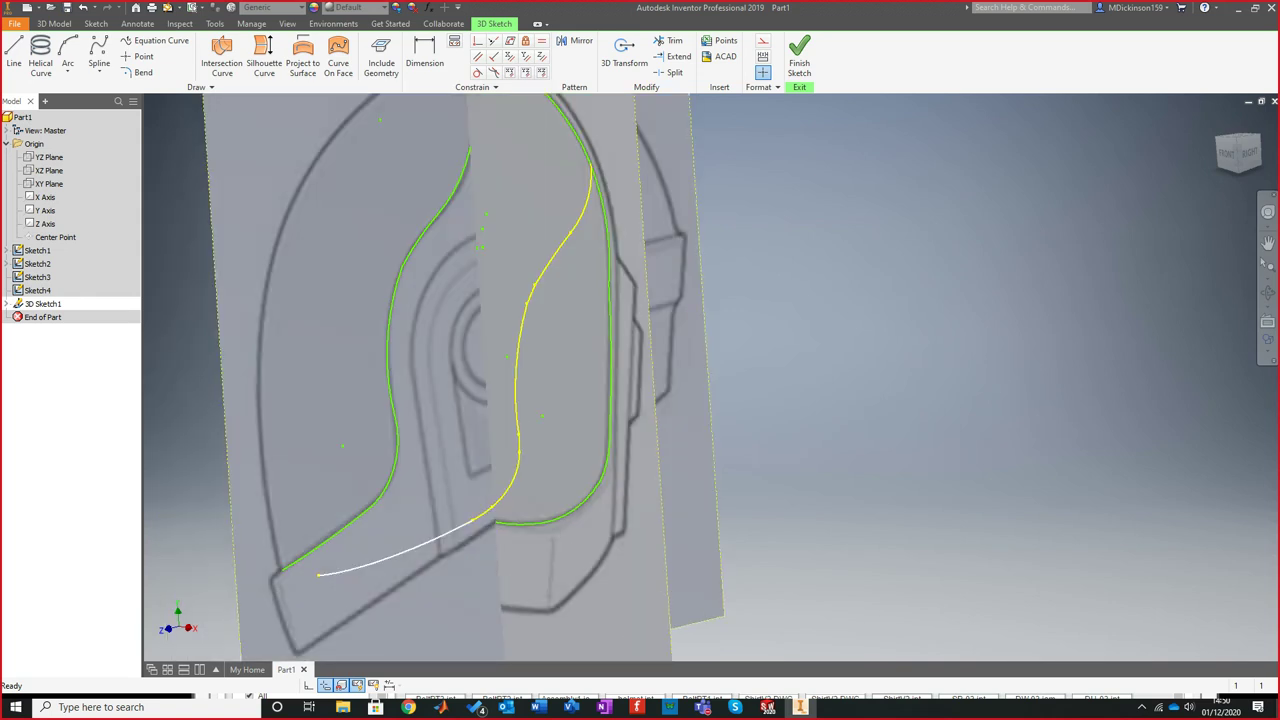
{"action": "scroll", "coordinate": [500, 390], "scroll_direction": "down", "scroll_amount": 4}
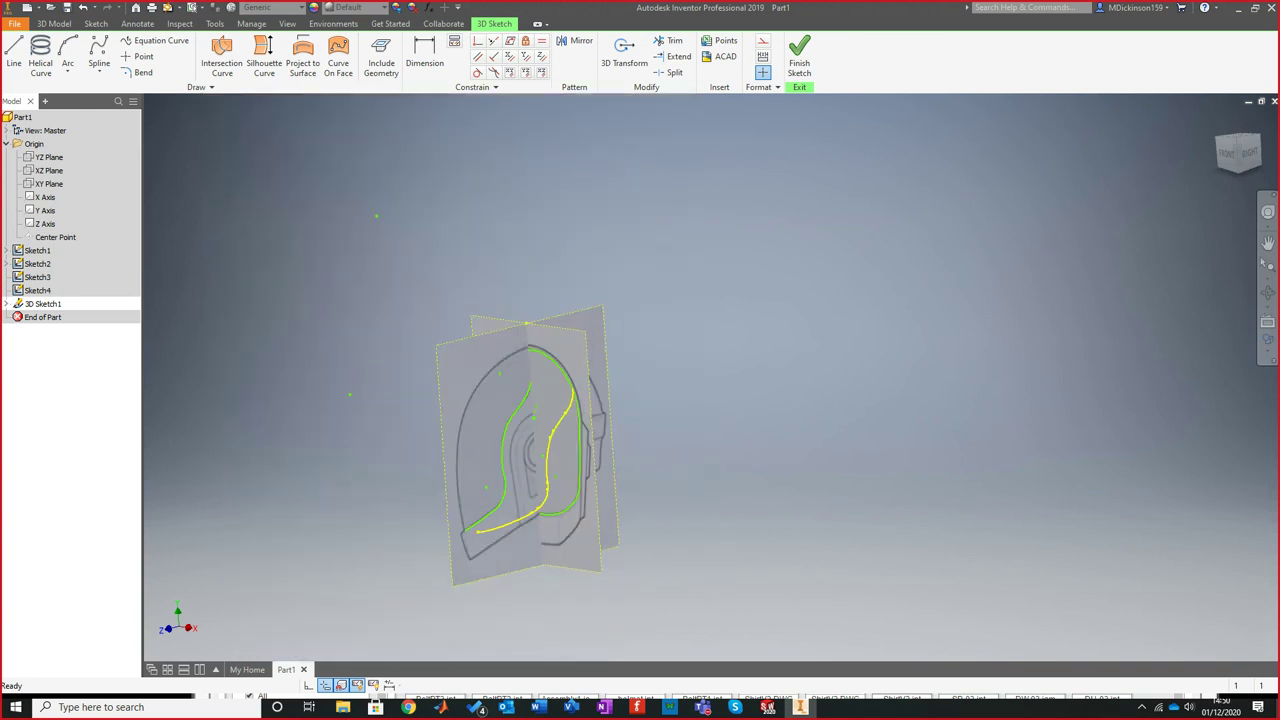
{"action": "scroll", "coordinate": [500, 390], "scroll_direction": "up", "scroll_amount": 3}
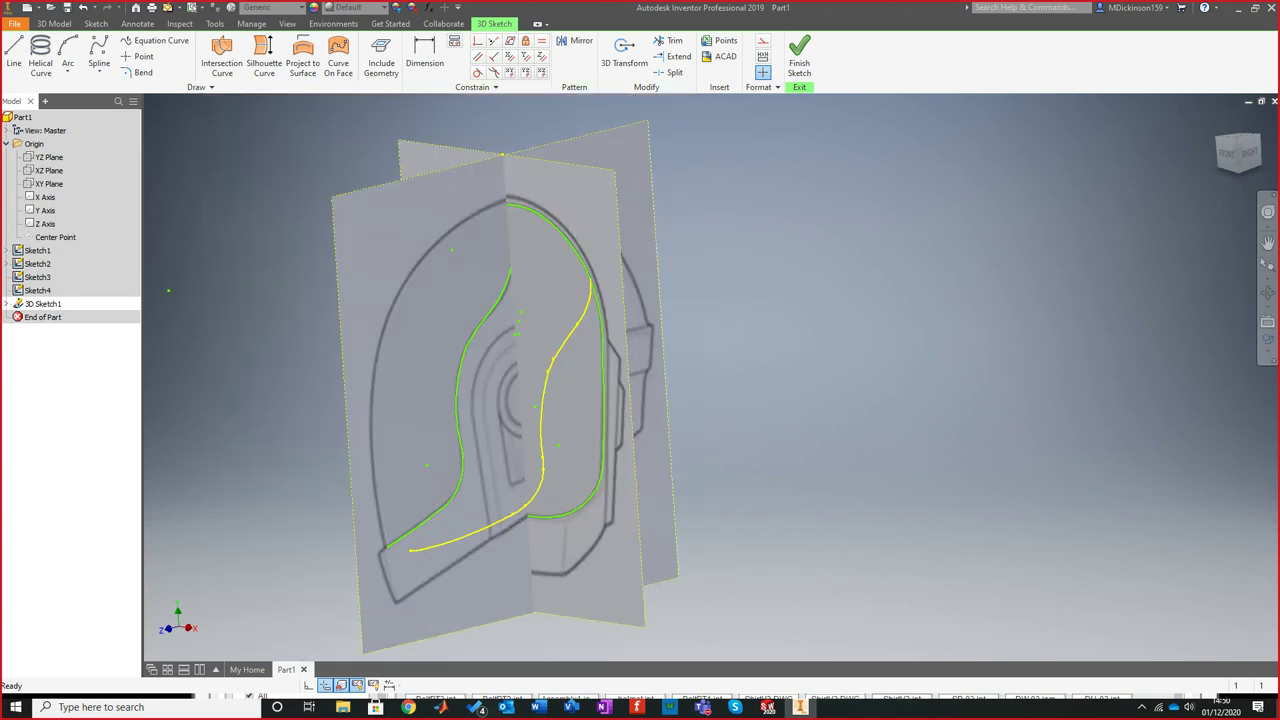
{"action": "mouse_move", "coordinate": [500, 390]}
{"action": "middle_mouse_down", "text": "shift"}
{"action": "mouse_move", "coordinate": [187, 388]}
{"action": "mouse_move", "coordinate": [438, 391]}
{"action": "middle_mouse_up", "text": "shift"}
{"action": "middle_click_drag", "start_coordinate": [190, 400], "coordinate": [130, 400], "text": "shift"}
{"action": "mouse_move", "coordinate": [490, 391]}
{"action": "middle_mouse_down", "text": "shift"}
{"action": "mouse_move", "coordinate": [596, 390]}
{"action": "mouse_move", "coordinate": [488, 404]}
{"action": "middle_mouse_up", "text": "shift"}
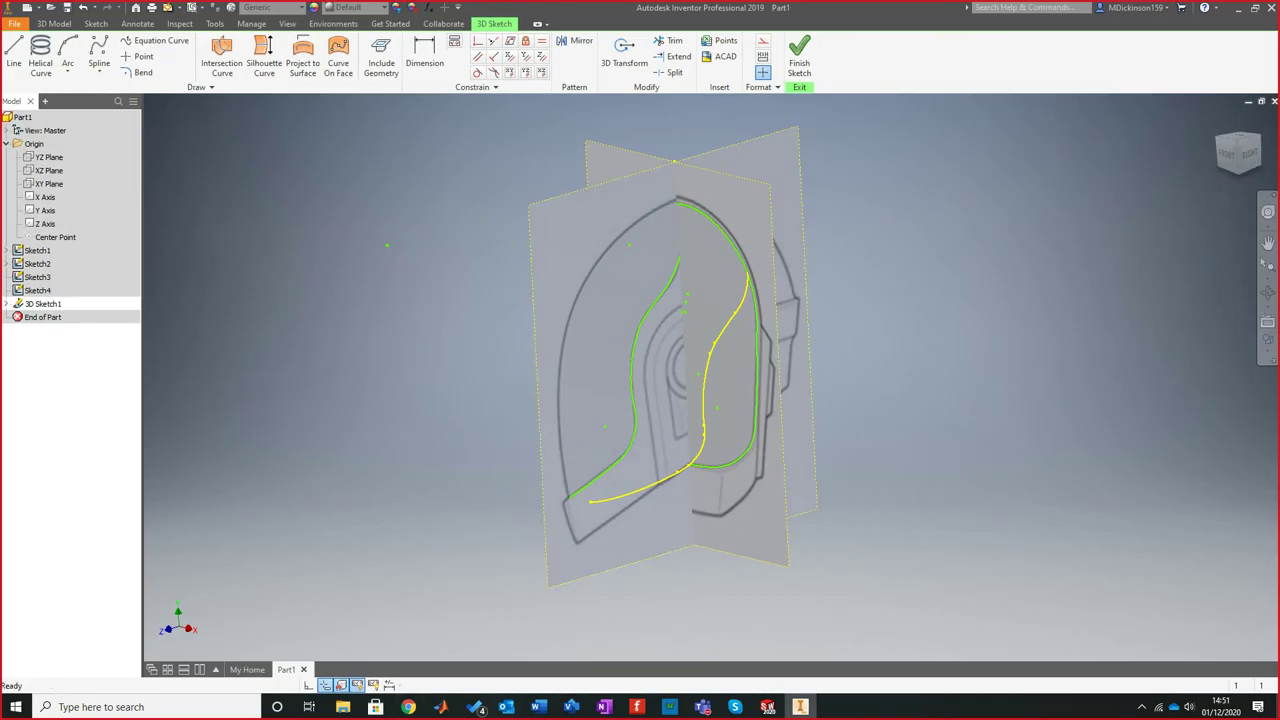
{"action": "middle_click_drag", "start_coordinate": [700, 370], "coordinate": [690, 412], "text": "shift"}
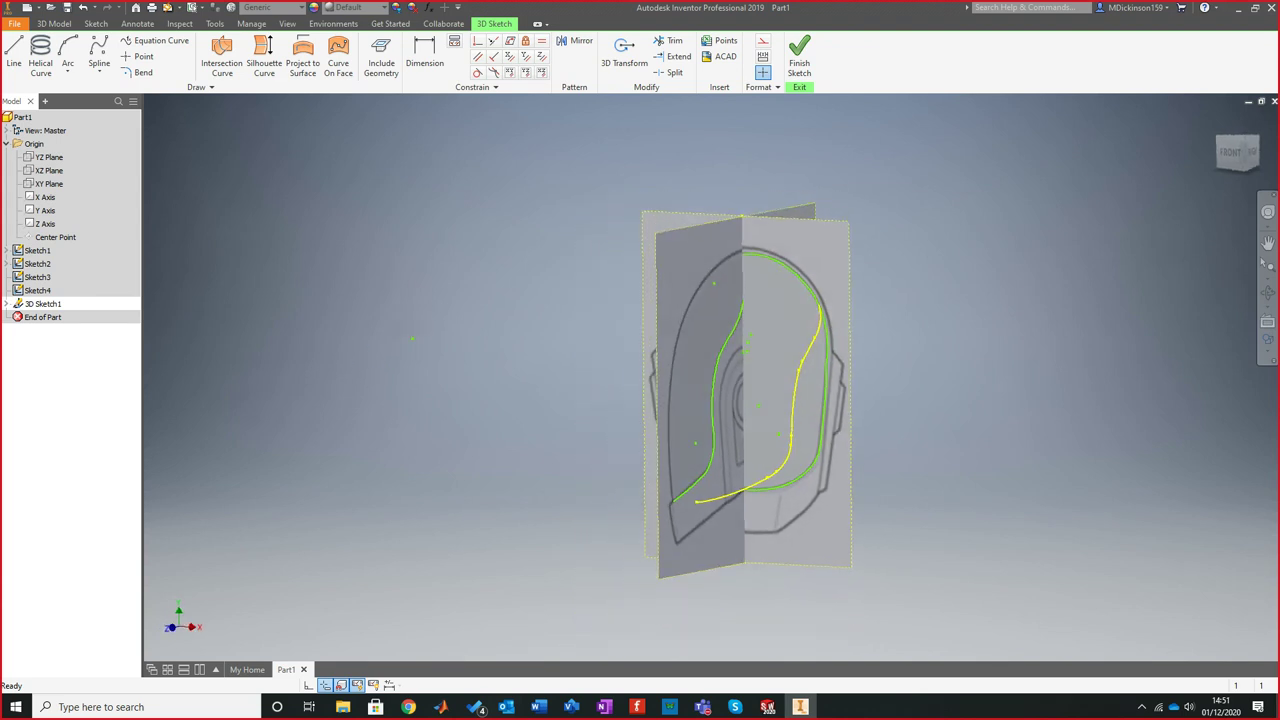
{"action": "left_click", "coordinate": [799, 57]}
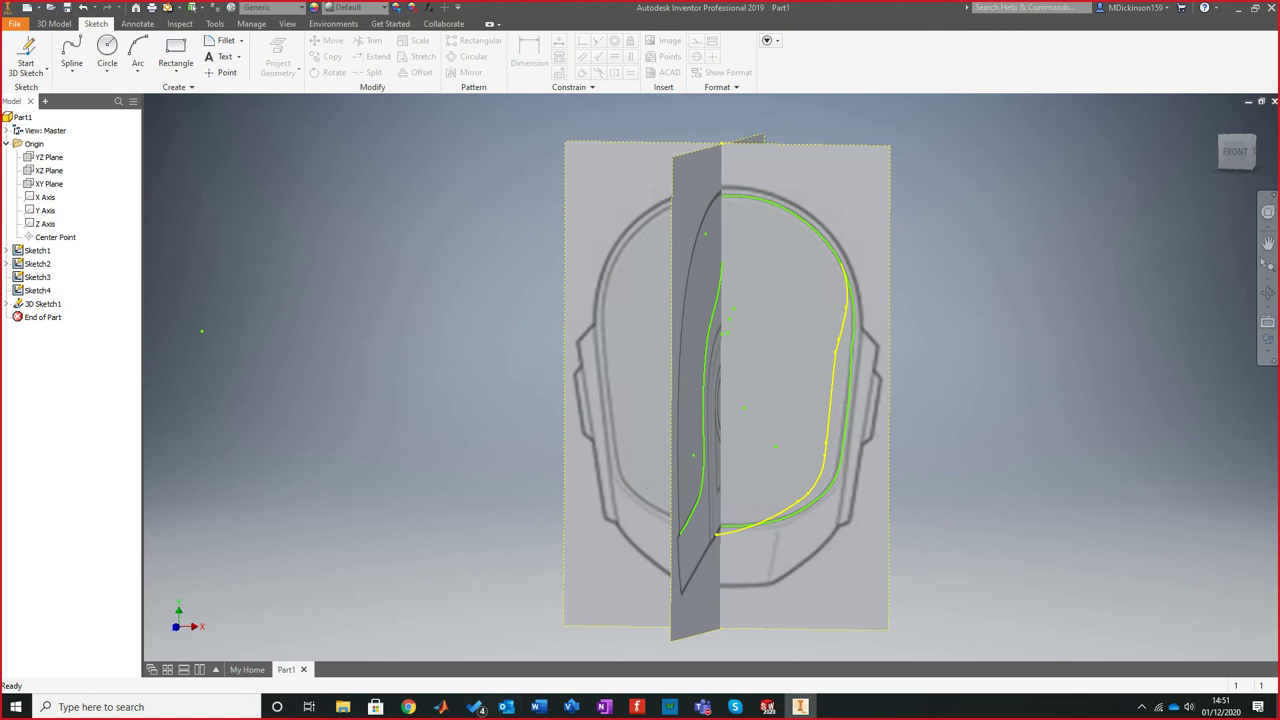
{"action": "key", "text": "alt+Tab"}
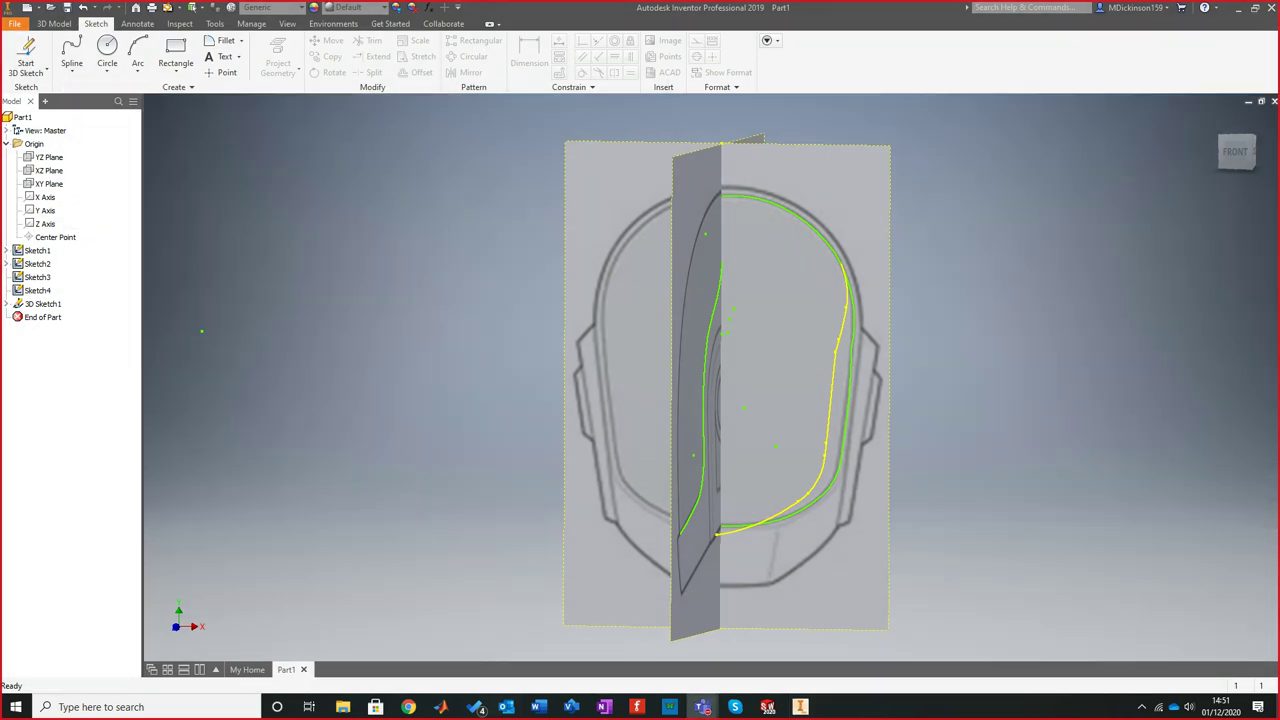
{"action": "key", "text": "alt+Tab"}
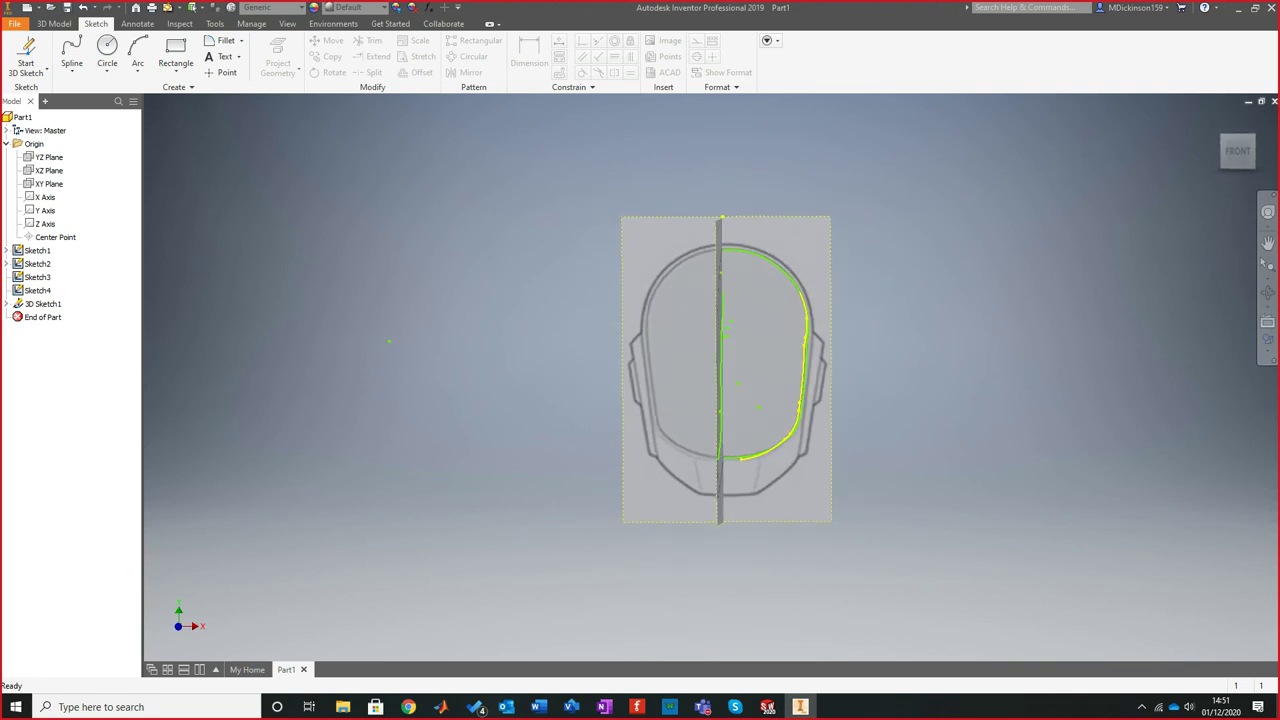
Reopen the front sketch and project the lower endpoint of the visor's side outline onto its plane
{"action": "scroll", "coordinate": [745, 455], "scroll_direction": "up", "scroll_amount": 6}
{"action": "middle_click_drag", "start_coordinate": [730, 440], "coordinate": [760, 435], "text": "shift"}
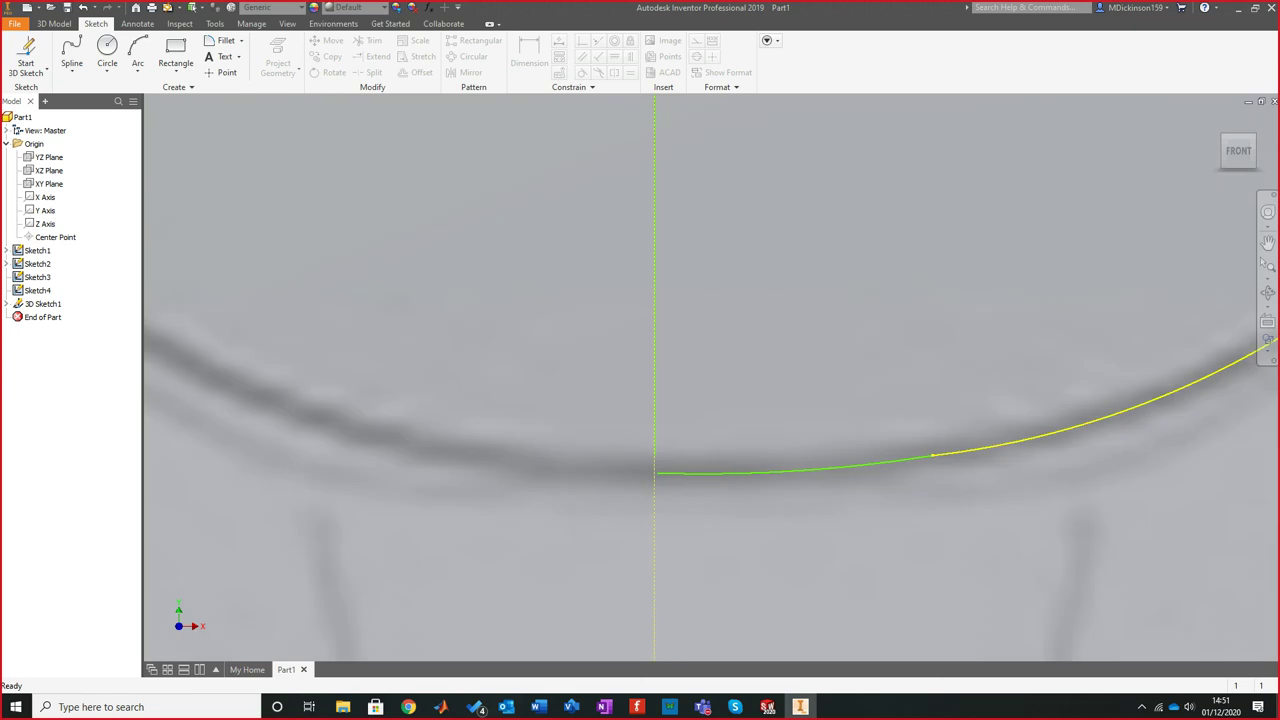
{"action": "left_click", "coordinate": [38, 291]}
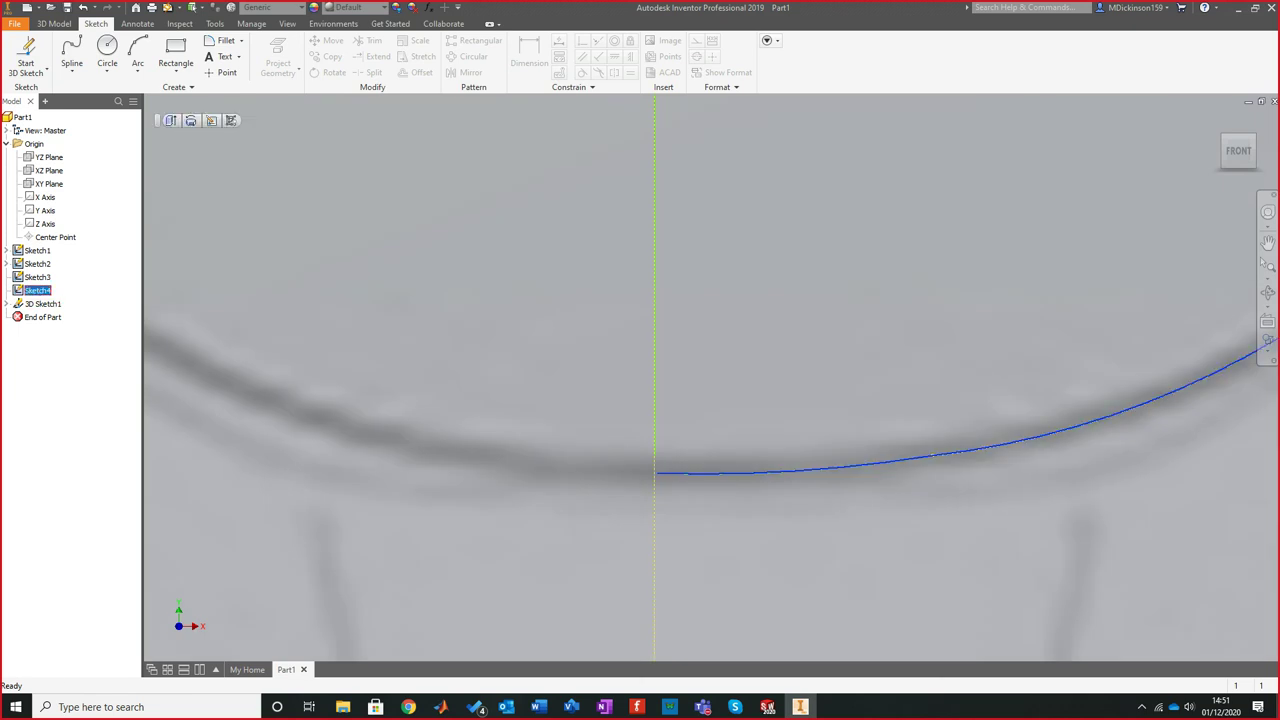
{"action": "right_click", "coordinate": [36, 290]}
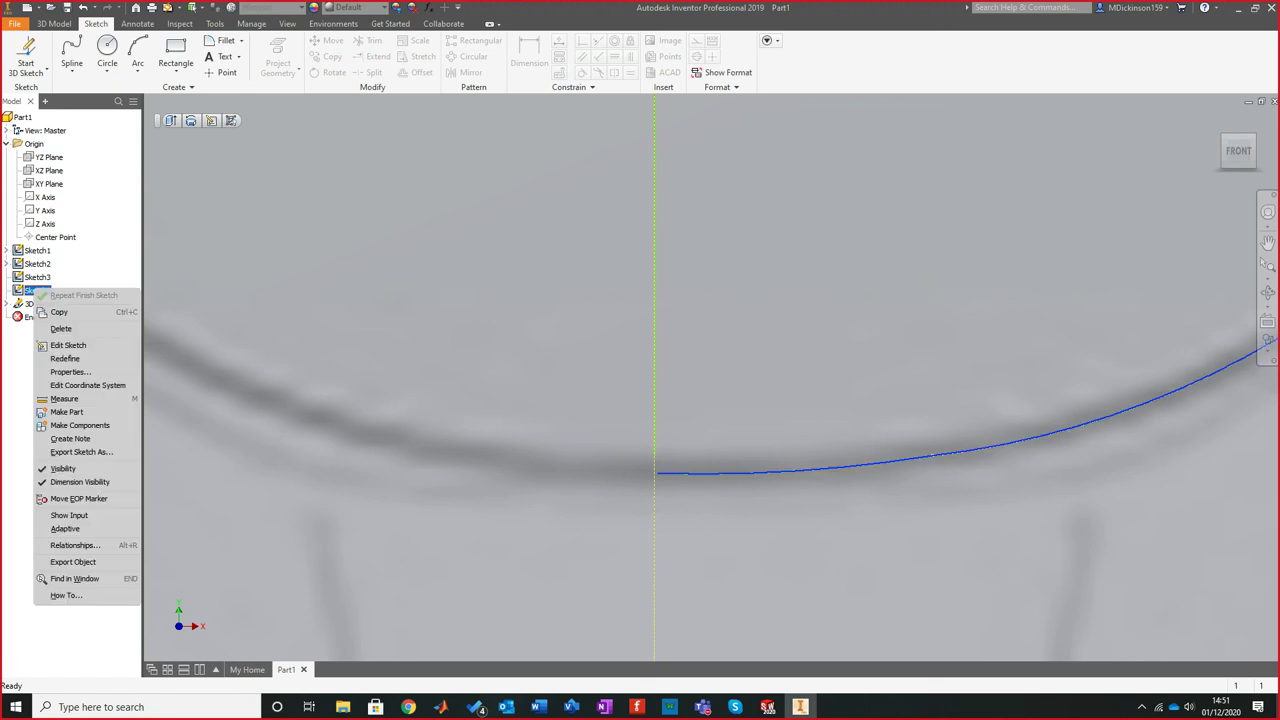
{"action": "left_click", "coordinate": [68, 345]}
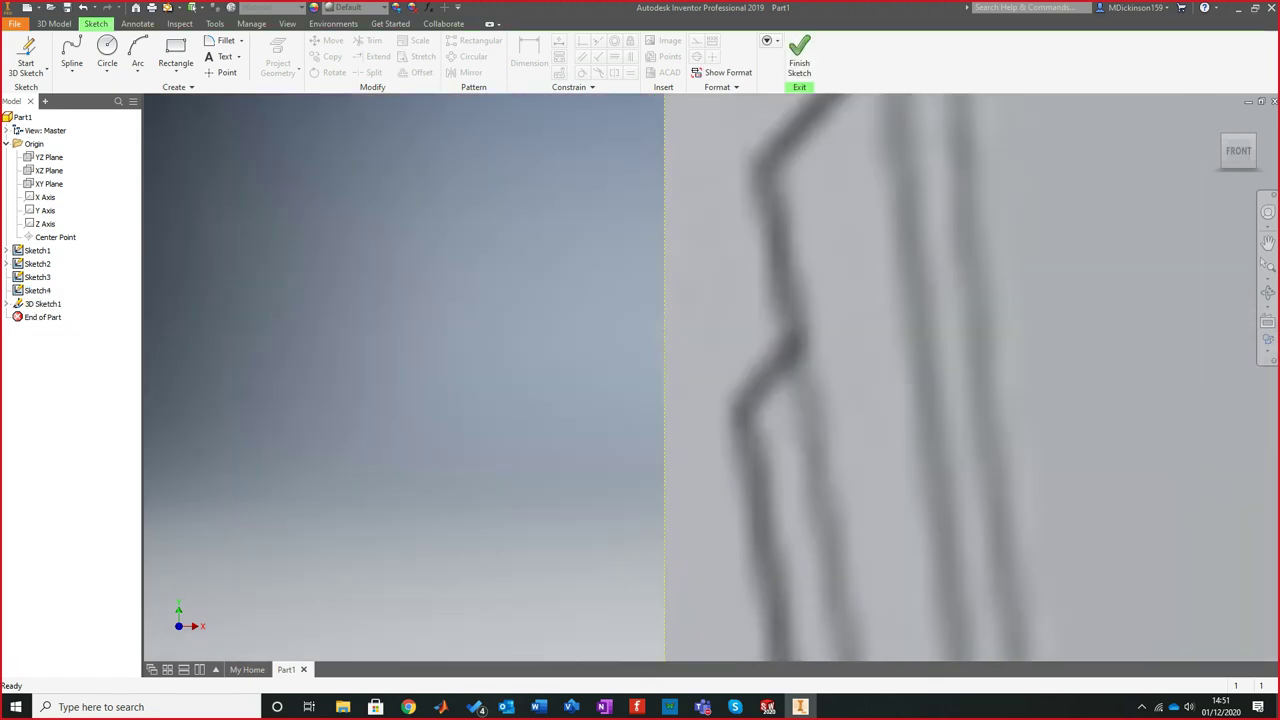
{"action": "scroll", "coordinate": [767, 592], "scroll_direction": "down", "scroll_amount": 4}
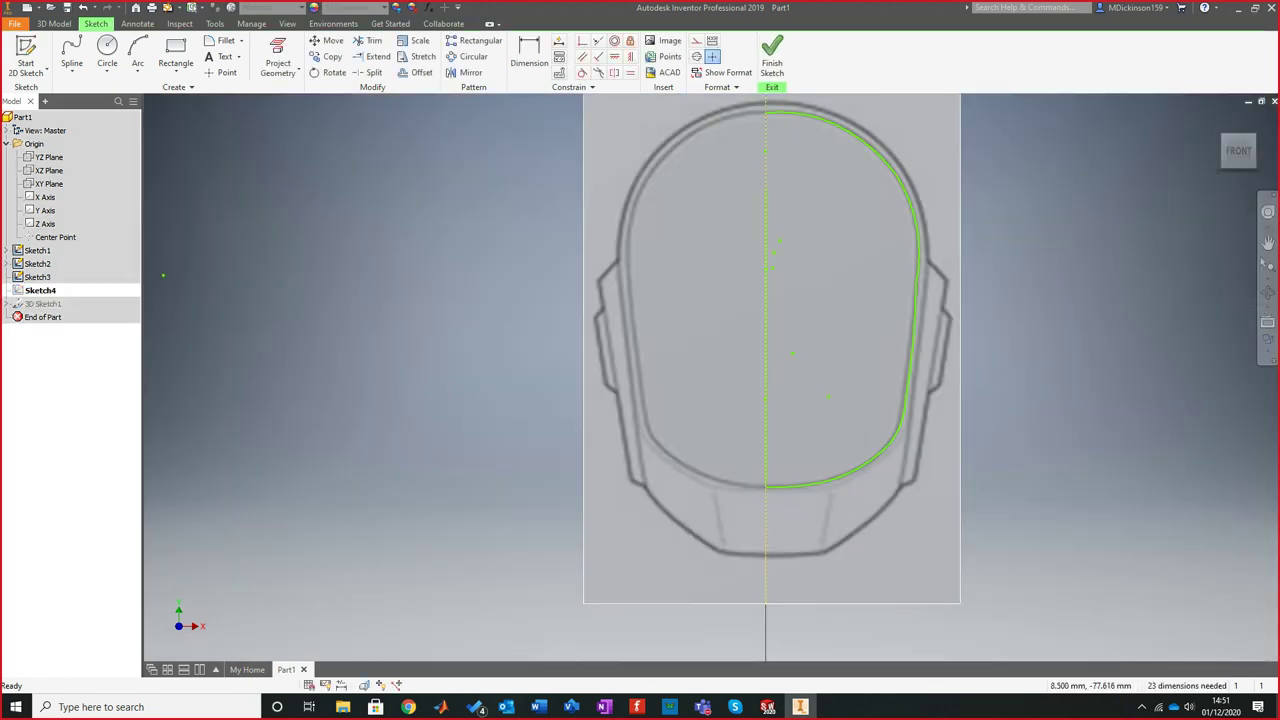
{"action": "scroll", "coordinate": [775, 481], "scroll_direction": "down", "scroll_amount": 8}
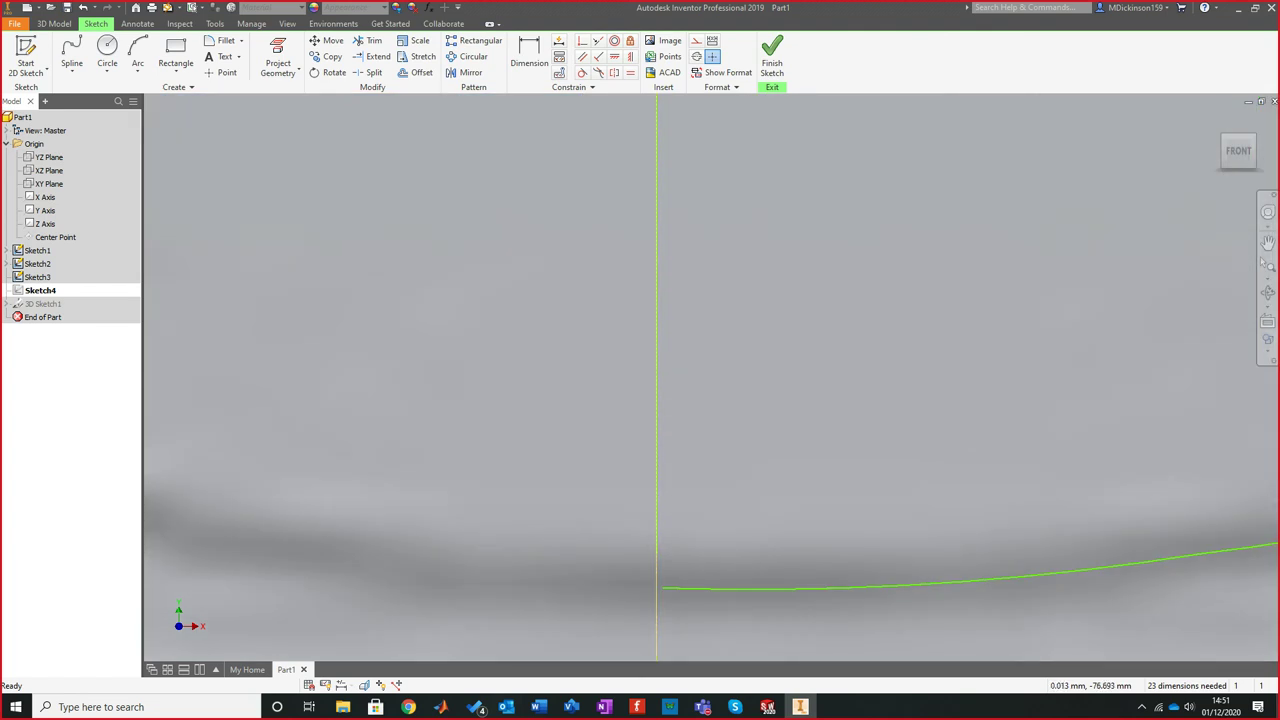
{"action": "middle_click_drag", "start_coordinate": [955, 185], "coordinate": [926, 197], "text": "shift"}
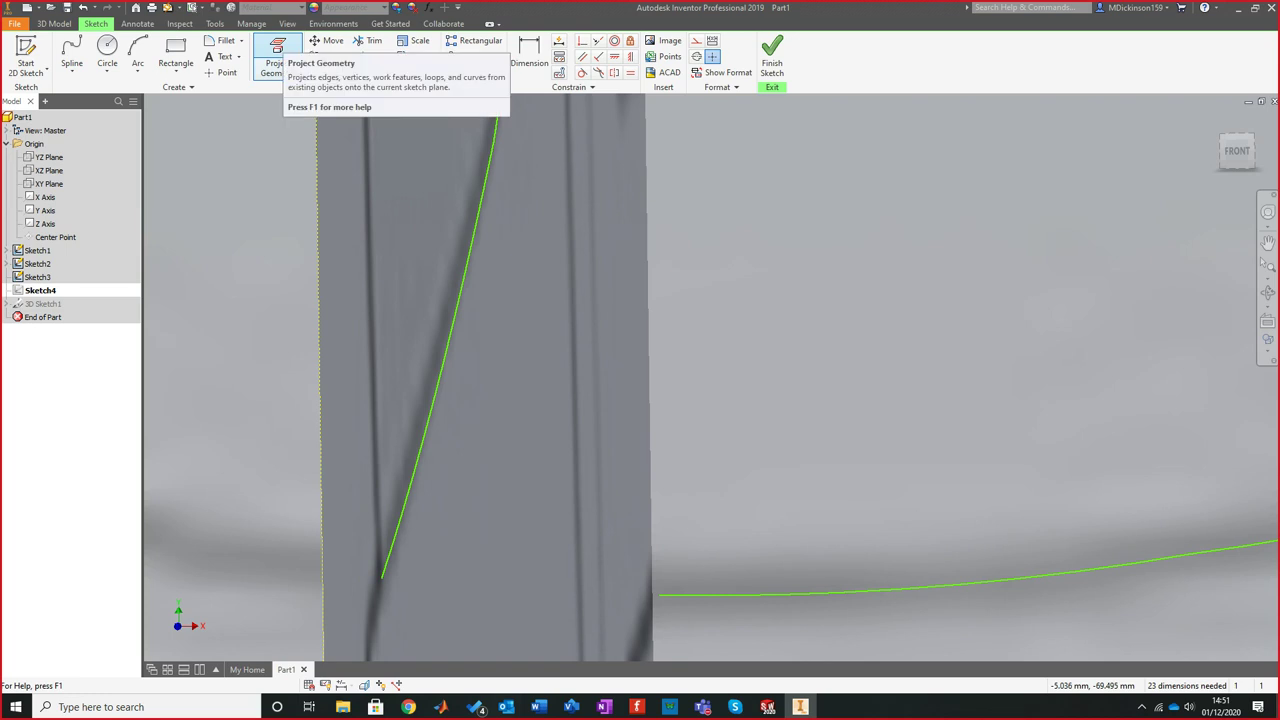
{"action": "left_click", "coordinate": [278, 58]}
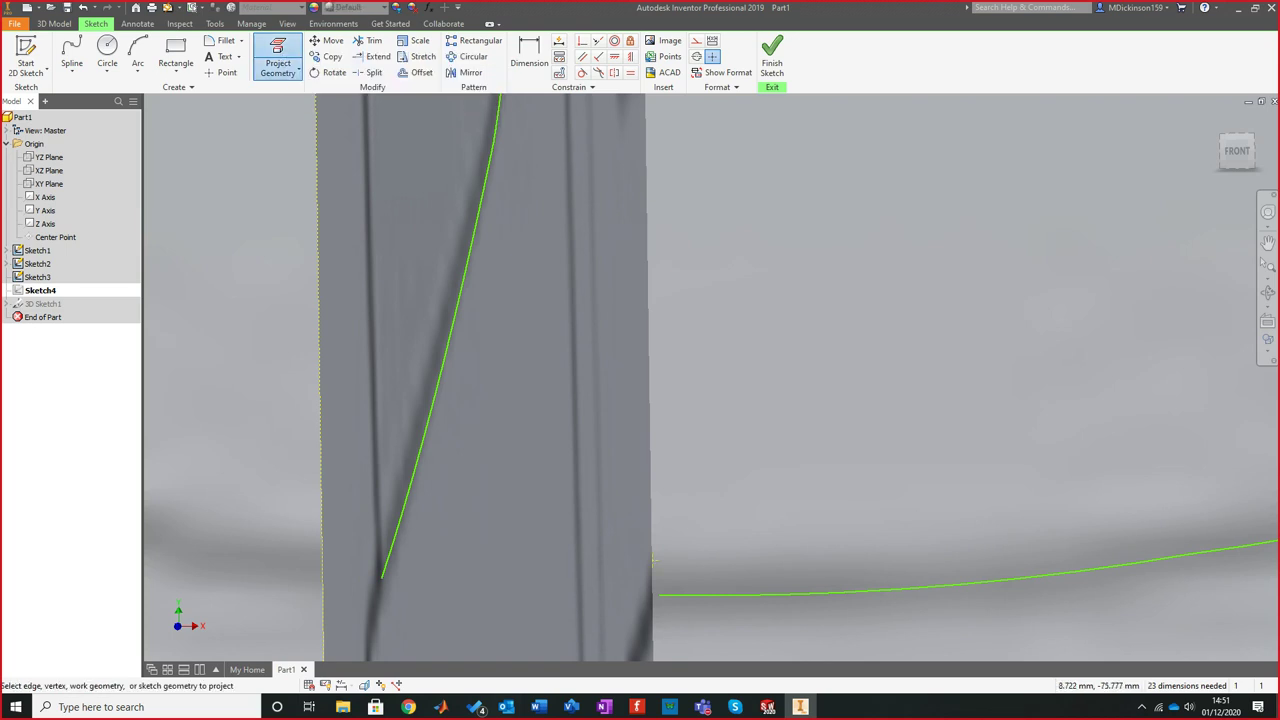
{"action": "left_click", "coordinate": [1237, 150]}
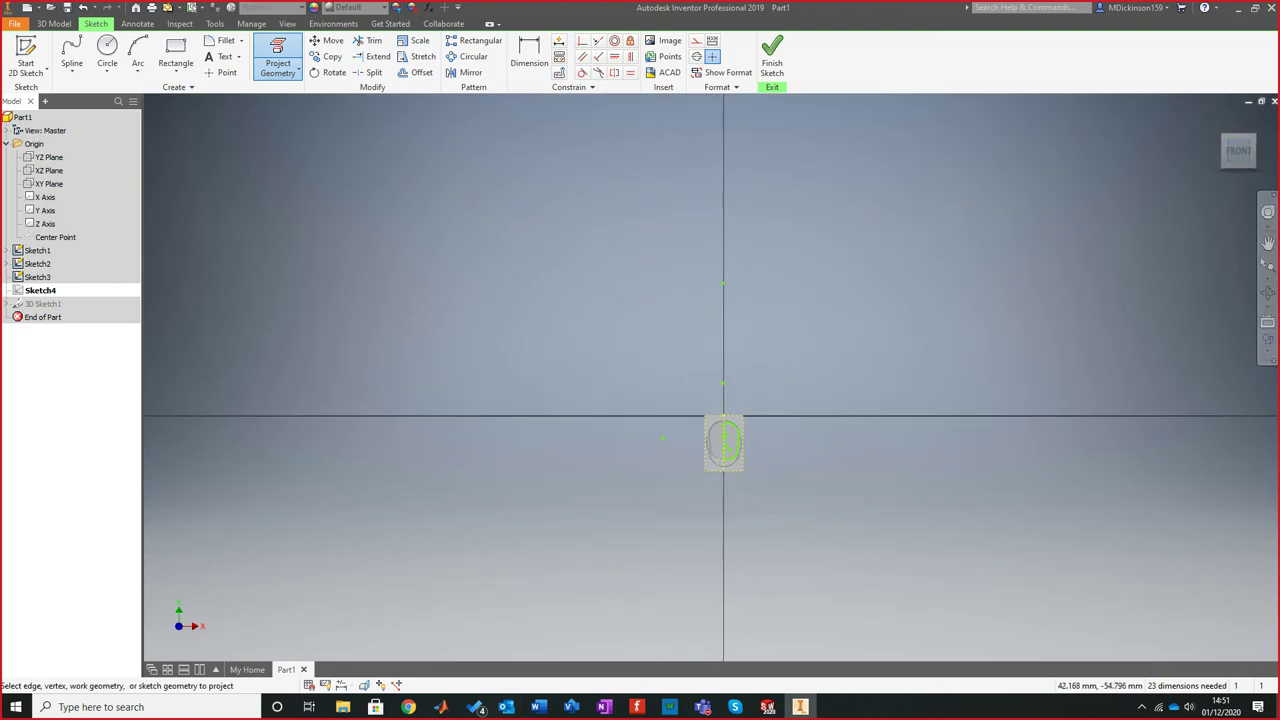
{"action": "scroll", "coordinate": [740, 450], "scroll_direction": "up", "scroll_amount": 10}
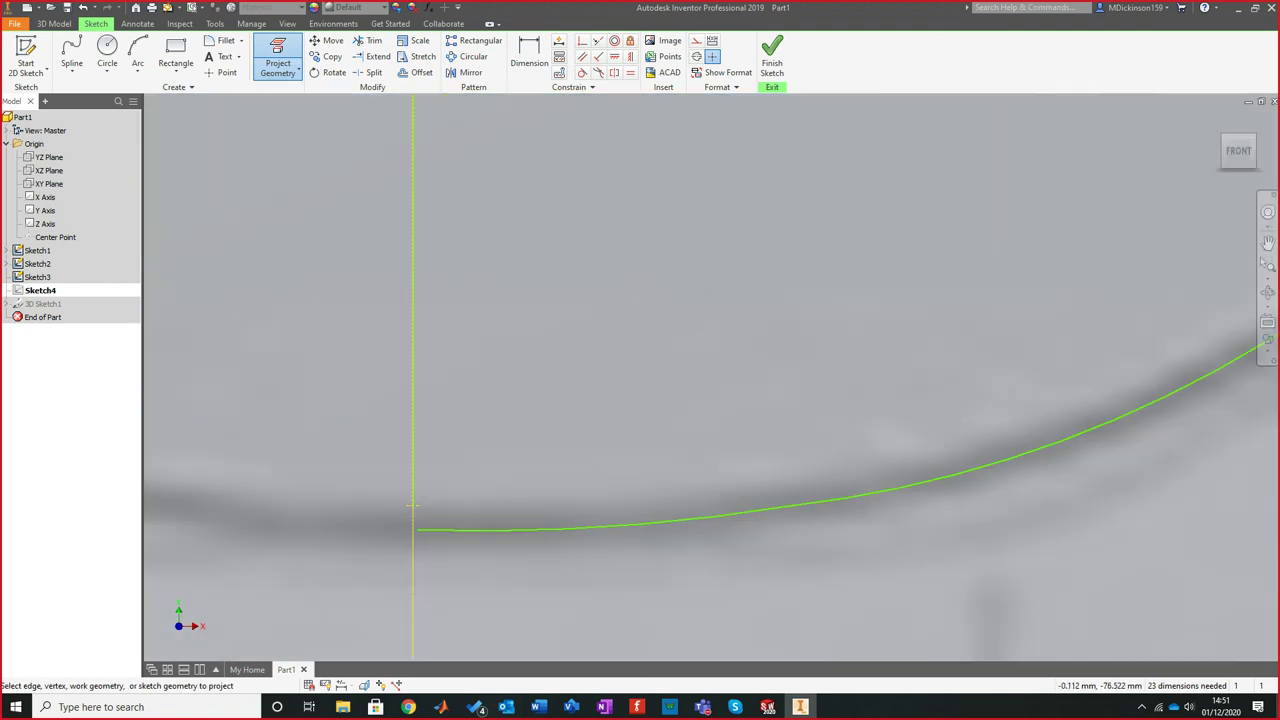
{"action": "scroll", "coordinate": [412, 505], "scroll_direction": "up", "scroll_amount": 5}
{"action": "key", "text": "Escape"}
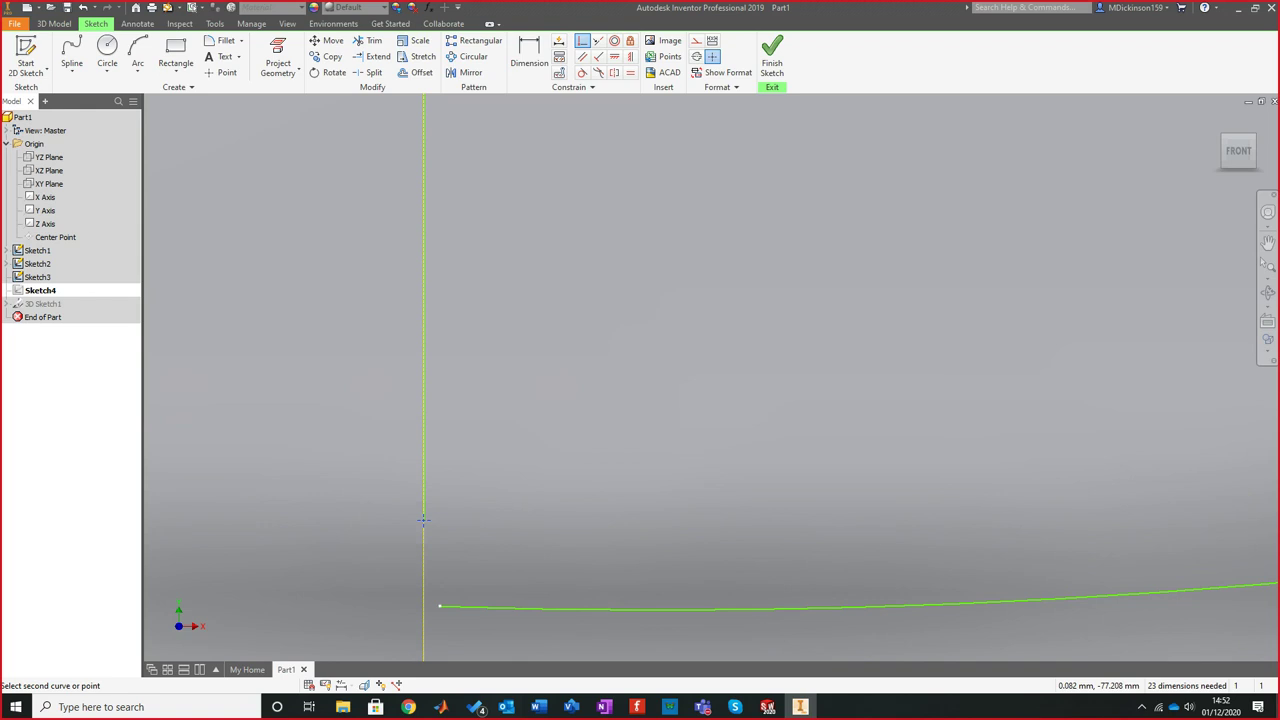
Make the end of the front outline's bottom arc coincident with the side outline's projected lower endpoint, and finish the sketch
{"action": "left_click", "coordinate": [423, 520]}
{"action": "scroll", "coordinate": [540, 512], "scroll_direction": "down", "scroll_amount": 5}
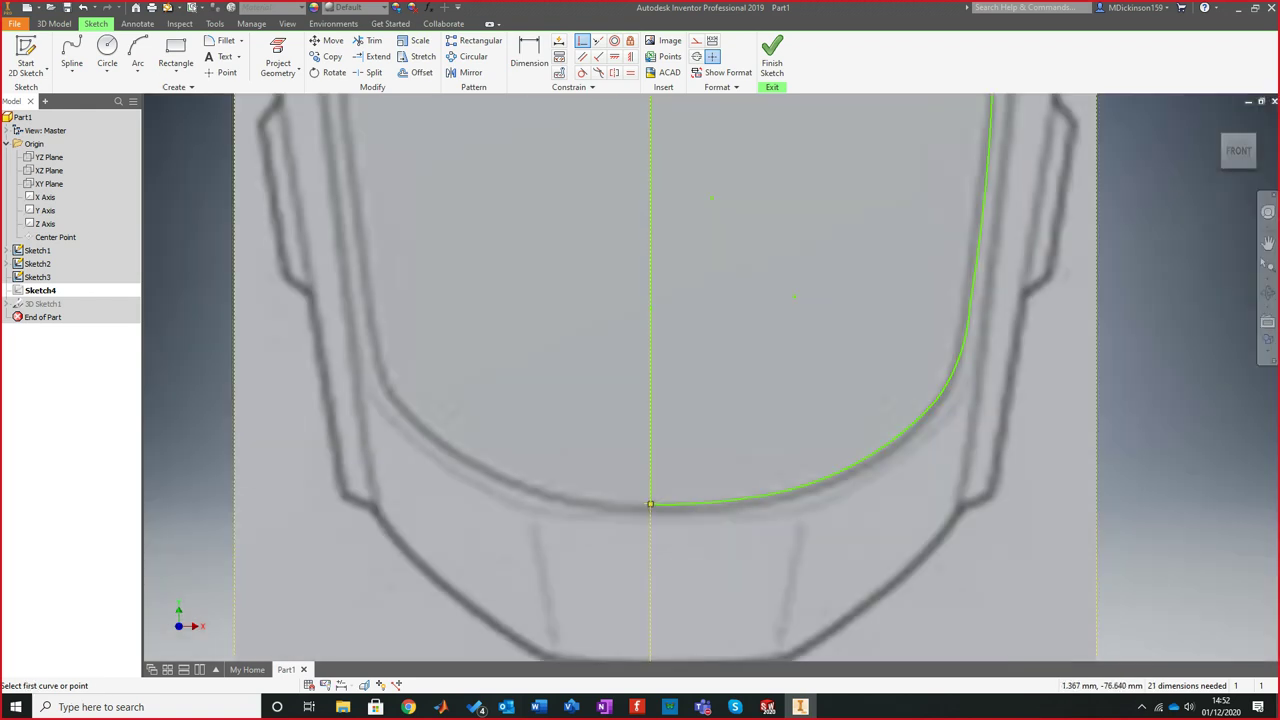
{"action": "scroll", "coordinate": [862, 472], "scroll_direction": "down", "scroll_amount": 5}
{"action": "scroll", "coordinate": [937, 334], "scroll_direction": "up", "scroll_amount": 3}
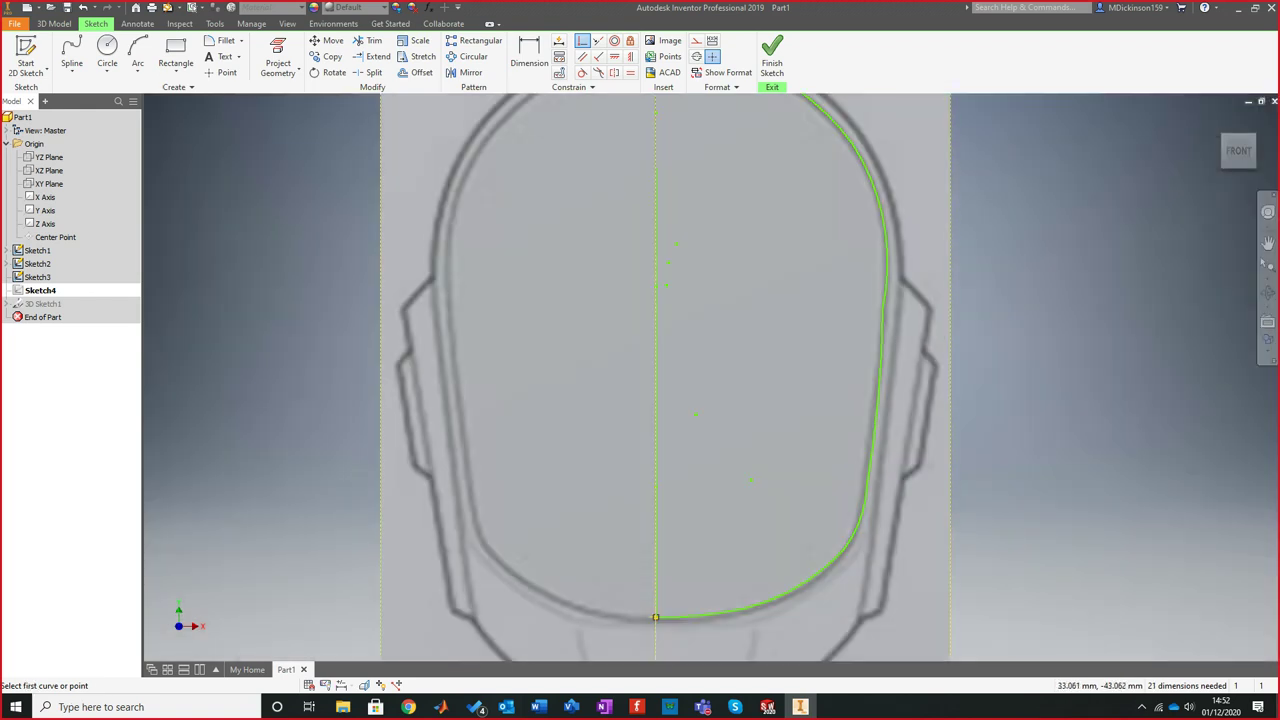
{"action": "scroll", "coordinate": [734, 619], "scroll_direction": "up", "scroll_amount": 4}
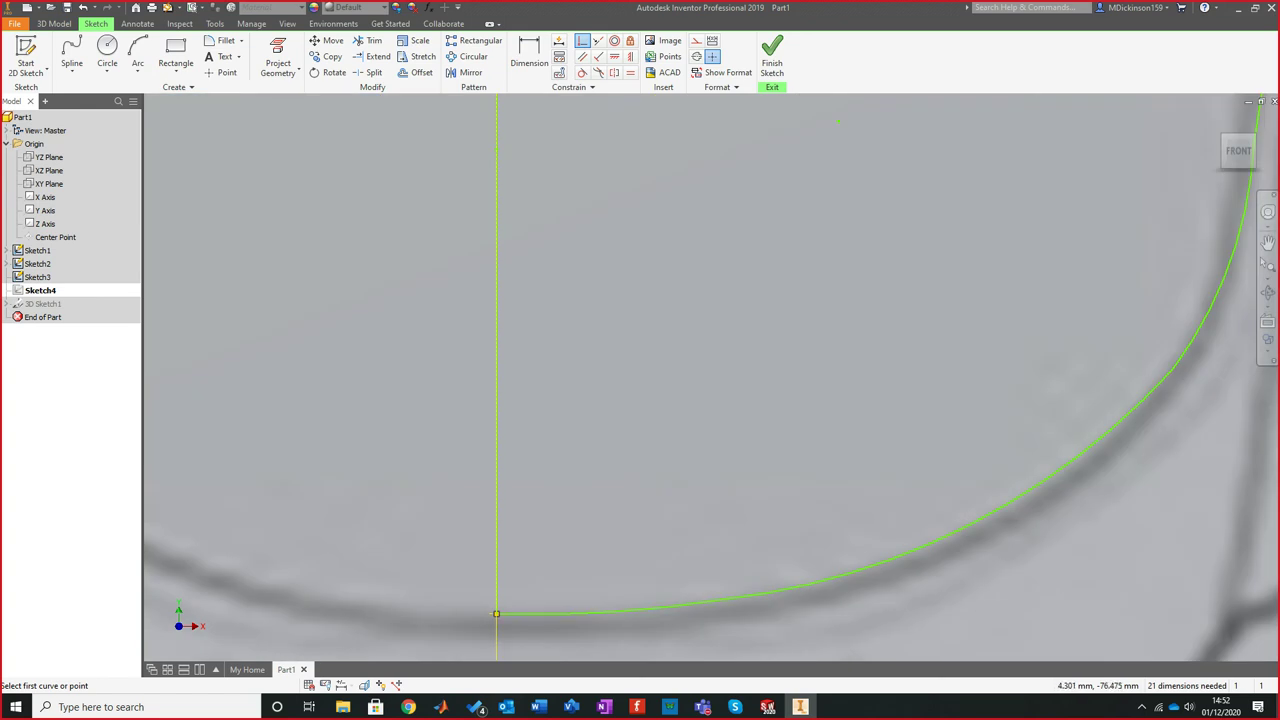
{"action": "scroll", "coordinate": [812, 554], "scroll_direction": "down", "scroll_amount": 5}
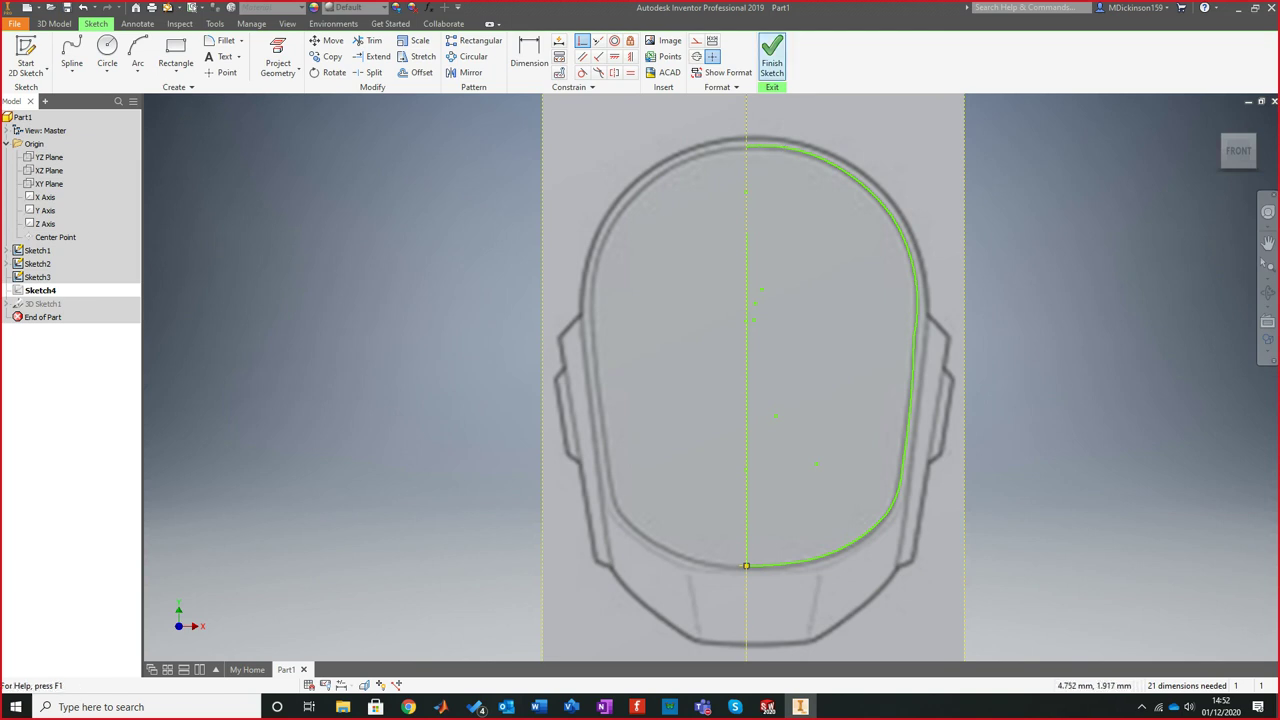
{"action": "left_click", "coordinate": [772, 52]}
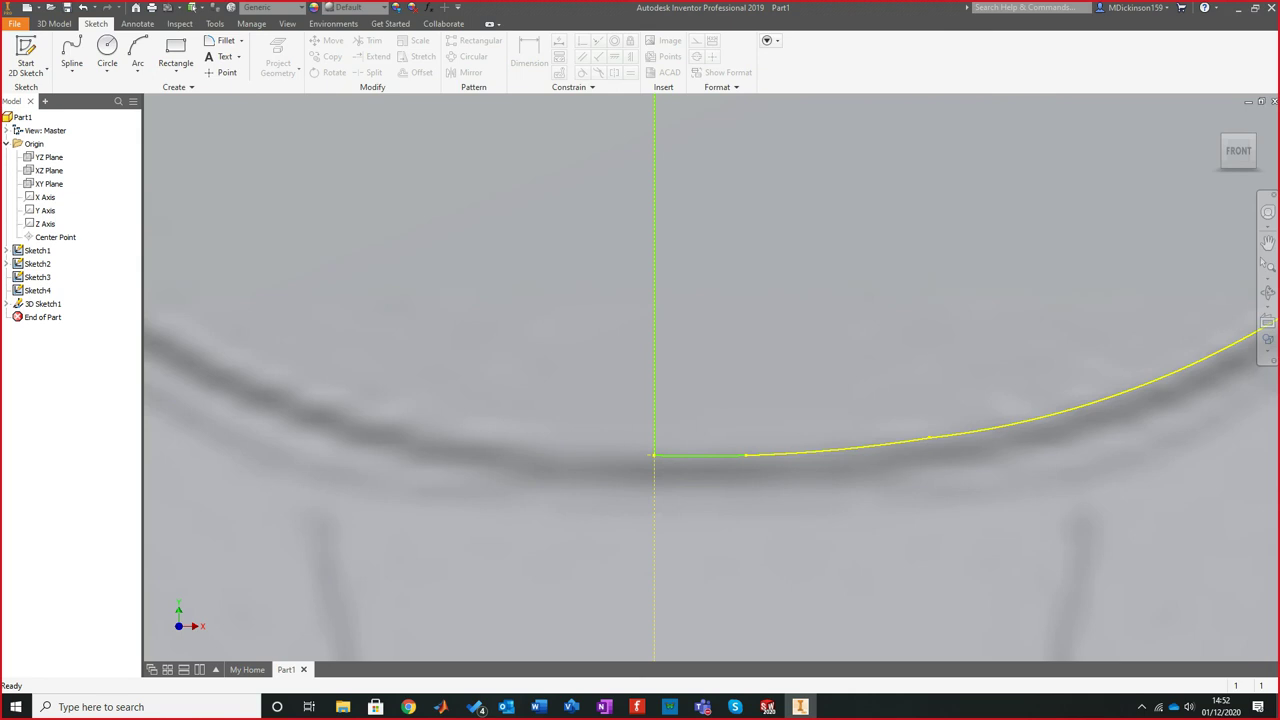
Examine how the intersection curve ends near the vertical centreline at the bottom of the visor, from the front and at an angle
{"action": "scroll", "coordinate": [738, 482], "scroll_direction": "up", "scroll_amount": 5}
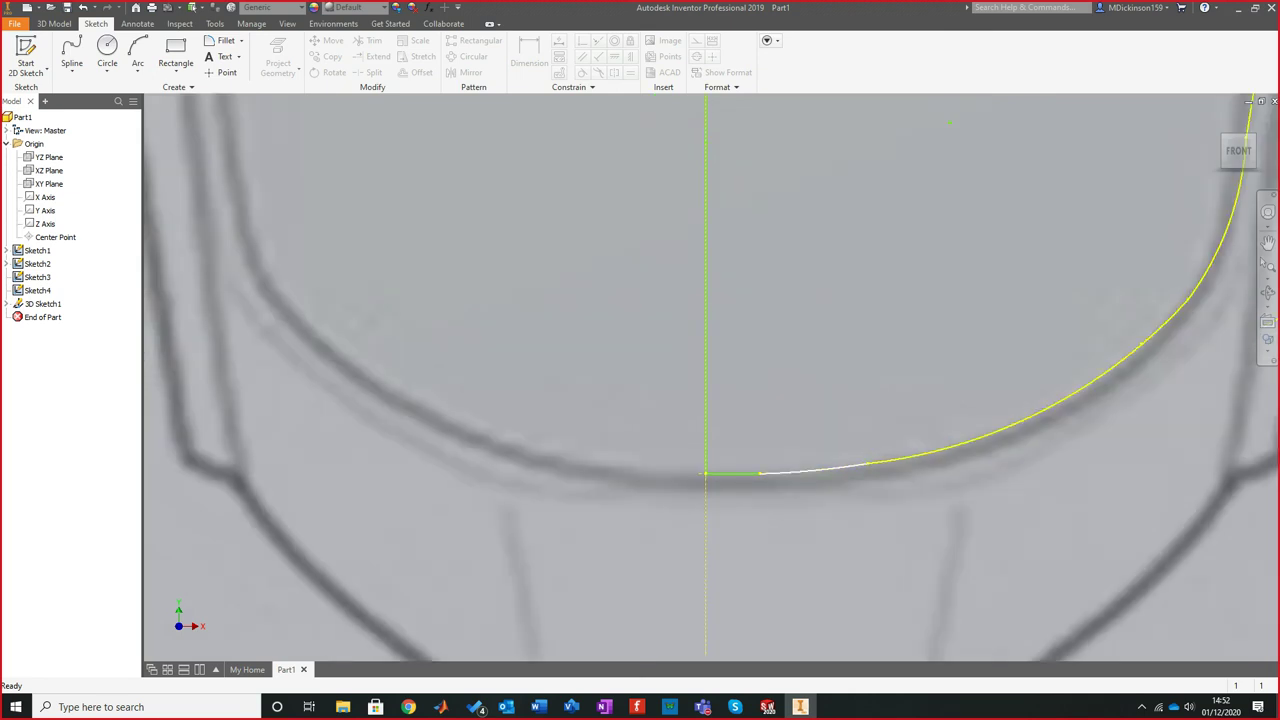
{"action": "scroll", "coordinate": [744, 477], "scroll_direction": "down", "scroll_amount": 8}
{"action": "middle_click_drag", "start_coordinate": [744, 477], "coordinate": [755, 583]}
{"action": "scroll", "coordinate": [755, 583], "scroll_direction": "up", "scroll_amount": 3}
{"action": "middle_click_drag", "start_coordinate": [755, 450], "coordinate": [756, 655]}
{"action": "scroll", "coordinate": [764, 530], "scroll_direction": "up", "scroll_amount": 8}
{"action": "middle_click_drag", "start_coordinate": [764, 530], "coordinate": [785, 490], "text": "shift"}
{"action": "scroll", "coordinate": [838, 595], "scroll_direction": "down", "scroll_amount": 3}
{"action": "mouse_move", "coordinate": [838, 595]}
{"action": "middle_mouse_down", "text": "shift"}
{"action": "mouse_move", "coordinate": [832, 480]}
{"action": "mouse_move", "coordinate": [868, 422]}
{"action": "mouse_move", "coordinate": [908, 406]}
{"action": "mouse_move", "coordinate": [848, 316]}
{"action": "mouse_move", "coordinate": [822, 388]}
{"action": "middle_mouse_up", "text": "shift"}
{"action": "scroll", "coordinate": [742, 420], "scroll_direction": "up", "scroll_amount": 1}
Hide the two sketches that hold the helmet reference images
{"action": "left_click", "coordinate": [38, 250]}
{"action": "left_click", "coordinate": [38, 264], "text": "ctrl"}
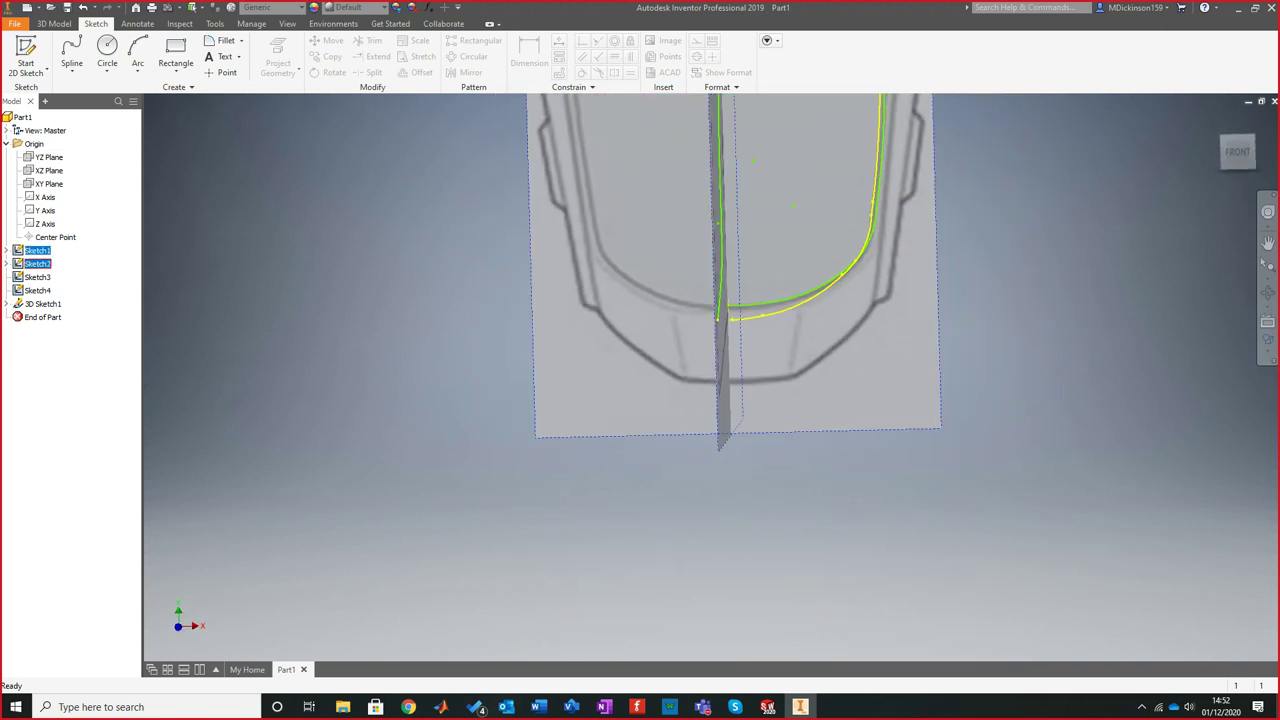
{"action": "right_click", "coordinate": [38, 264]}
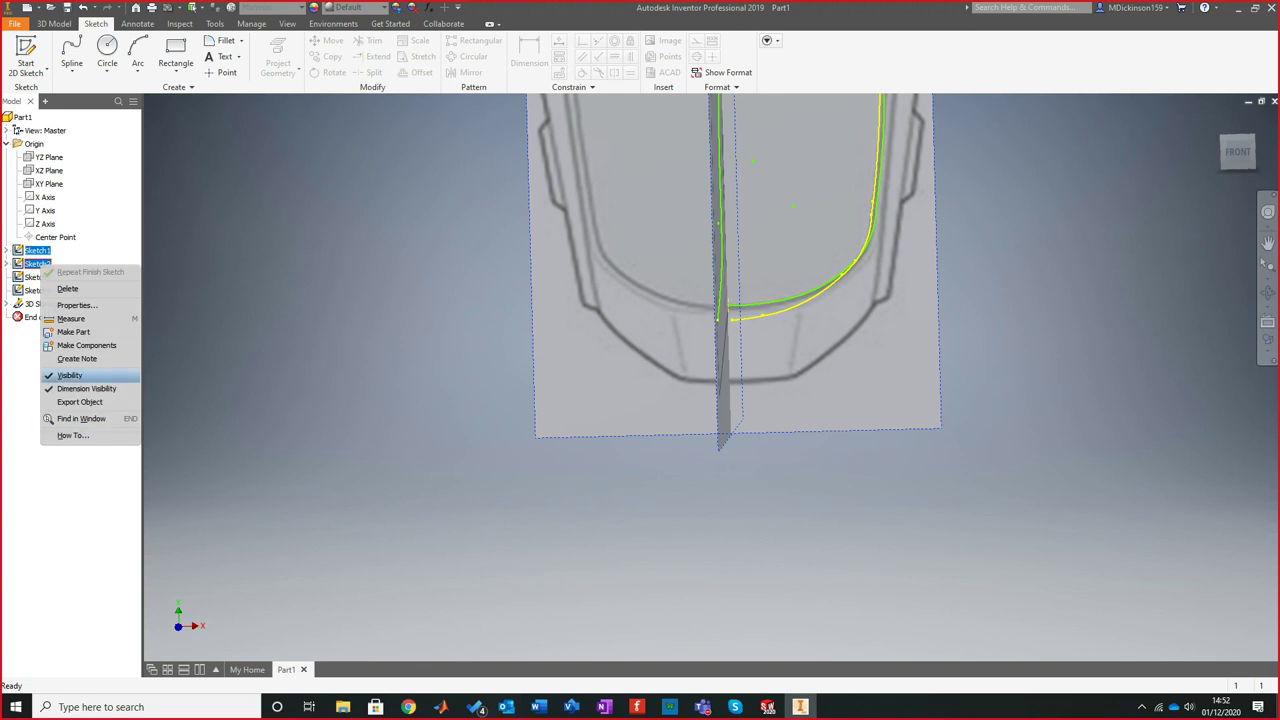
{"action": "left_click", "coordinate": [70, 375]}
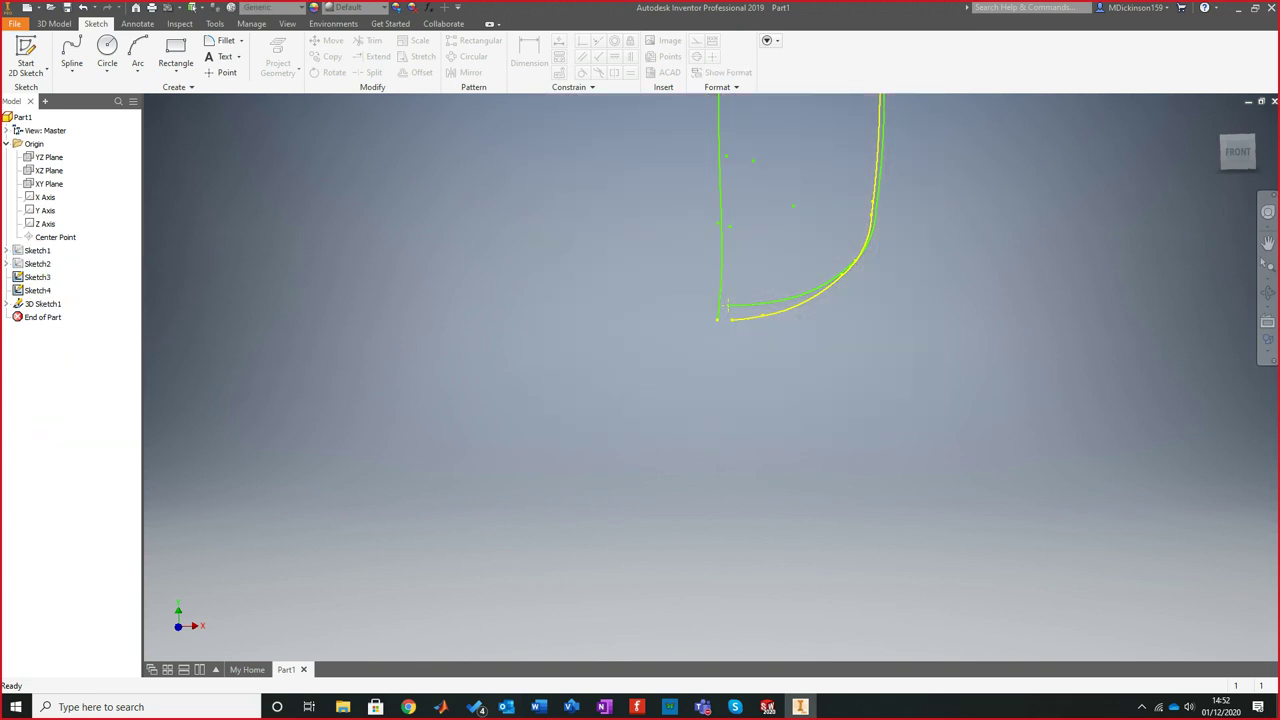
Examine the gap between the intersection curve's lower end and the side outline, compared with the front outline's bottom arc
{"action": "scroll", "coordinate": [712, 375], "scroll_direction": "up", "scroll_amount": 1}
{"action": "middle_click_drag", "start_coordinate": [708, 368], "coordinate": [736, 473]}
{"action": "scroll", "coordinate": [736, 473], "scroll_direction": "up", "scroll_amount": 5}
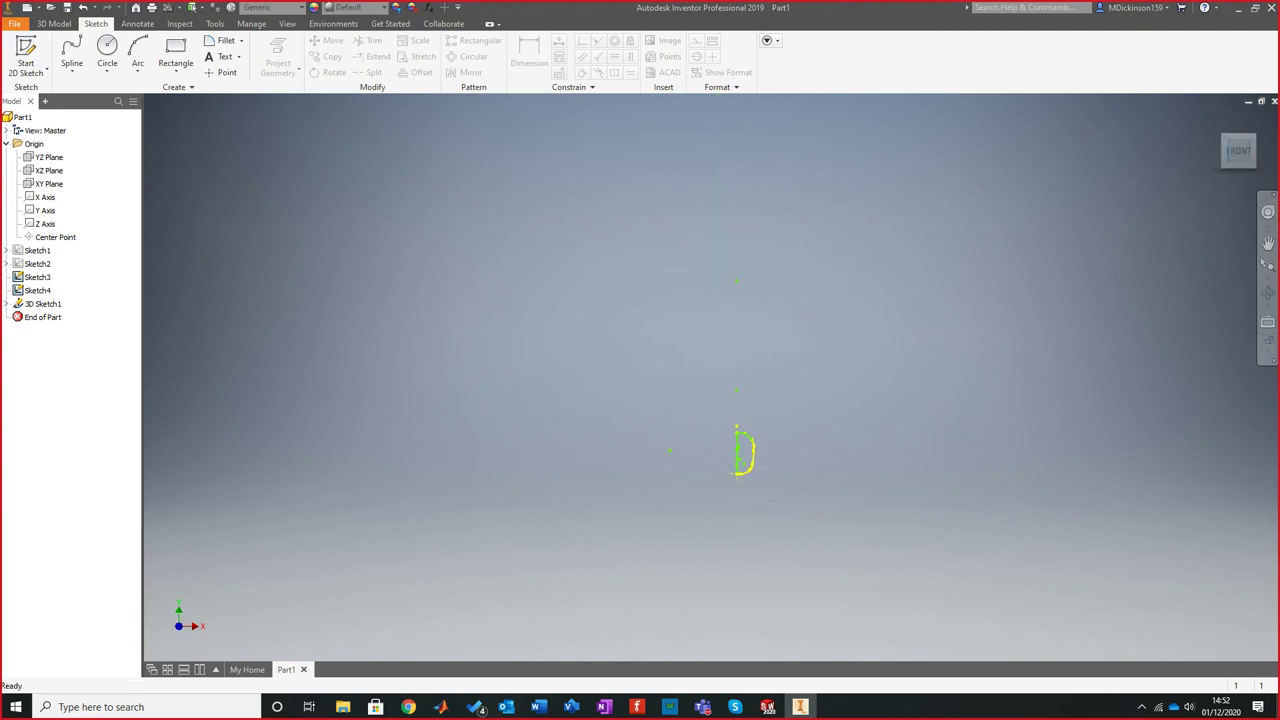
{"action": "scroll", "coordinate": [720, 338], "scroll_direction": "up", "scroll_amount": 6}
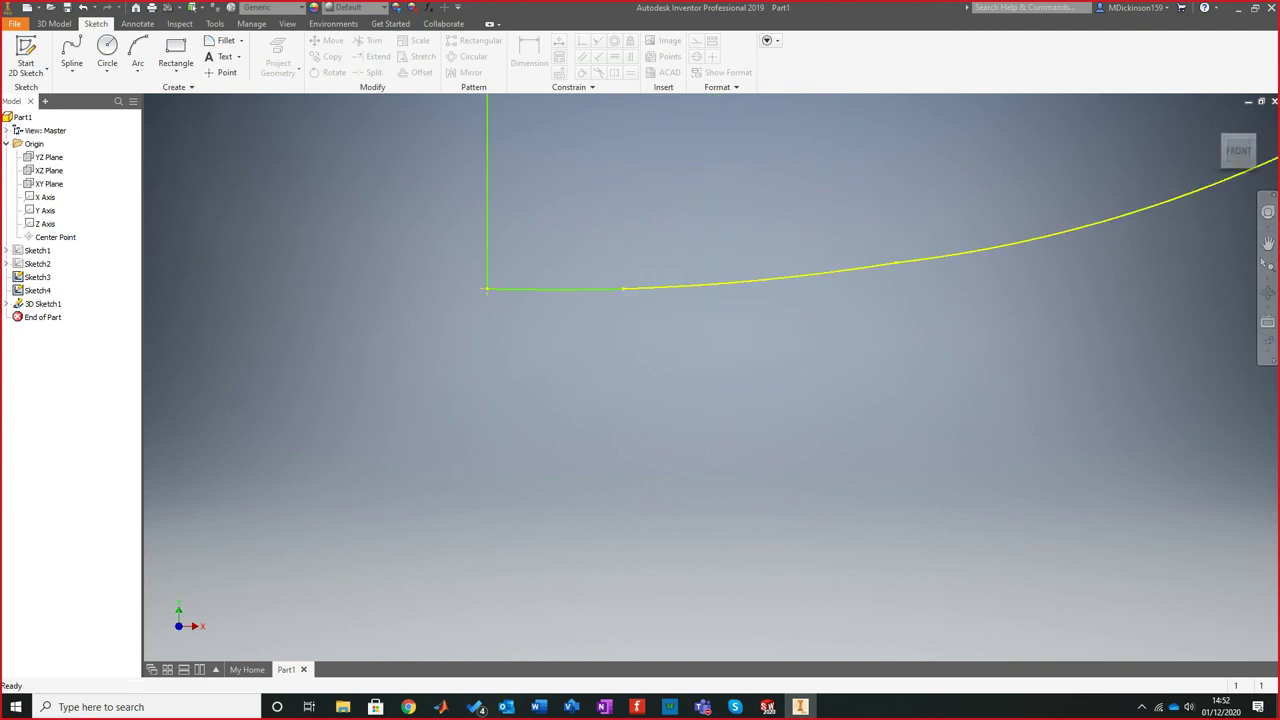
{"action": "left_click", "coordinate": [549, 290]}
{"action": "key", "text": "Escape"}
{"action": "mouse_move", "coordinate": [576, 165]}
{"action": "middle_mouse_down"}
{"action": "mouse_move", "coordinate": [576, 407]}
{"action": "mouse_move", "coordinate": [581, 279]}
{"action": "middle_mouse_up"}
{"action": "scroll", "coordinate": [576, 407], "scroll_direction": "down", "scroll_amount": 4}
{"action": "middle_click_drag", "start_coordinate": [550, 319], "coordinate": [553, 502]}
{"action": "scroll", "coordinate": [745, 474], "scroll_direction": "down", "scroll_amount": 10}
{"action": "scroll", "coordinate": [716, 528], "scroll_direction": "up", "scroll_amount": 8}
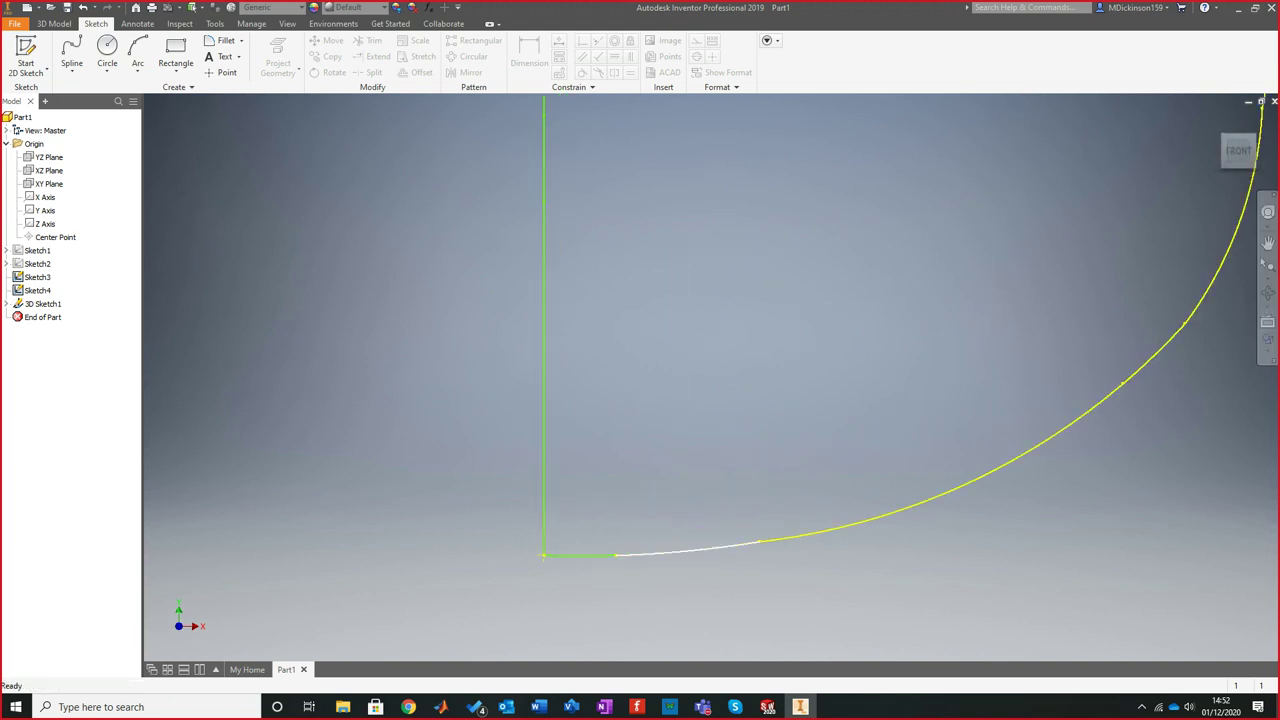
{"action": "scroll", "coordinate": [449, 505], "scroll_direction": "up", "scroll_amount": 3}
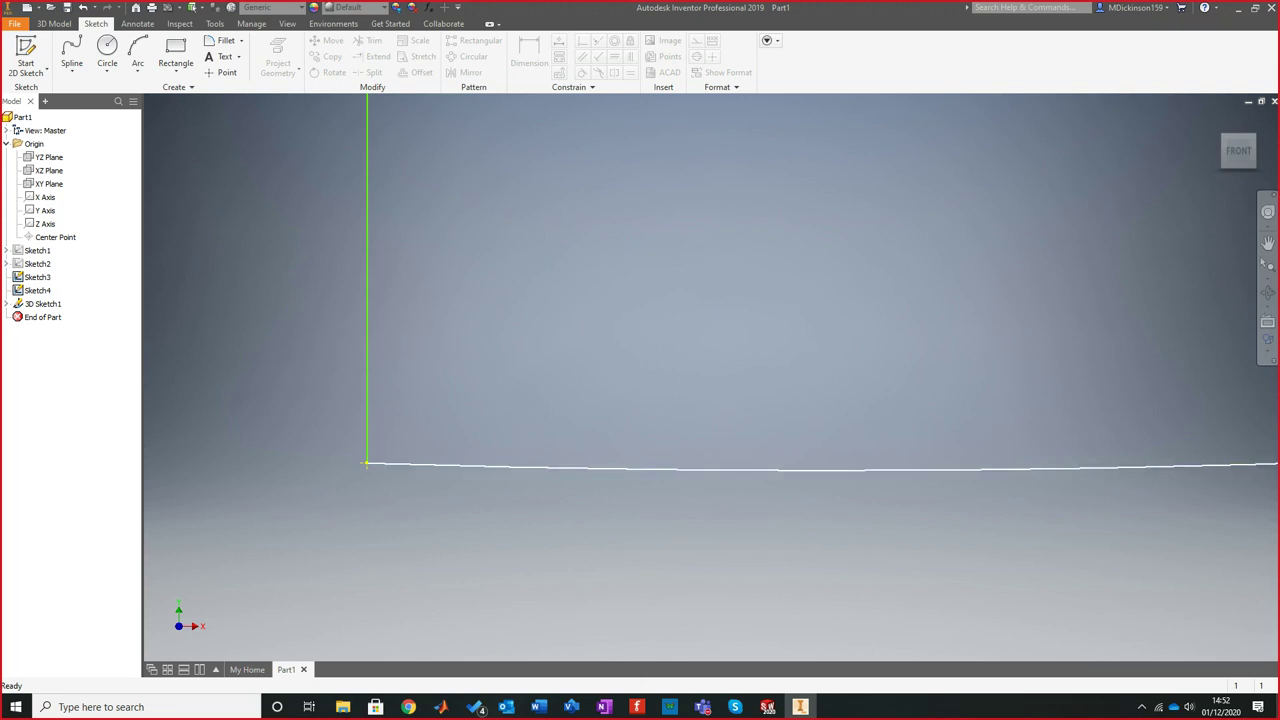
{"action": "scroll", "coordinate": [975, 482], "scroll_direction": "down", "scroll_amount": 2}
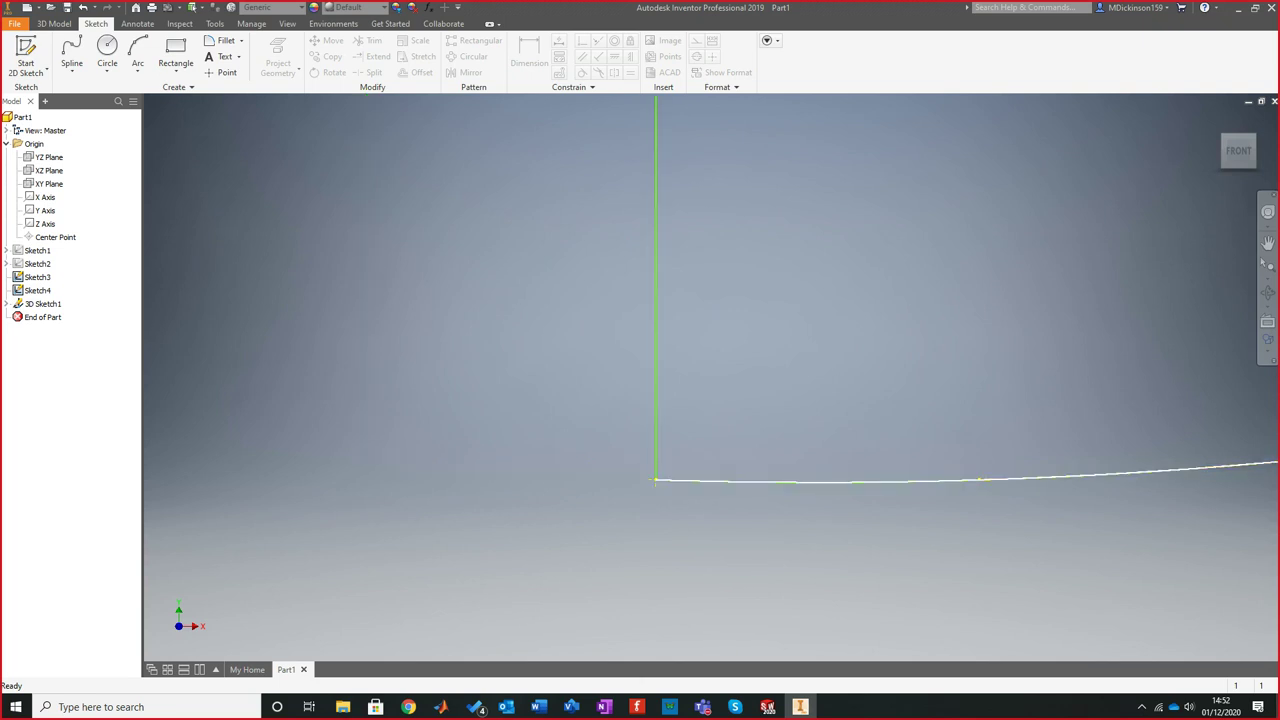
Reopen the front sketch, reshape the bottom arc so that it dips less beside the centreline, and finish the sketch
{"action": "left_click", "coordinate": [979, 479]}
{"action": "right_click", "coordinate": [37, 290]}
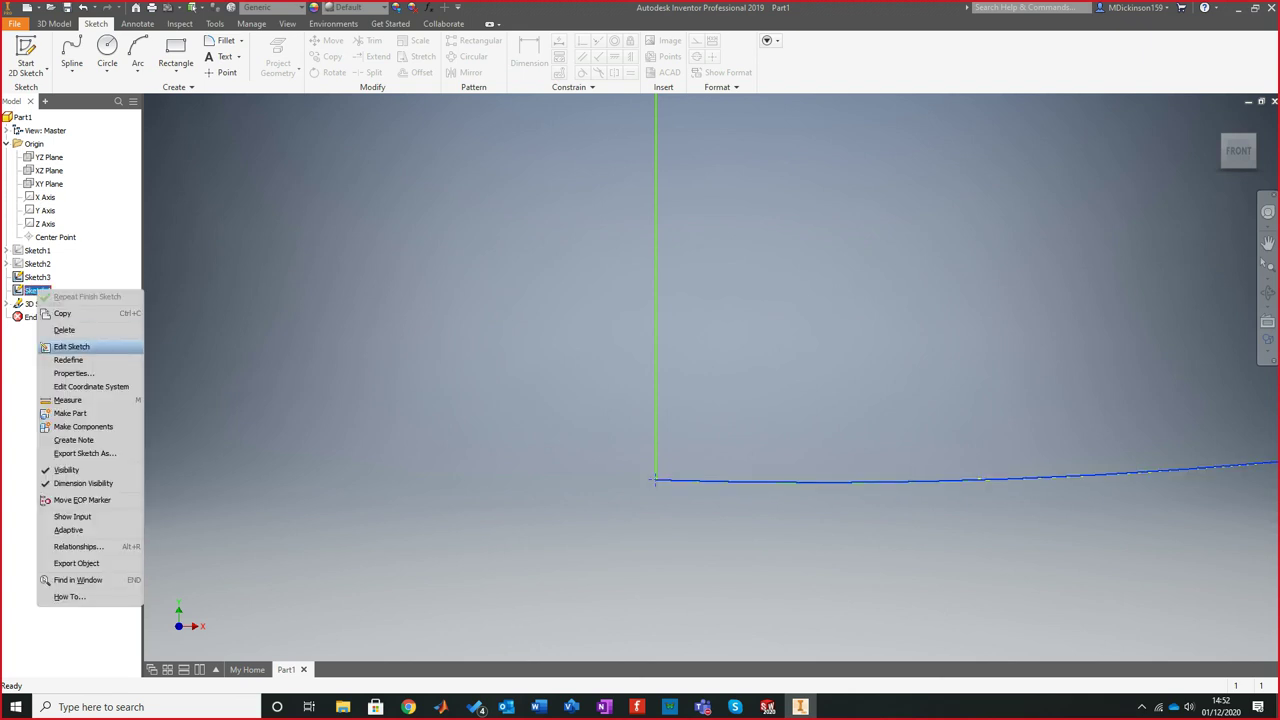
{"action": "left_click", "coordinate": [71, 346]}
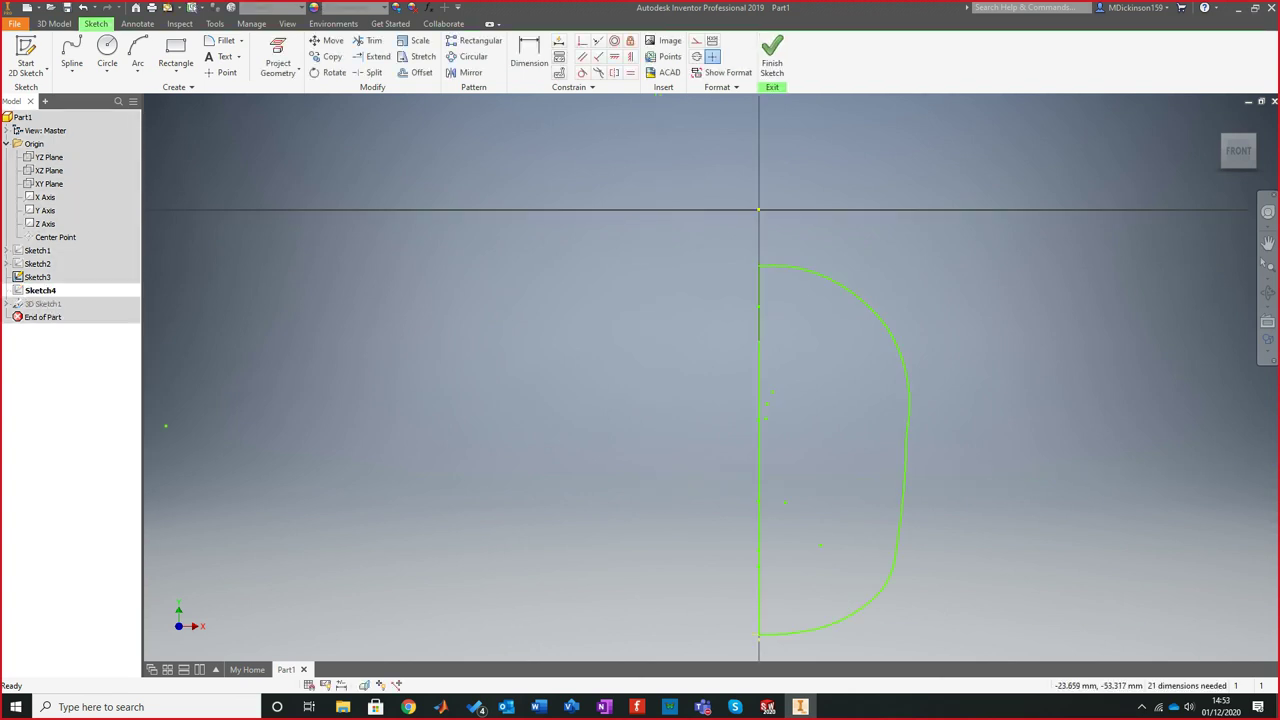
{"action": "scroll", "coordinate": [806, 648], "scroll_direction": "down", "scroll_amount": 10}
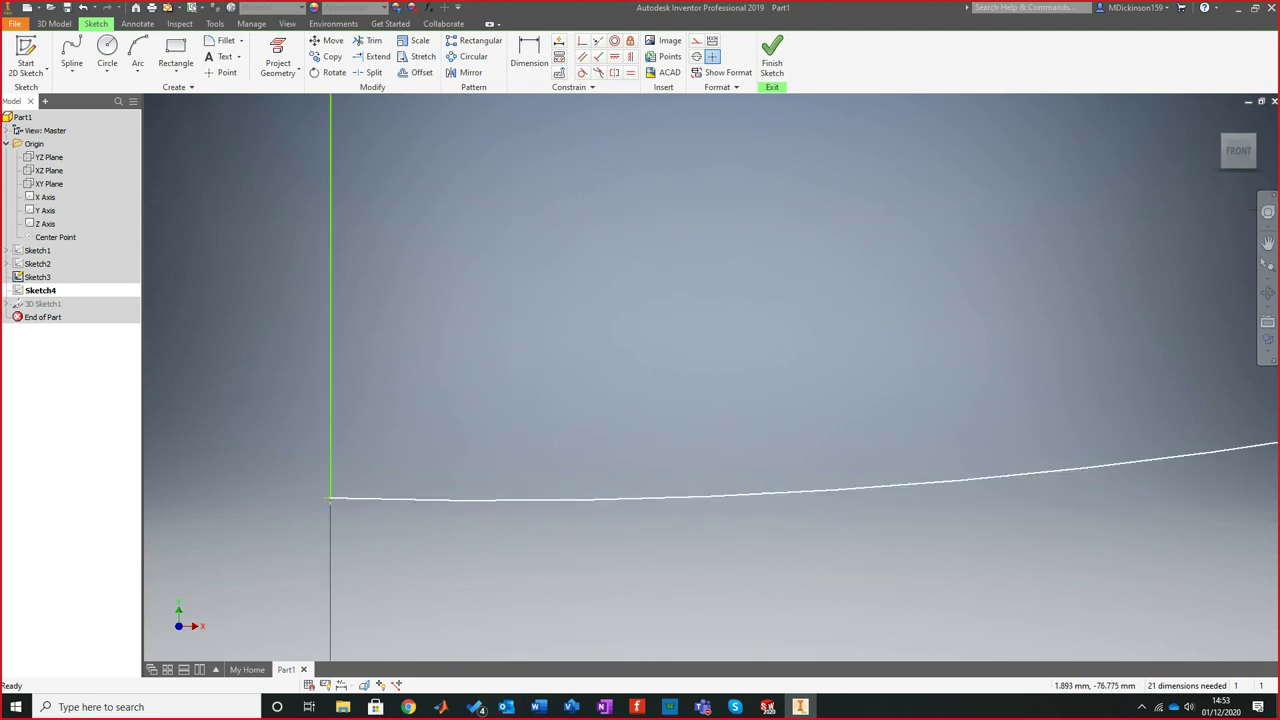
{"action": "left_click_drag", "start_coordinate": [330, 498], "coordinate": [260, 497]}
{"action": "scroll", "coordinate": [647, 579], "scroll_direction": "down", "scroll_amount": 8}
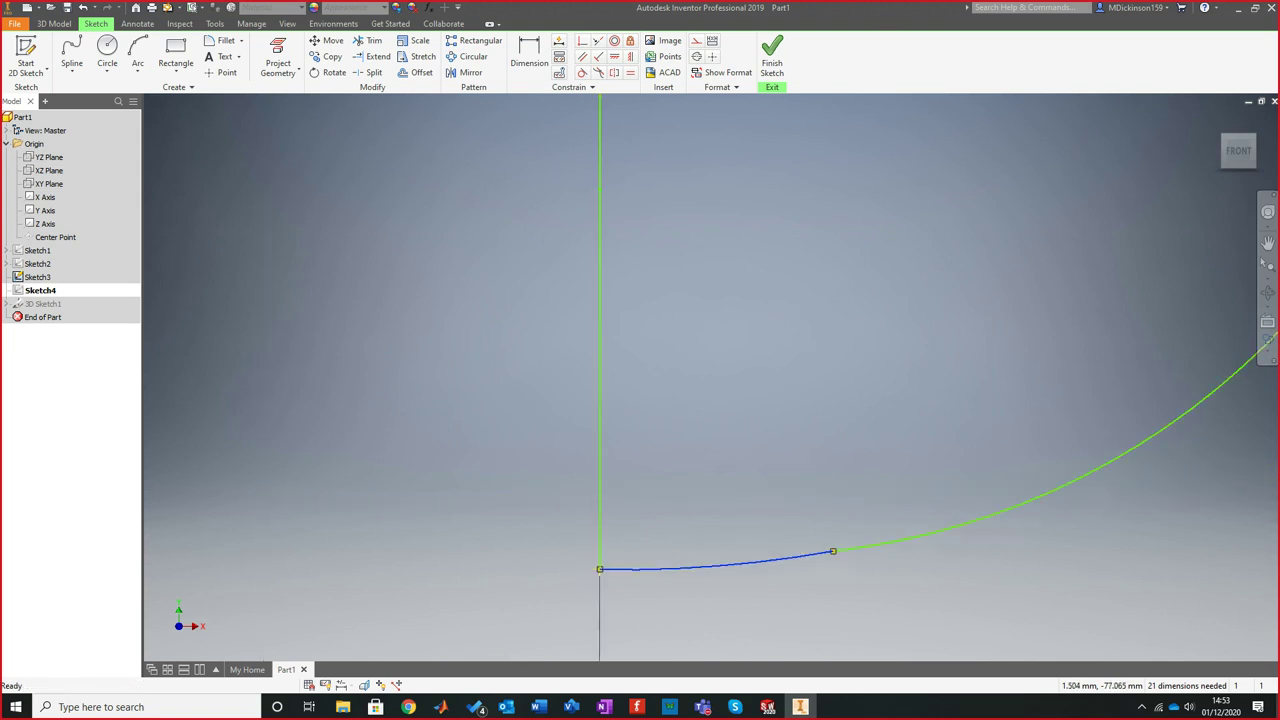
{"action": "scroll", "coordinate": [636, 576], "scroll_direction": "up", "scroll_amount": 5}
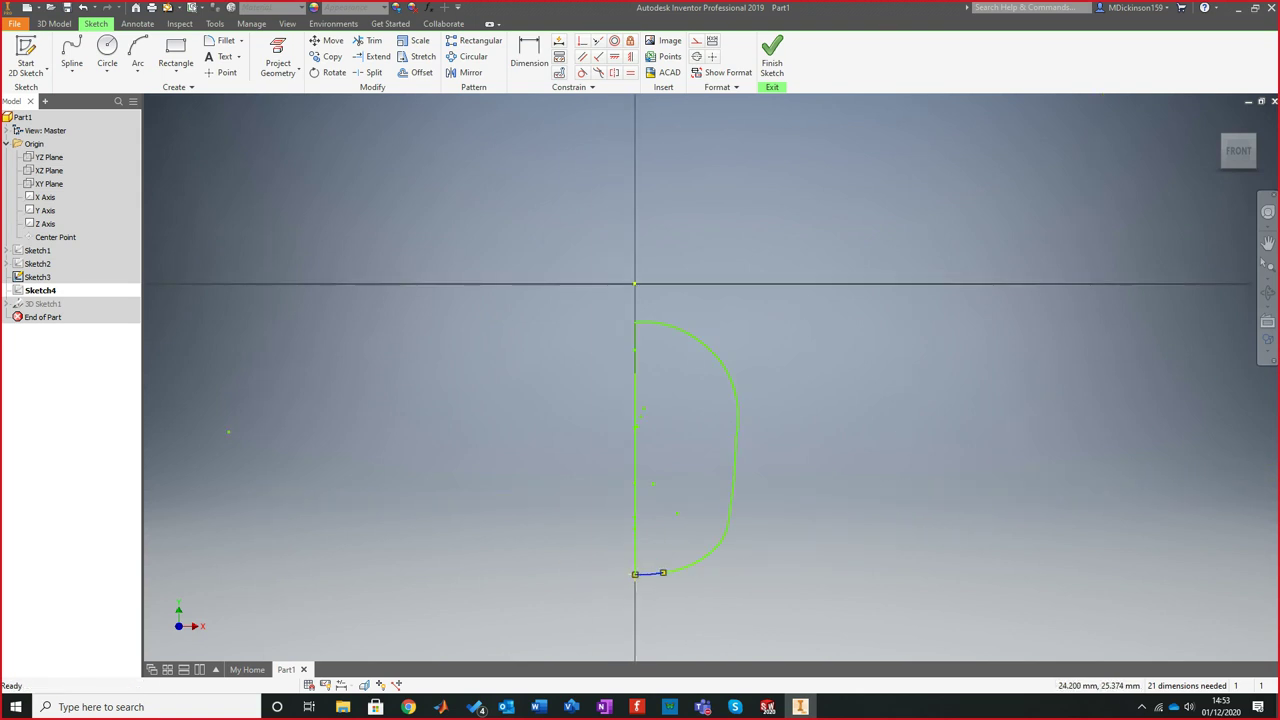
{"action": "left_click", "coordinate": [772, 57]}
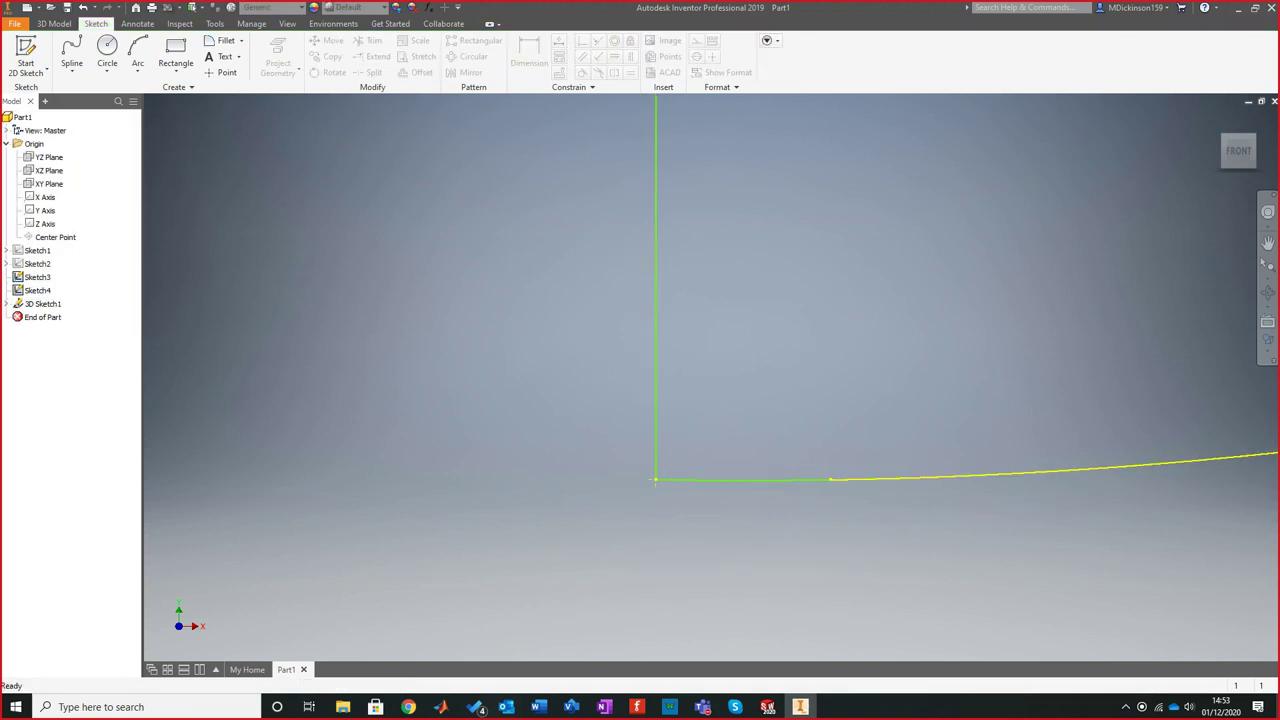
Reopen the front sketch, flatten the bottom arc at the centreline, and move its joint with the lower corner arc slightly upward
{"action": "scroll", "coordinate": [793, 476], "scroll_direction": "down", "scroll_amount": 8}
{"action": "scroll", "coordinate": [752, 531], "scroll_direction": "up", "scroll_amount": 5}
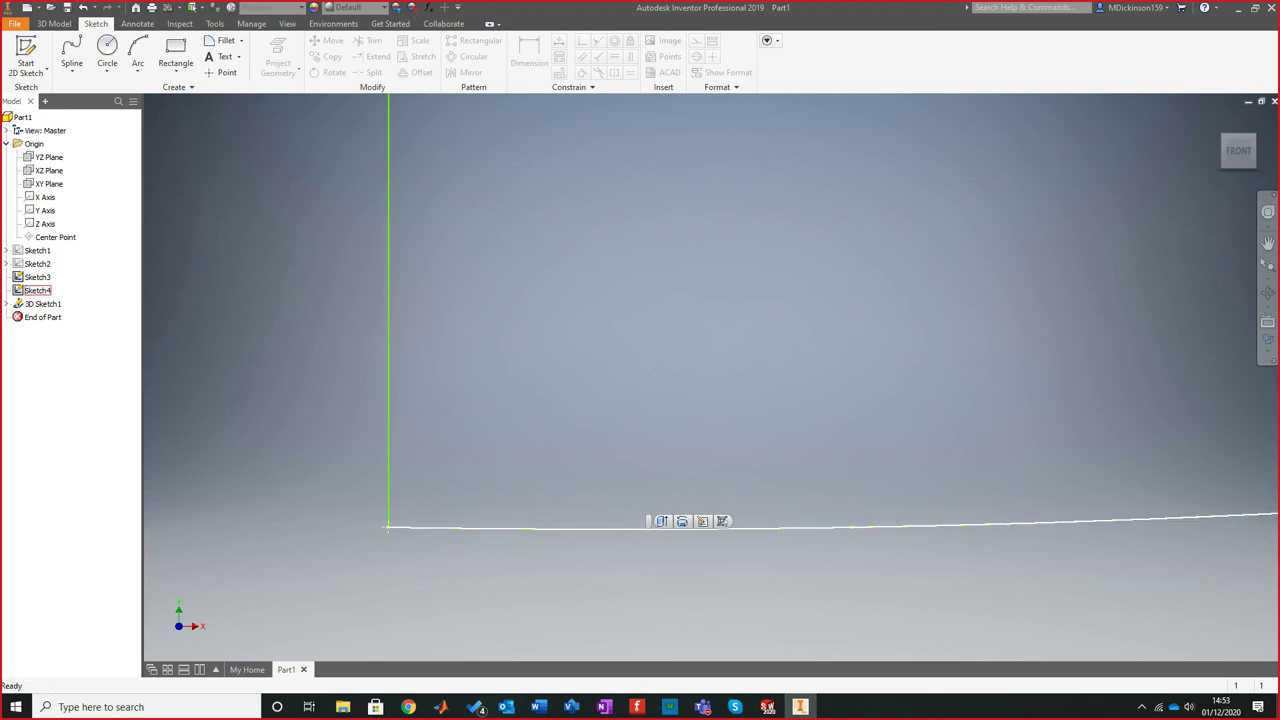
{"action": "right_click", "coordinate": [37, 289]}
{"action": "left_click", "coordinate": [70, 342]}
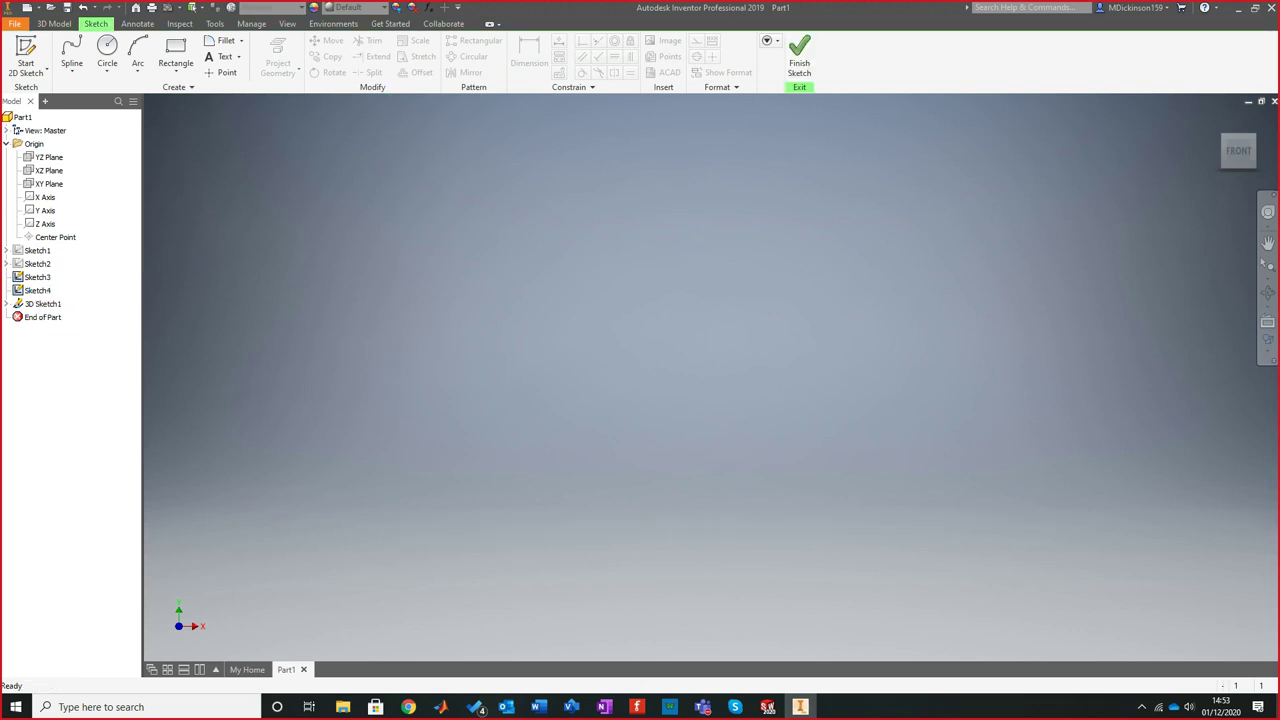
{"action": "scroll", "coordinate": [848, 658], "scroll_direction": "down", "scroll_amount": 5}
{"action": "scroll", "coordinate": [576, 643], "scroll_direction": "down", "scroll_amount": 3}
{"action": "left_click", "coordinate": [688, 591]}
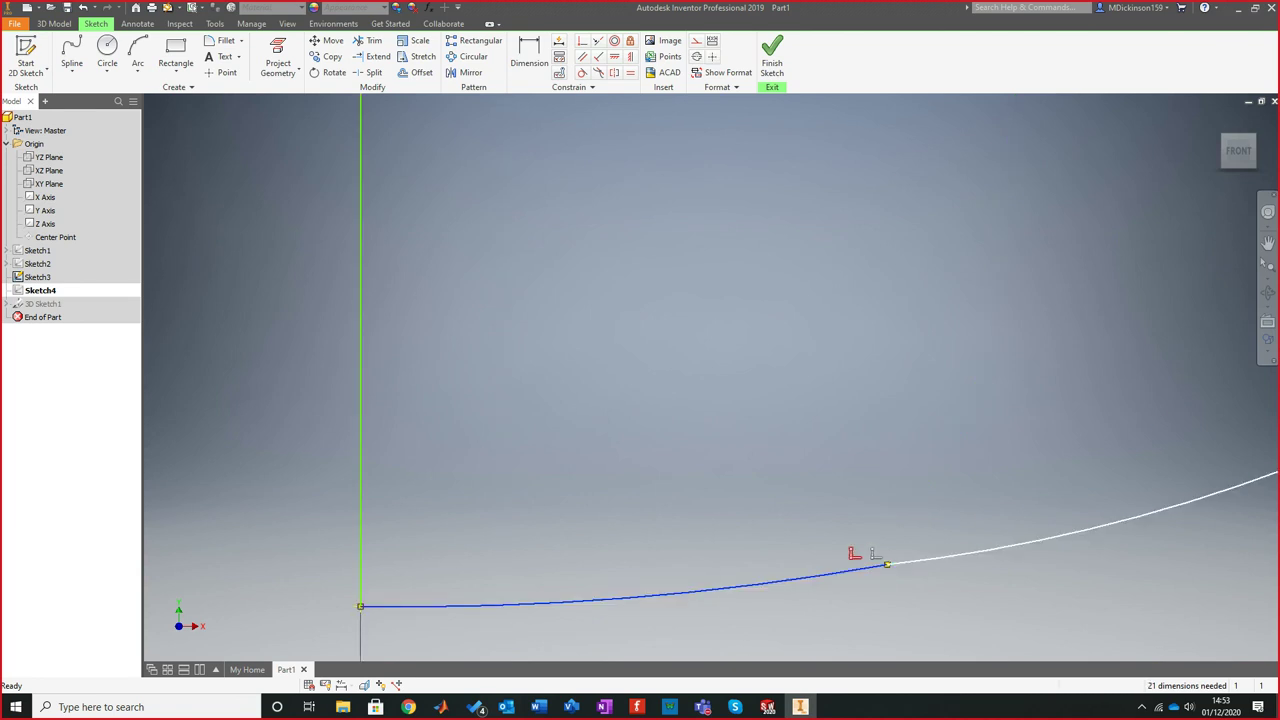
{"action": "left_click_drag", "start_coordinate": [886, 565], "coordinate": [886, 553]}
{"action": "scroll", "coordinate": [912, 588], "scroll_direction": "down", "scroll_amount": 3}
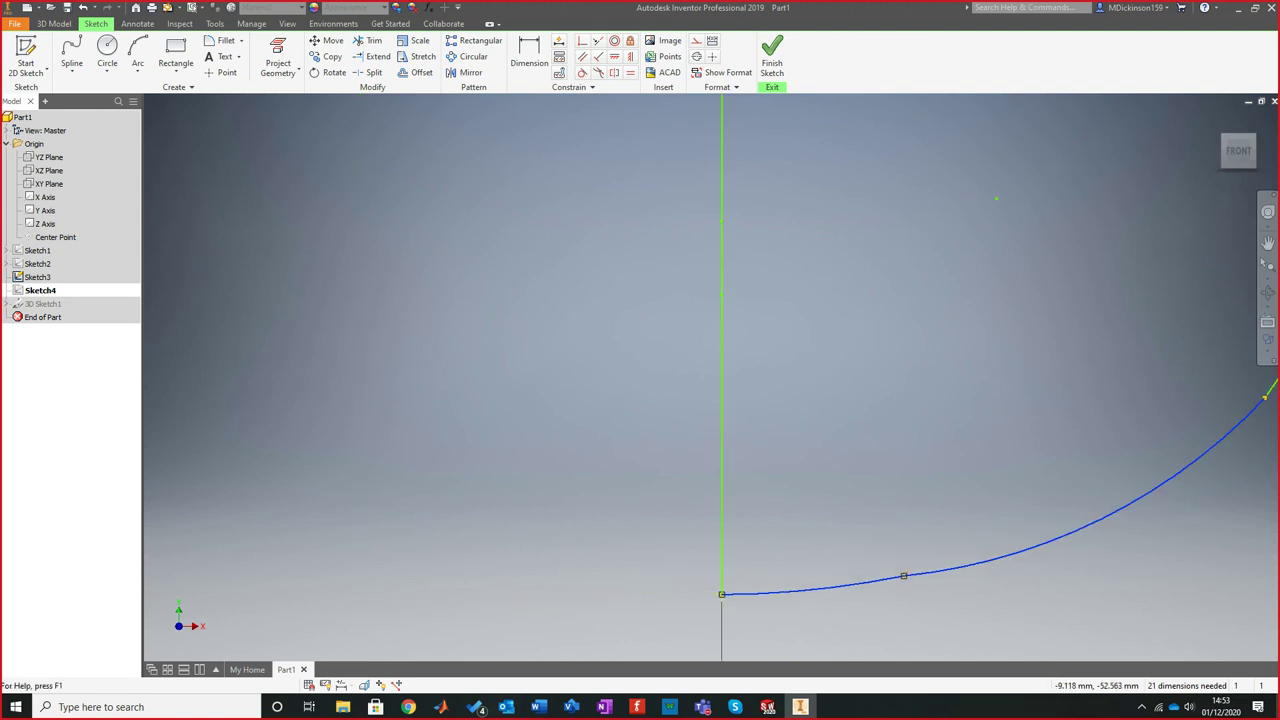
Make the front outline's bottom arc tangent to the lower corner arc and finish the sketch
{"action": "left_click", "coordinate": [582, 72]}
{"action": "scroll", "coordinate": [918, 453], "scroll_direction": "down", "scroll_amount": 3}
{"action": "scroll", "coordinate": [918, 453], "scroll_direction": "up", "scroll_amount": 4}
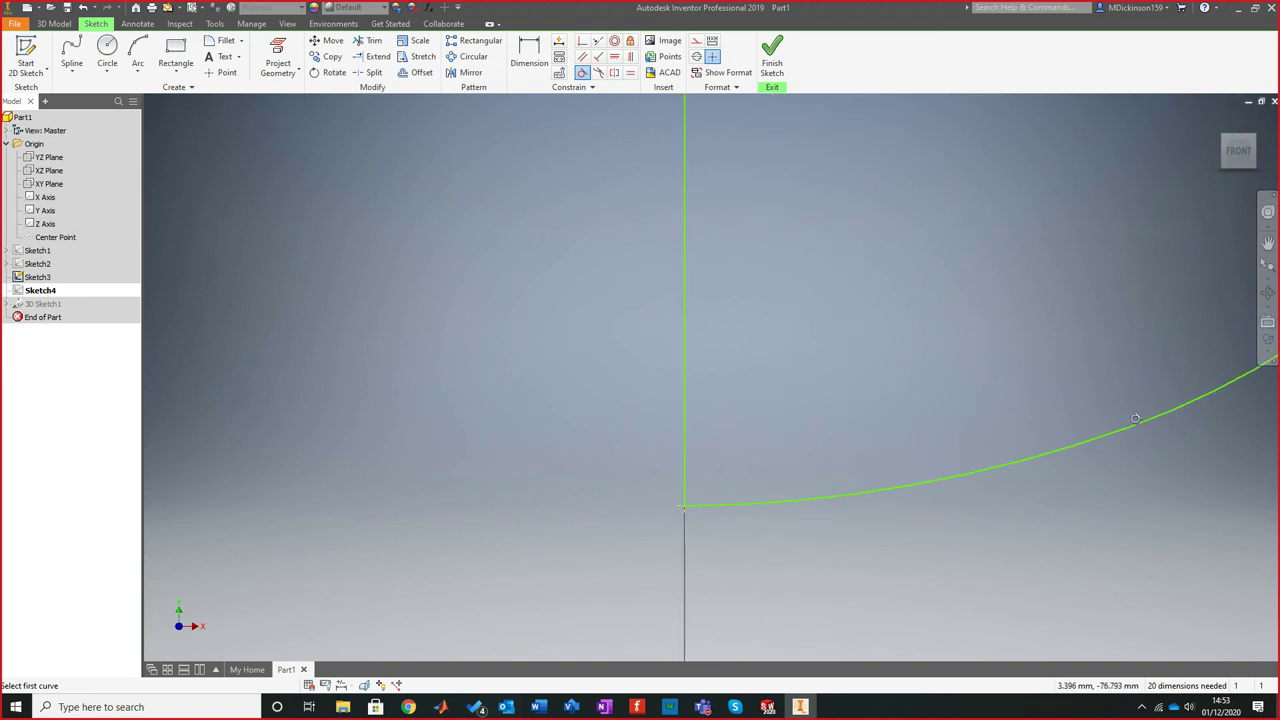
{"action": "scroll", "coordinate": [1136, 418], "scroll_direction": "up", "scroll_amount": 3}
{"action": "left_click", "coordinate": [771, 60]}
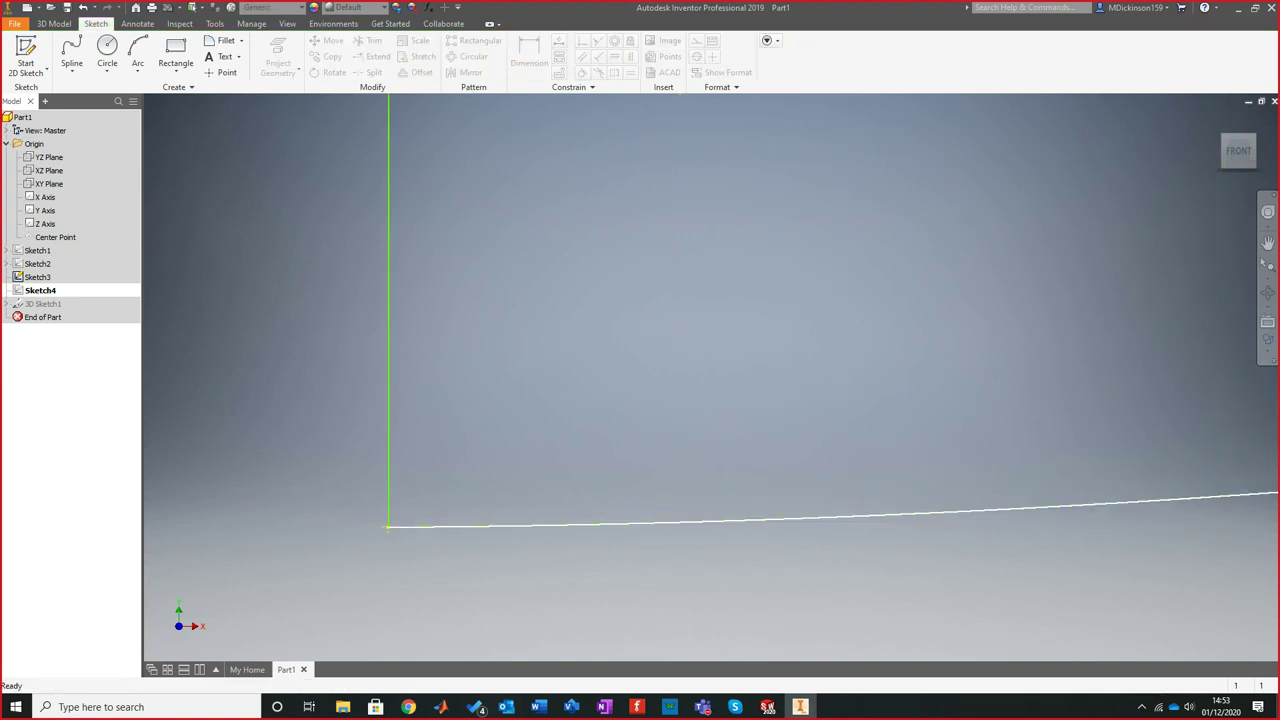
{"action": "scroll", "coordinate": [655, 546], "scroll_direction": "down", "scroll_amount": 5}
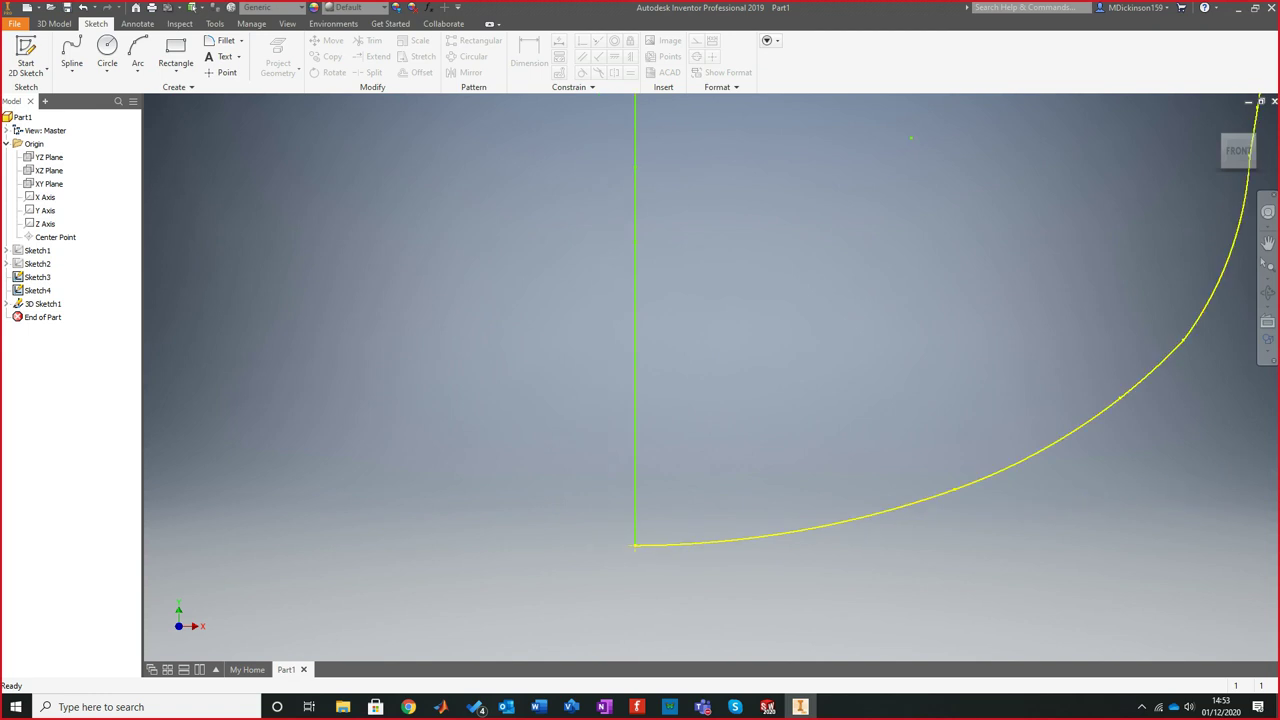
Hide the front and side outline sketches, leaving only the 3D intersection curve displayed
{"action": "left_click", "coordinate": [37, 277]}
{"action": "left_click", "coordinate": [37, 290], "text": "ctrl"}
{"action": "right_click", "coordinate": [38, 290]}
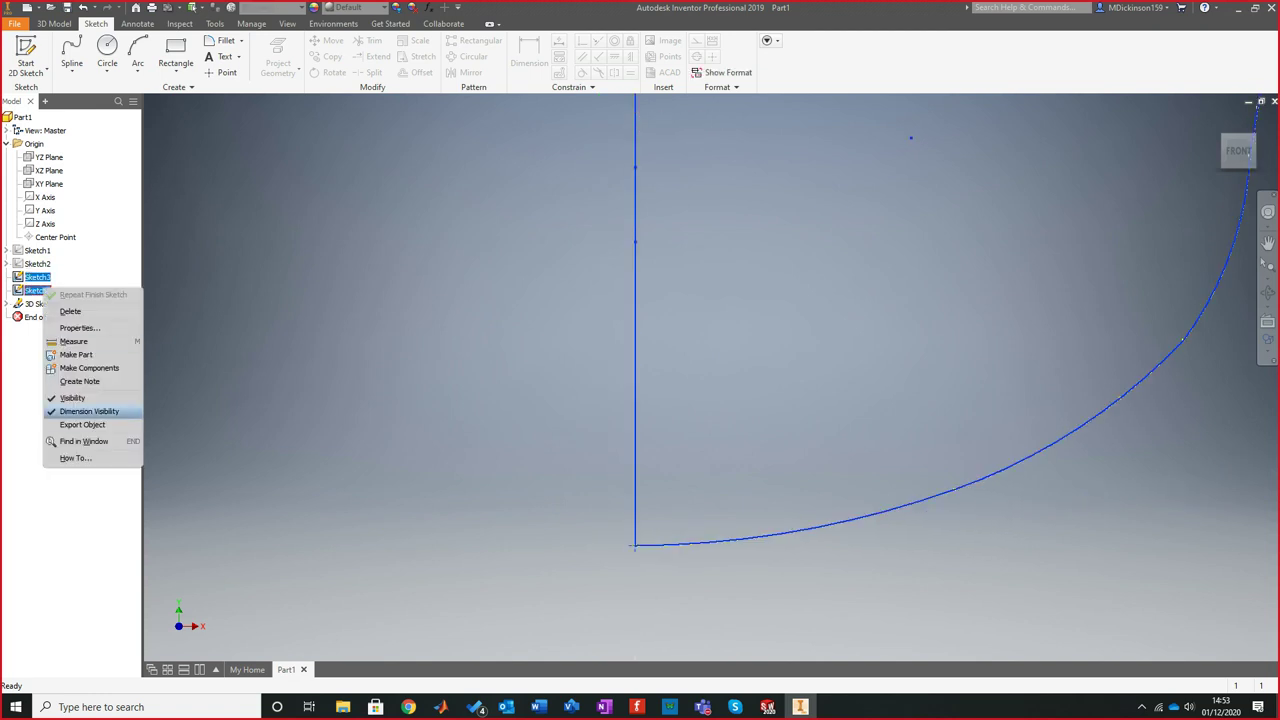
{"action": "left_click", "coordinate": [75, 398]}
Examine the 3D intersection curve from several angles and compare it with the YZ and XZ origin planes
{"action": "scroll", "coordinate": [632, 424], "scroll_direction": "down", "scroll_amount": 5}
{"action": "middle_click_drag", "start_coordinate": [632, 424], "coordinate": [1027, 505]}
{"action": "scroll", "coordinate": [684, 396], "scroll_direction": "down", "scroll_amount": 3}
{"action": "scroll", "coordinate": [920, 418], "scroll_direction": "up", "scroll_amount": 4}
{"action": "middle_click_drag", "start_coordinate": [920, 418], "coordinate": [1204, 386]}
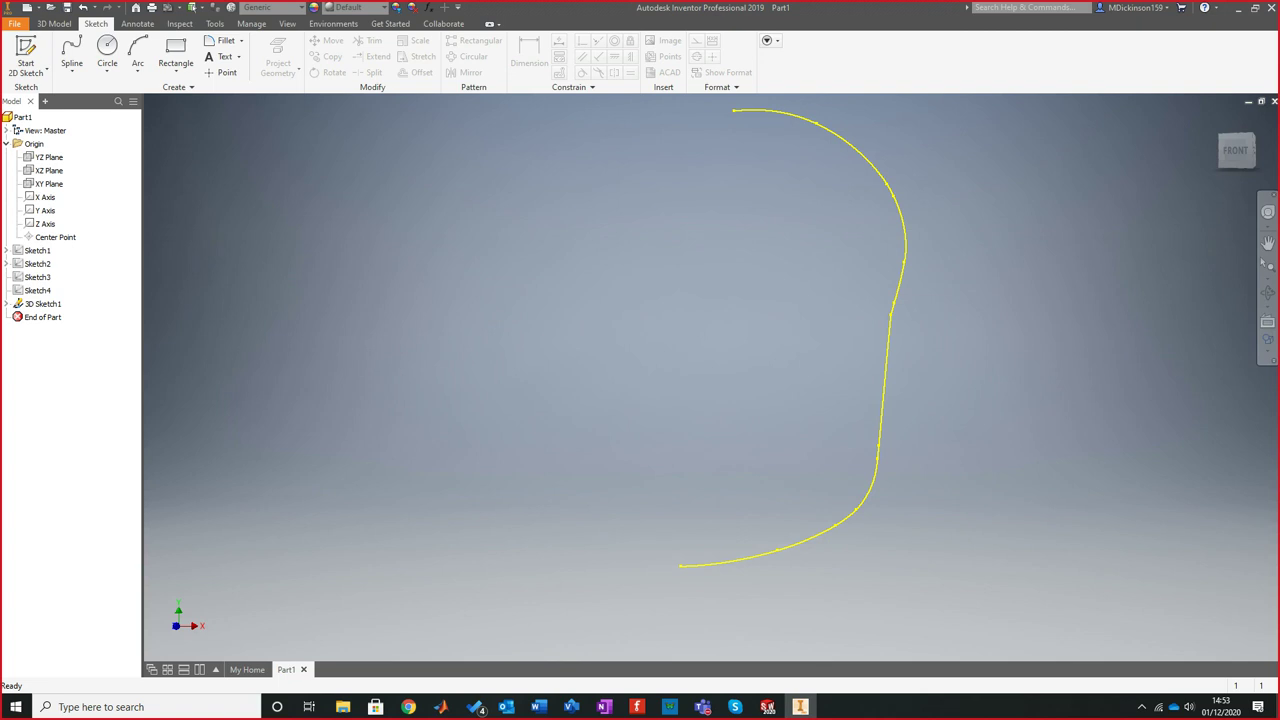
{"action": "middle_click_drag", "start_coordinate": [780, 340], "coordinate": [650, 402], "text": "shift"}
{"action": "left_click", "coordinate": [49, 157]}
{"action": "scroll", "coordinate": [669, 450], "scroll_direction": "down", "scroll_amount": 2}
{"action": "middle_click_drag", "start_coordinate": [482, 232], "coordinate": [500, 596], "text": "shift"}
{"action": "key", "text": "Escape"}
{"action": "scroll", "coordinate": [807, 424], "scroll_direction": "down", "scroll_amount": 5}
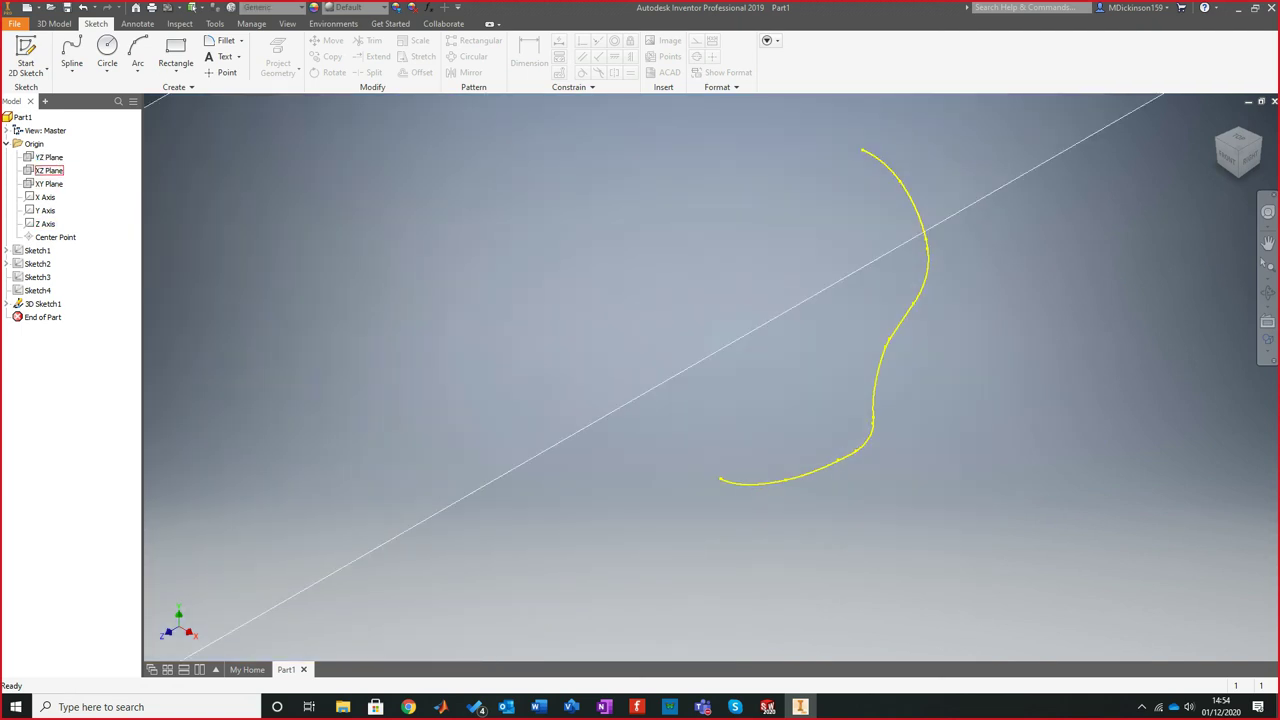
{"action": "left_click", "coordinate": [49, 170]}
{"action": "middle_click_drag", "start_coordinate": [171, 647], "coordinate": [240, 519], "text": "shift"}
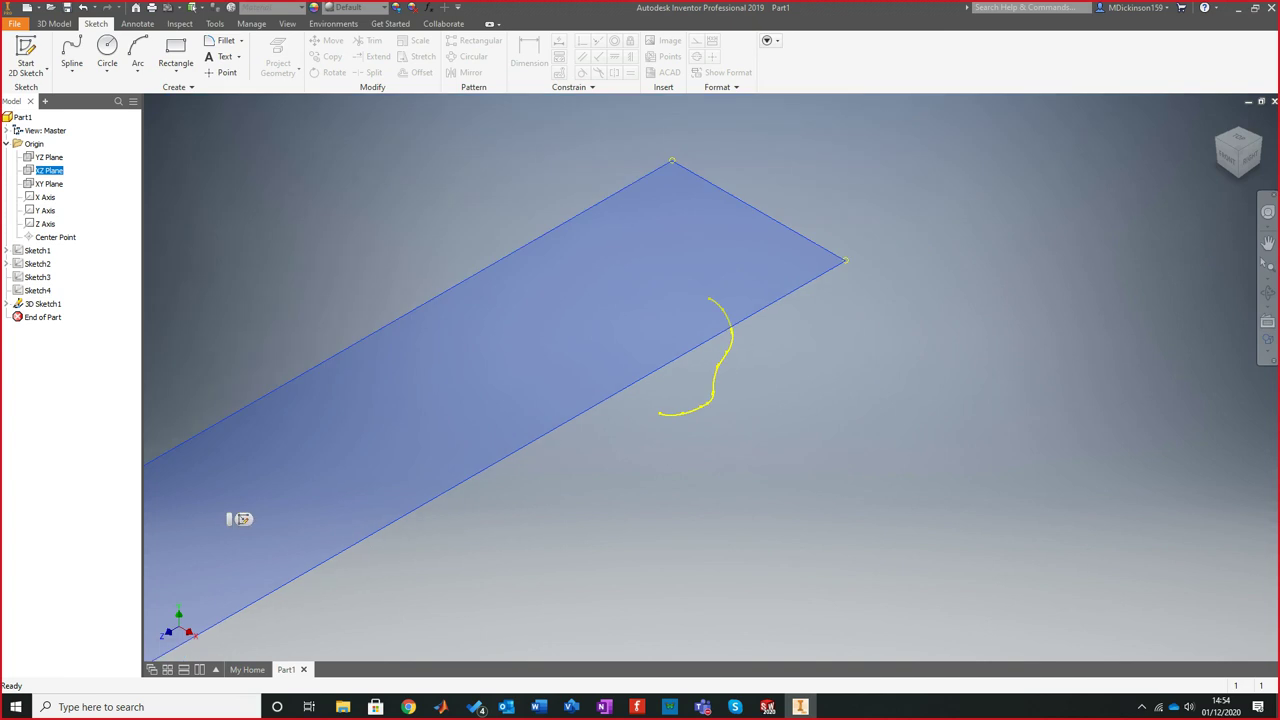
{"action": "left_click", "coordinate": [49, 157]}
{"action": "scroll", "coordinate": [793, 422], "scroll_direction": "down", "scroll_amount": 3}
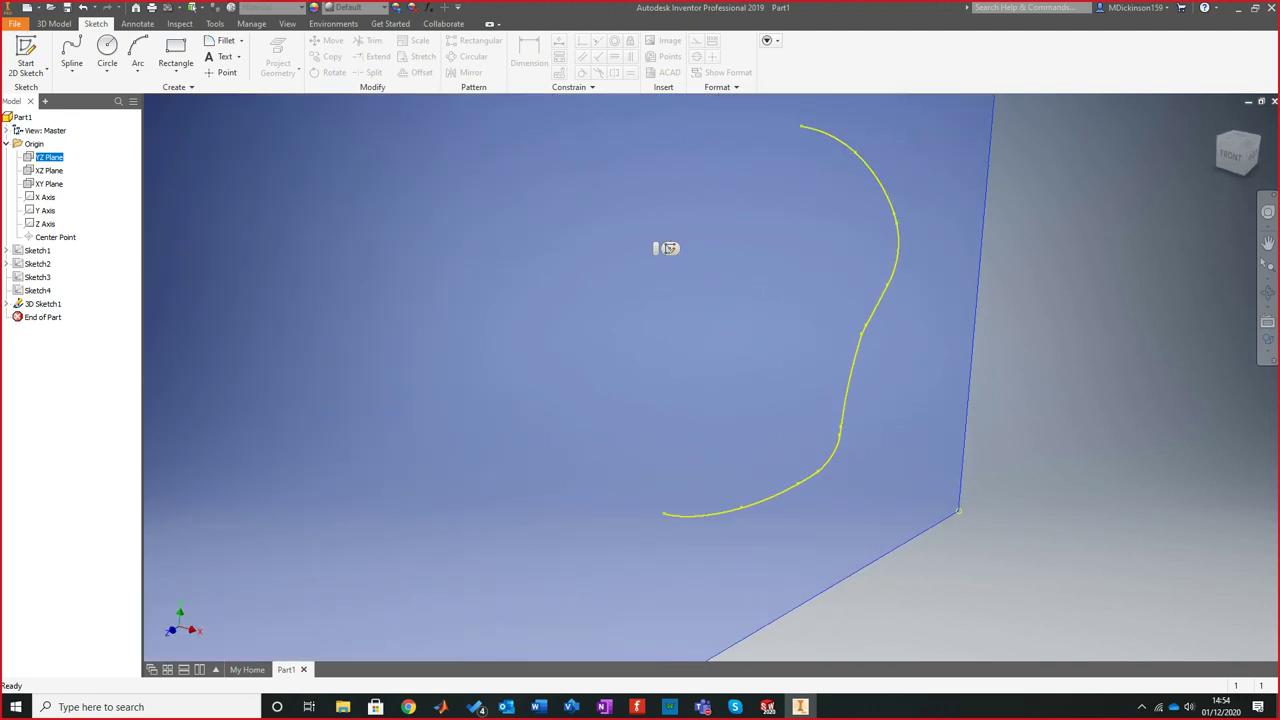
{"action": "key", "text": "Escape"}
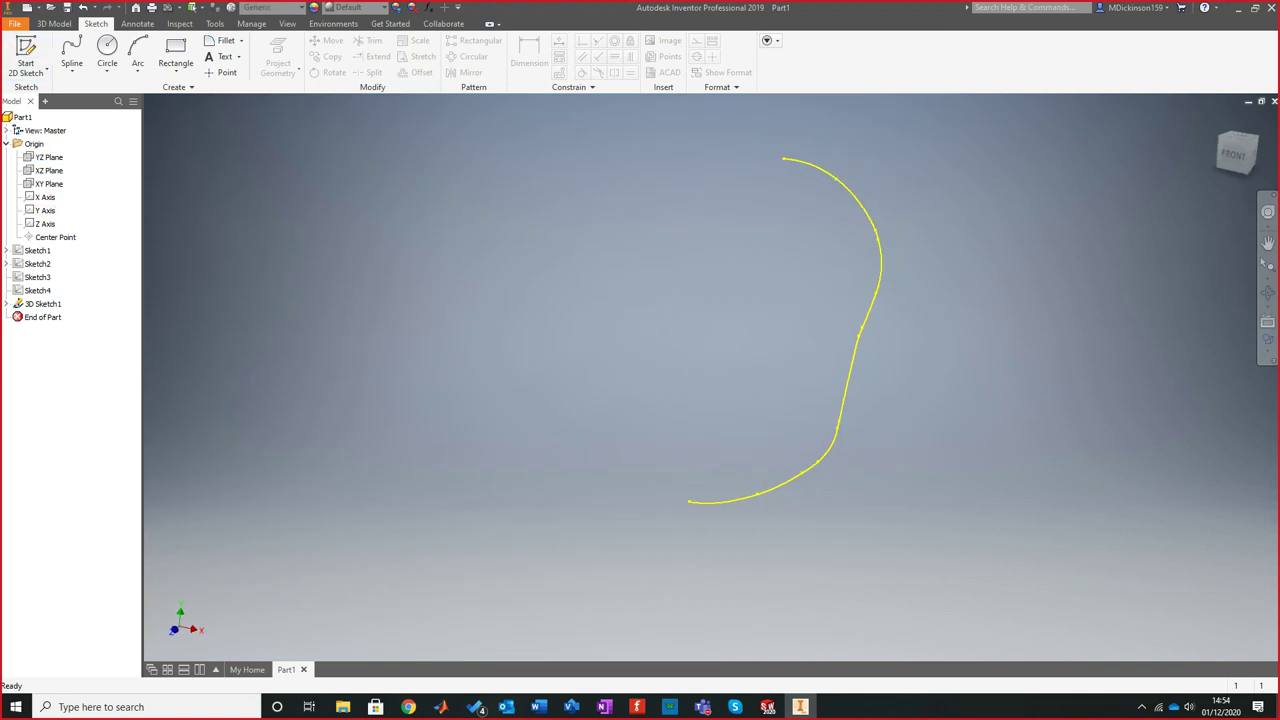
Start a new 3D sketch, show the helmet's side reference image, and look at it from the right side
{"action": "left_click", "coordinate": [28, 73]}
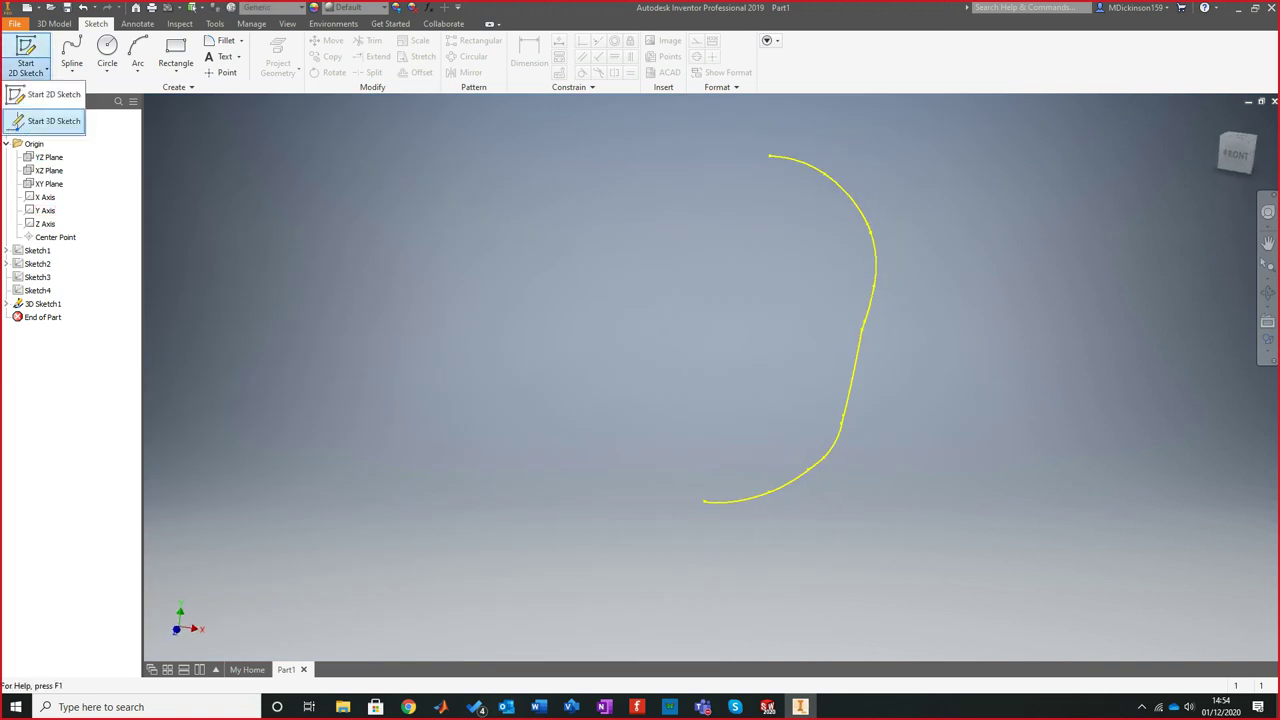
{"action": "left_click", "coordinate": [53, 121]}
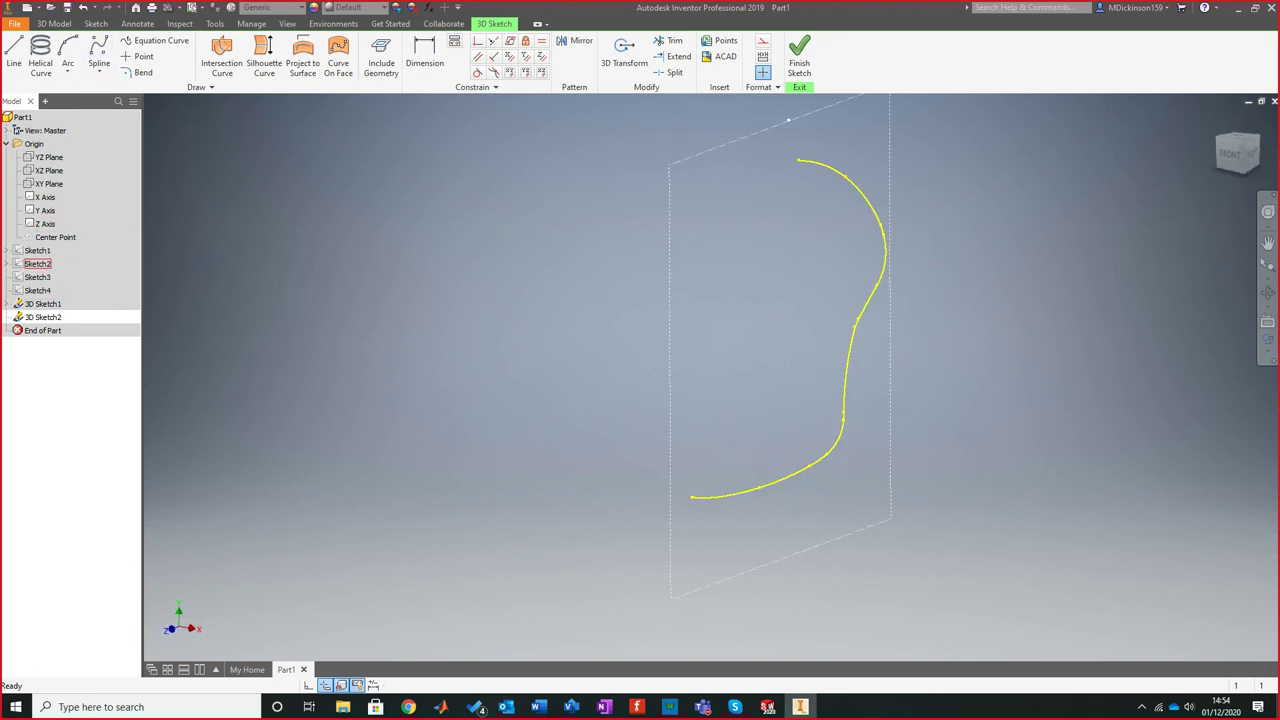
{"action": "right_click", "coordinate": [38, 263]}
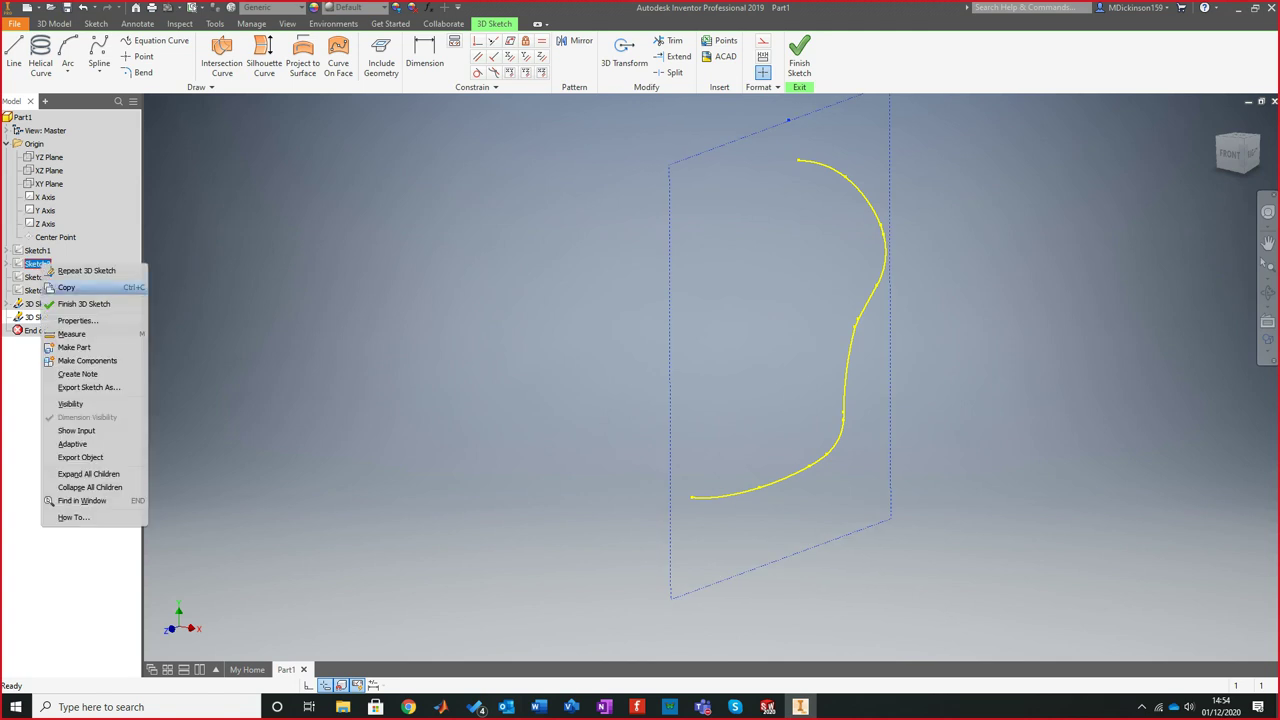
{"action": "left_click", "coordinate": [70, 403]}
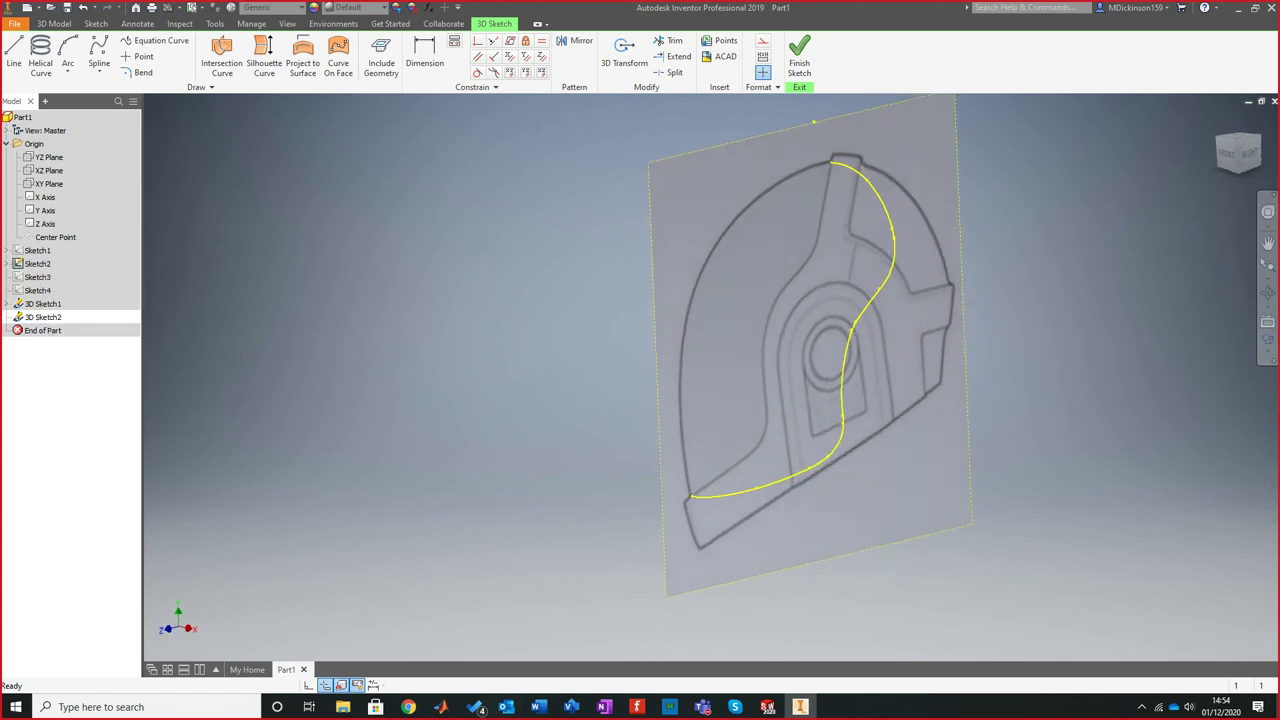
{"action": "scroll", "coordinate": [906, 370], "scroll_direction": "up", "scroll_amount": 1}
{"action": "left_click", "coordinate": [1244, 154]}
{"action": "scroll", "coordinate": [628, 455], "scroll_direction": "down", "scroll_amount": 6}
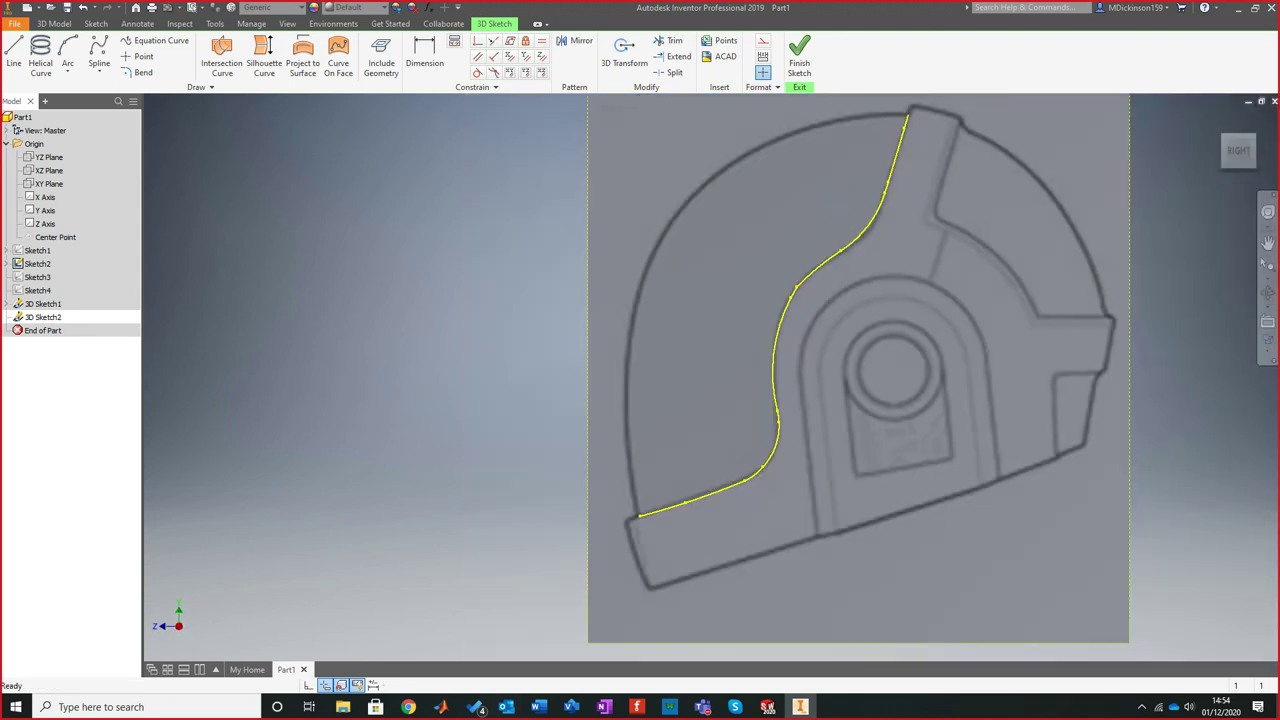
{"action": "scroll", "coordinate": [760, 345], "scroll_direction": "up", "scroll_amount": 4}
{"action": "scroll", "coordinate": [814, 225], "scroll_direction": "down", "scroll_amount": 3}
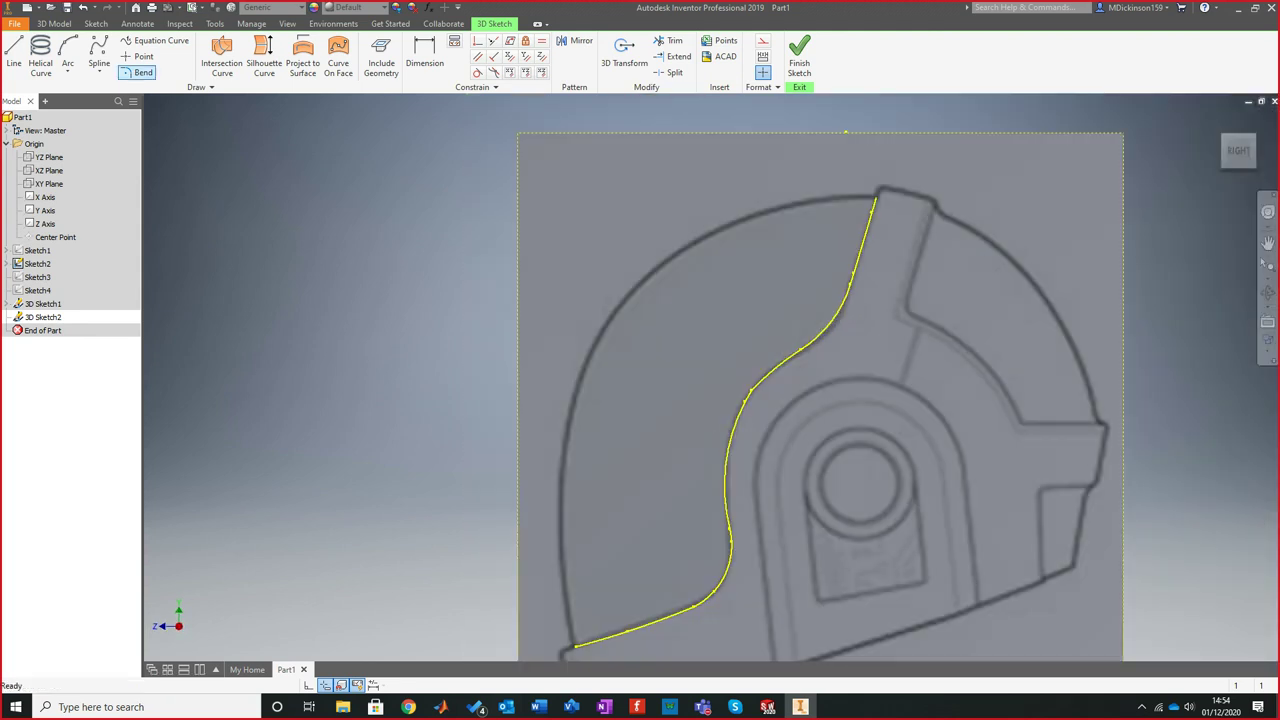
Trace the upper part of the visor's front edge with two connected arcs from the intersection curve's upper end, the first spanning about 23 mm
{"action": "left_click", "coordinate": [67, 52]}
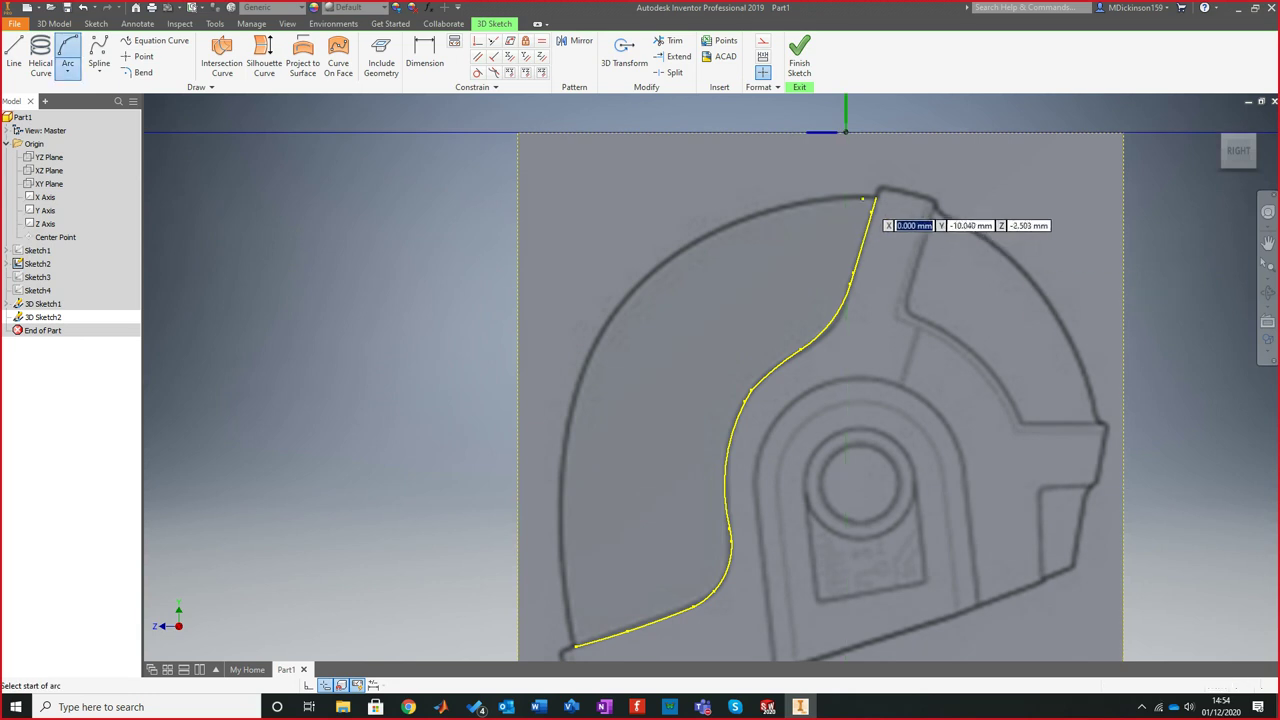
{"action": "left_click", "coordinate": [875, 199]}
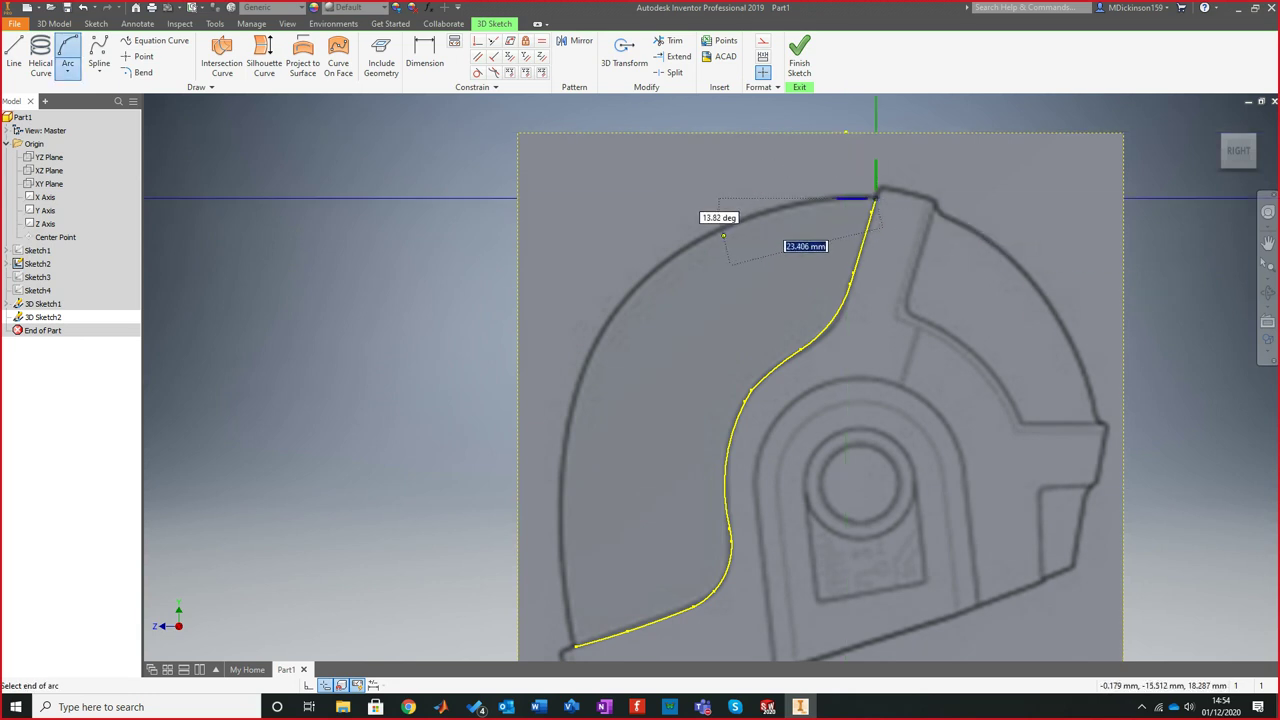
{"action": "left_click", "coordinate": [722, 229]}
{"action": "key", "text": "Escape"}
{"action": "left_click", "coordinate": [722, 229]}
{"action": "left_click", "coordinate": [611, 316]}
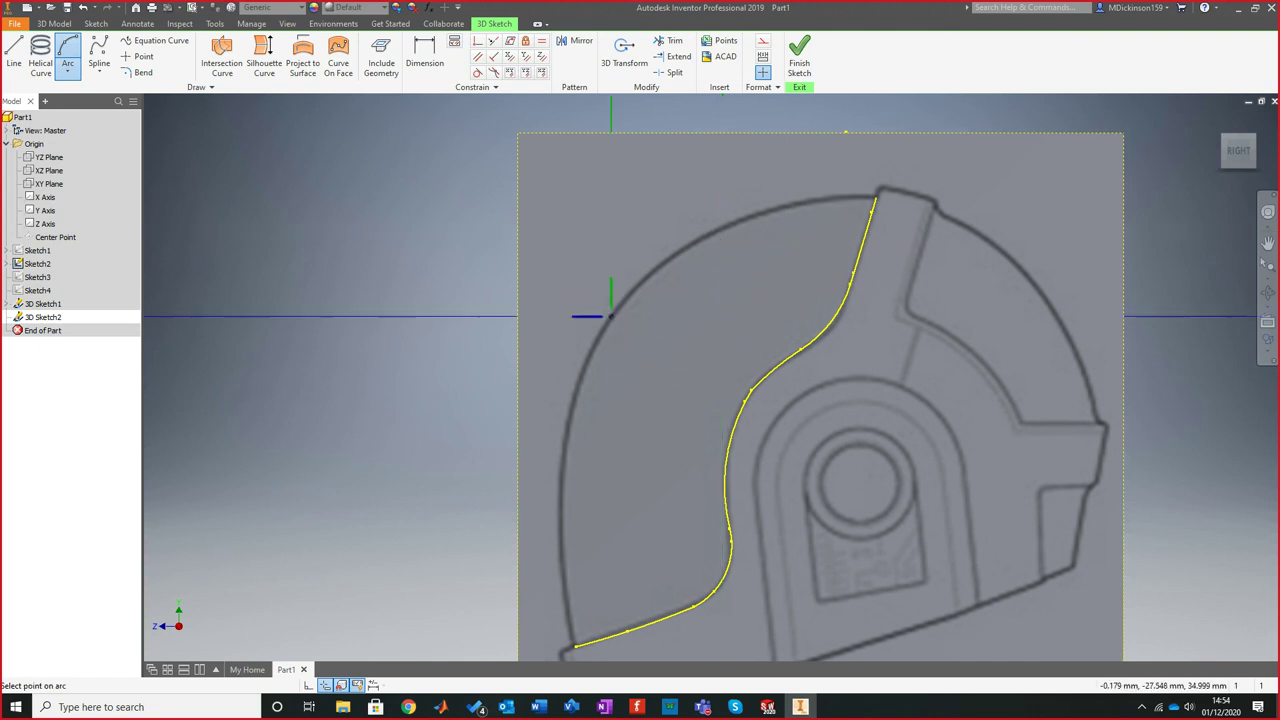
{"action": "key", "text": "Escape"}
Continue the visor's front edge with two more arcs down to the intersection curve's lower end, the last spanning about 25 mm
{"action": "left_click", "coordinate": [611, 317]}
{"action": "left_click", "coordinate": [562, 474]}
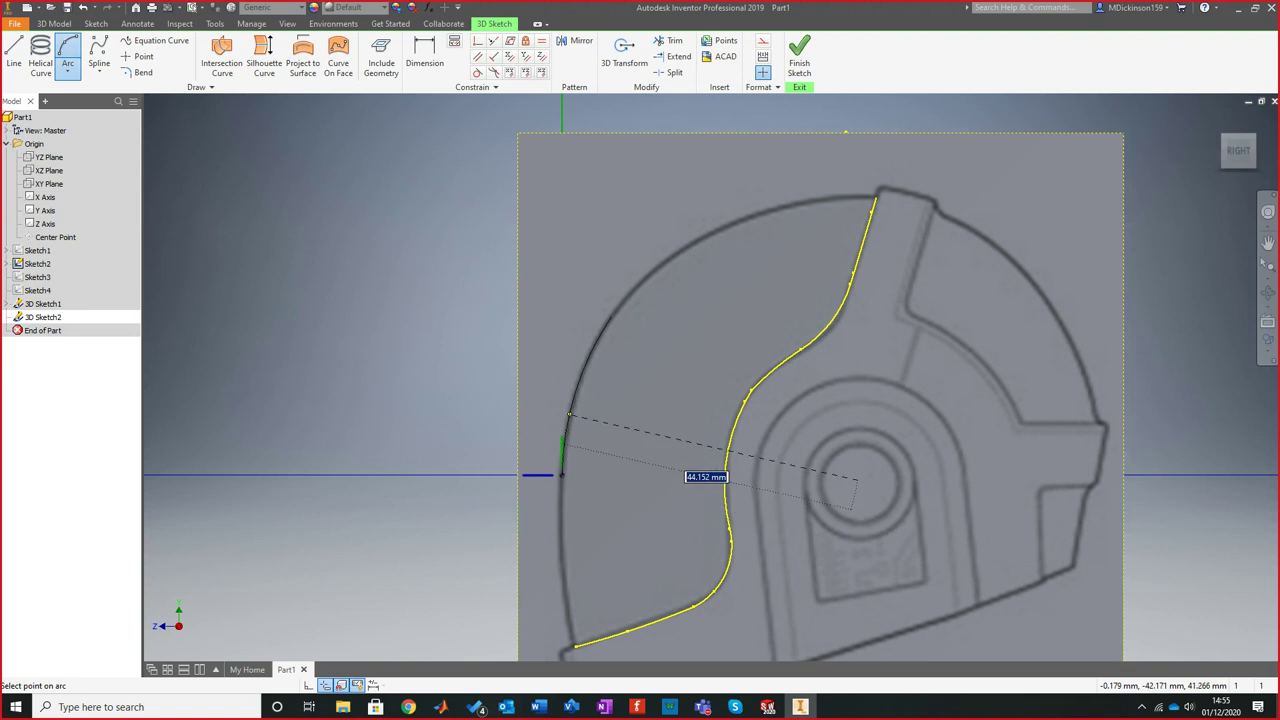
{"action": "key", "text": "Escape"}
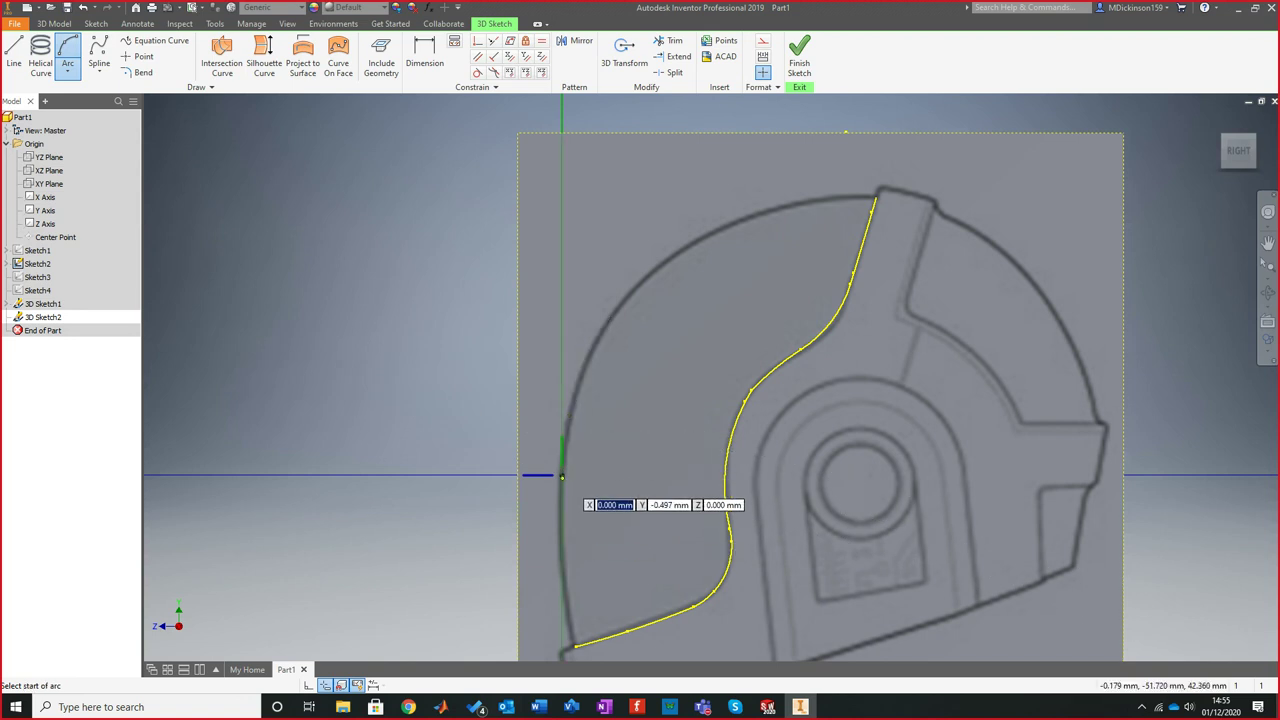
{"action": "left_click", "coordinate": [562, 474]}
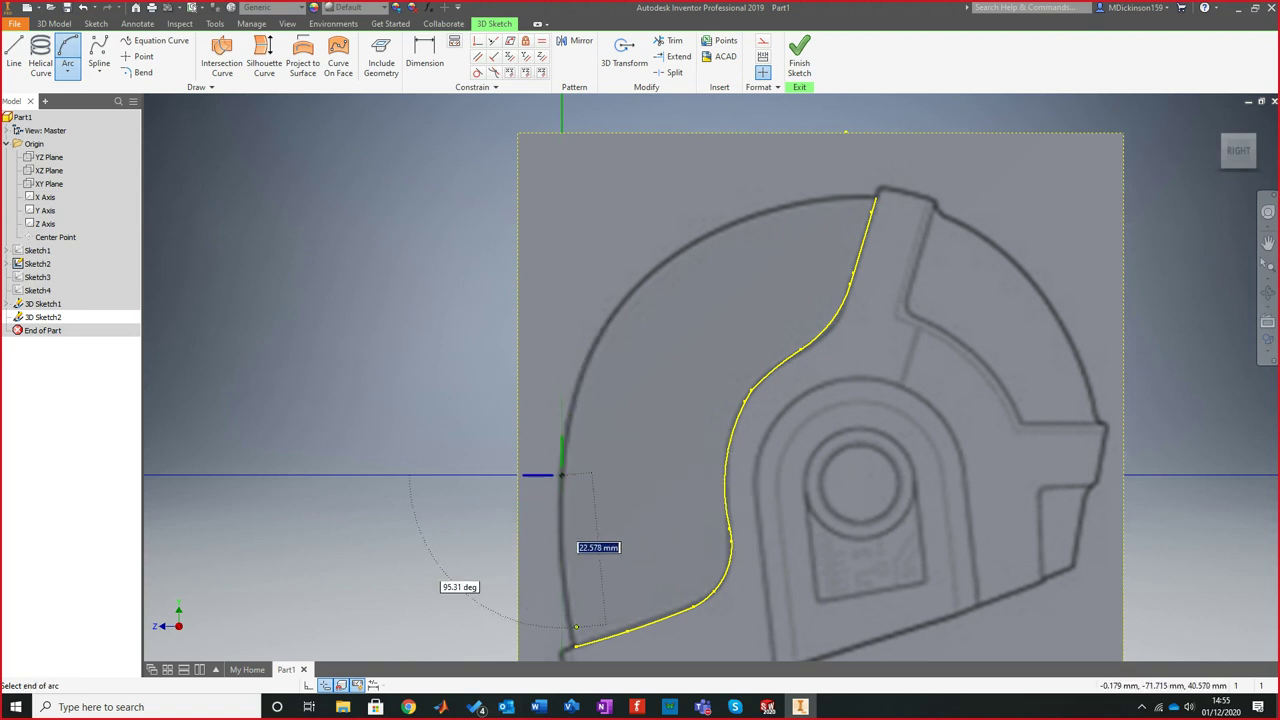
{"action": "scroll", "coordinate": [576, 627], "scroll_direction": "up", "scroll_amount": 3}
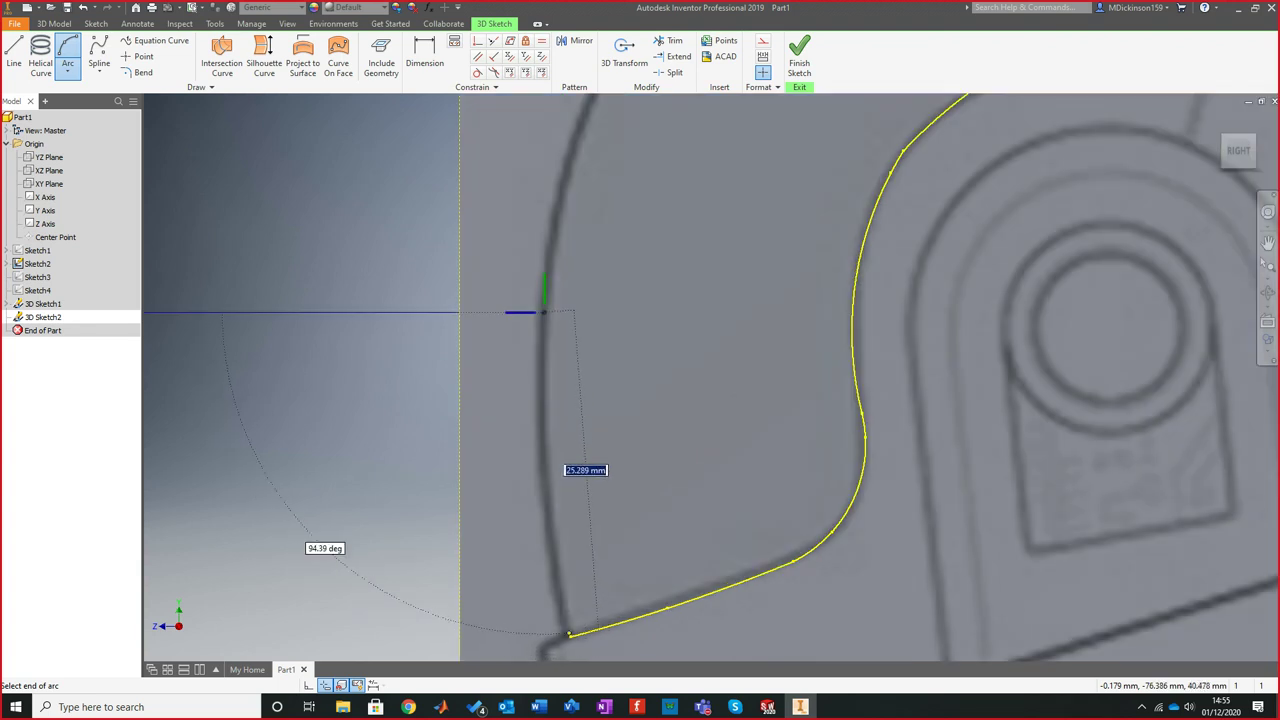
{"action": "left_click", "coordinate": [572, 636]}
{"action": "left_click", "coordinate": [557, 560]}
{"action": "scroll", "coordinate": [700, 505], "scroll_direction": "down", "scroll_amount": 5}
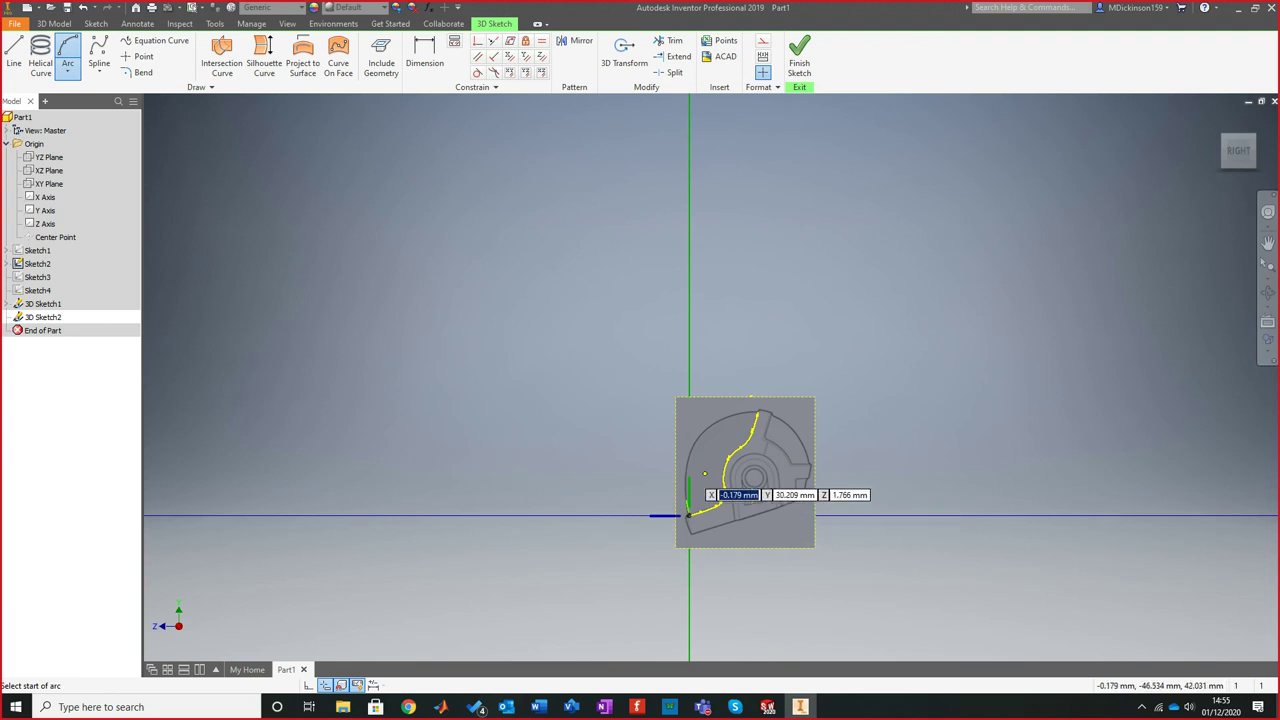
Finish the 3D sketch of the visor's front edge and hide the sketch holding the side reference image
{"action": "scroll", "coordinate": [700, 505], "scroll_direction": "up", "scroll_amount": 1}
{"action": "mouse_move", "coordinate": [726, 477]}
{"action": "middle_mouse_down", "text": "shift"}
{"action": "mouse_move", "coordinate": [907, 494]}
{"action": "mouse_move", "coordinate": [845, 489]}
{"action": "middle_mouse_up", "text": "shift"}
{"action": "scroll", "coordinate": [731, 499], "scroll_direction": "up", "scroll_amount": 2}
{"action": "mouse_move", "coordinate": [733, 499]}
{"action": "middle_mouse_down", "text": "shift"}
{"action": "mouse_move", "coordinate": [686, 497]}
{"action": "mouse_move", "coordinate": [782, 451]}
{"action": "mouse_move", "coordinate": [918, 334]}
{"action": "mouse_move", "coordinate": [922, 354]}
{"action": "middle_mouse_up", "text": "shift"}
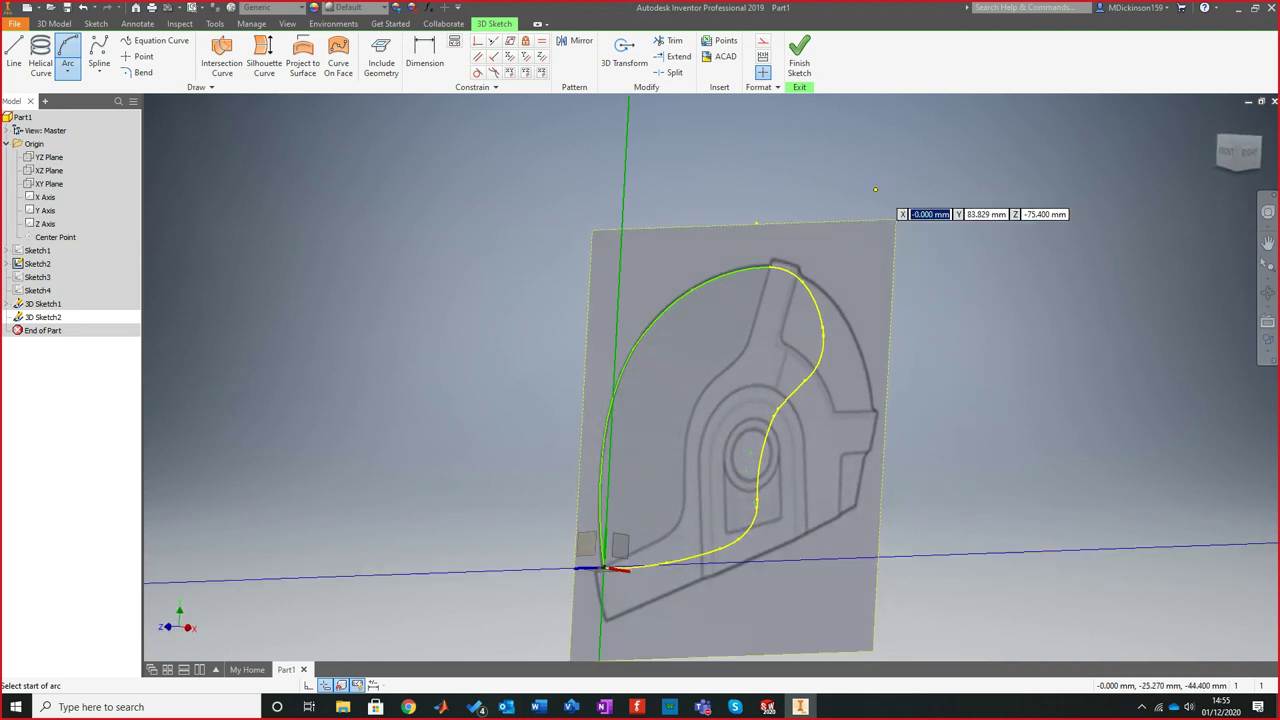
{"action": "left_click", "coordinate": [799, 55]}
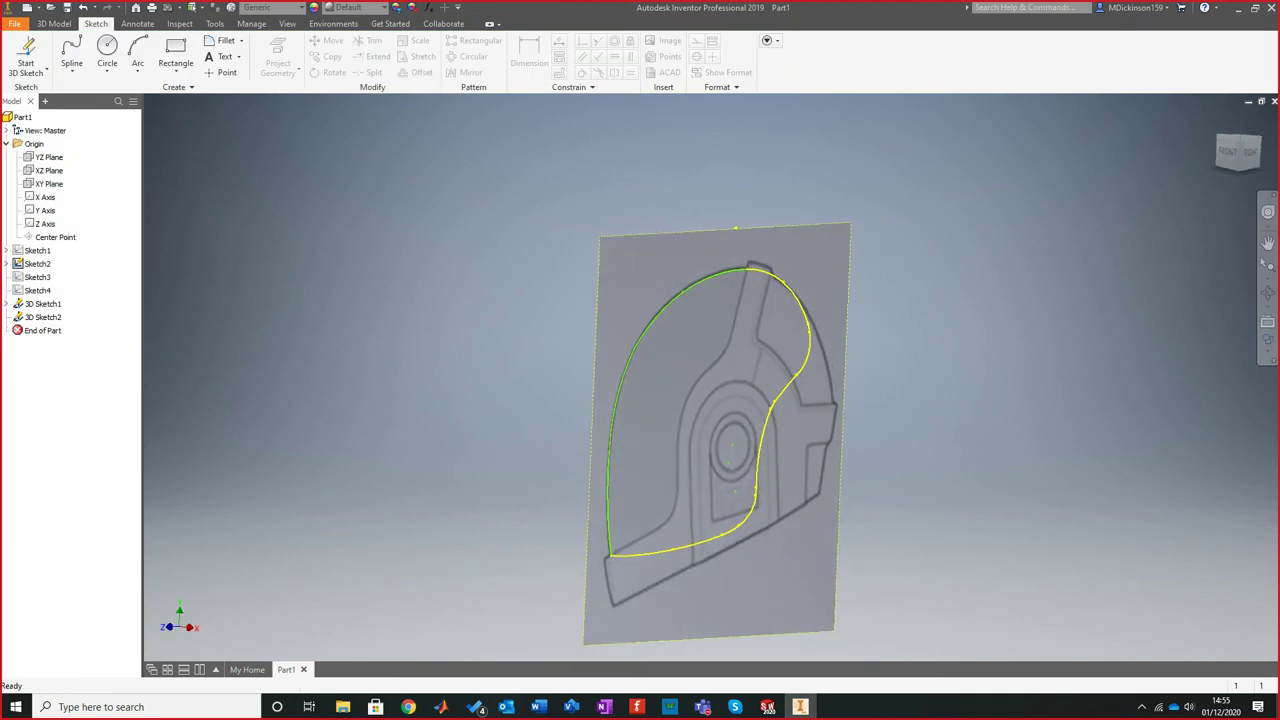
{"action": "right_click", "coordinate": [38, 263]}
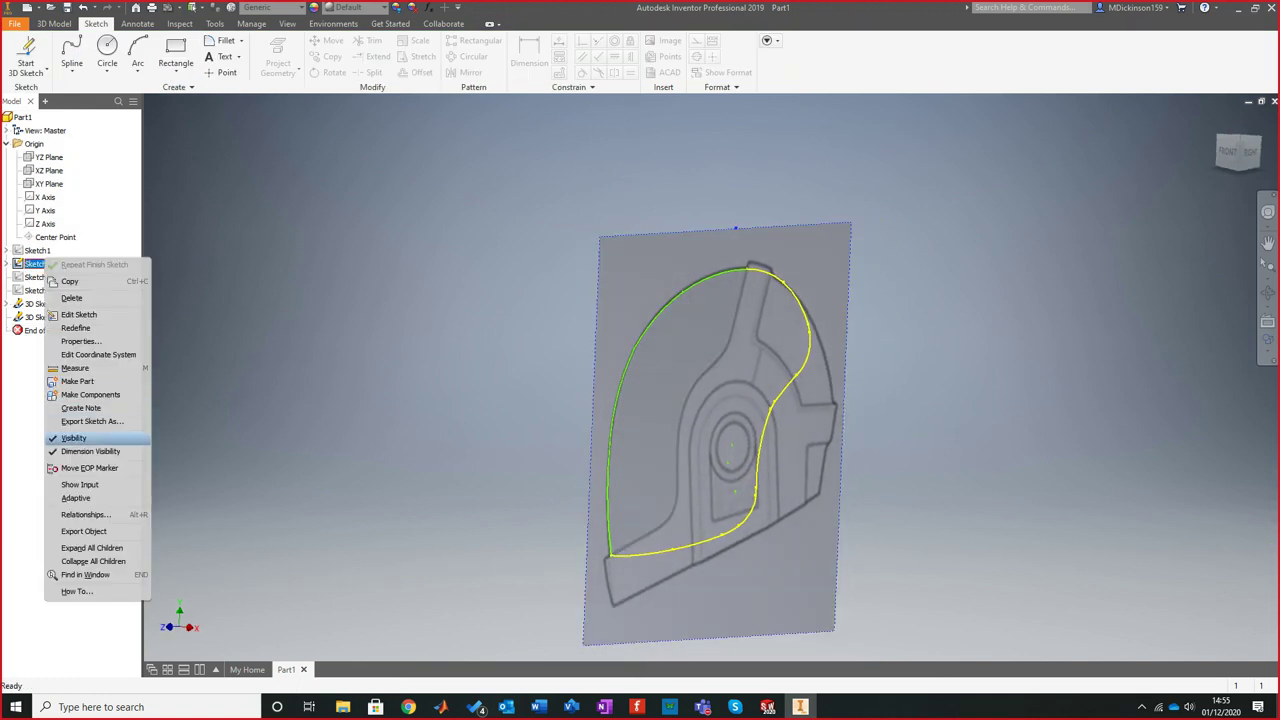
{"action": "left_click", "coordinate": [73, 437]}
{"action": "middle_click_drag", "start_coordinate": [712, 398], "coordinate": [660, 402], "text": "shift"}
{"action": "scroll", "coordinate": [712, 396], "scroll_direction": "down", "scroll_amount": 2}
{"action": "scroll", "coordinate": [712, 396], "scroll_direction": "up", "scroll_amount": 1}
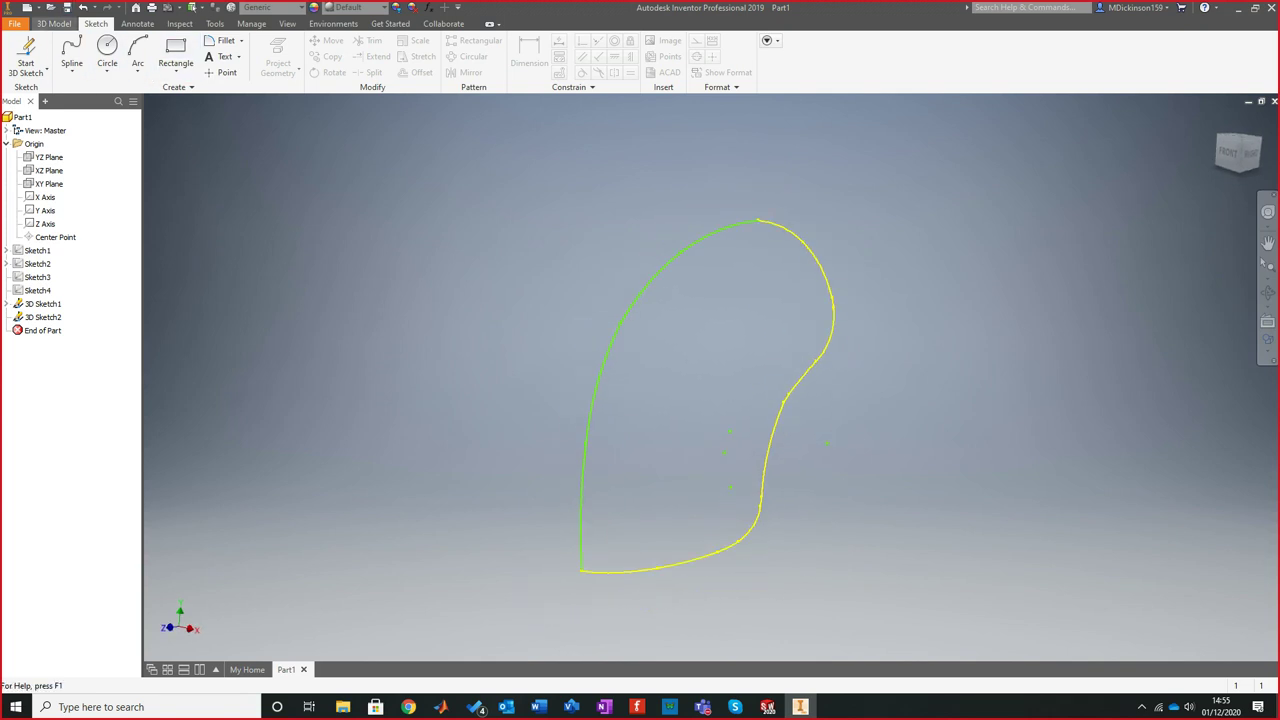
Create a boundary patch from the closed loop of the front-edge arcs and the 3D intersection curve
{"action": "left_click", "coordinate": [54, 23]}
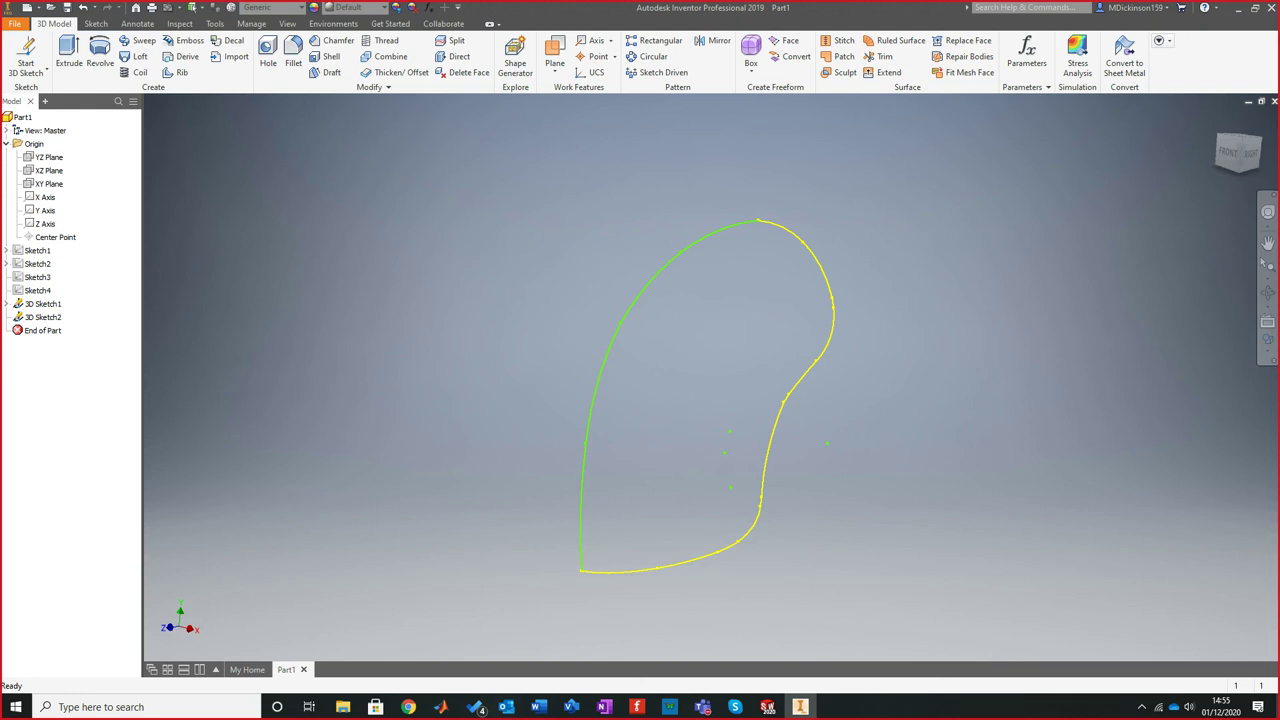
{"action": "middle_click_drag", "start_coordinate": [700, 400], "coordinate": [745, 394], "text": "shift"}
{"action": "left_click", "coordinate": [843, 56]}
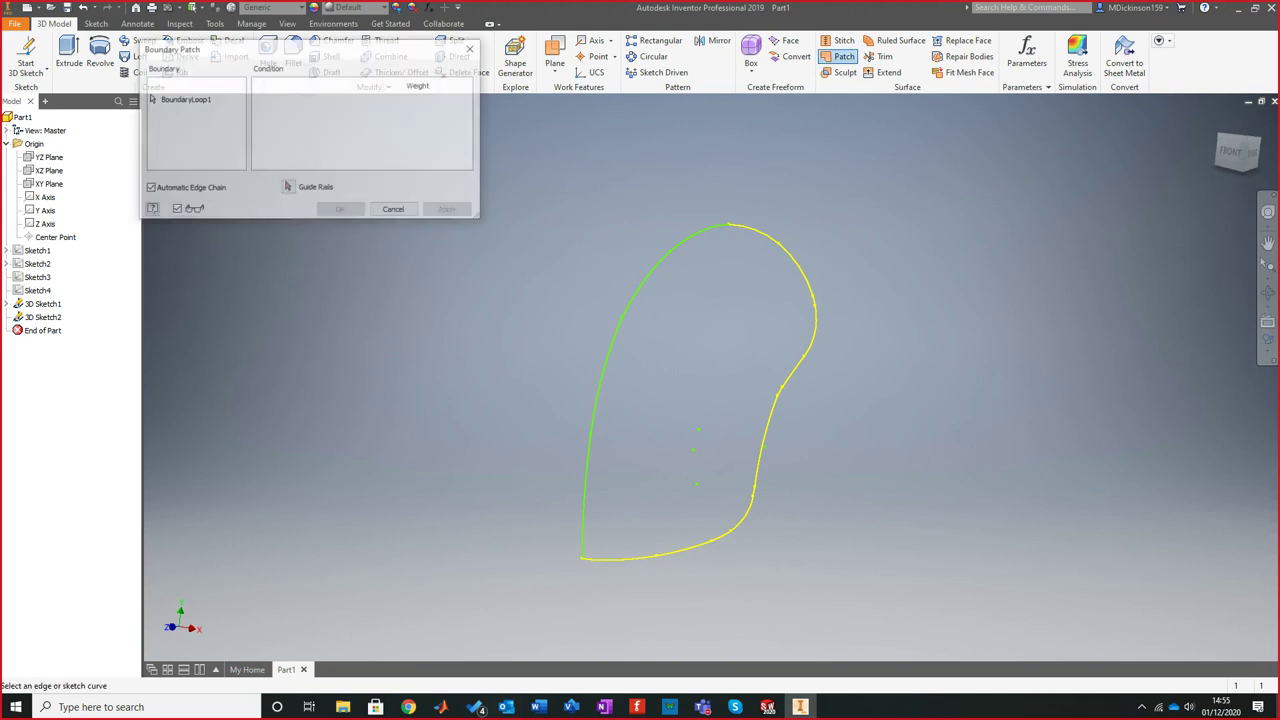
{"action": "left_click", "coordinate": [609, 345]}
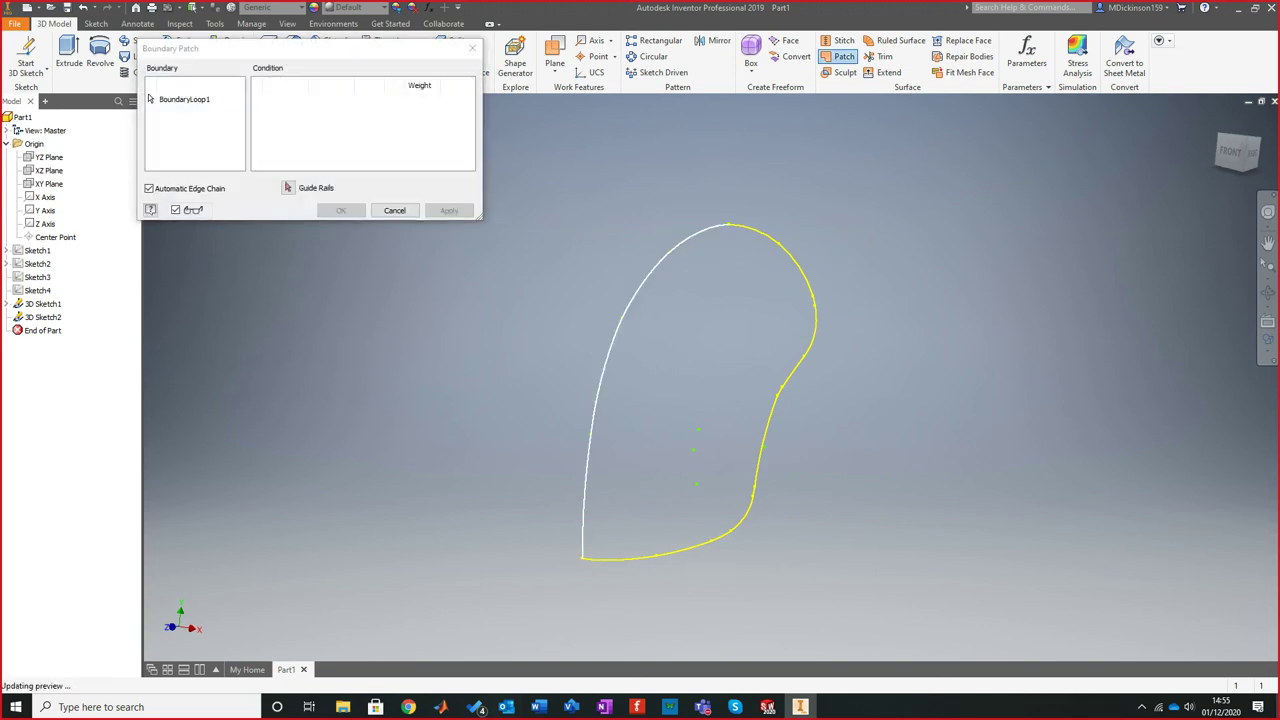
{"action": "left_click", "coordinate": [780, 390]}
{"action": "mouse_move", "coordinate": [780, 390]}
{"action": "middle_mouse_down", "text": "shift"}
{"action": "mouse_move", "coordinate": [794, 280]}
{"action": "mouse_move", "coordinate": [778, 272]}
{"action": "mouse_move", "coordinate": [828, 290]}
{"action": "middle_mouse_up", "text": "shift"}
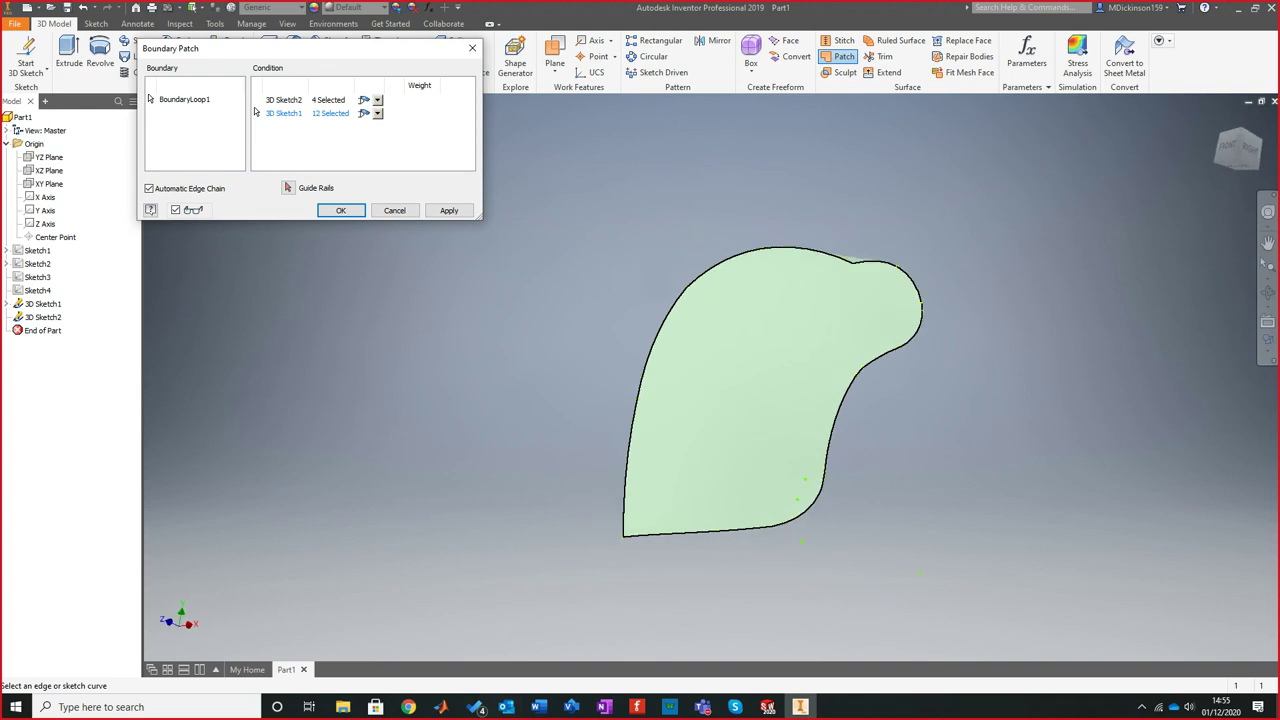
{"action": "left_click", "coordinate": [340, 210]}
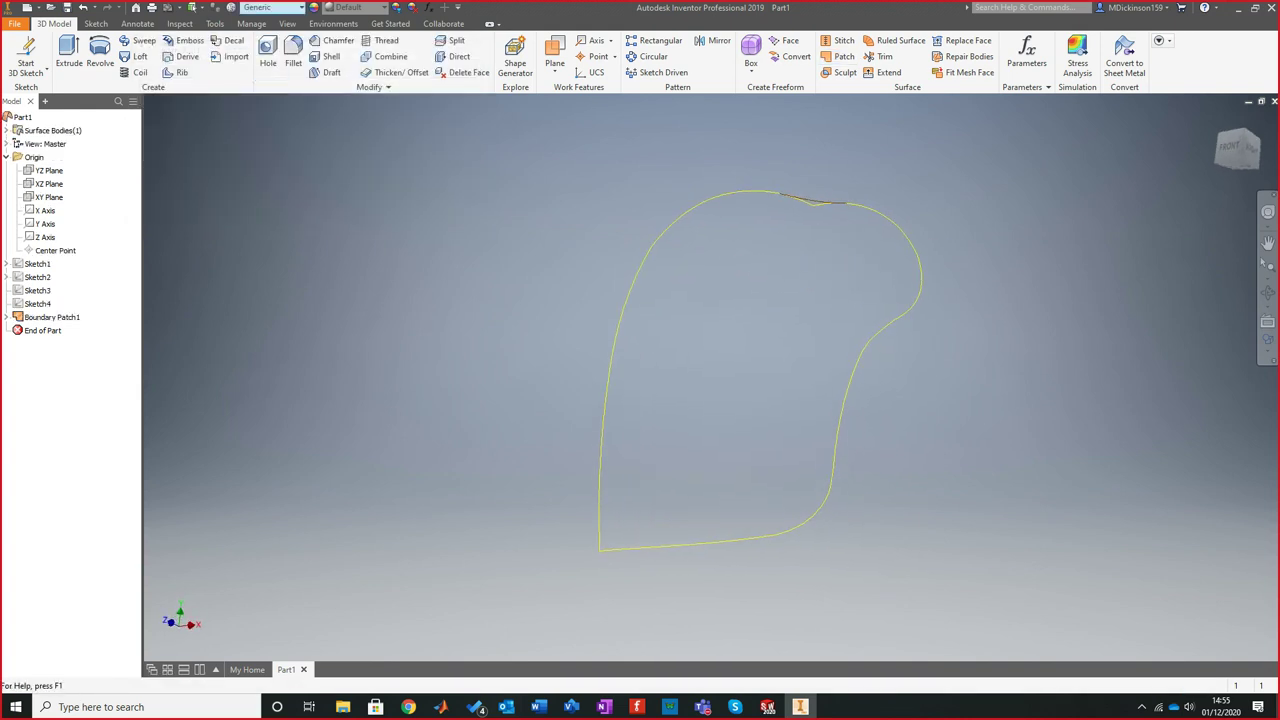
Switch the visual style to a shaded display of the boundary patch and inspect the surface from several angles
{"action": "left_click", "coordinate": [287, 23]}
{"action": "left_click", "coordinate": [151, 55]}
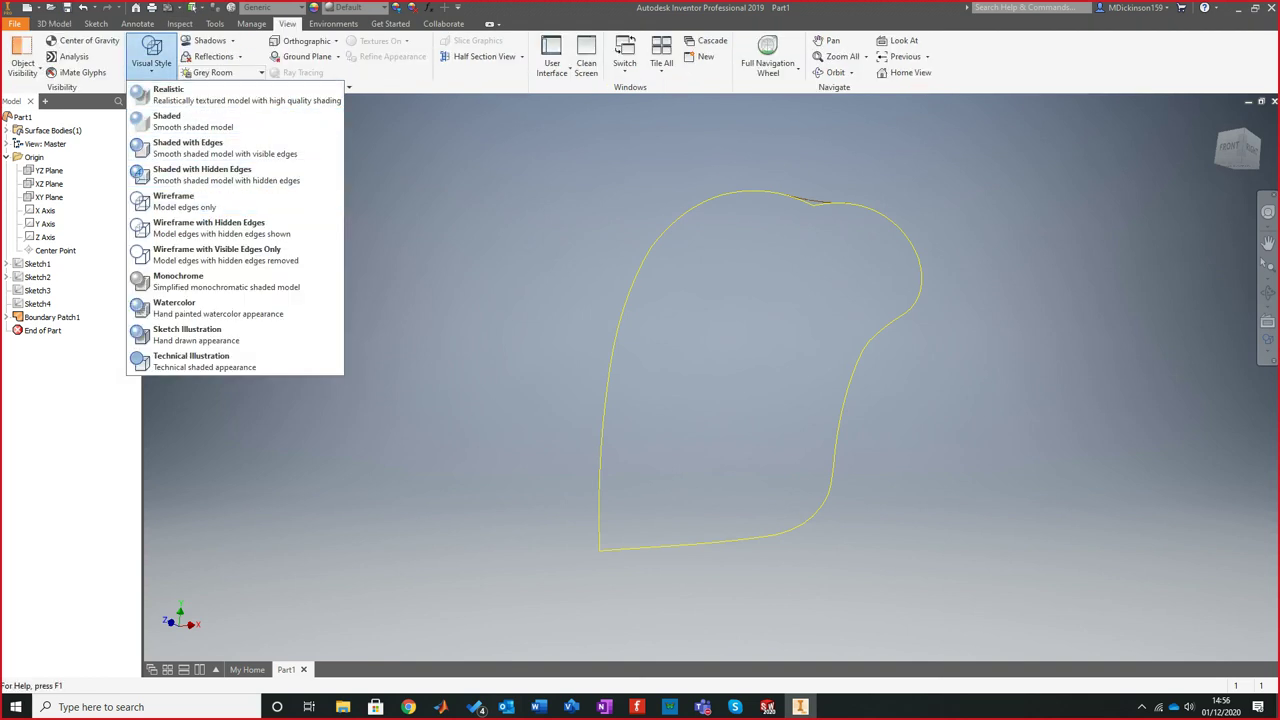
{"action": "scroll", "coordinate": [840, 450], "scroll_direction": "up", "scroll_amount": 4}
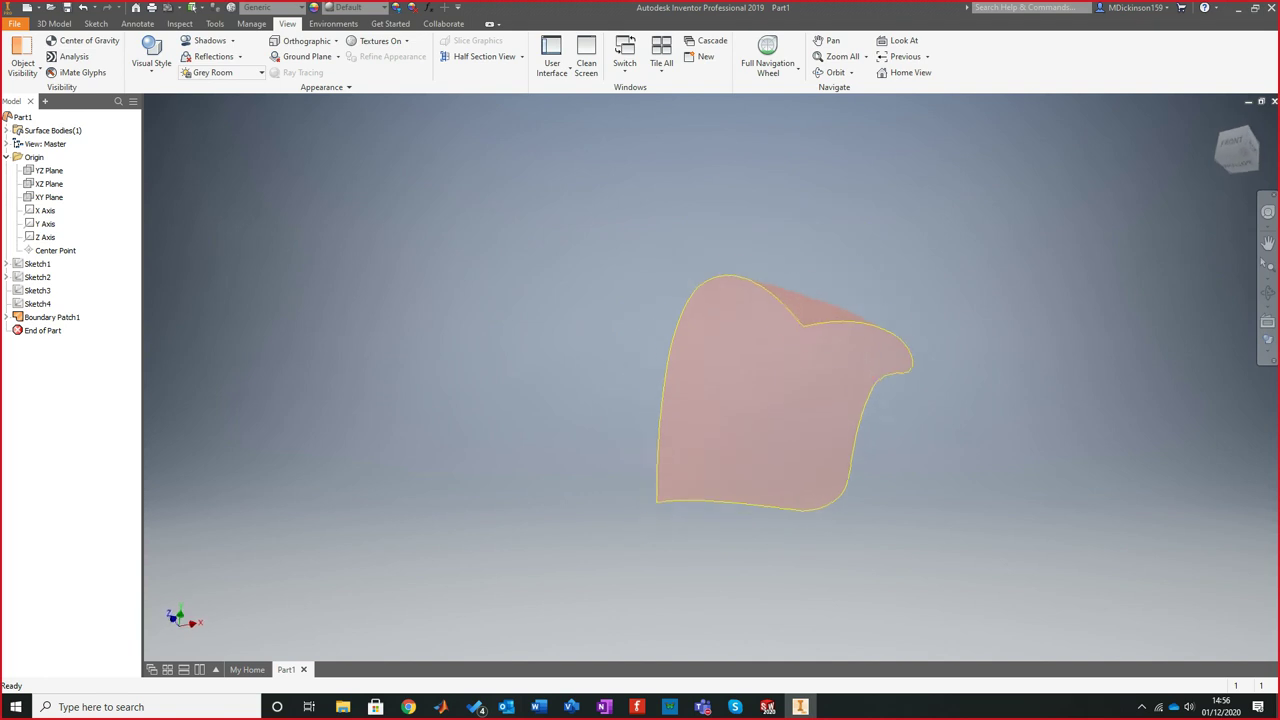
{"action": "scroll", "coordinate": [840, 450], "scroll_direction": "down", "scroll_amount": 6}
{"action": "middle_click_drag", "start_coordinate": [800, 400], "coordinate": [560, 410], "text": "shift"}
{"action": "middle_click_drag", "start_coordinate": [720, 400], "coordinate": [925, 385], "text": "shift"}
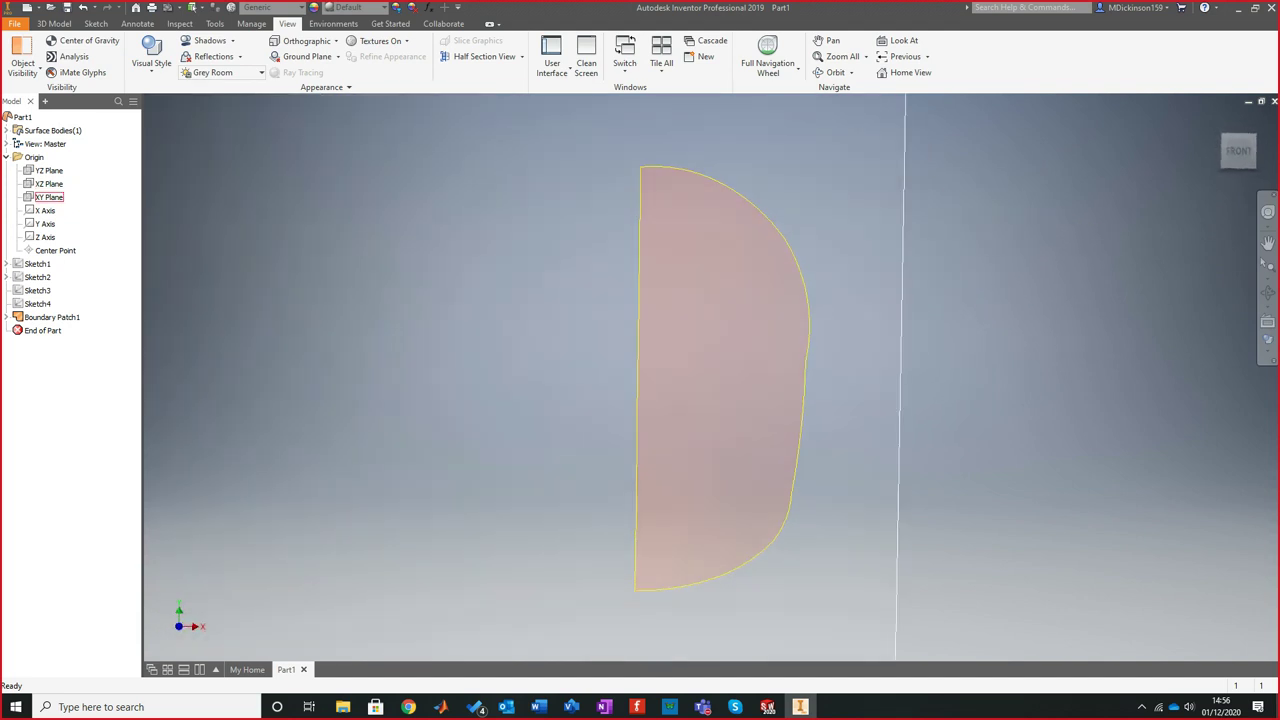
{"action": "middle_click_drag", "start_coordinate": [690, 390], "coordinate": [768, 399], "text": "shift"}
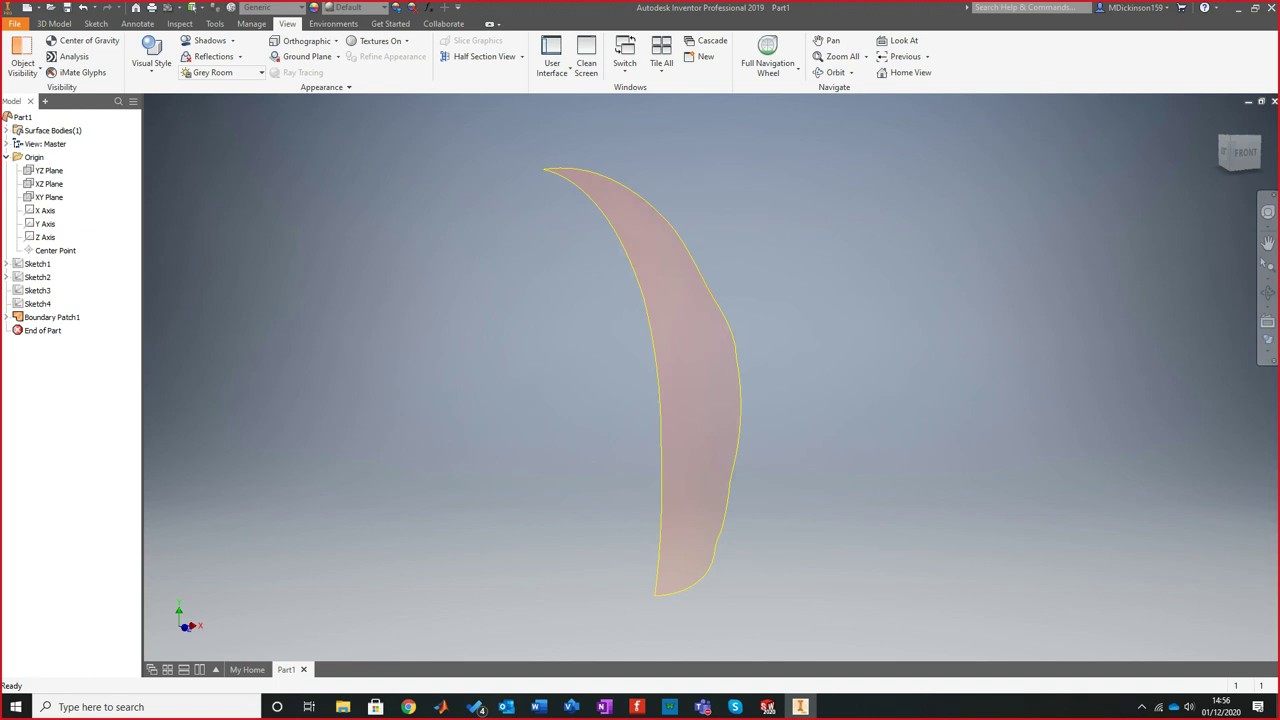
{"action": "left_click", "coordinate": [54, 23]}
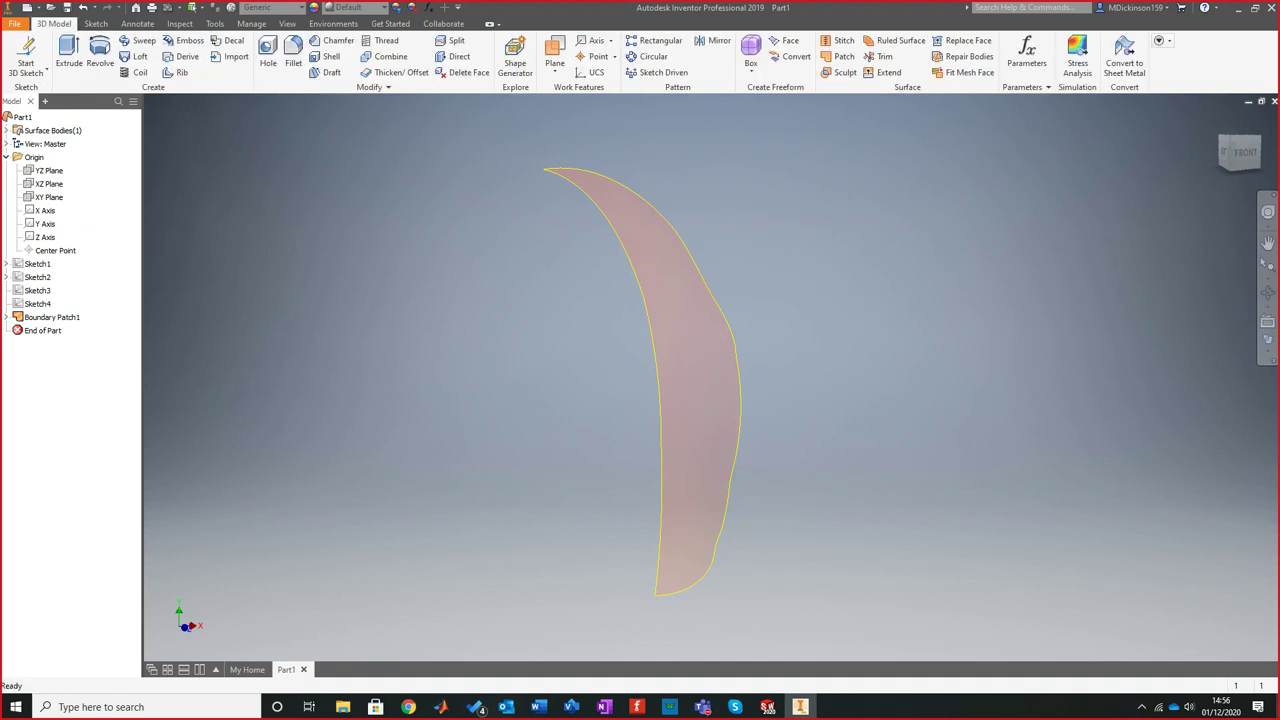
{"action": "left_click", "coordinate": [554, 68]}
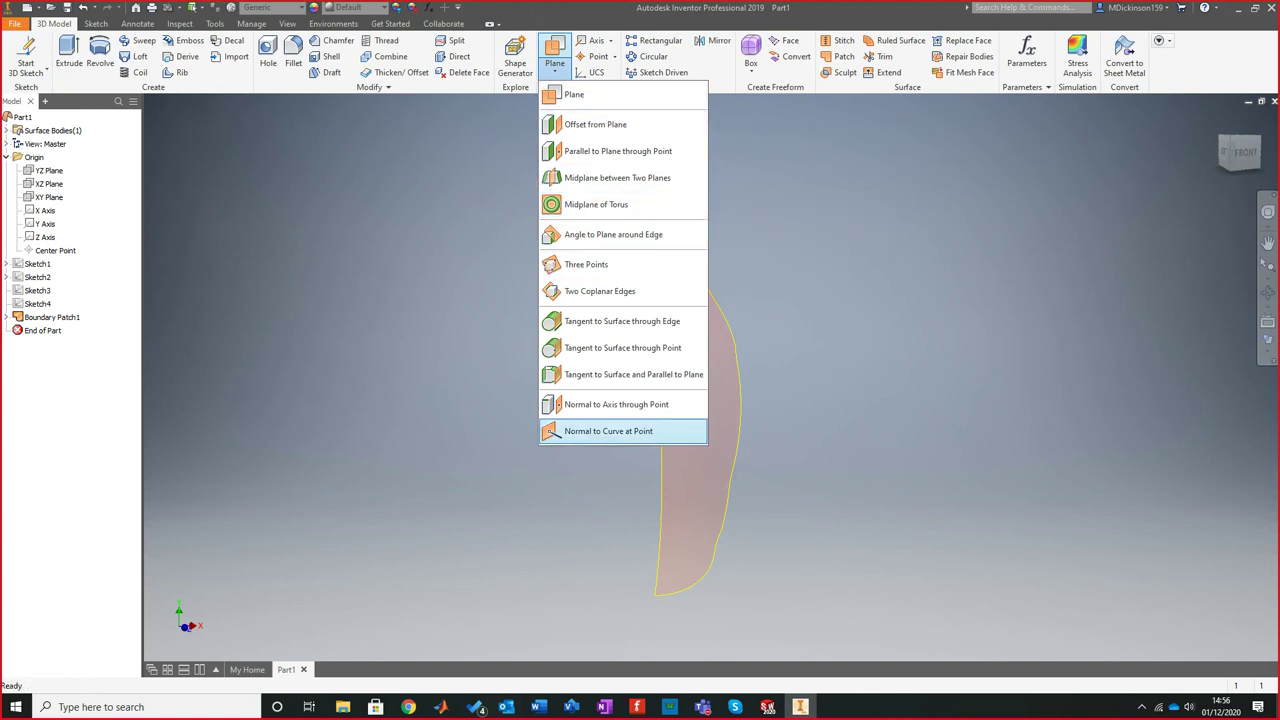
{"action": "left_click", "coordinate": [595, 124]}
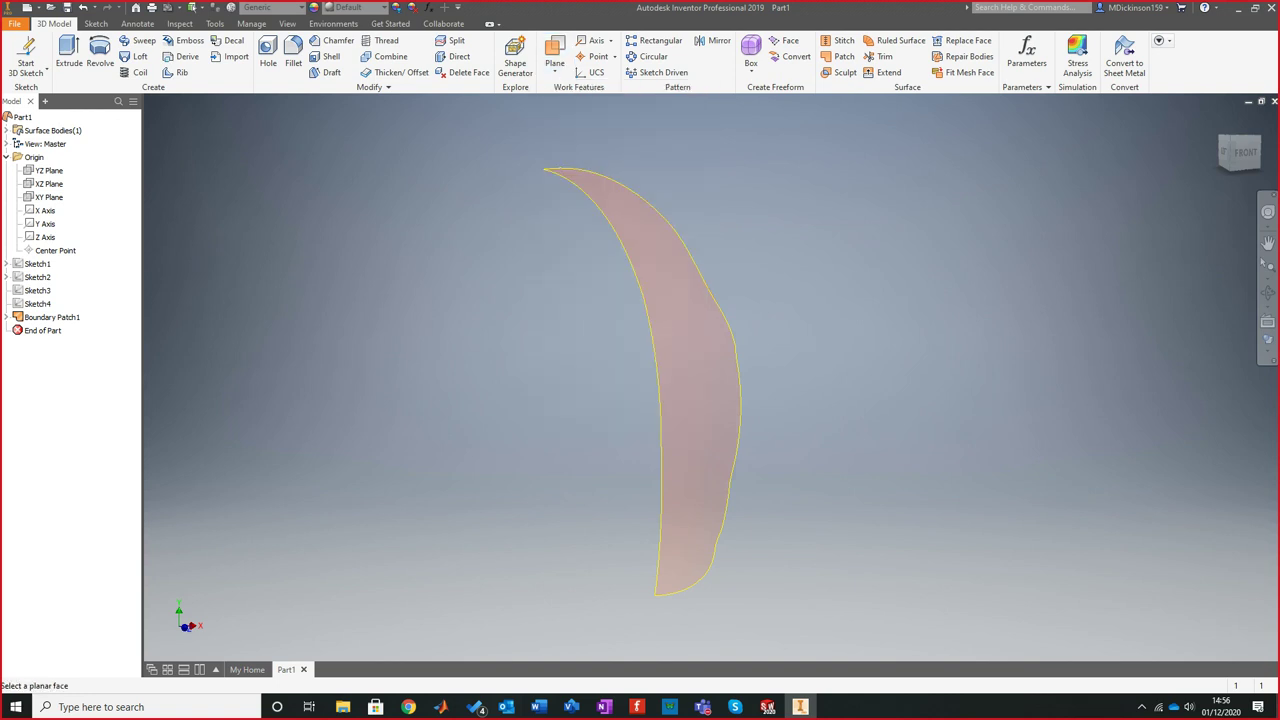
{"action": "middle_click_drag", "start_coordinate": [690, 390], "coordinate": [590, 370], "text": "shift"}
Create a work plane parallel to the YZ plane through the upper end point of the boundary patch's centreline edge
{"action": "left_click", "coordinate": [555, 62]}
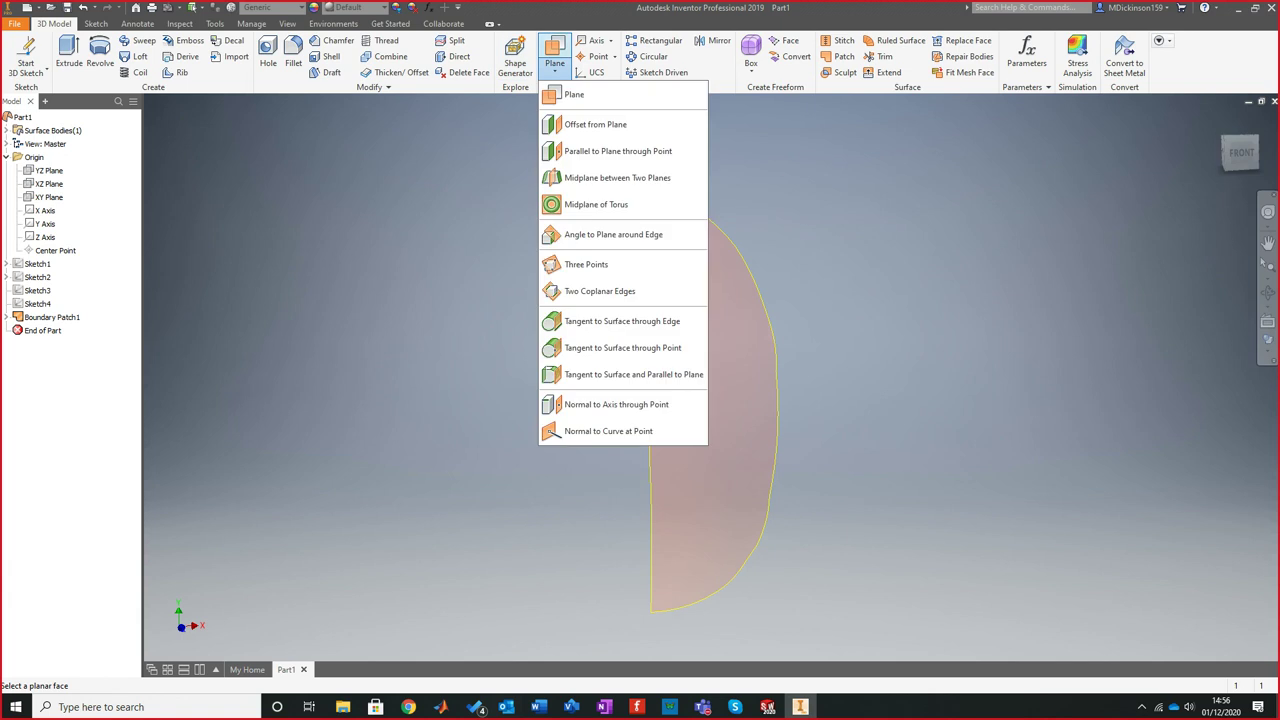
{"action": "left_click", "coordinate": [600, 152]}
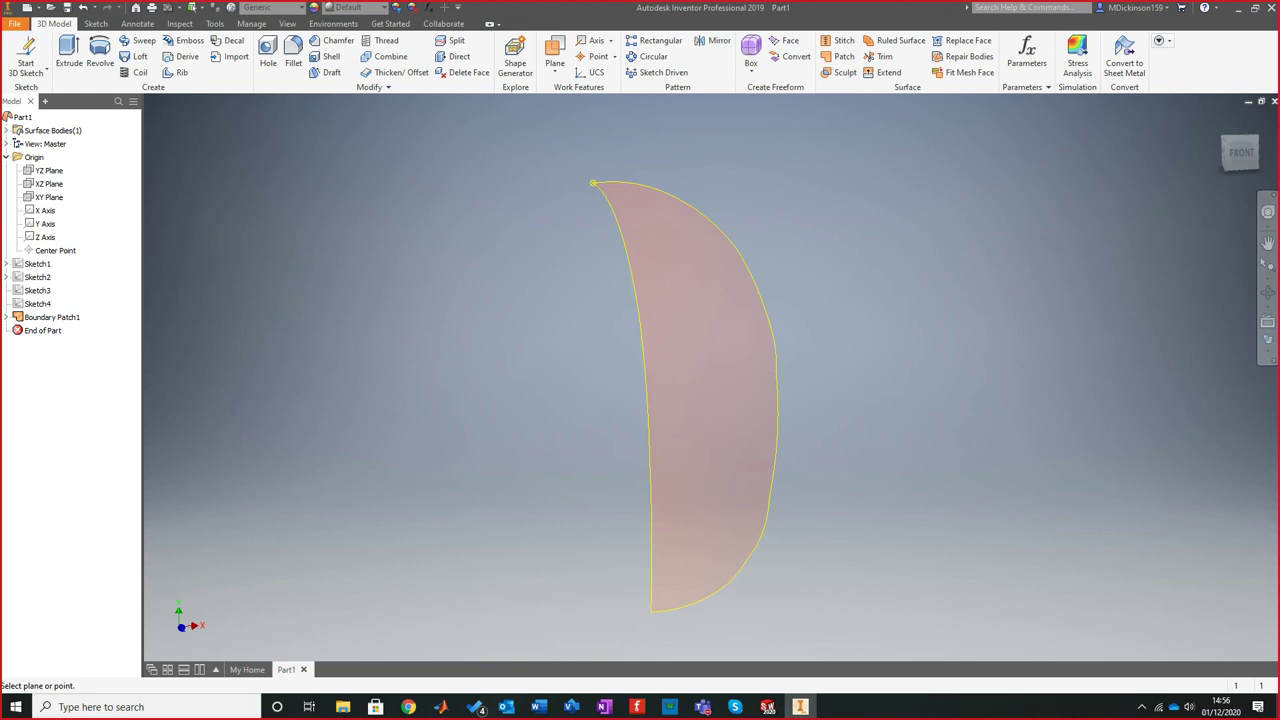
{"action": "middle_click_drag", "start_coordinate": [800, 408], "coordinate": [788, 396], "text": "shift"}
{"action": "scroll", "coordinate": [788, 396], "scroll_direction": "up", "scroll_amount": 2}
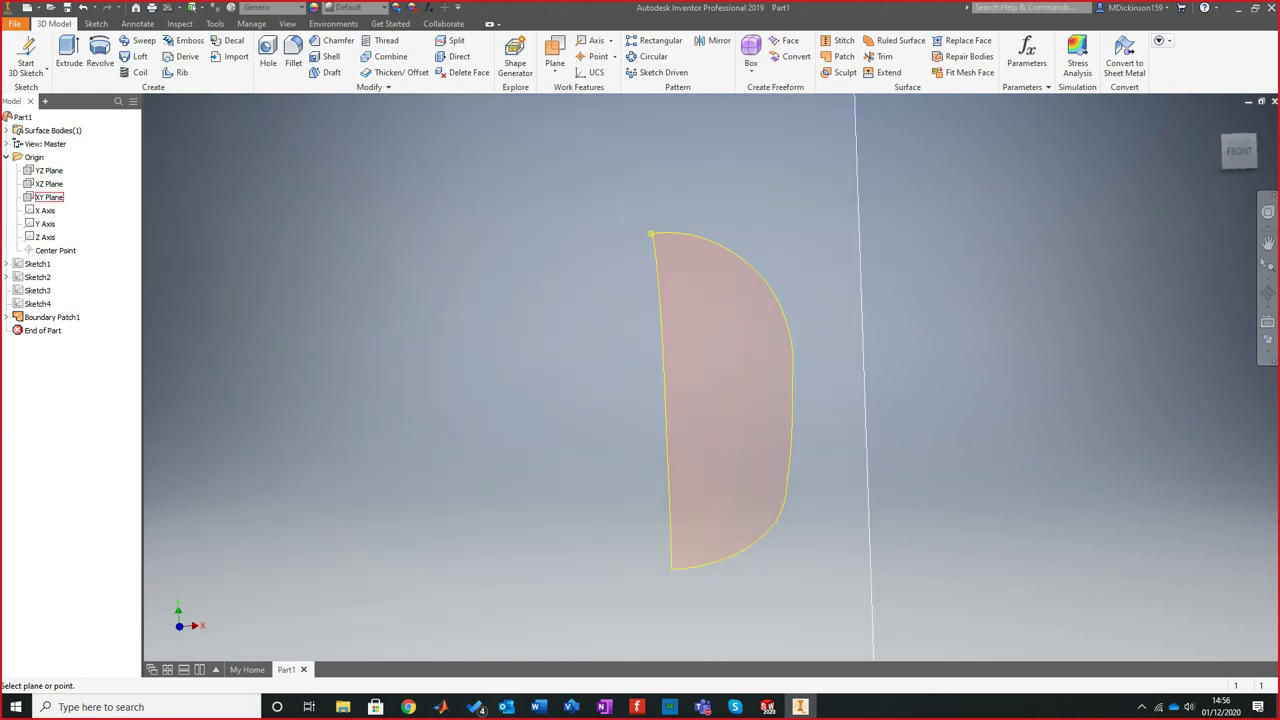
{"action": "left_click", "coordinate": [49, 171]}
Examine how the new work plane lines up with the patch's centreline edge at its lower end and from the front
{"action": "scroll", "coordinate": [617, 340], "scroll_direction": "up", "scroll_amount": 3}
{"action": "mouse_move", "coordinate": [617, 340]}
{"action": "middle_mouse_down", "text": "shift"}
{"action": "mouse_move", "coordinate": [545, 325]}
{"action": "mouse_move", "coordinate": [600, 340]}
{"action": "middle_mouse_up", "text": "shift"}
{"action": "middle_click_drag", "start_coordinate": [725, 508], "coordinate": [692, 510], "text": "shift"}
{"action": "scroll", "coordinate": [692, 510], "scroll_direction": "down", "scroll_amount": 3}
{"action": "scroll", "coordinate": [601, 526], "scroll_direction": "down", "scroll_amount": 3}
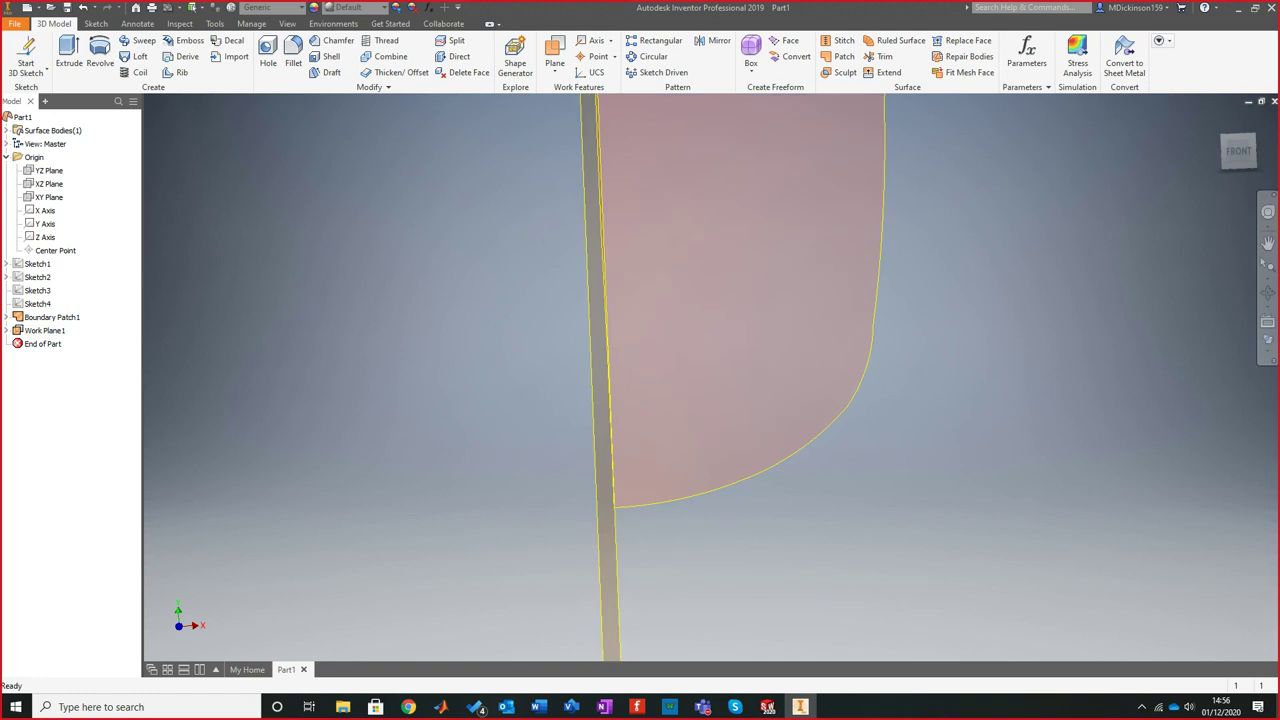
{"action": "middle_click_drag", "start_coordinate": [601, 526], "coordinate": [630, 526], "text": "shift"}
{"action": "left_click", "coordinate": [1238, 151]}
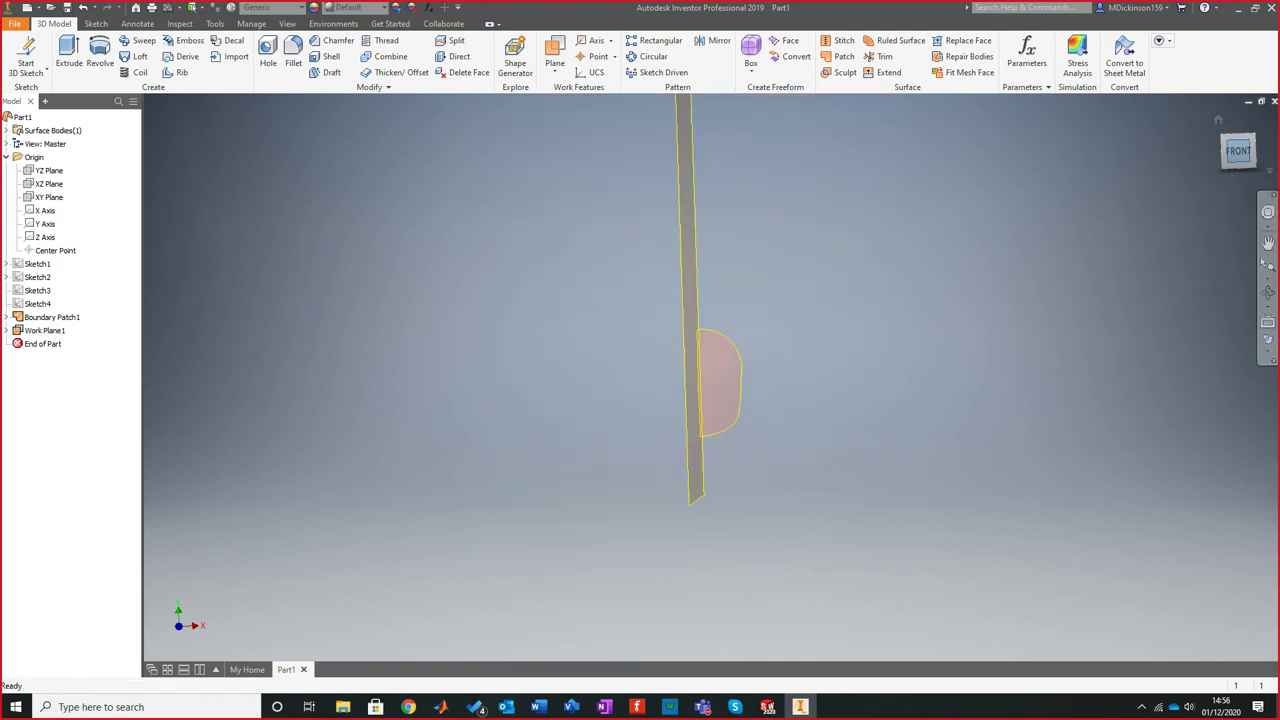